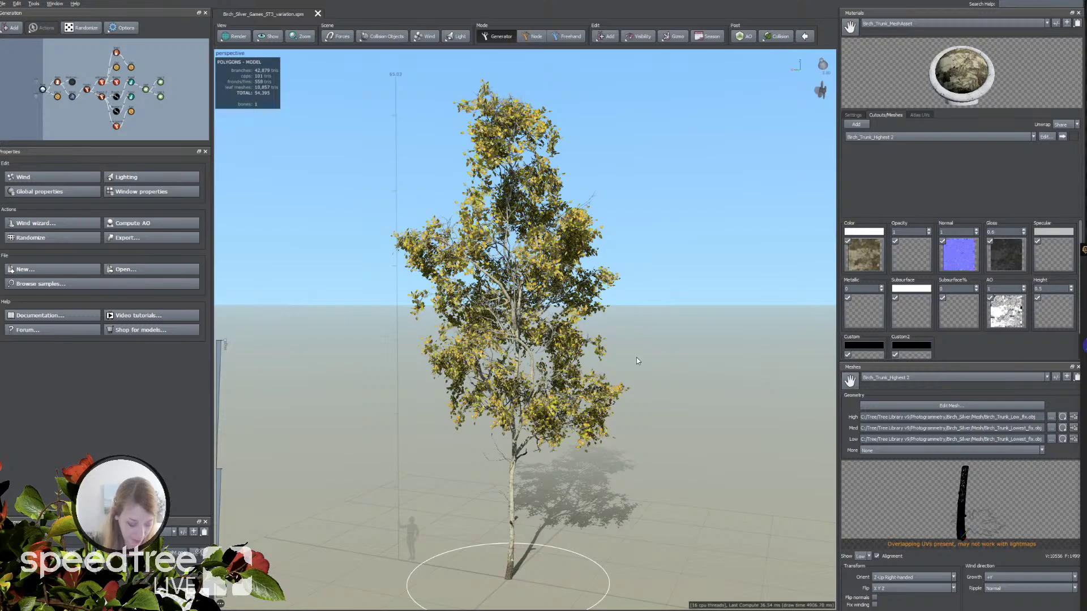
mouse_move(607, 447)
left_mouse_down()
mouse_move(631, 450)
mouse_move(588, 457)
left_mouse_up()
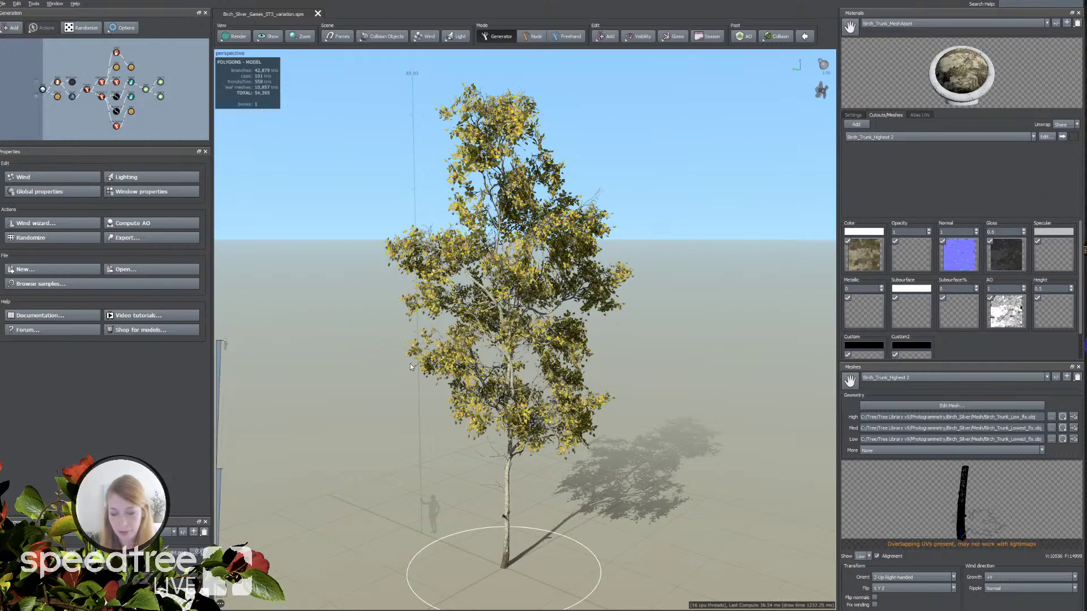
left_click_drag(428, 368, 406, 360)
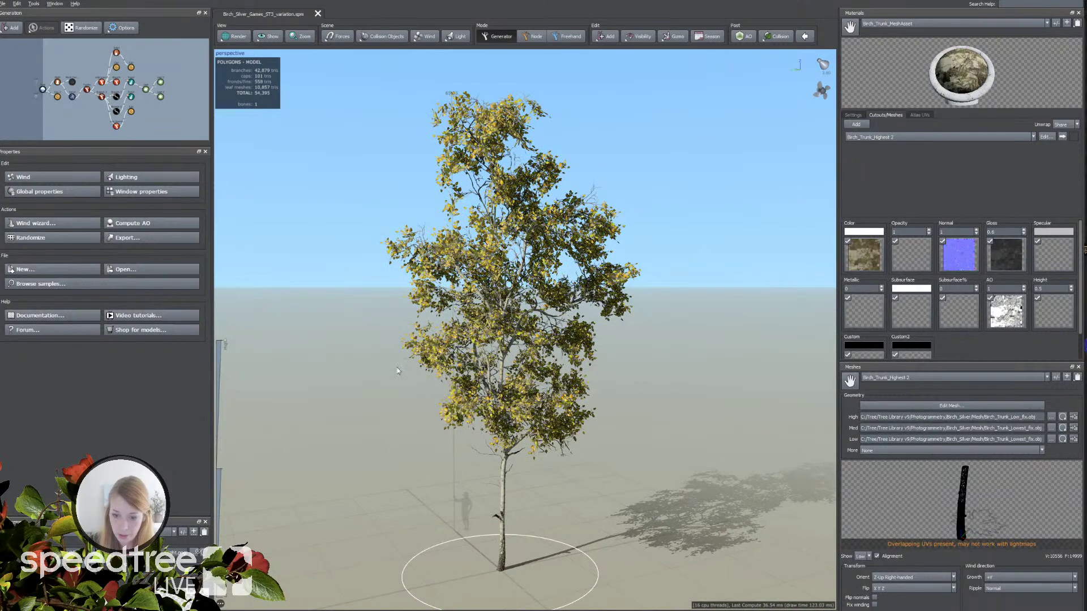
left_click_drag(396, 434, 443, 442)
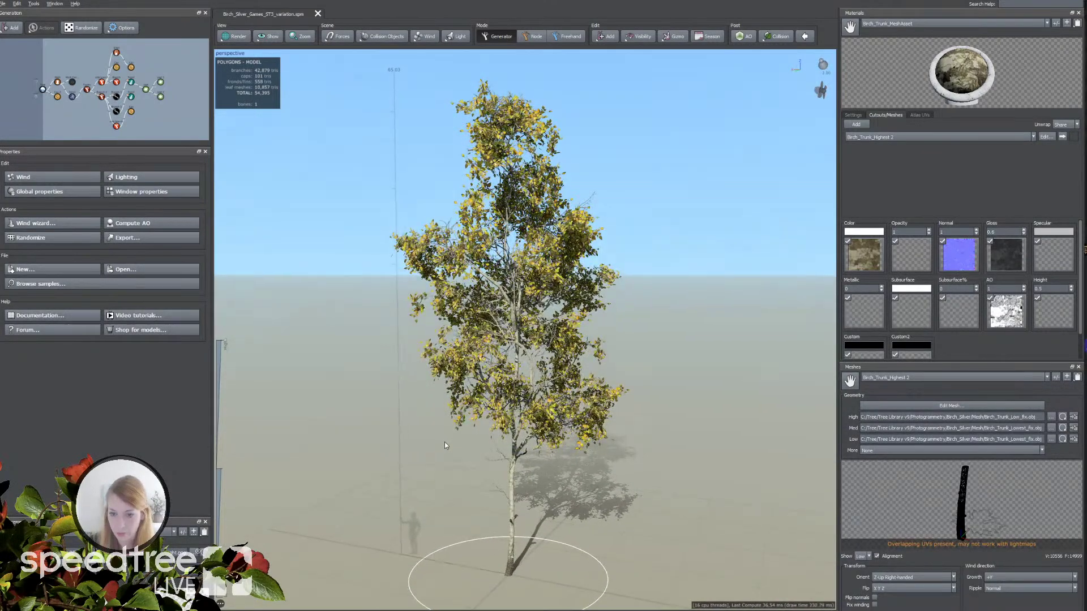
left_click_drag(498, 463, 489, 465)
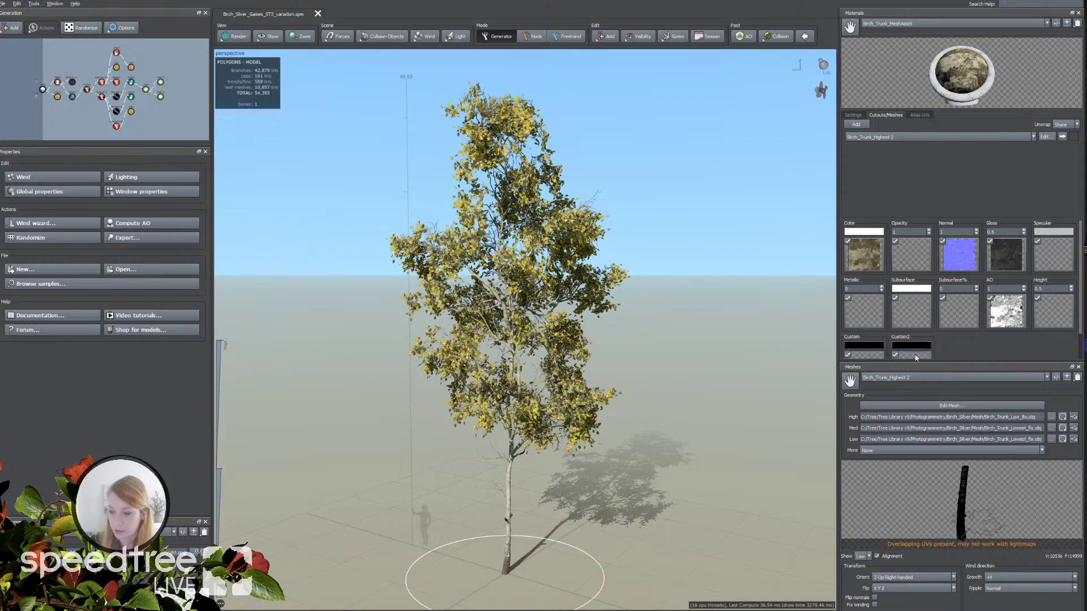
Step: Enlarge the texture map area and display the Birch_Silver_Games_cluster_2_fall material with its maps
left_click_drag(915, 363, 915, 404)
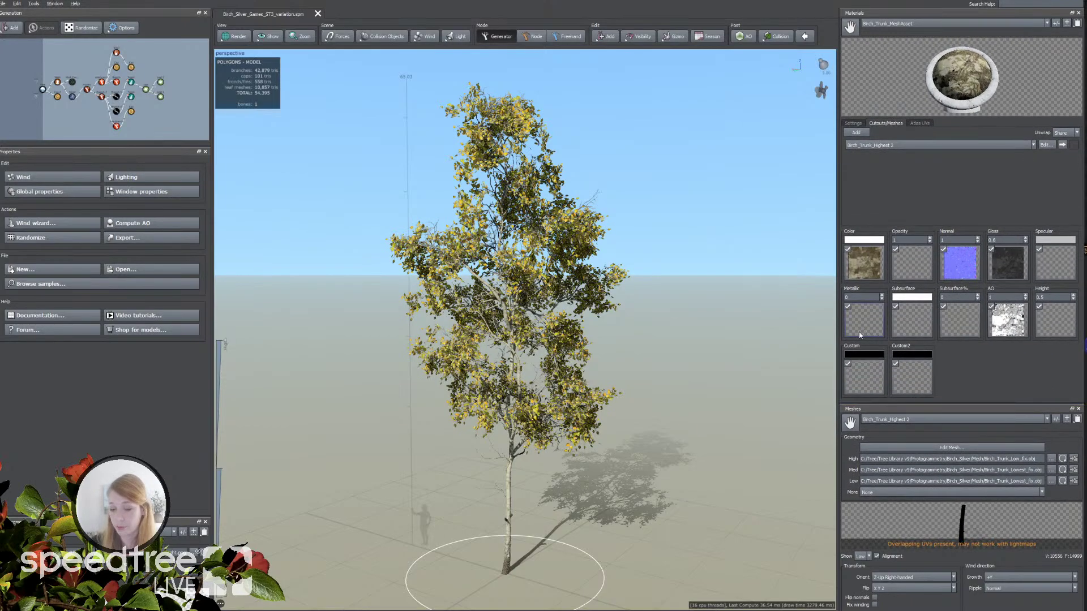
left_click(922, 24)
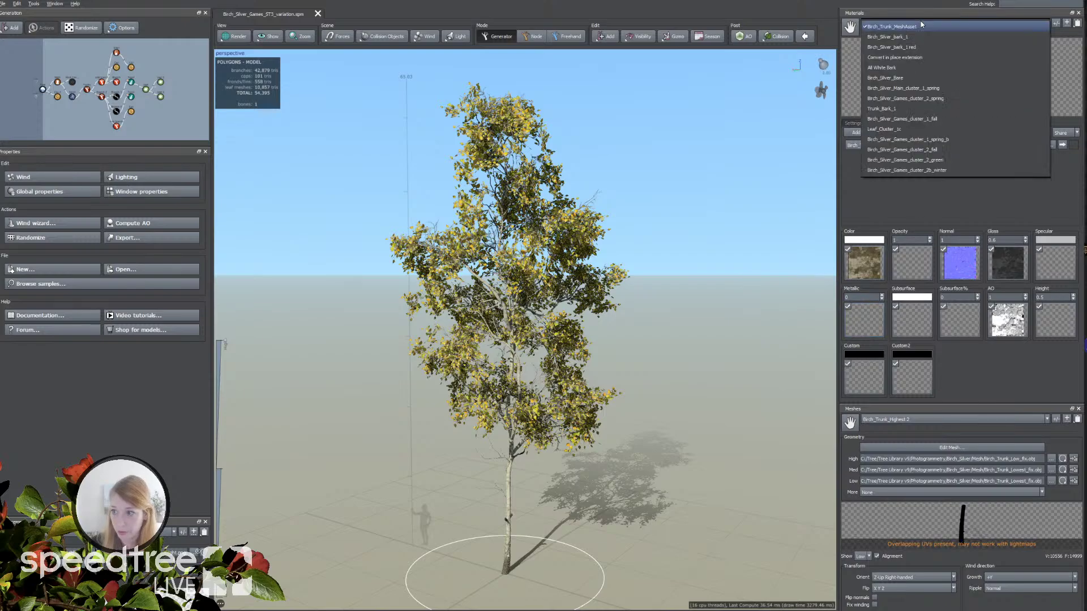
left_click(916, 150)
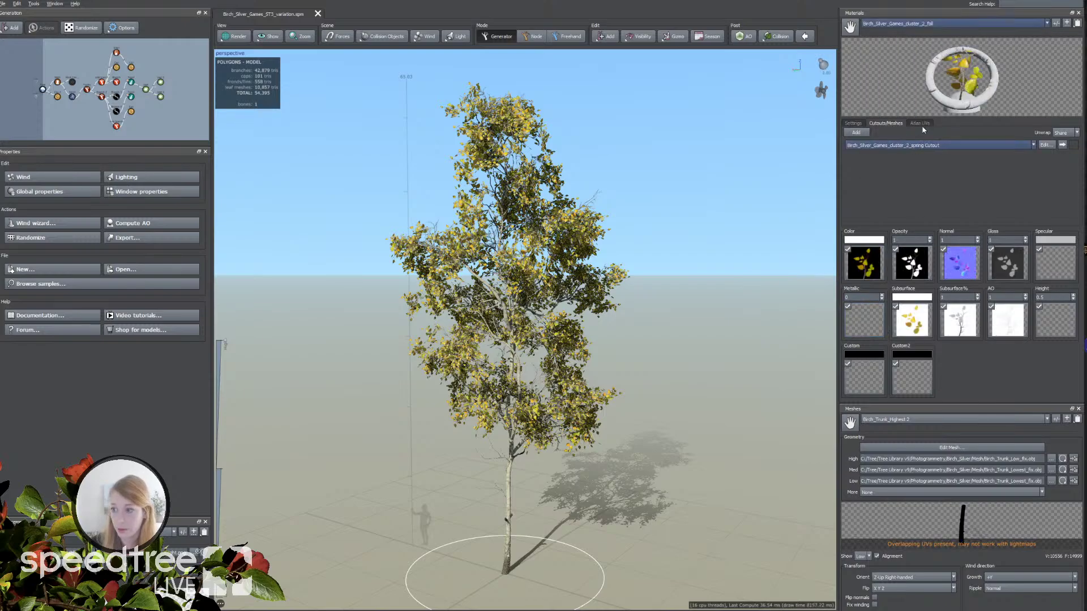
left_click(937, 24)
left_click(937, 24)
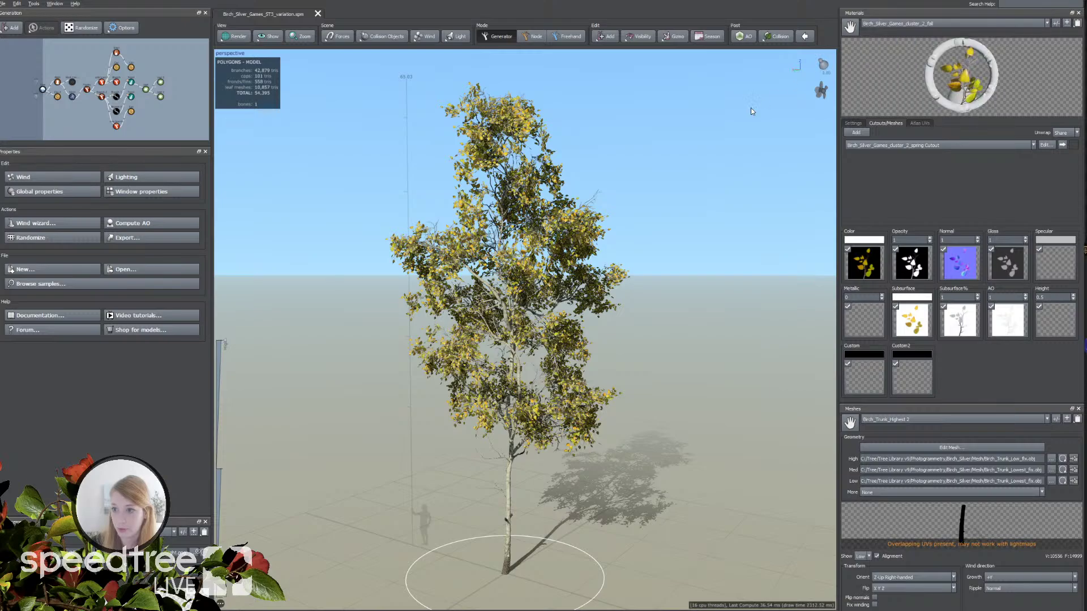
left_click_drag(622, 85, 566, 117)
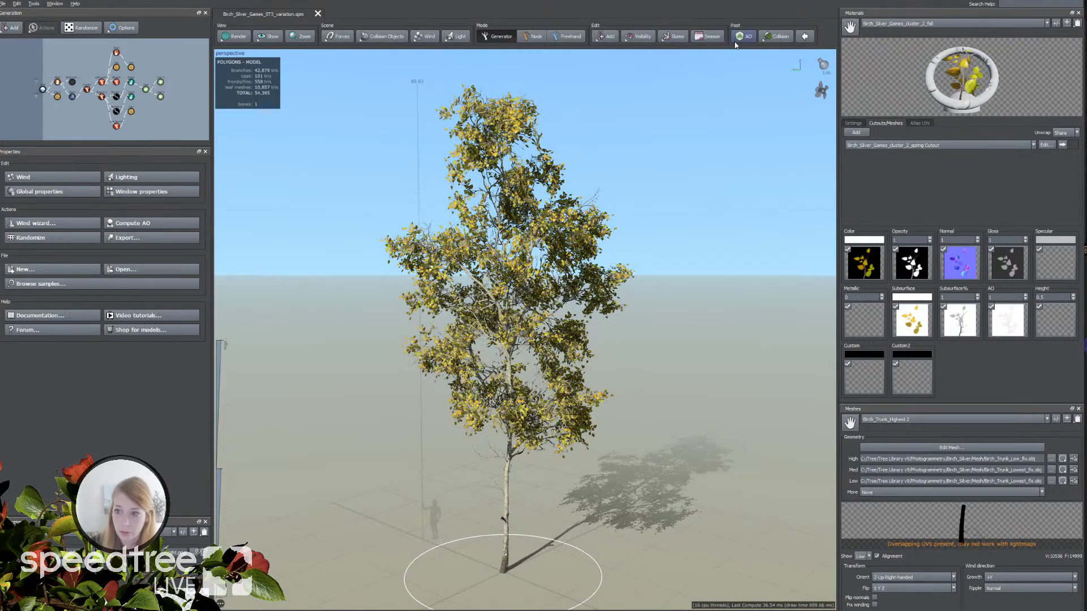
Step: Set the tree's season to spring and show the settings of the Birch_Silver_Games_cluster_2_fall material
left_click(708, 36)
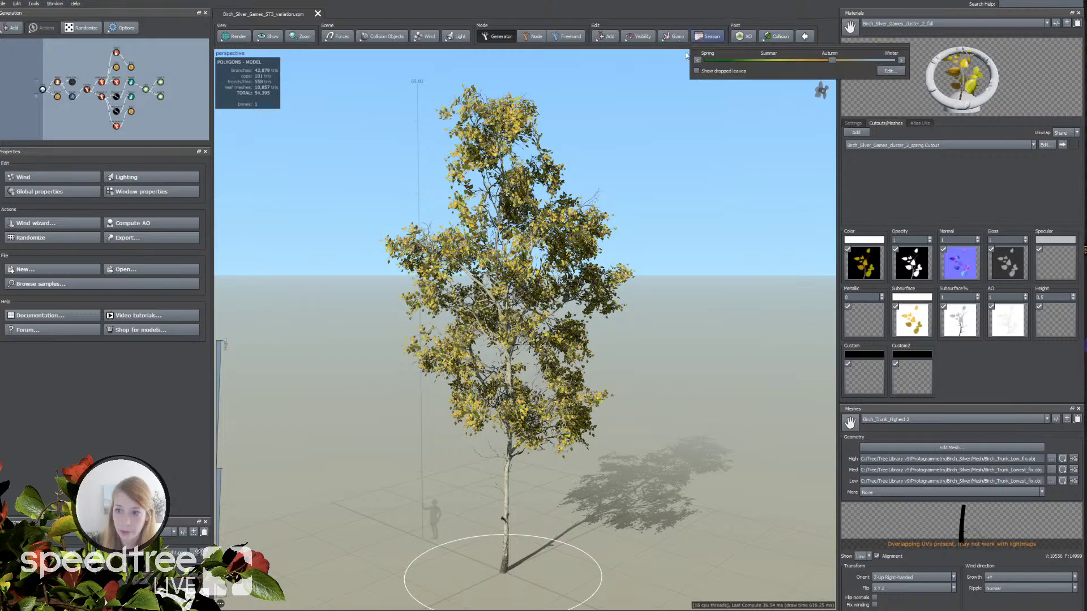
left_click_drag(732, 60, 708, 63)
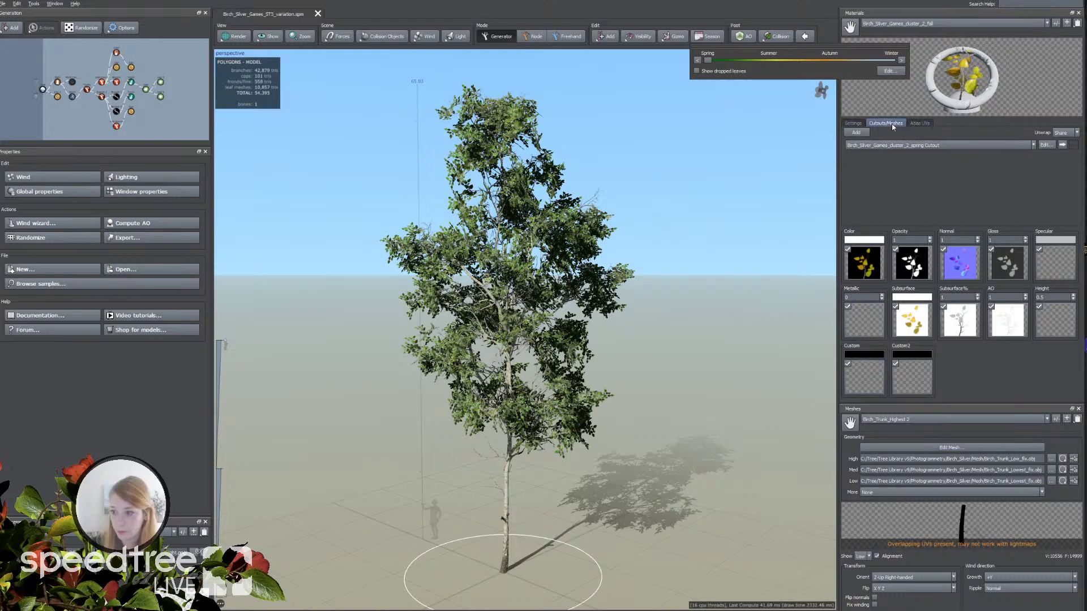
left_click(883, 24)
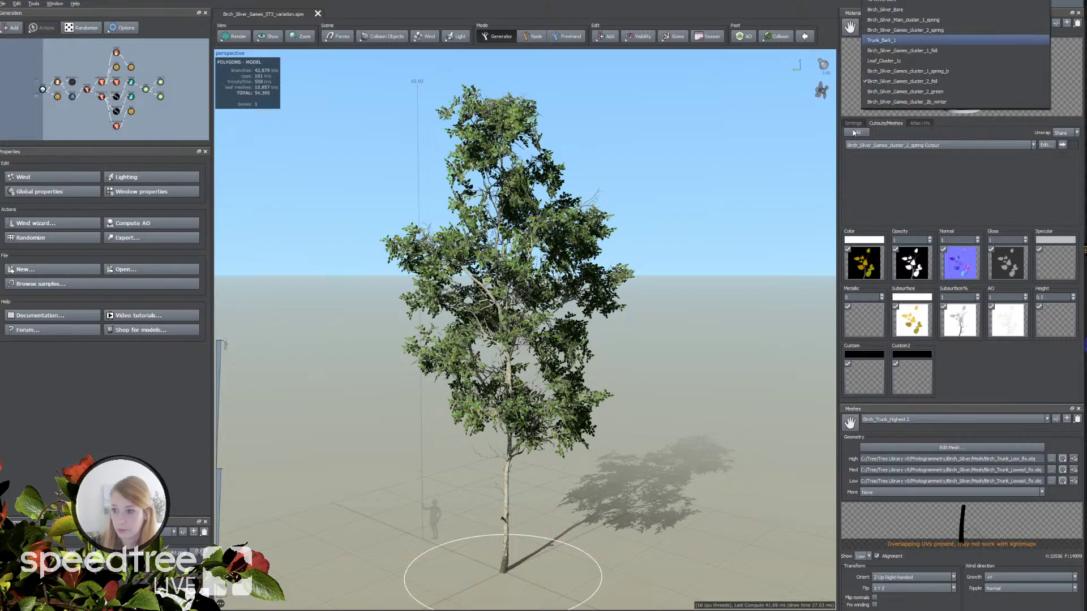
left_click(883, 81)
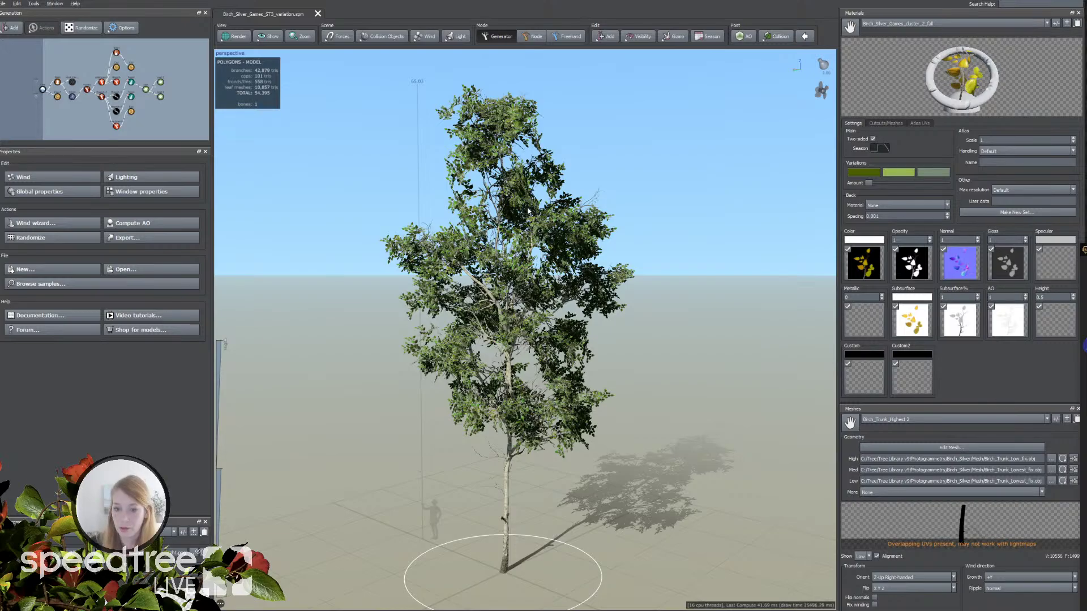
Step: Set the birch tree's season to autumn
mouse_move(627, 264)
left_mouse_down()
mouse_move(716, 267)
mouse_move(636, 271)
left_mouse_up()
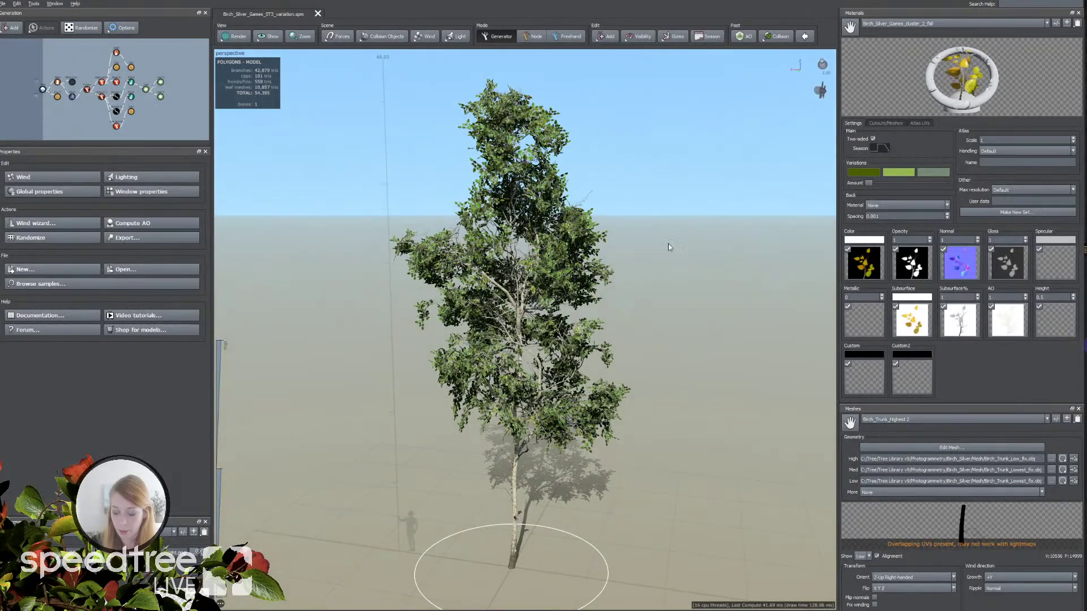
left_click_drag(649, 328, 651, 321)
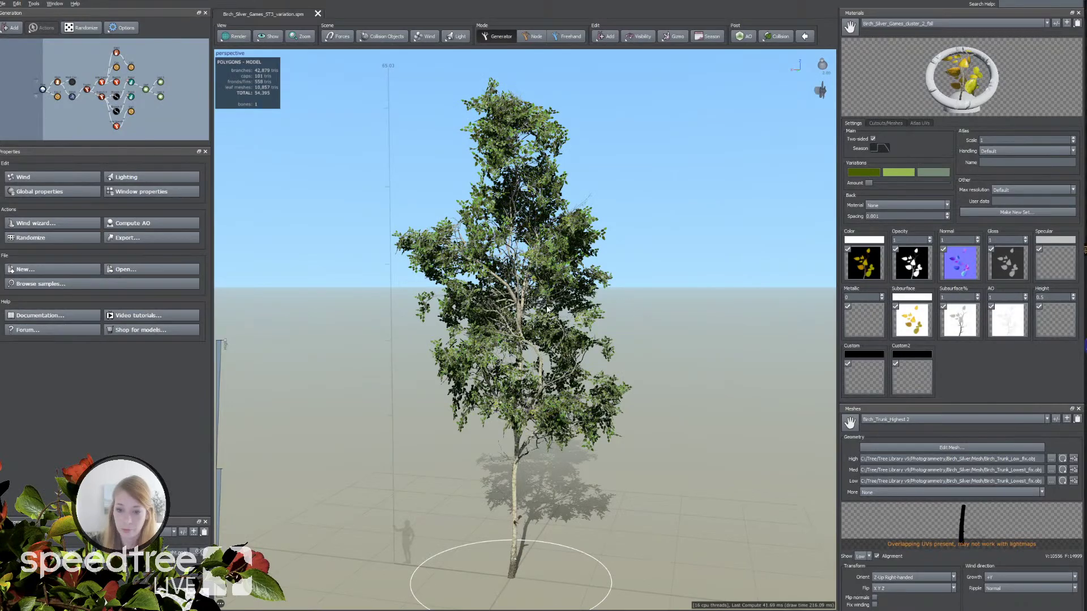
mouse_move(625, 353)
left_mouse_down()
mouse_move(592, 352)
mouse_move(608, 354)
left_mouse_up()
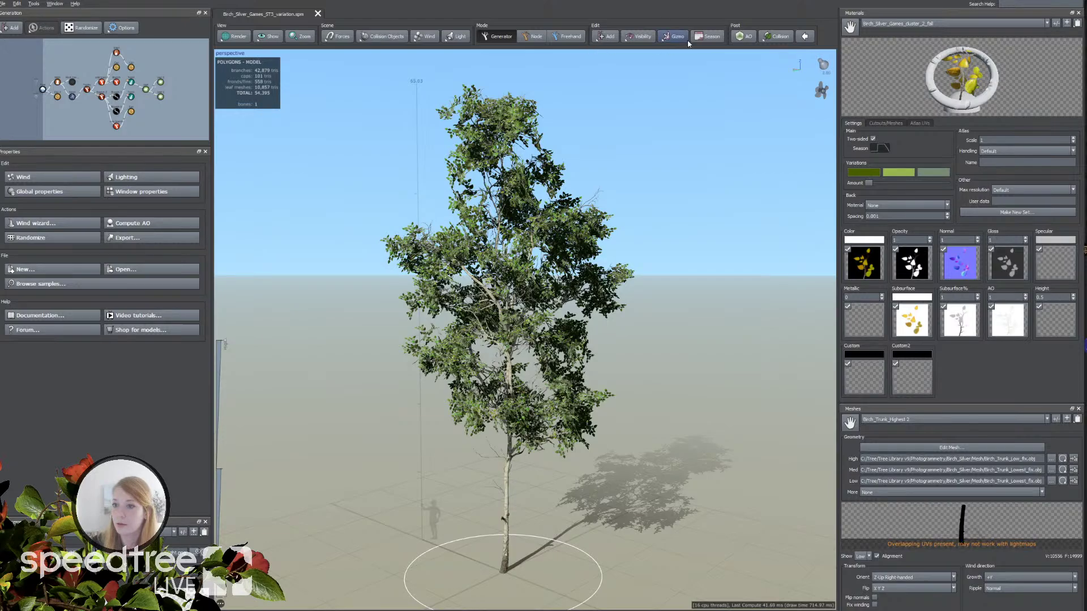
left_click(708, 36)
left_click_drag(801, 60, 827, 61)
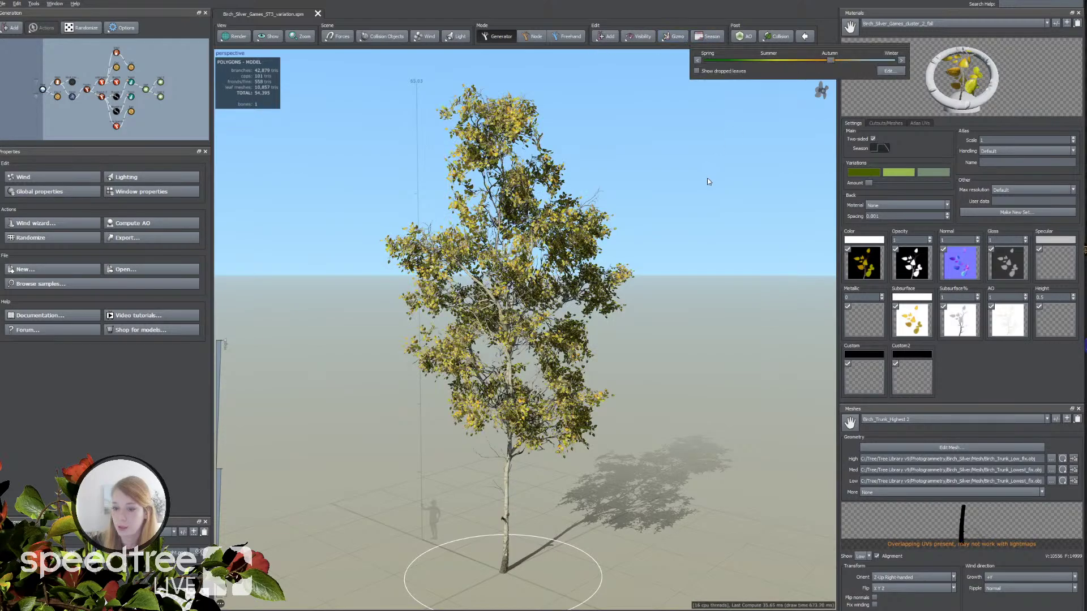
left_click_drag(707, 178, 746, 168)
left_click_drag(684, 197, 681, 183)
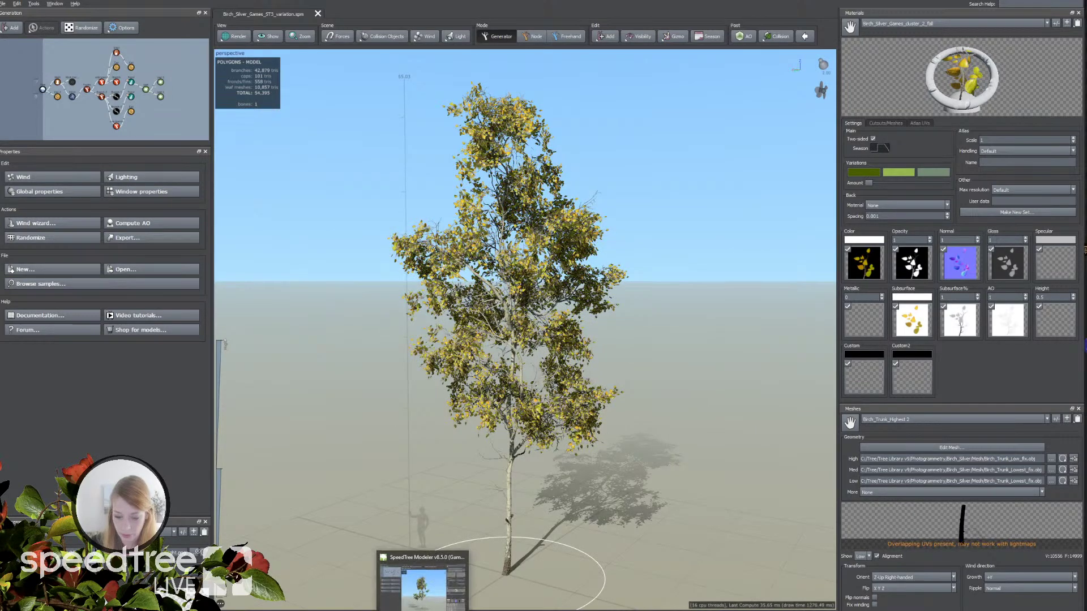
Step: Switch to the SpeedTree Modeler window holding Birch_Silver_Games_v8 and start exporting the tree to game
left_click(426, 583)
left_click_drag(491, 514, 443, 548)
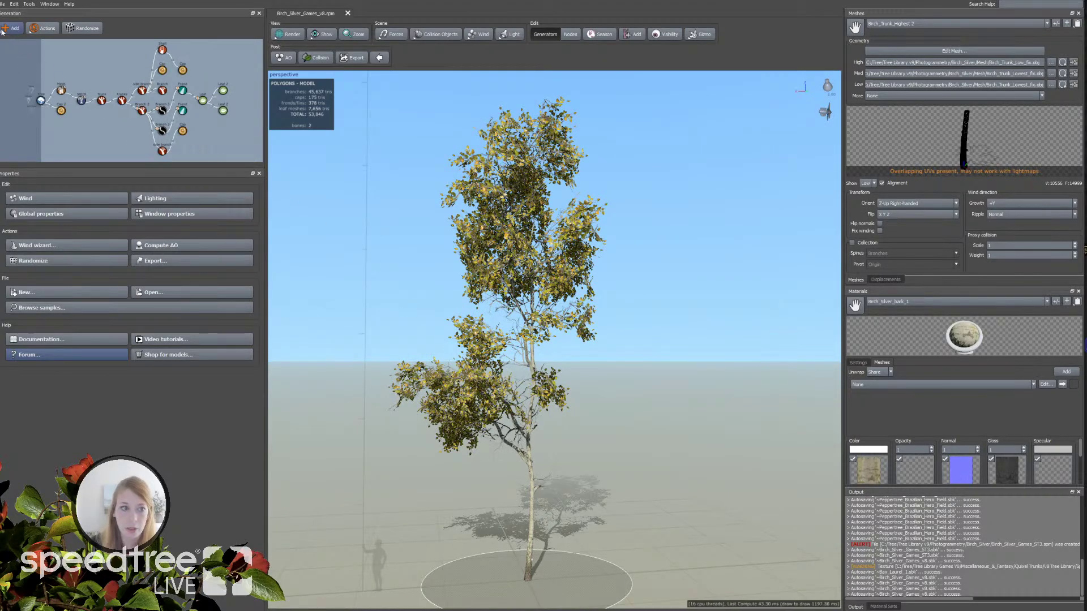
left_click(3, 5)
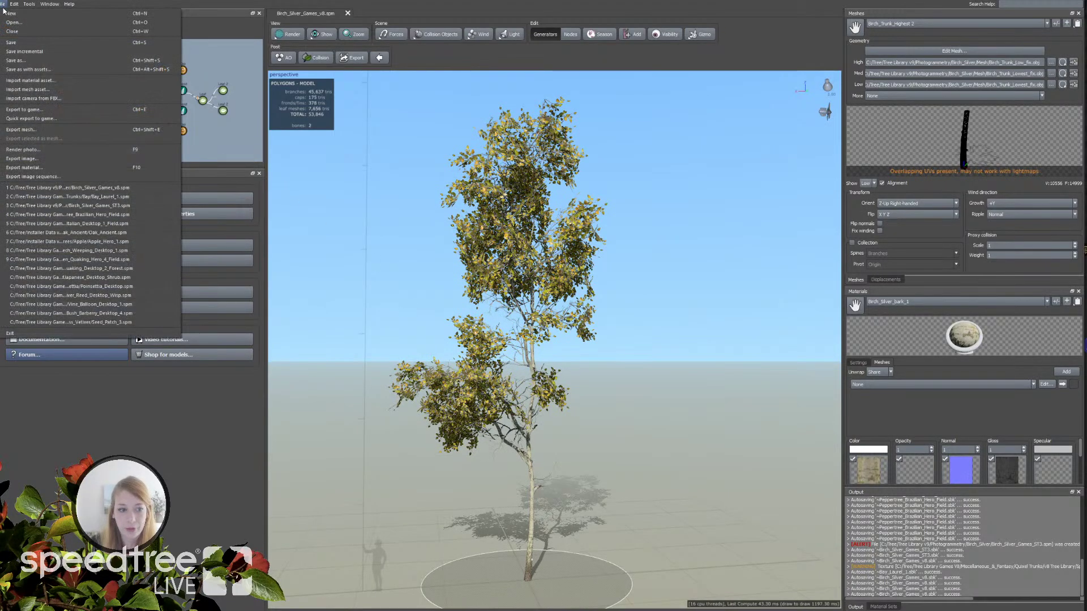
key("Escape")
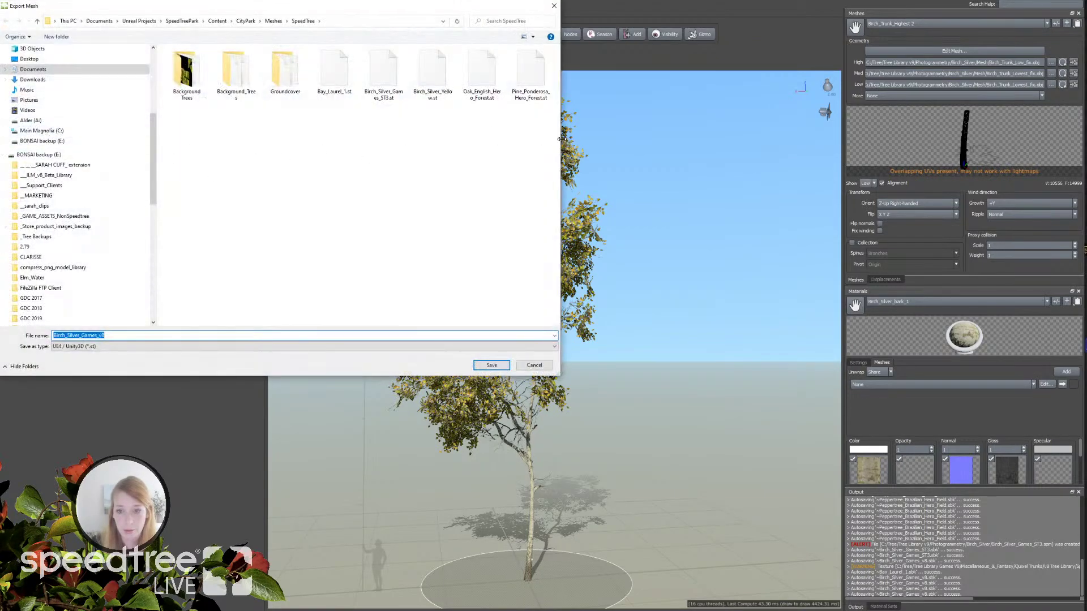
Step: Save the export as Birch_Silver_Games_v8 in UE4 / Unity3D (*.st) format in the project's SpeedTree meshes folder
left_click_drag(561, 138, 390, 139)
left_click_drag(245, 10, 285, 144)
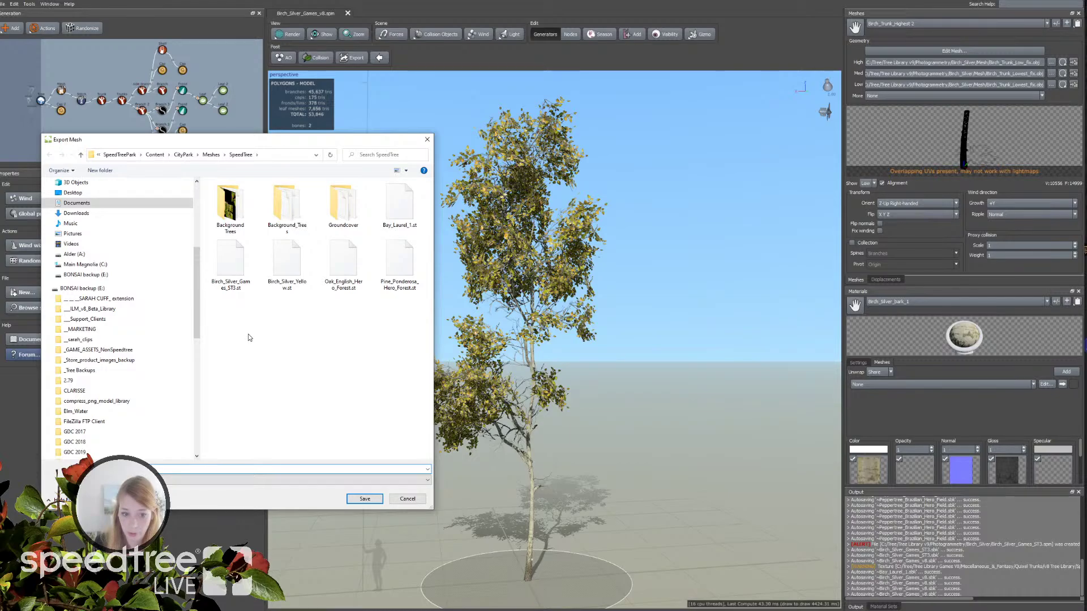
left_click(142, 481)
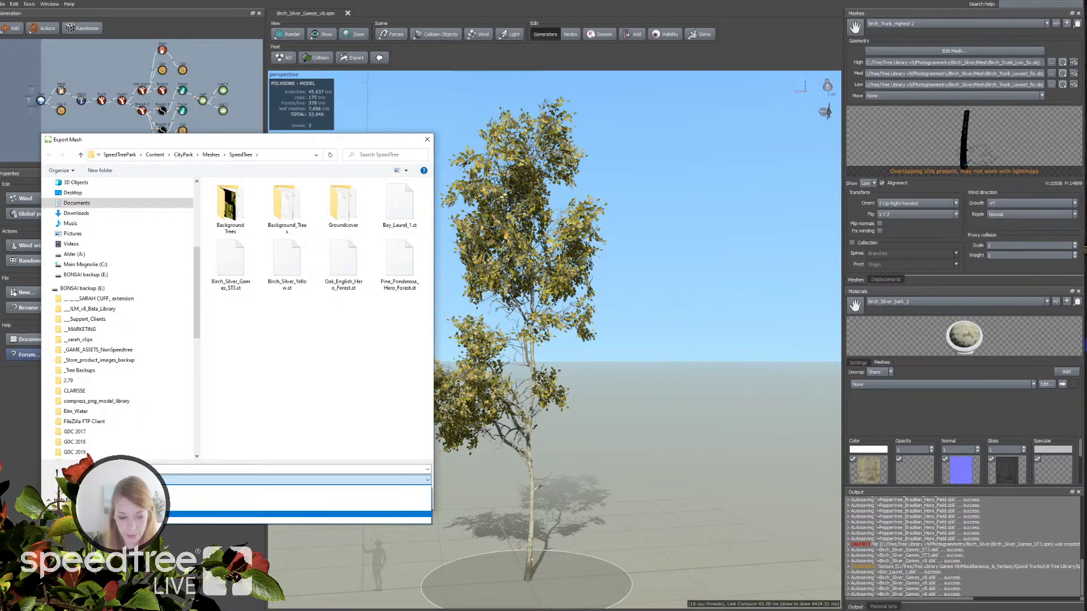
left_click(142, 514)
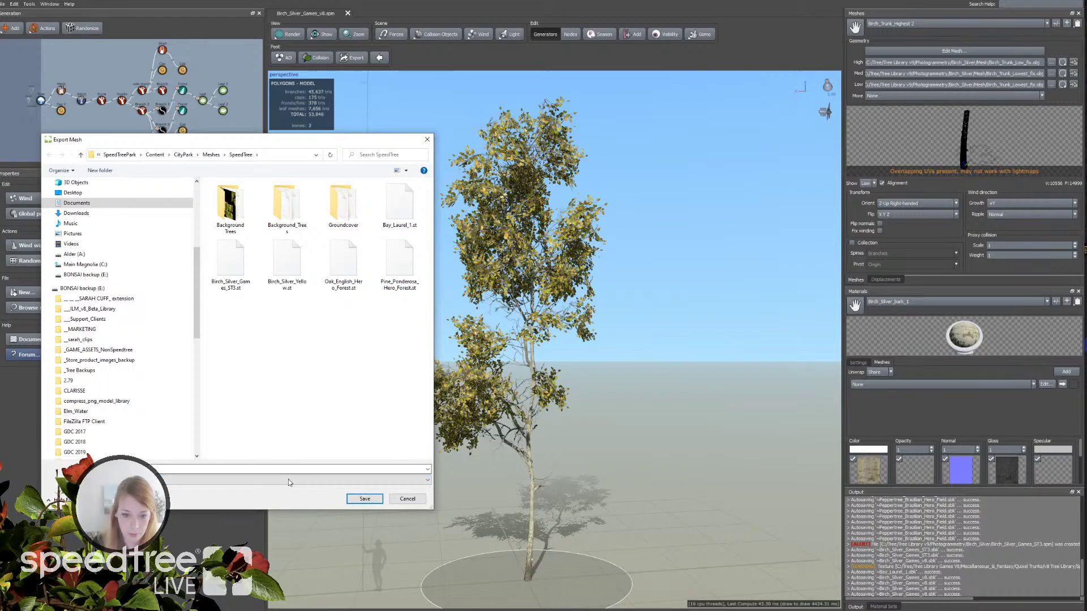
left_click(364, 499)
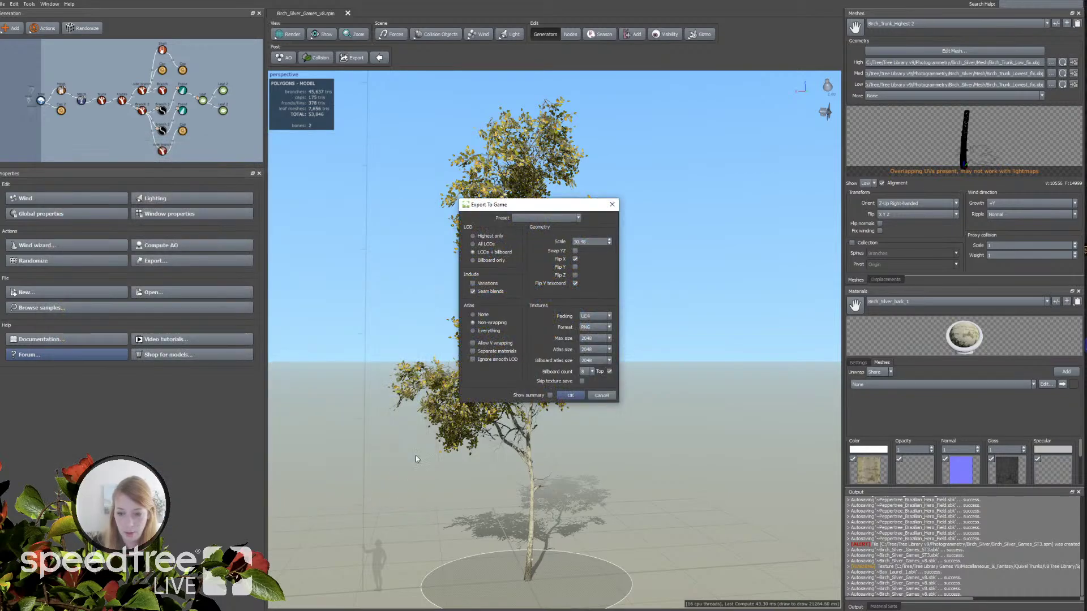
Step: Apply the Unreal Engine 4 (1 draw call) preset to the game export settings
left_click_drag(506, 211, 280, 257)
left_click(294, 265)
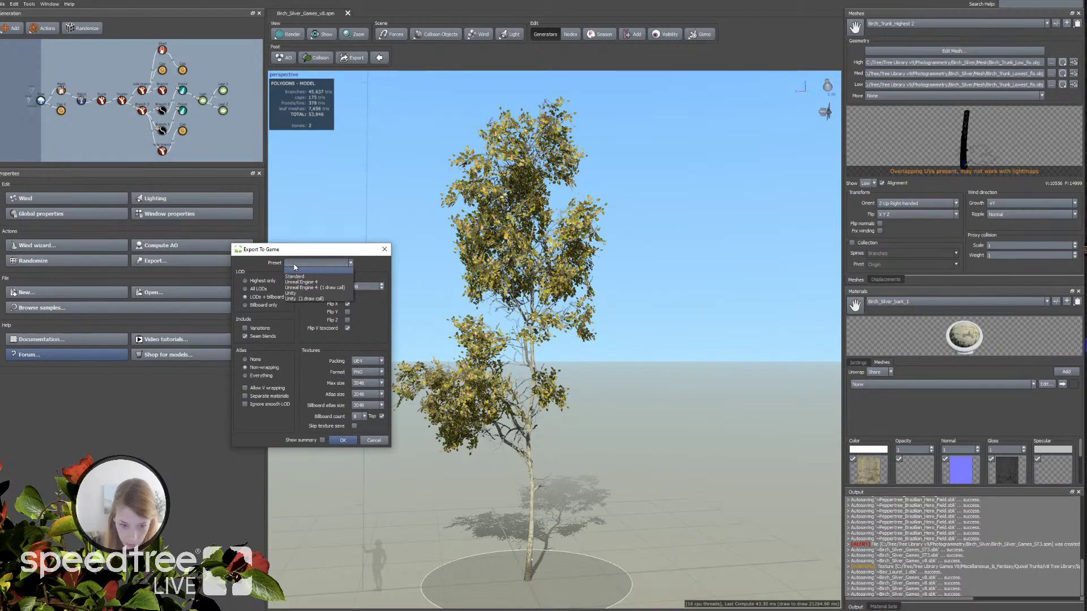
left_click(315, 289)
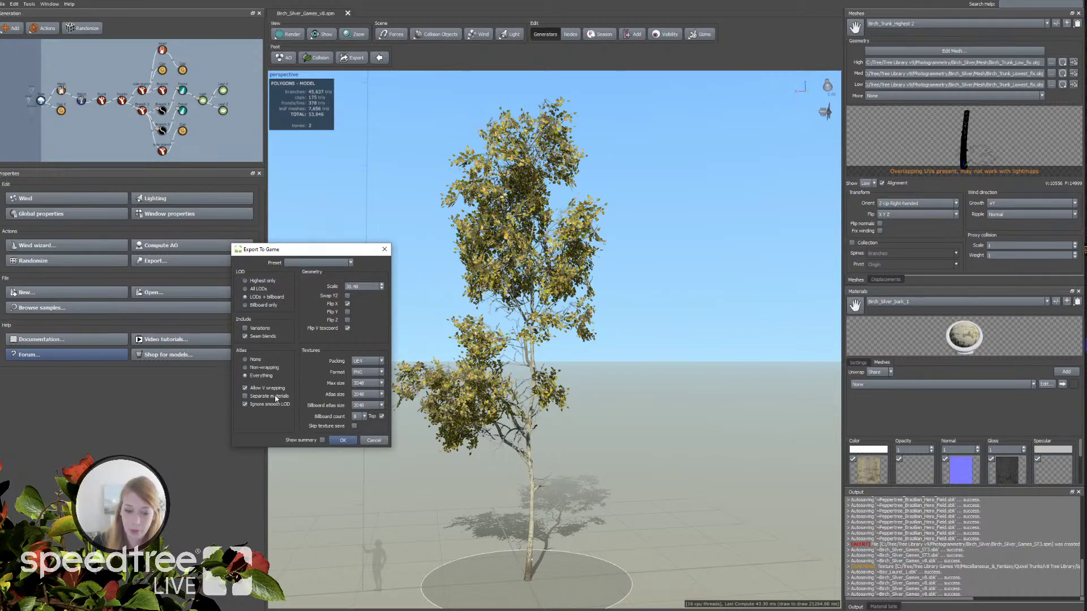
Step: Apply the Unreal Engine 4 preset to the game export settings and run the export
left_click(318, 263)
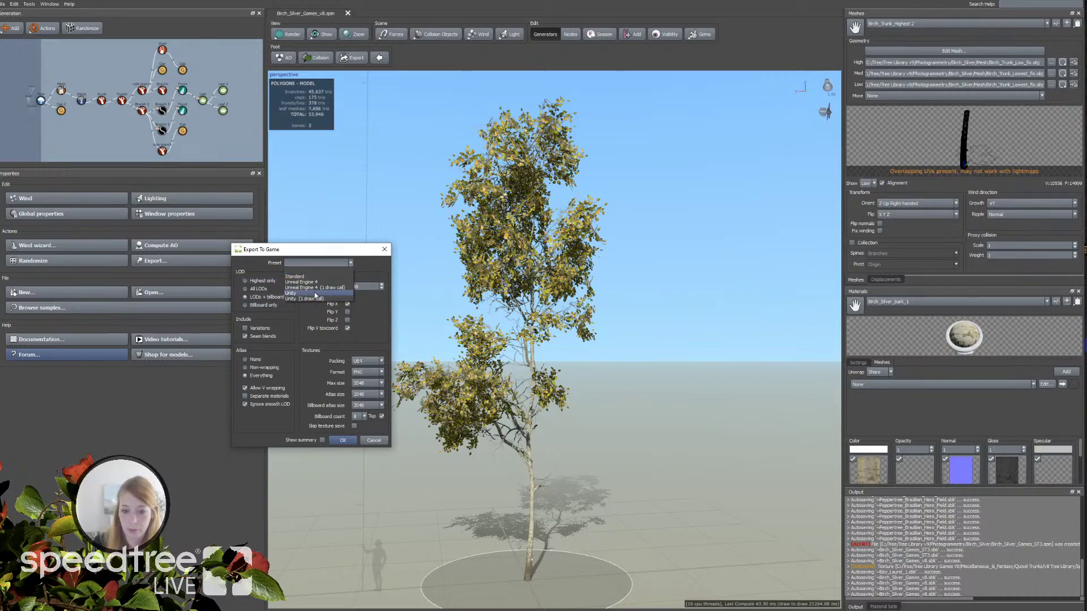
left_click(314, 287)
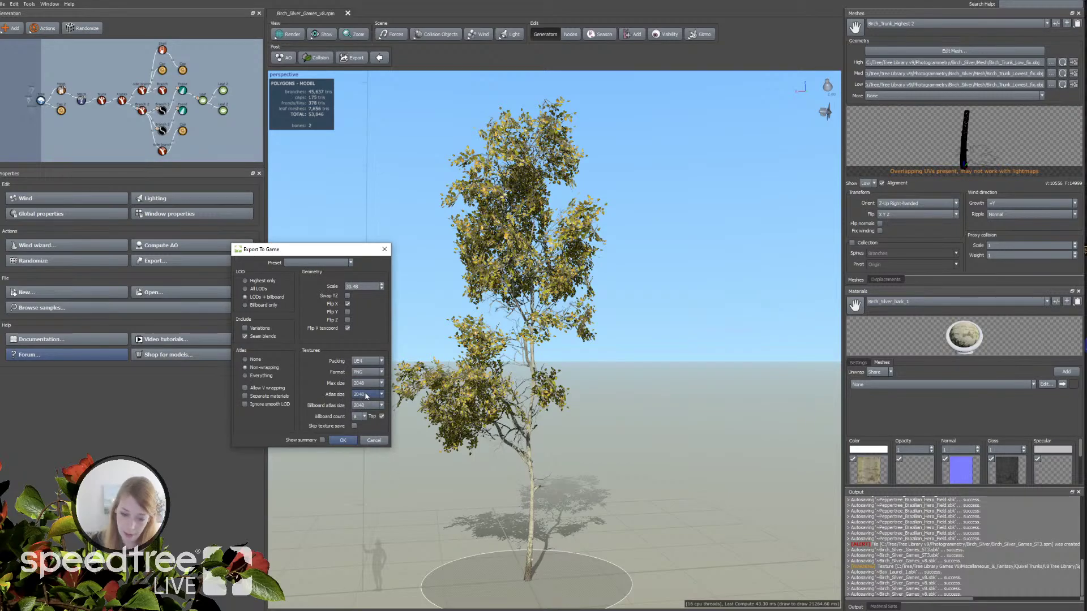
left_click(343, 441)
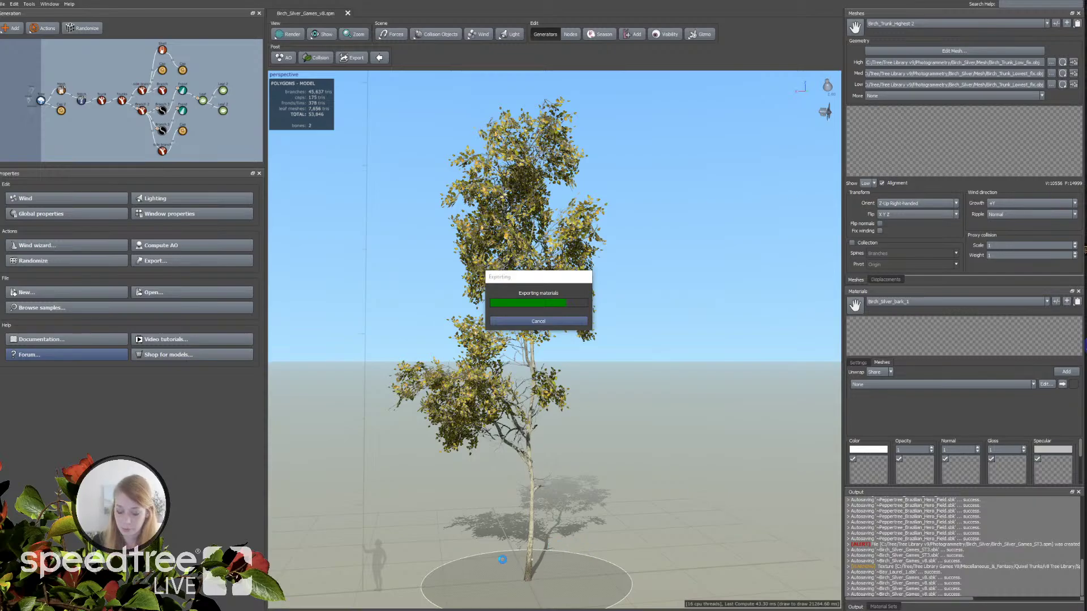
Step: Switch to the Unreal Editor and import the detected source changes with collision, materials, subsurface and vertex processing included
mouse_move(338, 610)
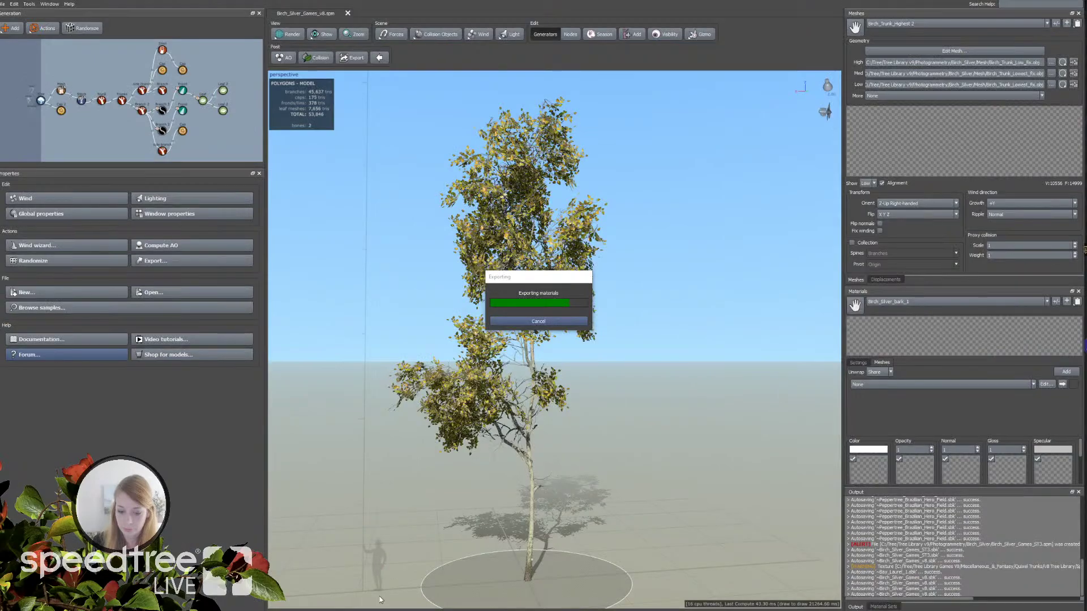
mouse_move(401, 610)
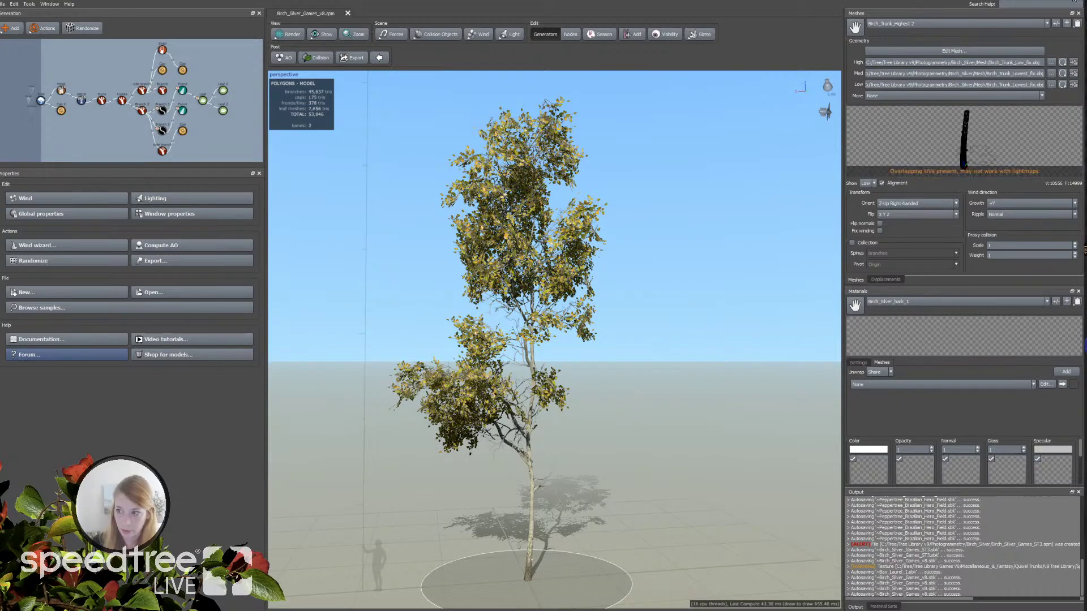
key("alt+Tab")
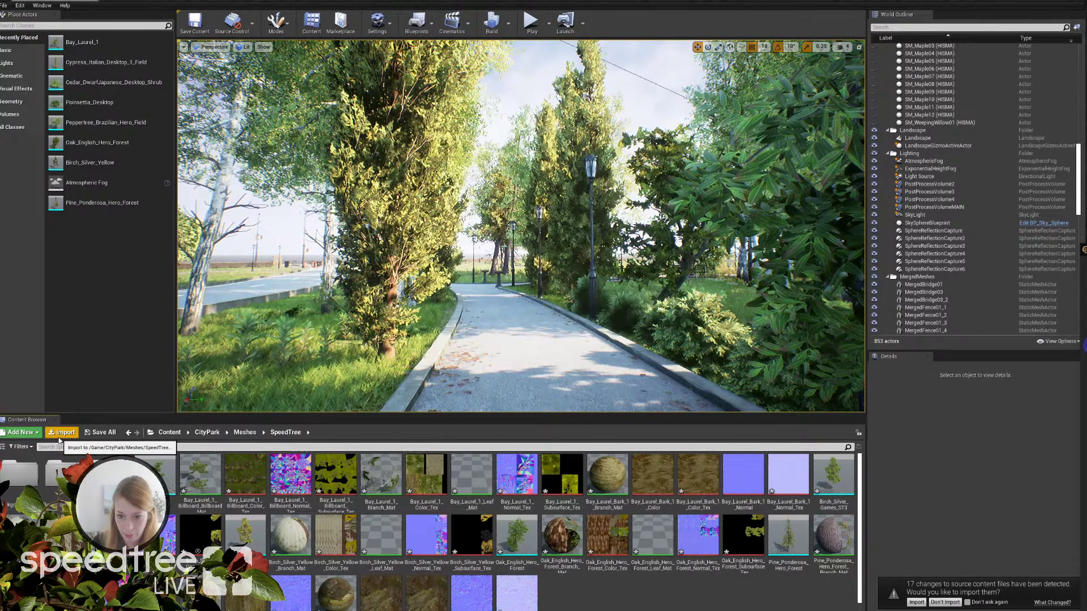
left_click(916, 602)
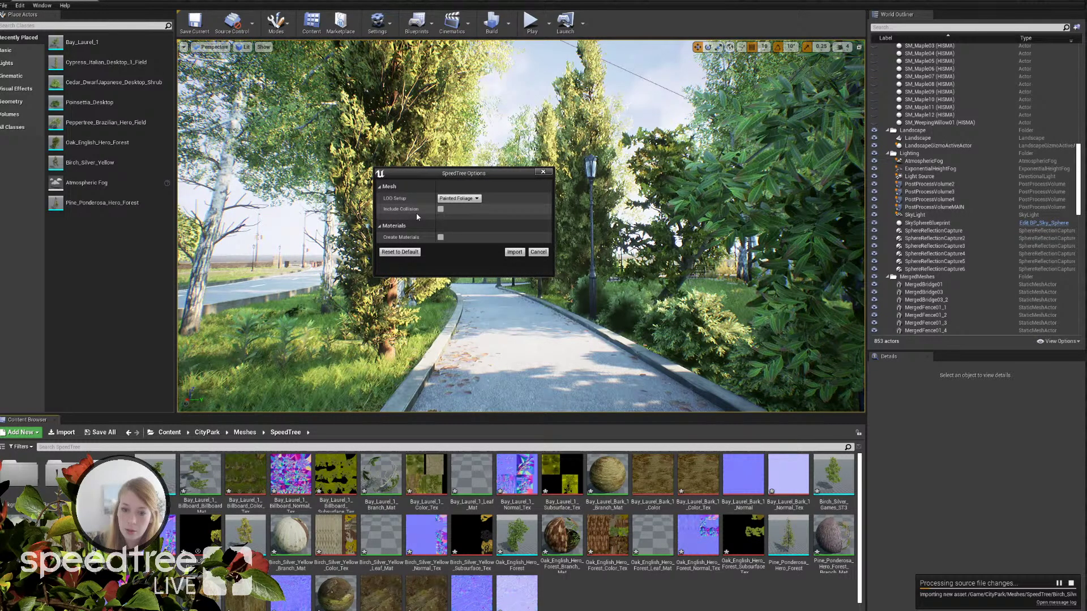
left_click(441, 209)
left_click(440, 237)
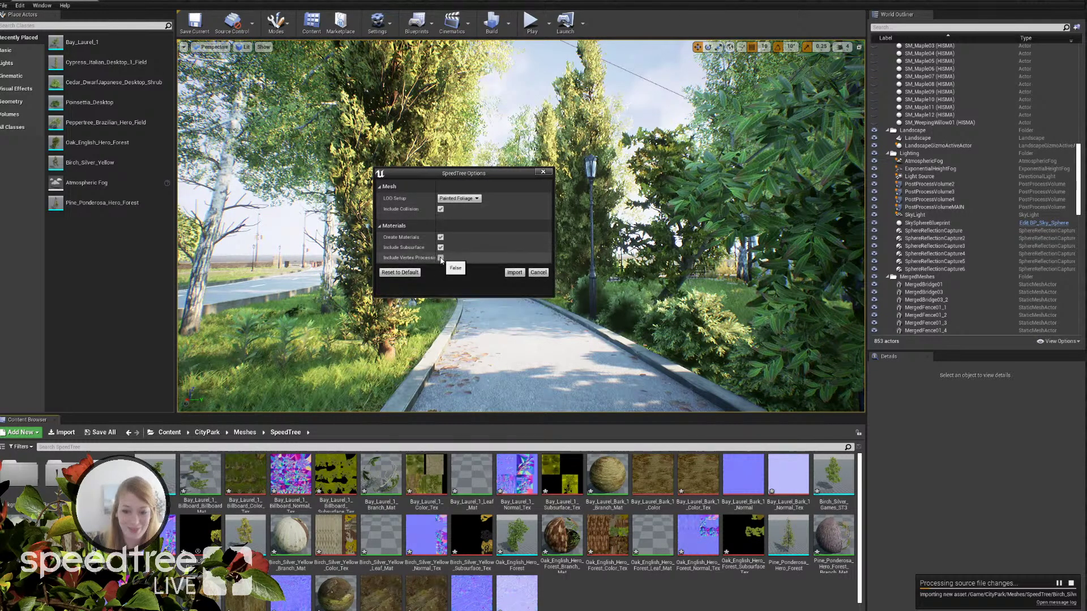
left_click(440, 258)
left_click(514, 273)
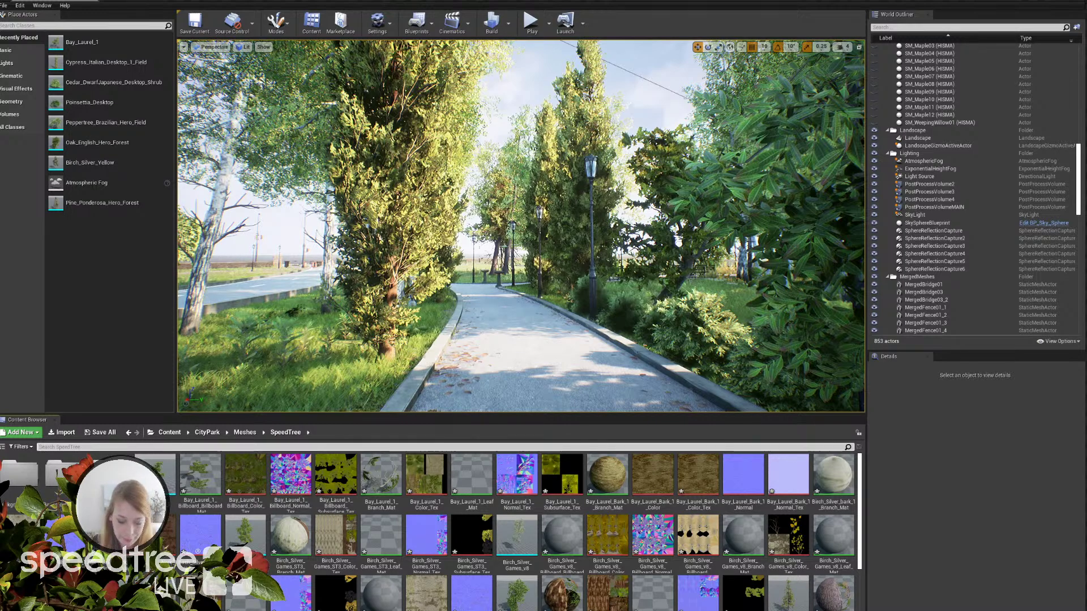
Step: Apply the Birch_Silver_Games_v8_Billboard_Billboard_Mat material to the paved park path
scroll(382, 534, "down", 3)
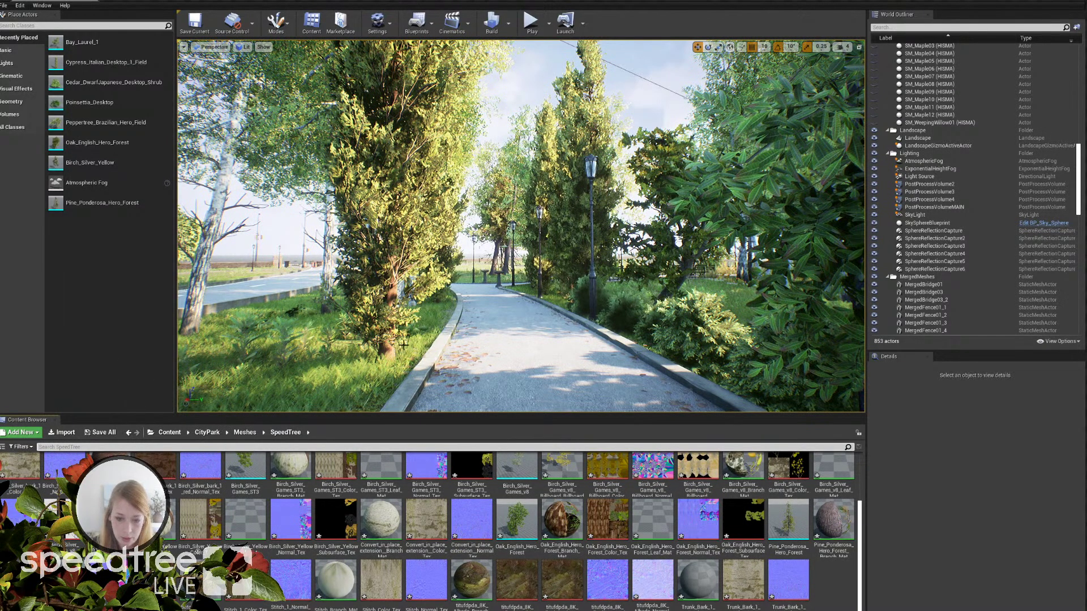
left_click_drag(403, 344, 486, 279)
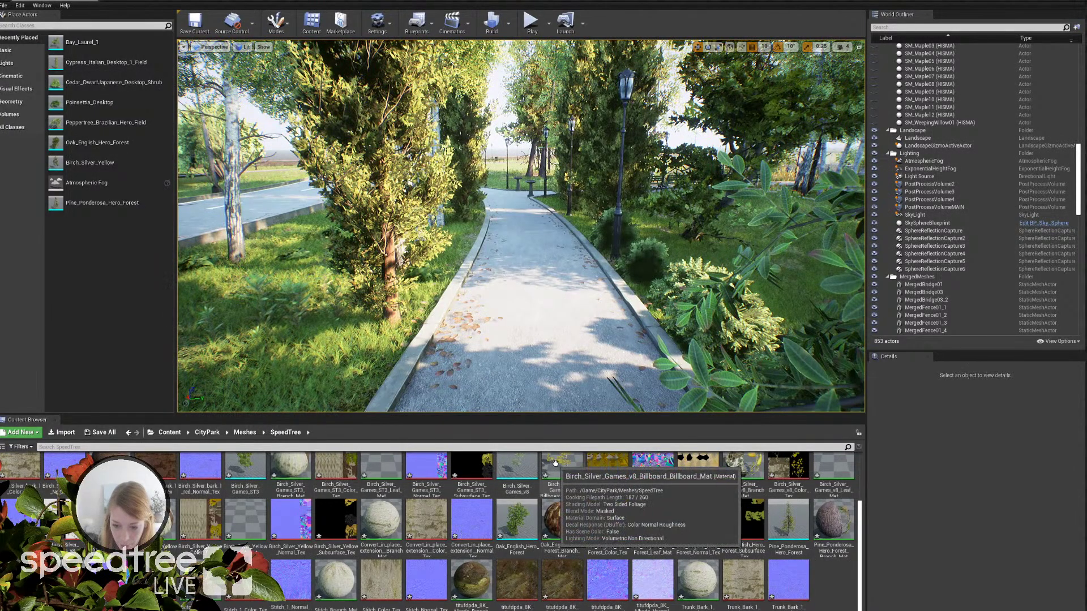
left_click_drag(552, 463, 463, 320)
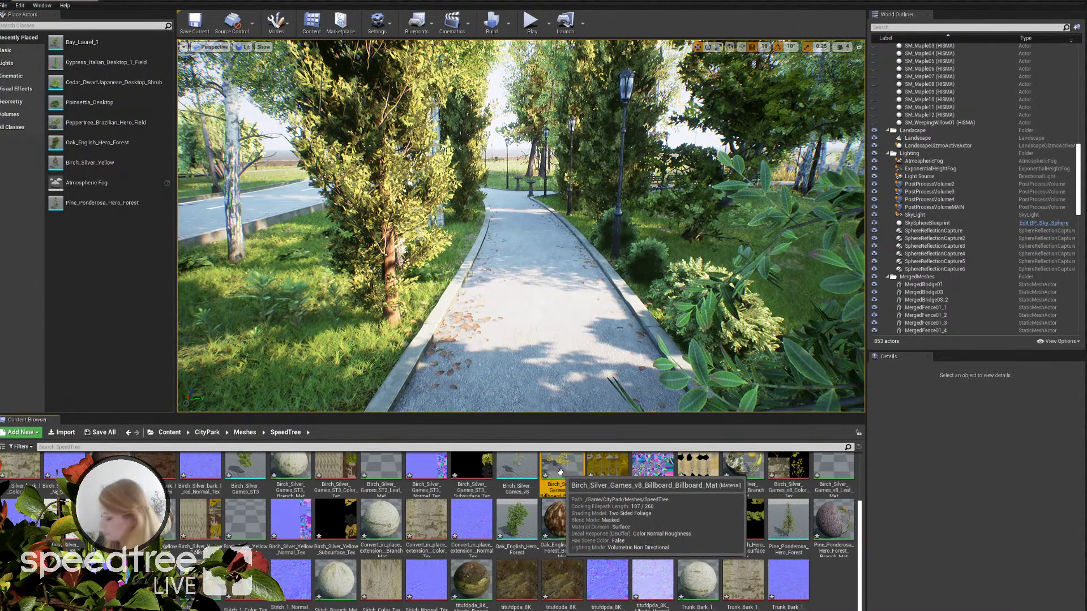
left_click_drag(560, 471, 299, 301)
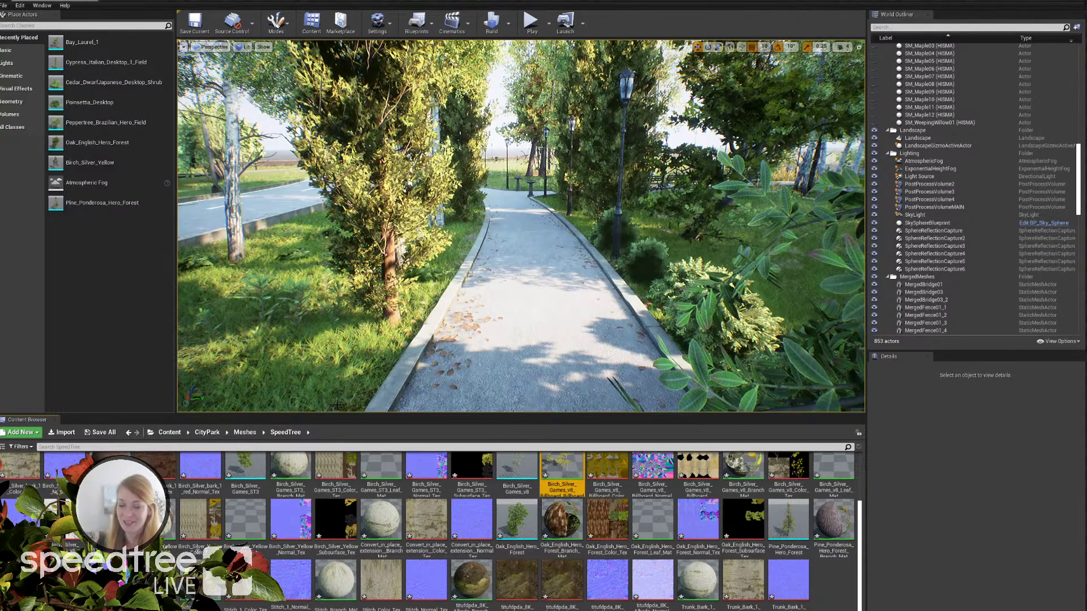
mouse_move(241, 273)
right_mouse_down()
mouse_move(317, 272)
mouse_move(250, 274)
right_mouse_up()
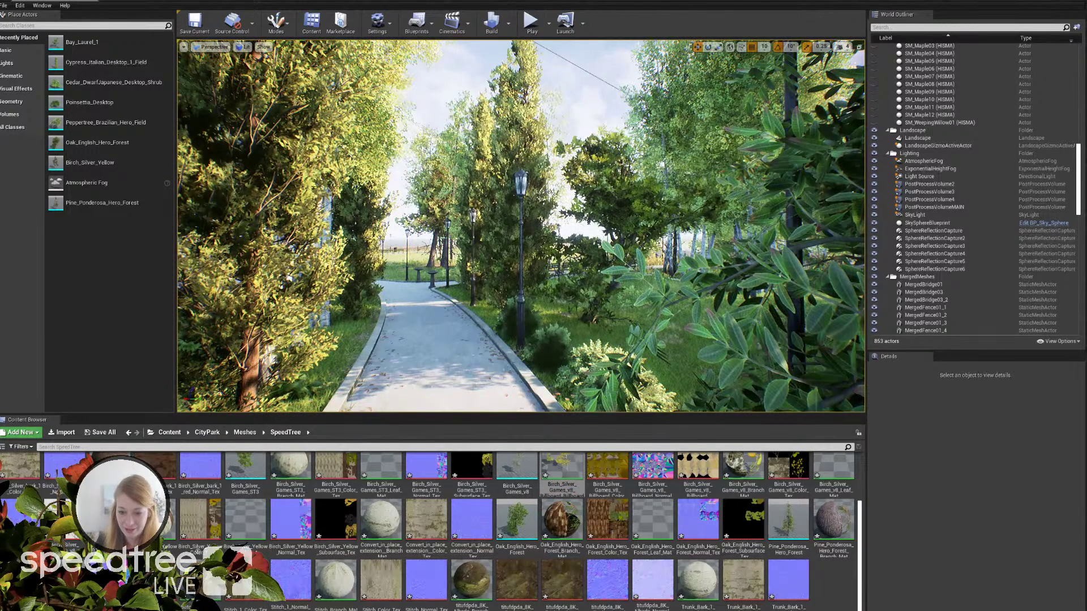
right_click_drag(440, 326, 440, 326)
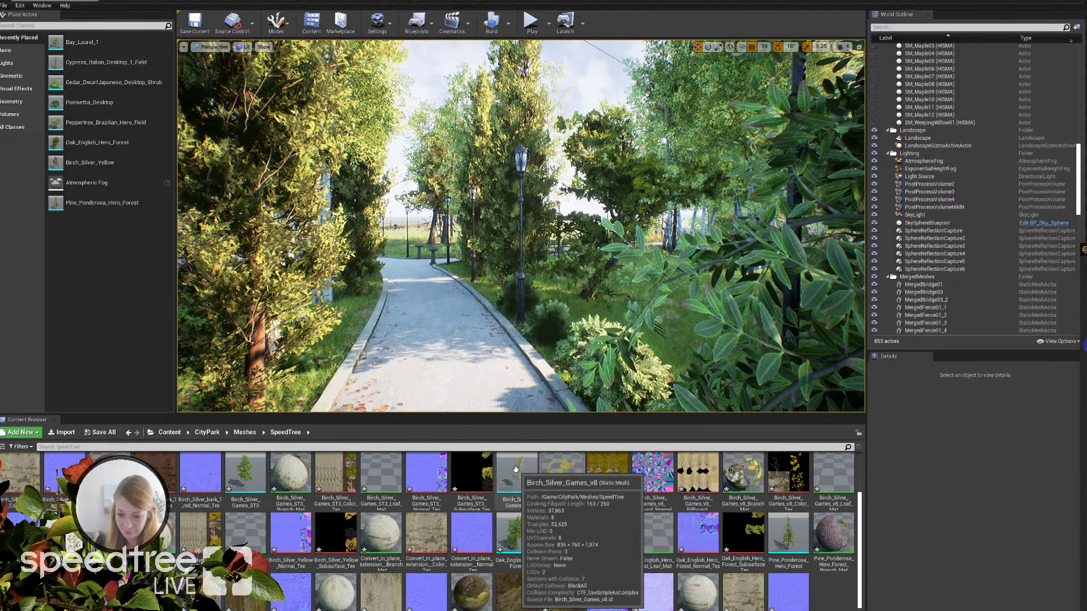
scroll(538, 481, "up", 1)
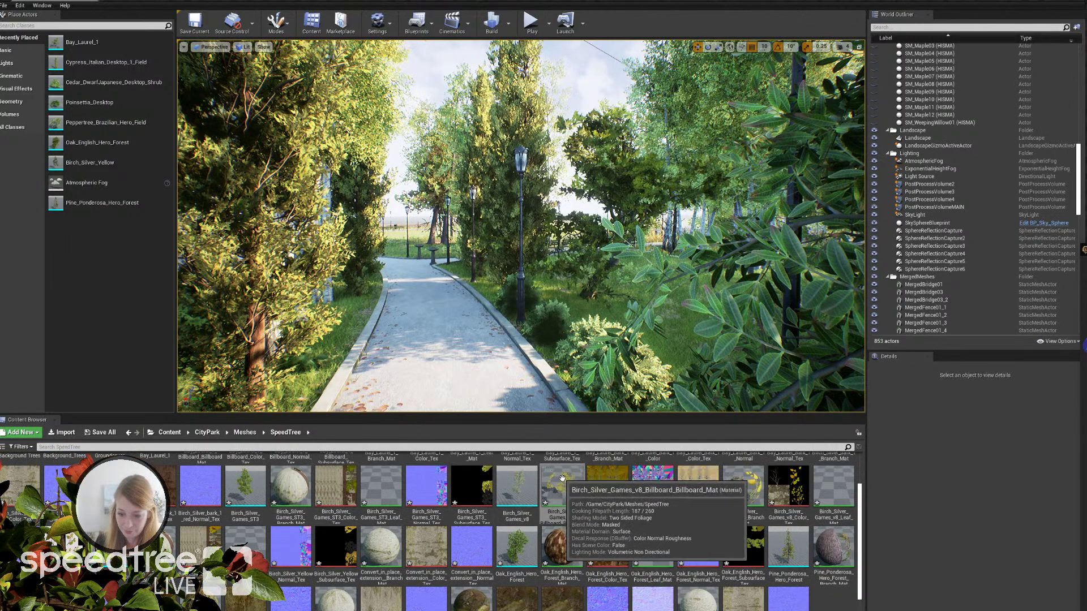
left_click_drag(574, 482, 440, 324)
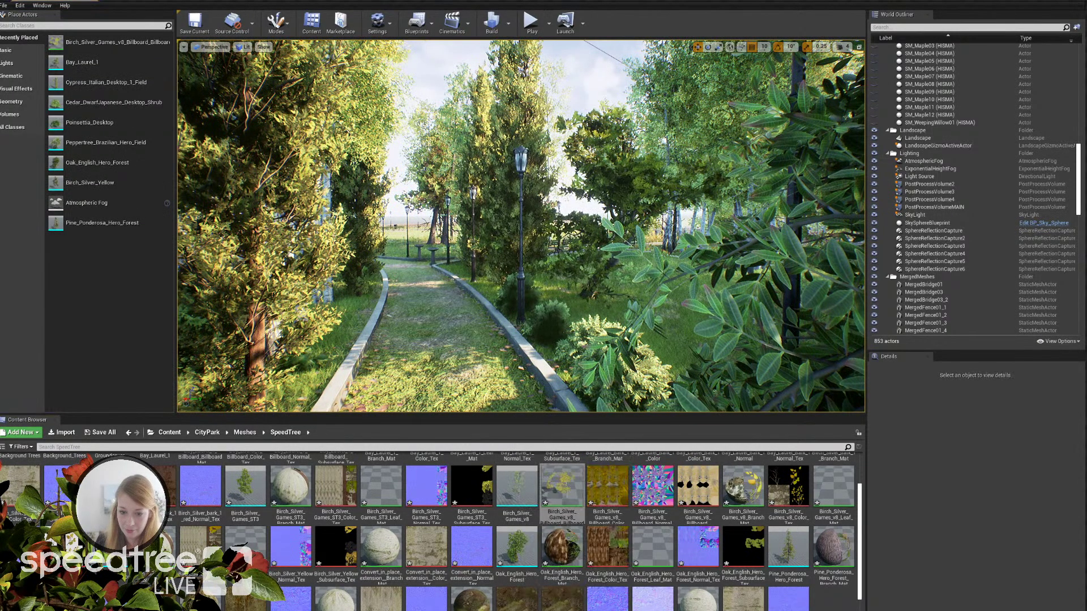
Step: Place the Birch_Silver_Games_v8 mesh on the grass beside the cypress and rotate it 10° about Y
right_click_drag(296, 383, 511, 386)
scroll(566, 510, "up", 1)
left_click(515, 503)
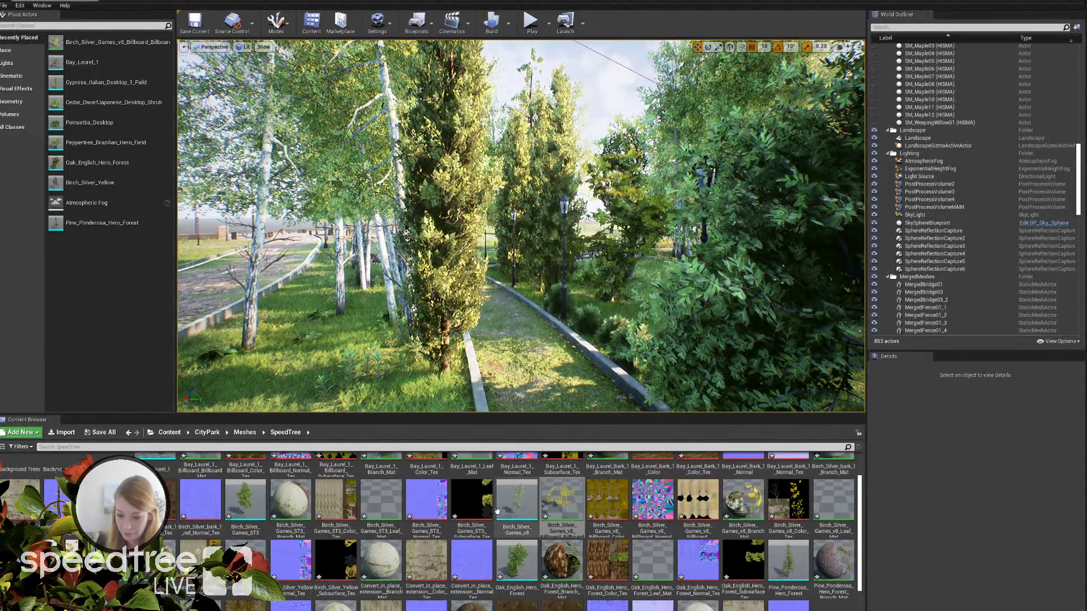
left_click_drag(515, 504, 400, 396)
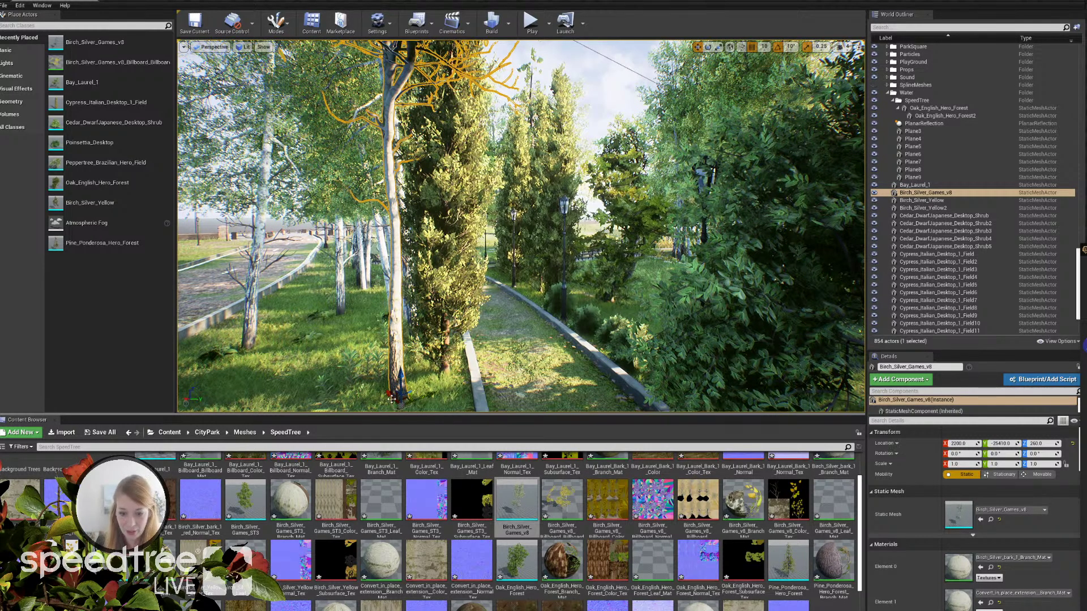
left_click_drag(396, 394, 396, 368)
key("e")
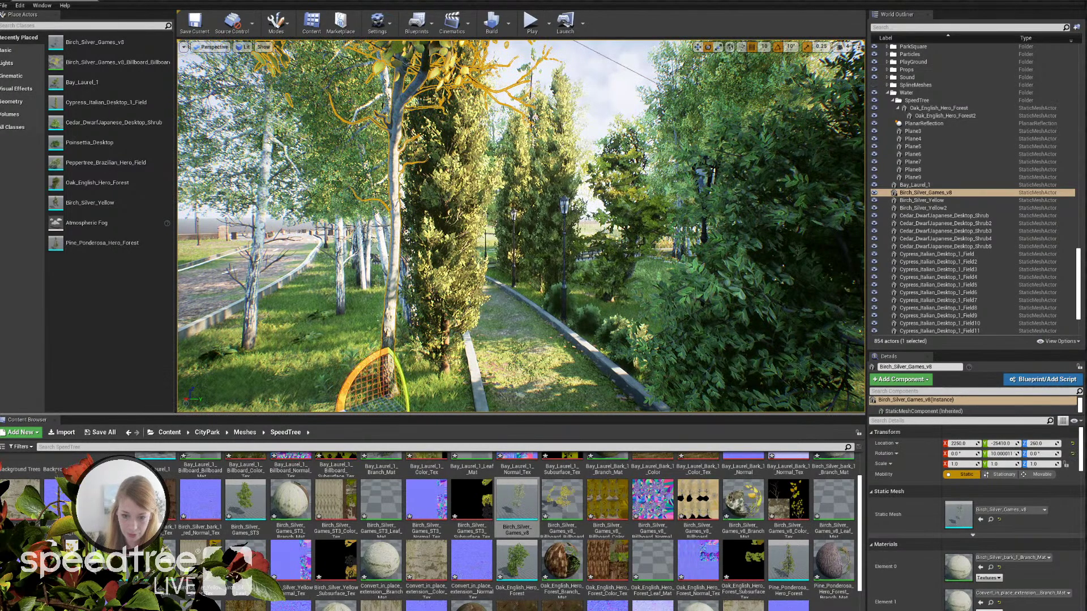
Step: Move the placed birch along the grass strip toward the traffic light sign, to about Y -25570, and enlarge the viewport
left_click(442, 350)
right_click_drag(520, 359, 453, 346)
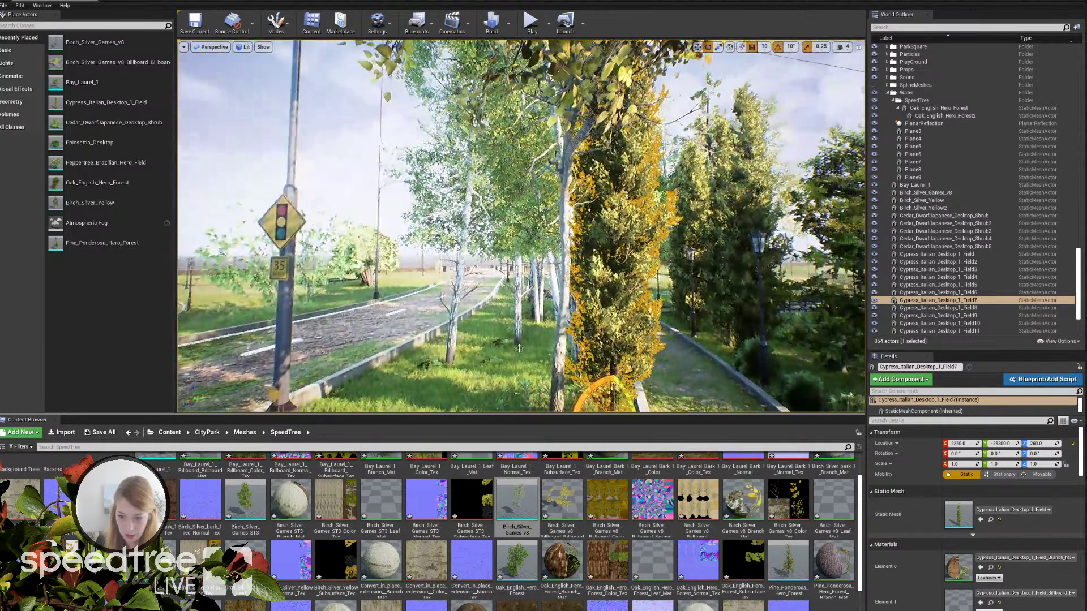
left_click(559, 359)
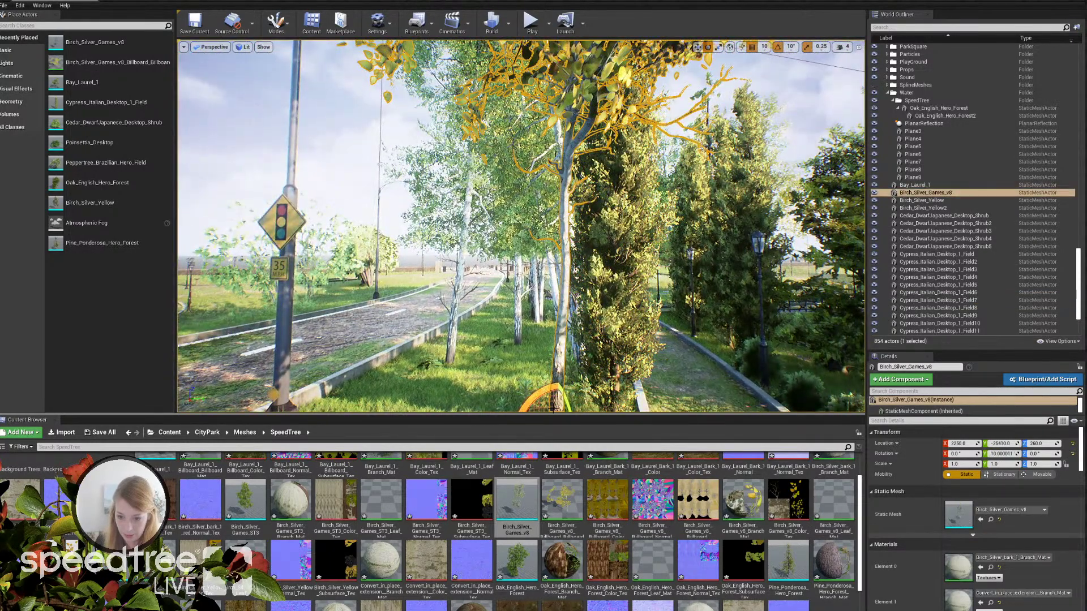
key("w")
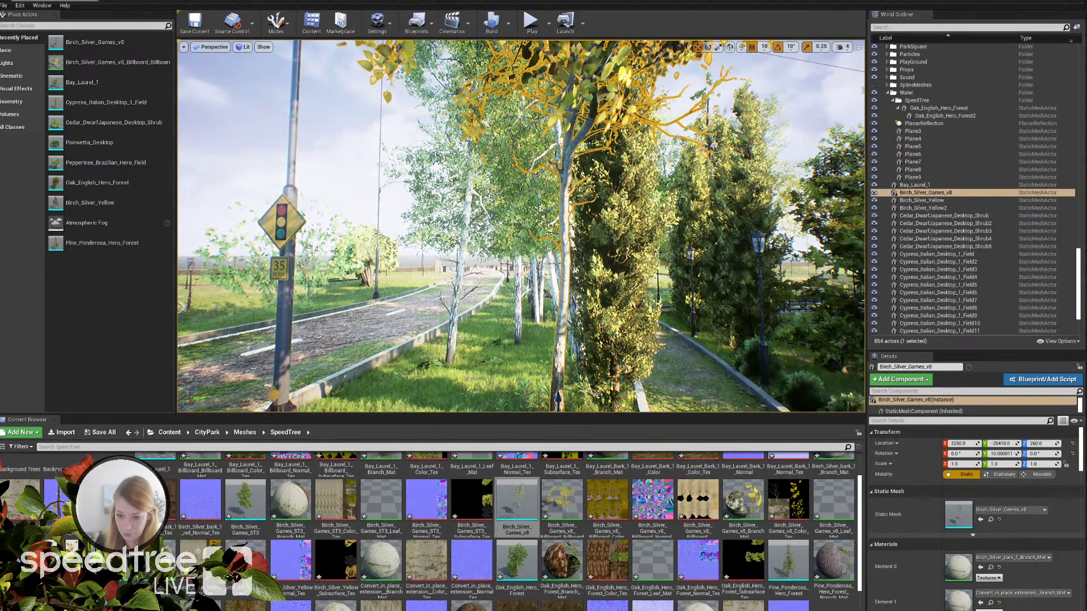
left_click_drag(611, 417, 610, 455)
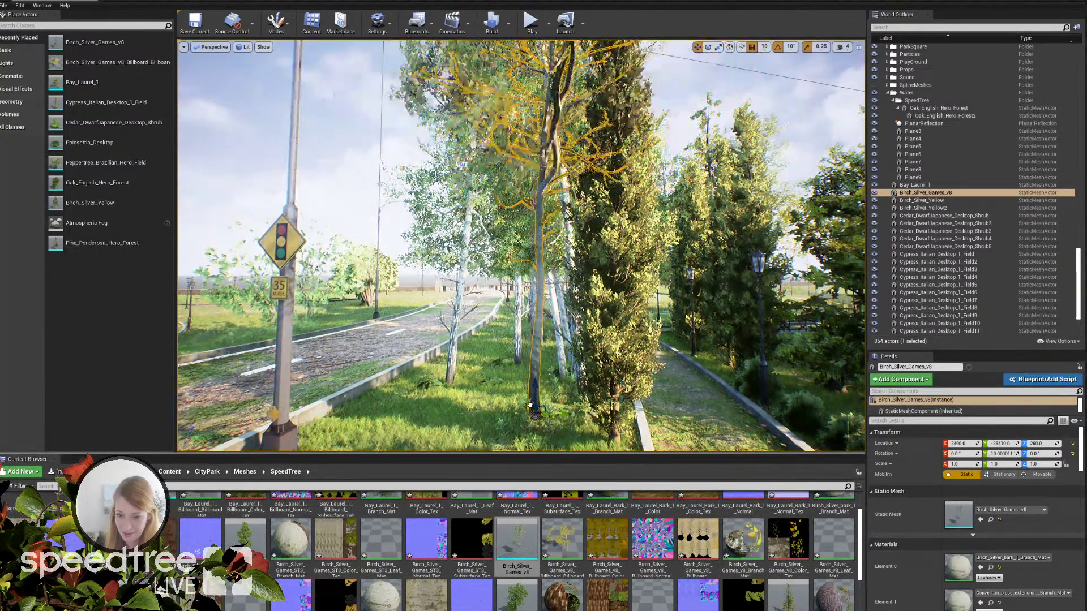
left_click_drag(551, 438, 432, 417)
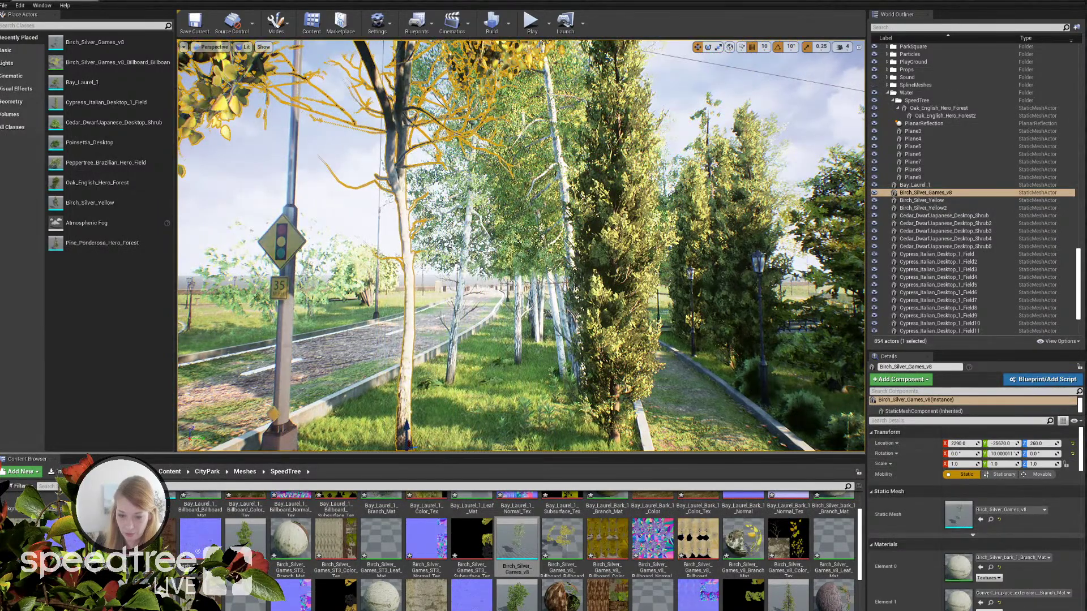
right_click_drag(432, 417, 350, 412)
key("s")
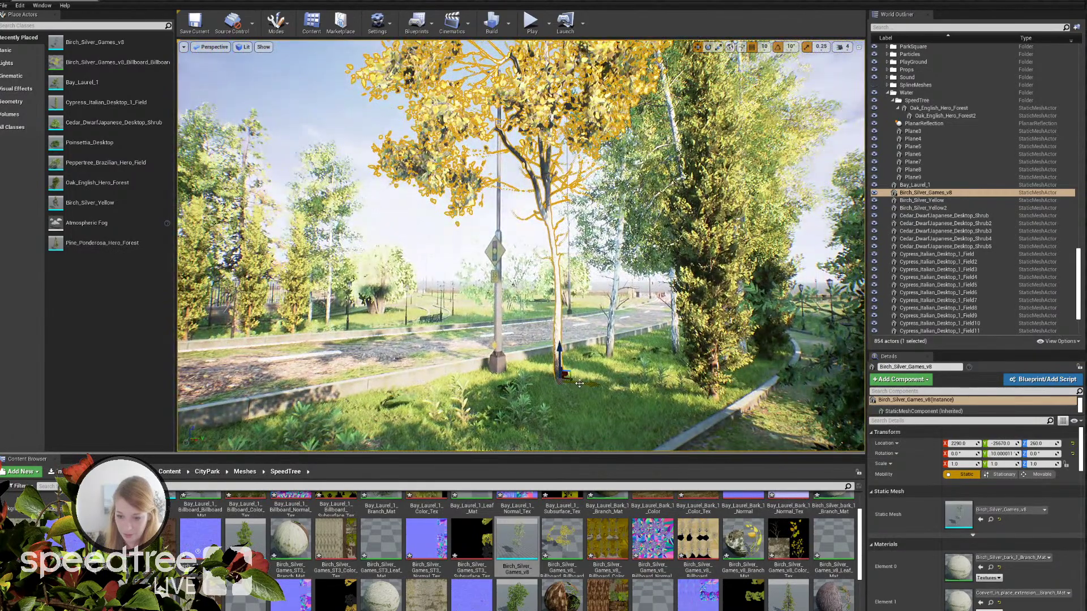
left_click_drag(593, 384, 631, 393)
right_click_drag(602, 377, 578, 396)
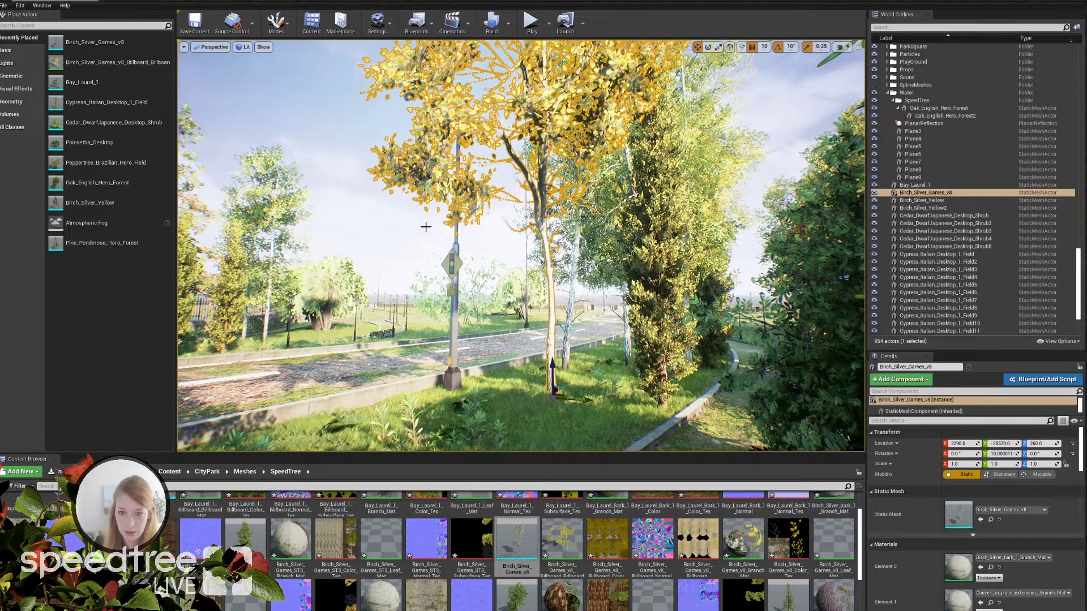
Step: Switch to foliage painting with an enlarged foliage type list and open the SpeedTree Groundcover asset folder
mouse_move(426, 227)
left_mouse_down()
mouse_move(400, 225)
mouse_move(397, 180)
mouse_move(396, 215)
mouse_move(426, 227)
left_mouse_up()
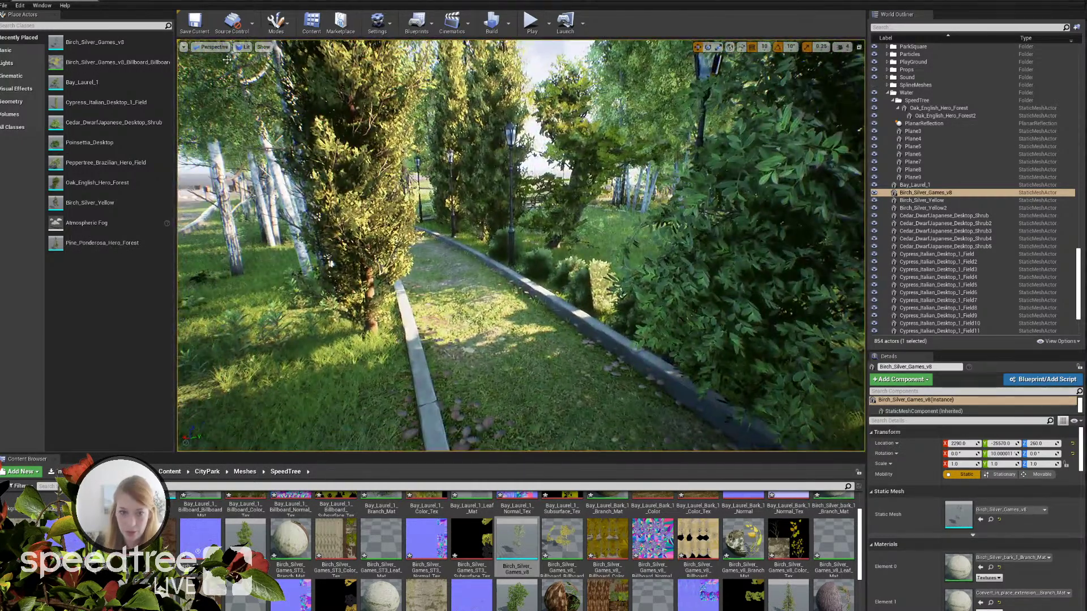
left_click(276, 21)
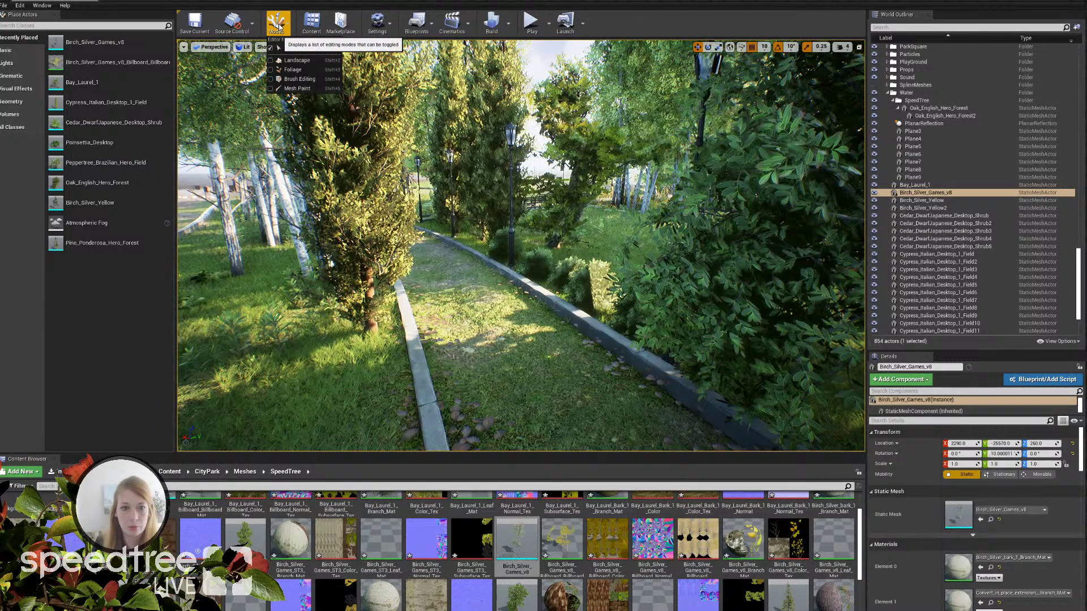
left_click(291, 69)
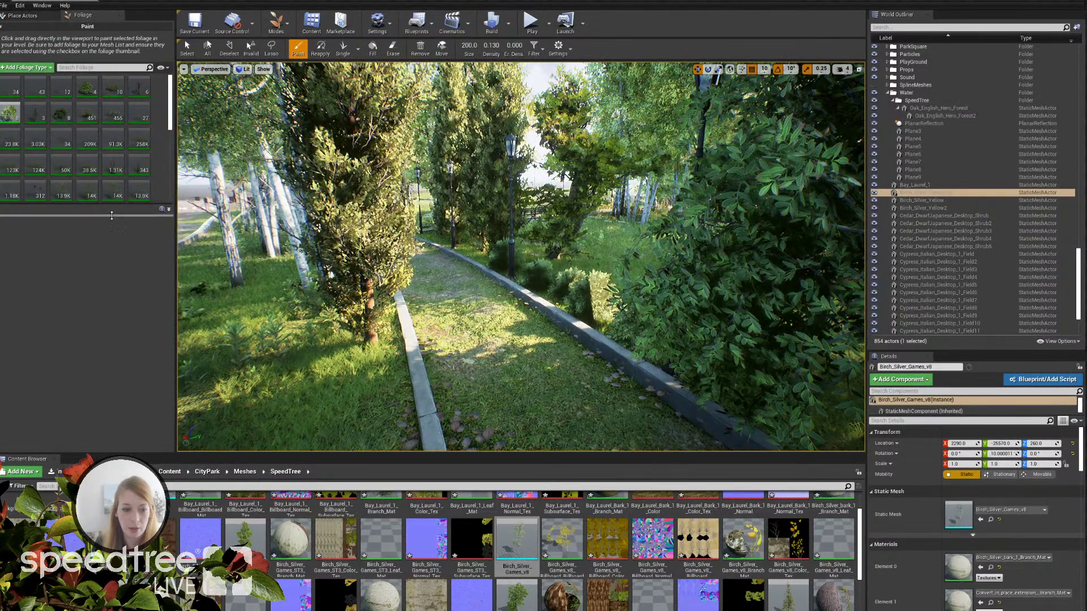
left_click_drag(111, 215, 111, 315)
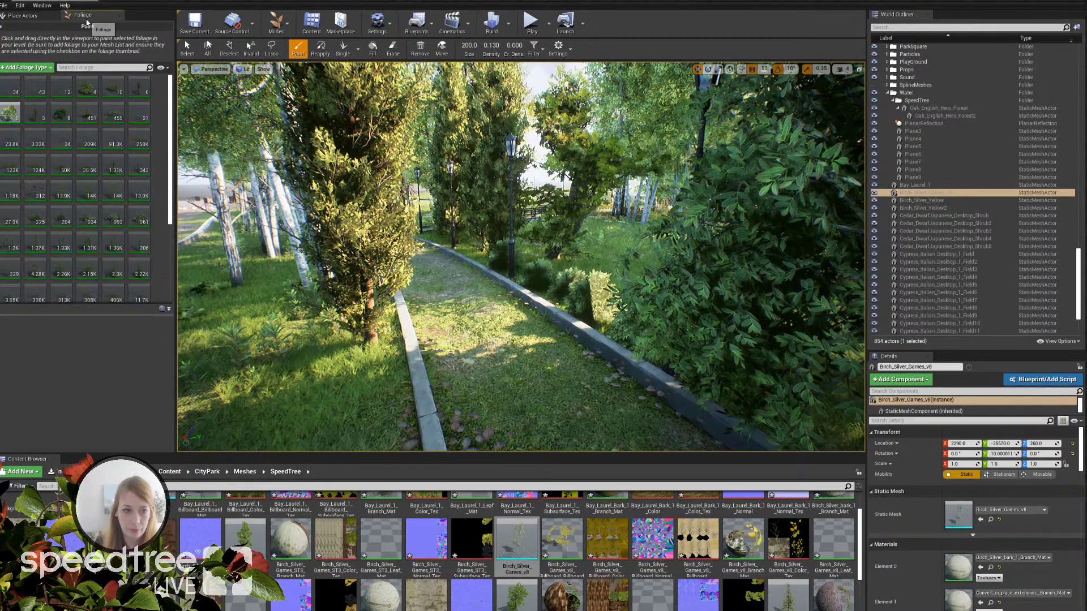
scroll(192, 512, "up", 1)
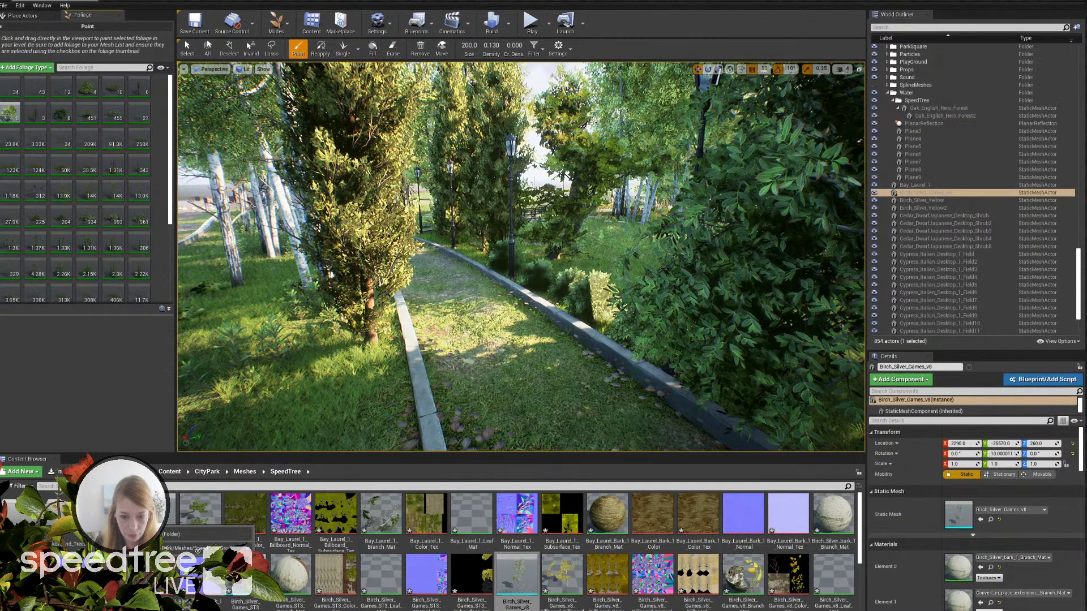
double_click(169, 515)
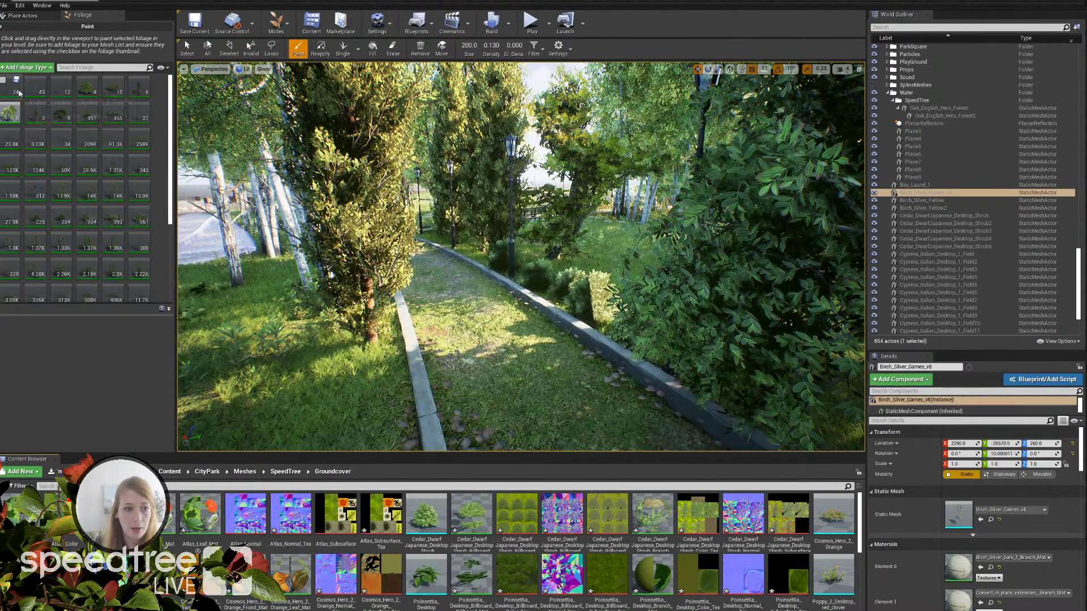
Step: Go to the open lawn beside the park benches and set the foliage brush size to 50
right_click_drag(362, 226, 483, 327)
key("w")
key("w")
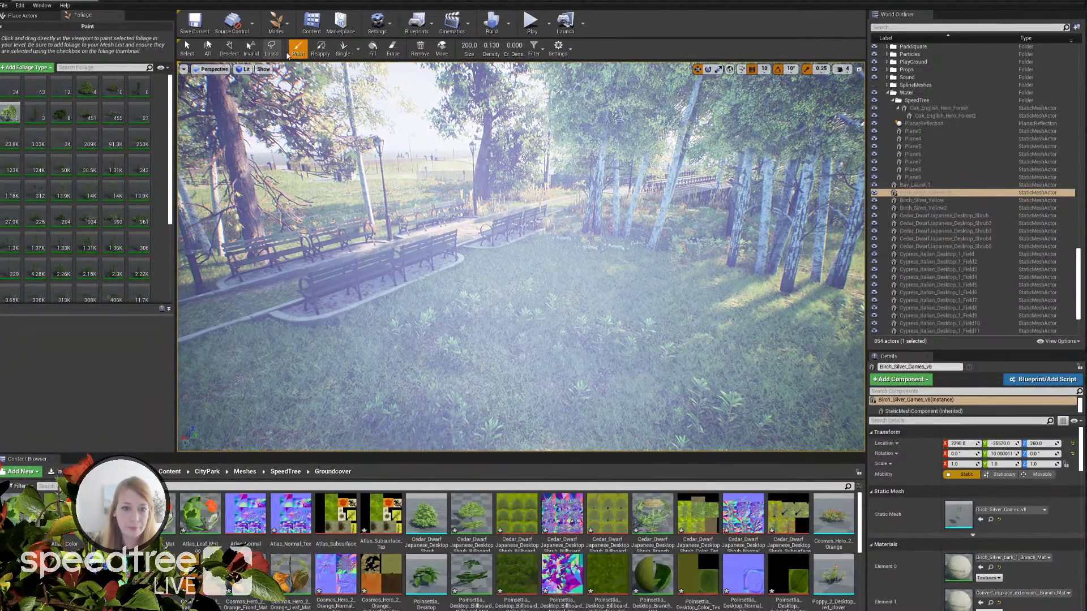
left_click(470, 46)
type("50")
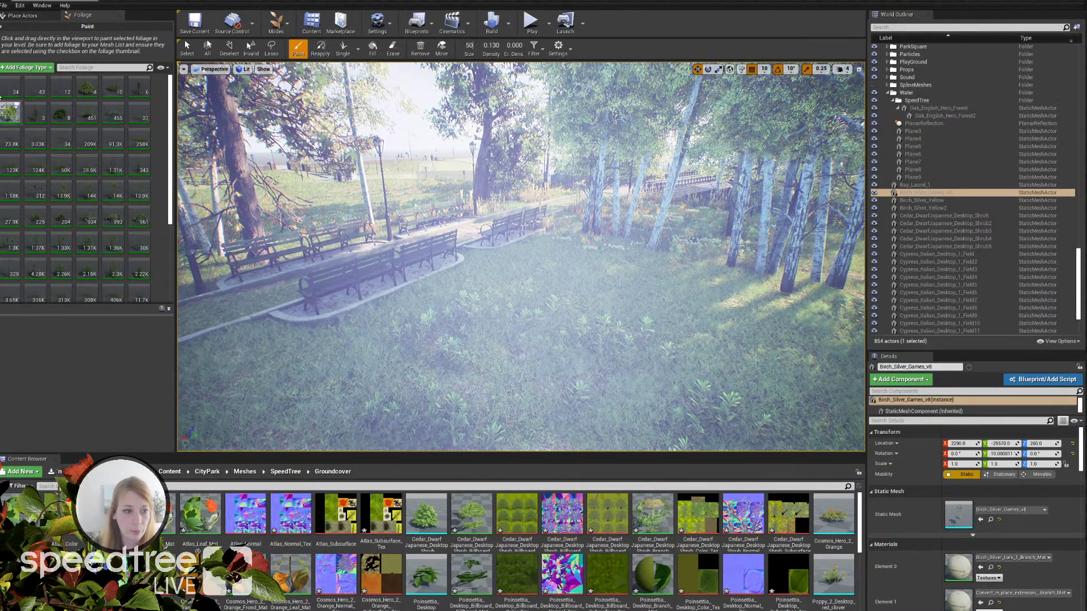
Step: Enable the fifth foliage type in the first row instead of Peppertree_Brazilian_Hero_Field and set the brush size to 83
left_click(107, 84)
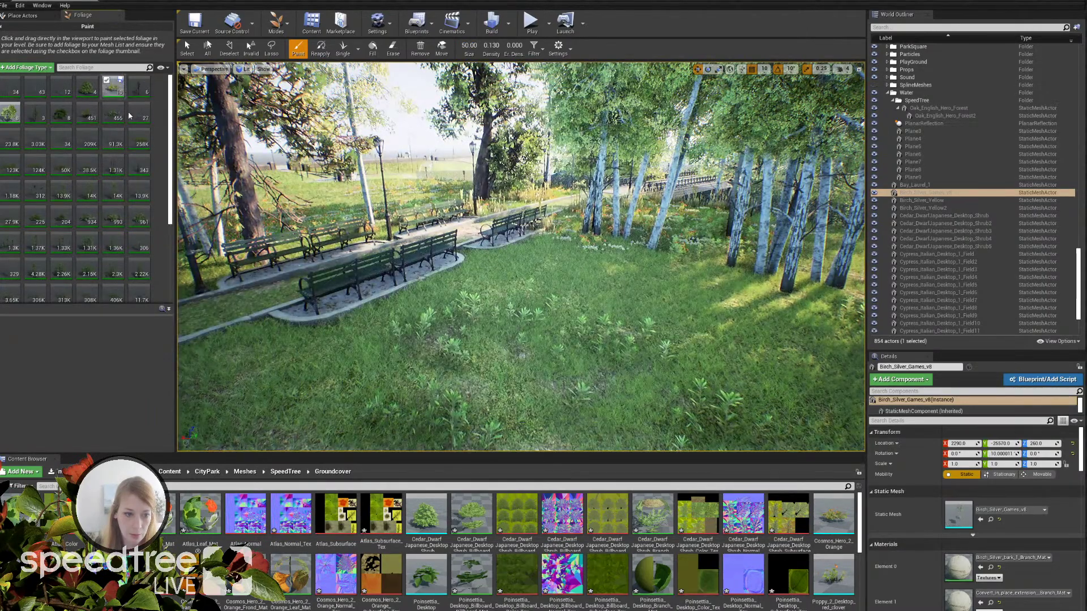
left_click(4, 106)
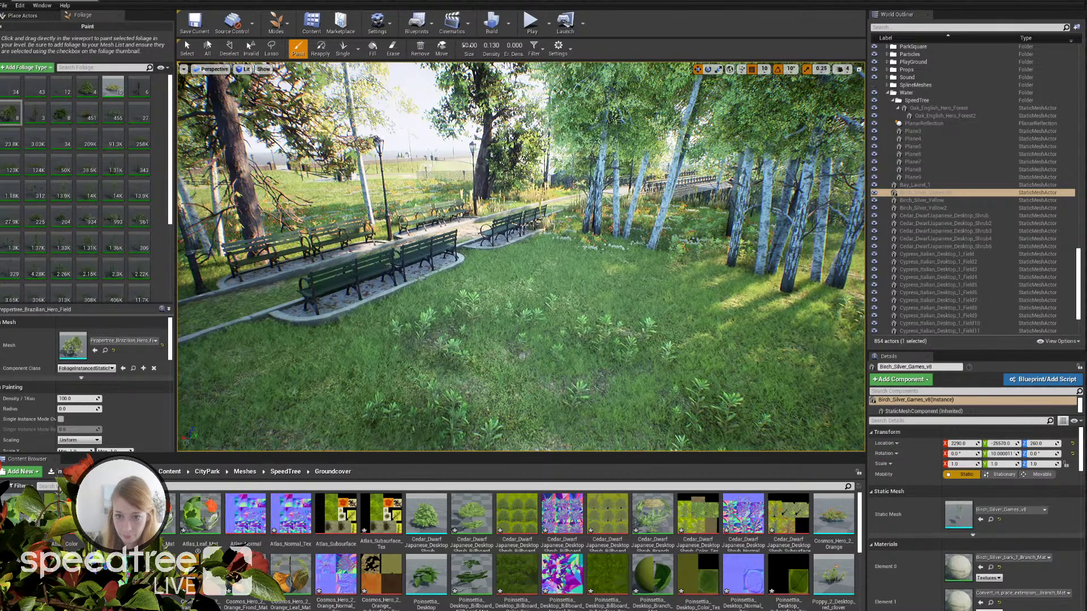
mouse_move(469, 46)
left_mouse_down()
mouse_move(493, 45)
mouse_move(469, 45)
left_mouse_up()
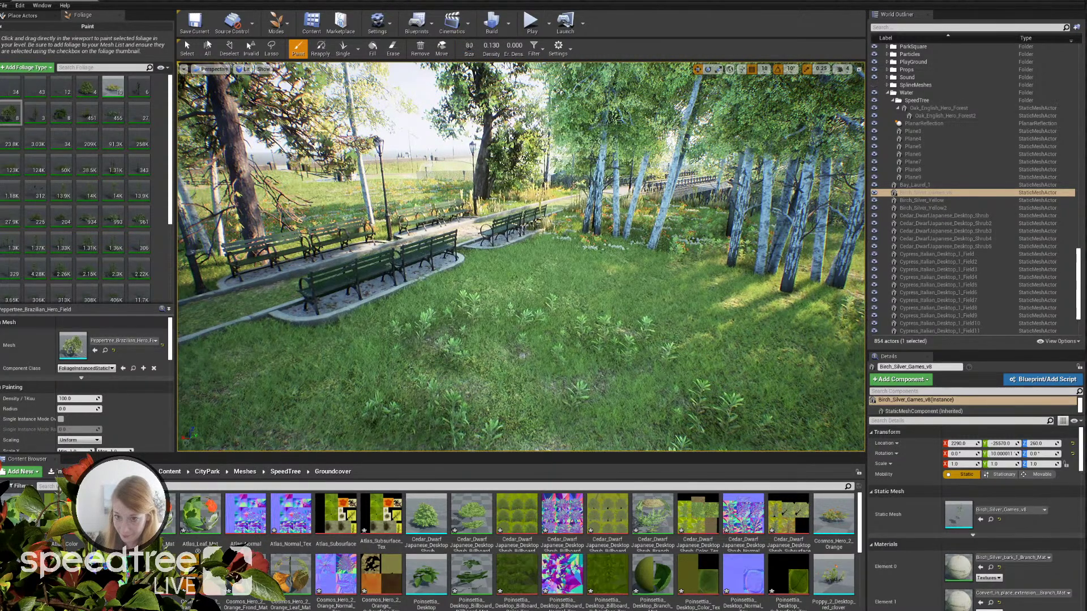
Step: Set the foliage brush size to 80 and paint the enabled foliage type across the open lawn in front of the benches
key("Return")
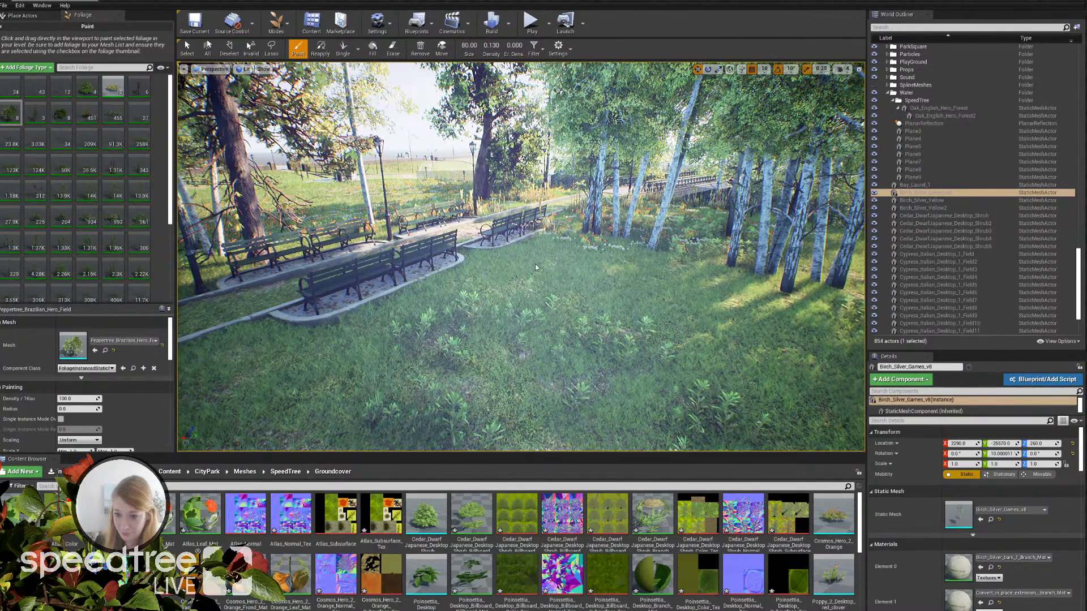
right_click_drag(535, 264, 520, 226)
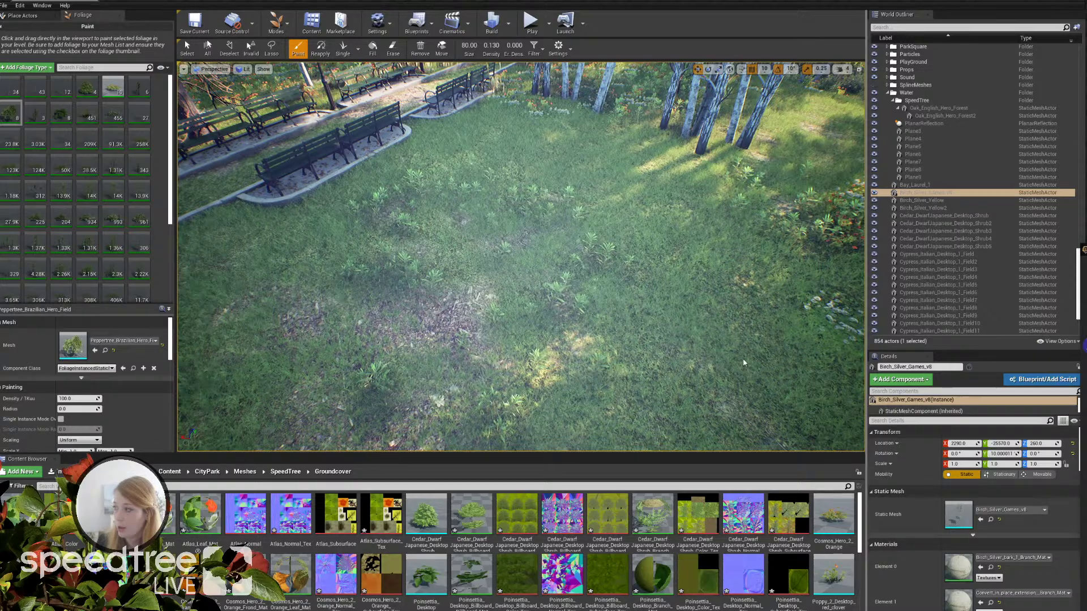
right_click_drag(574, 268, 639, 199)
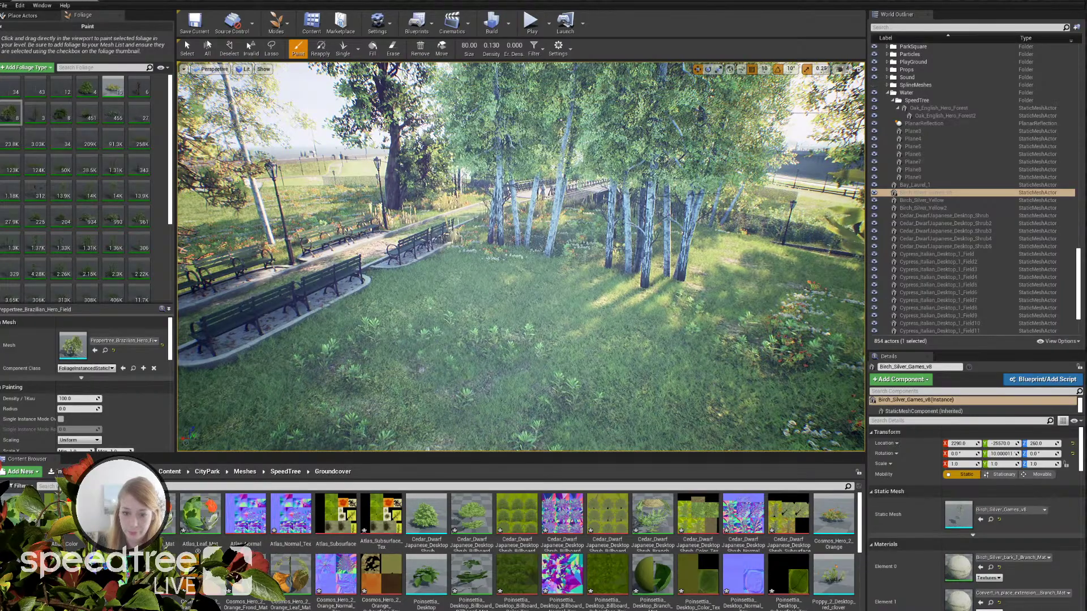
key("s")
right_click_drag(521, 257, 499, 262)
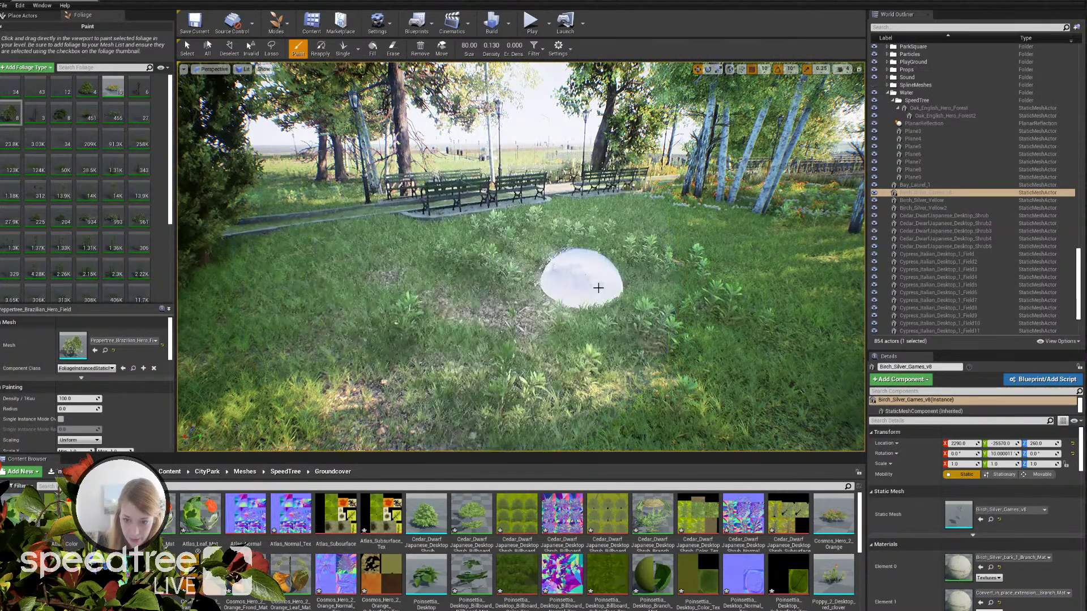
mouse_move(582, 284)
left_mouse_down()
mouse_move(635, 245)
mouse_move(698, 230)
left_mouse_up()
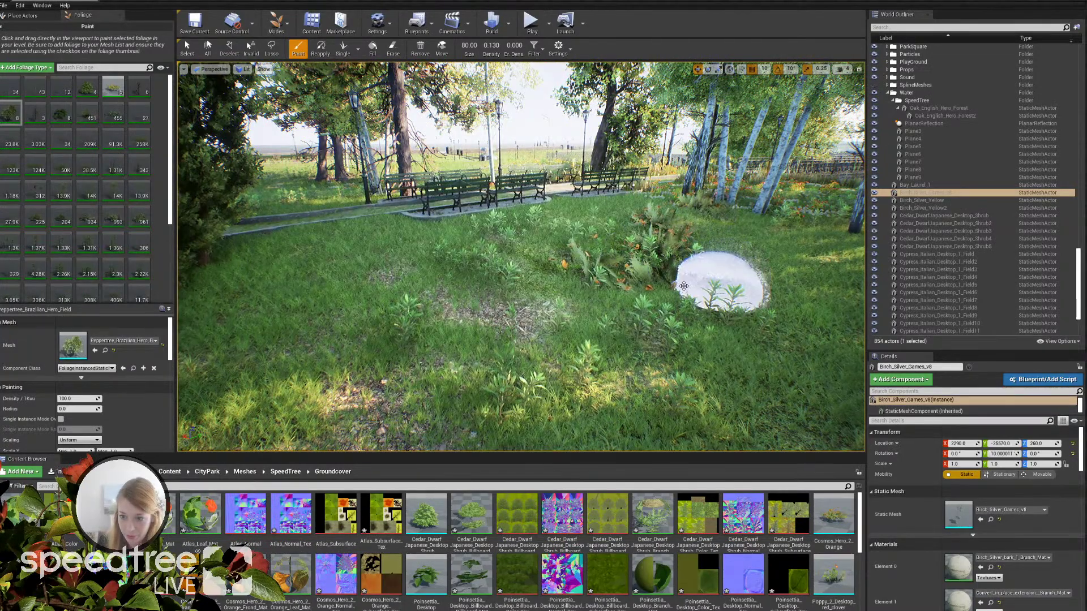
right_click_drag(726, 226, 718, 228)
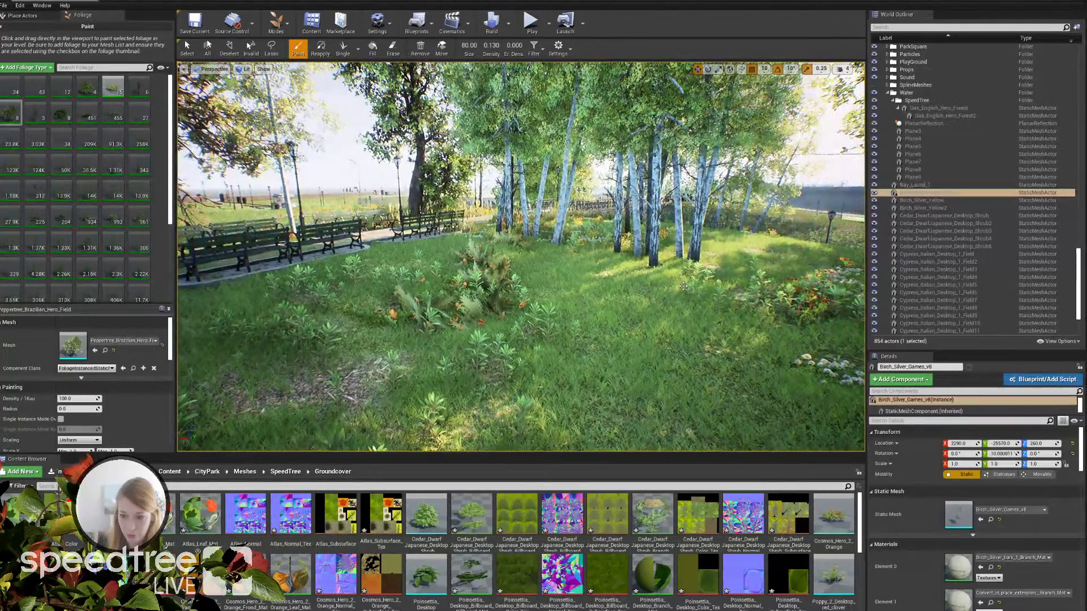
right_click_drag(642, 334, 645, 338)
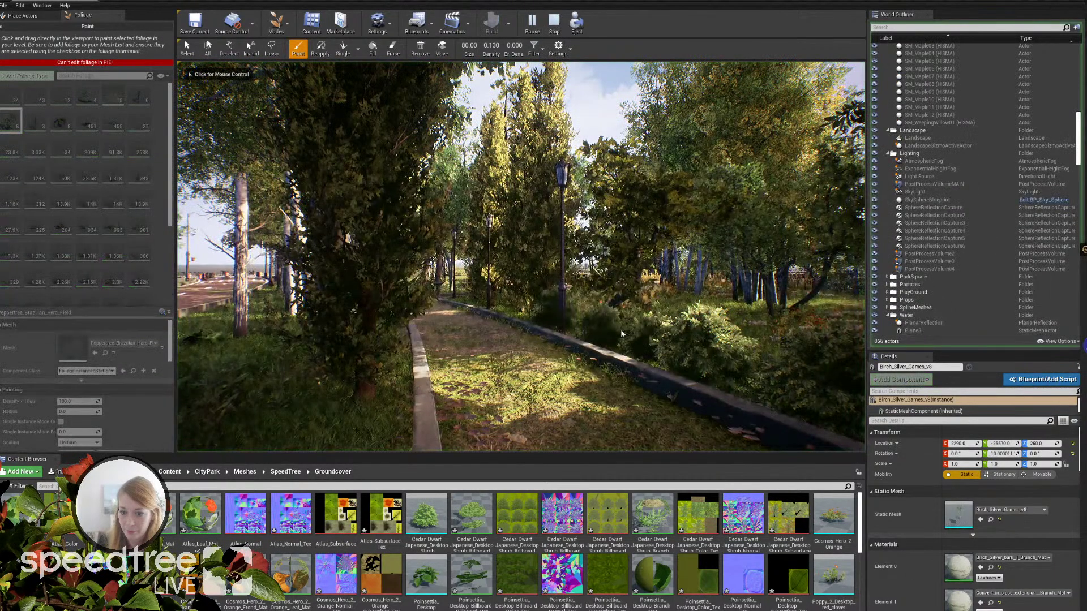
Step: Walk through the playing level along the park path past the benches, stop the play session and look around the path
left_click(621, 334)
key("w")
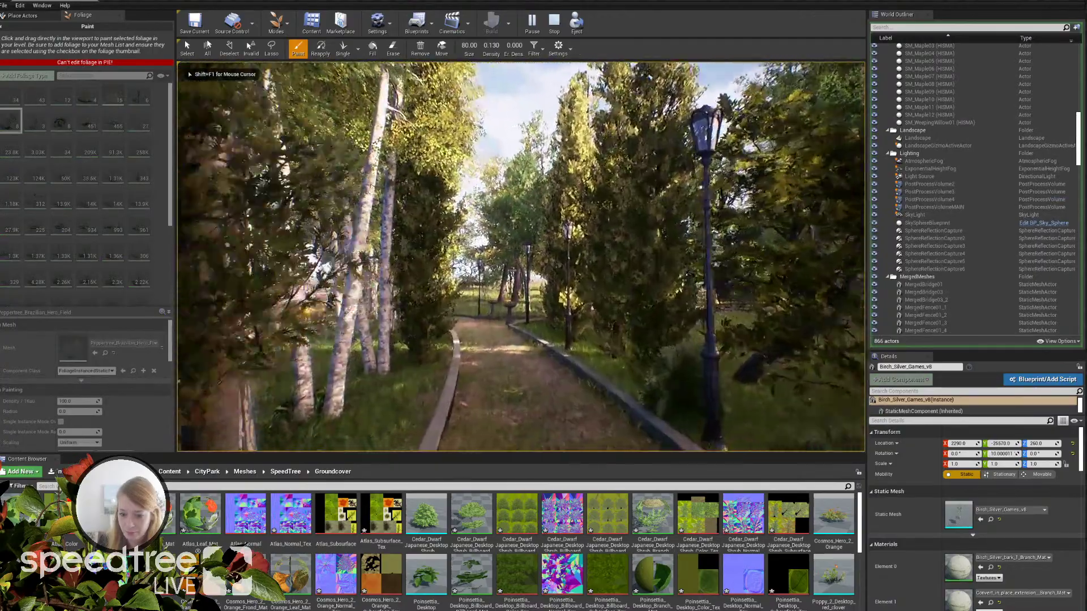
key("w")
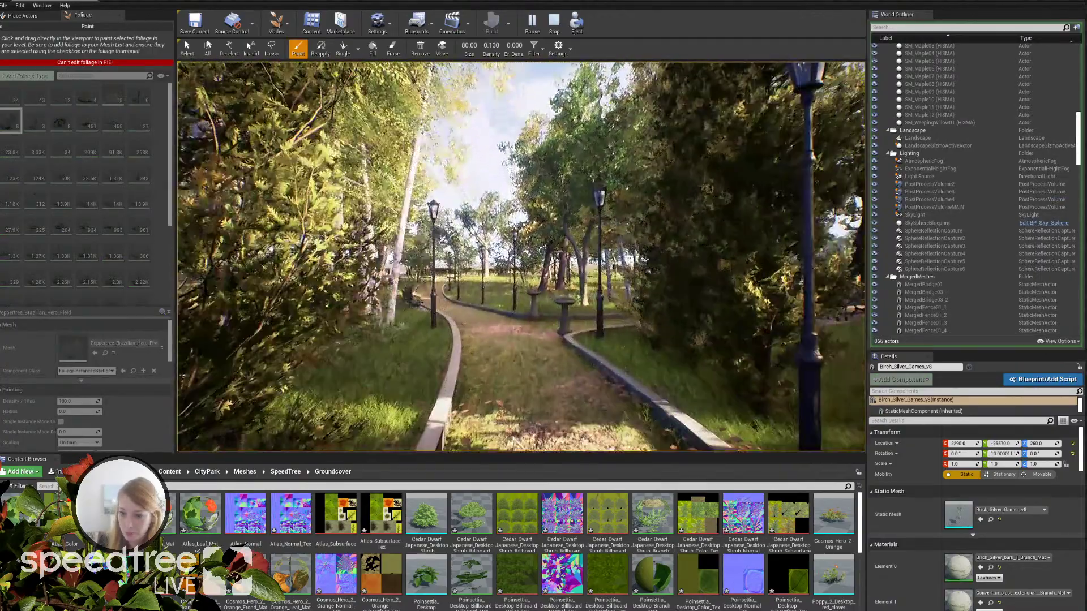
key("w")
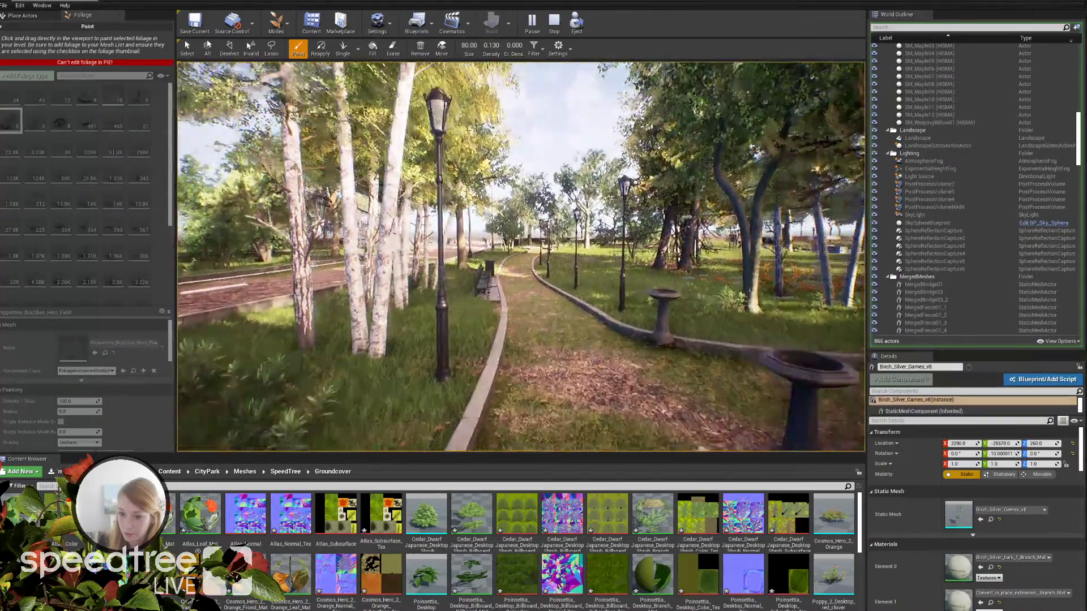
key("w")
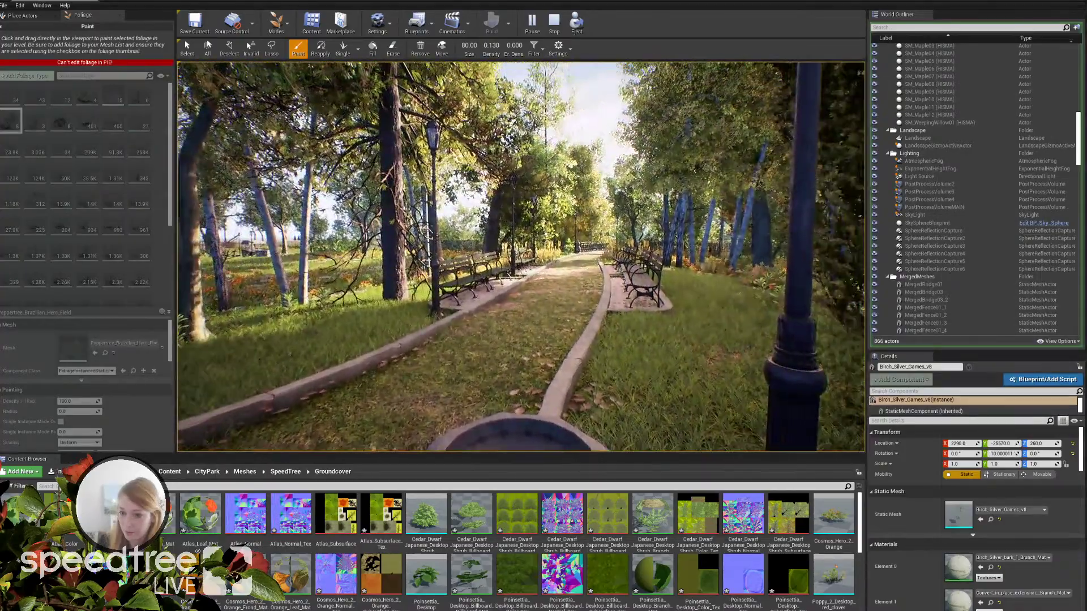
key("w")
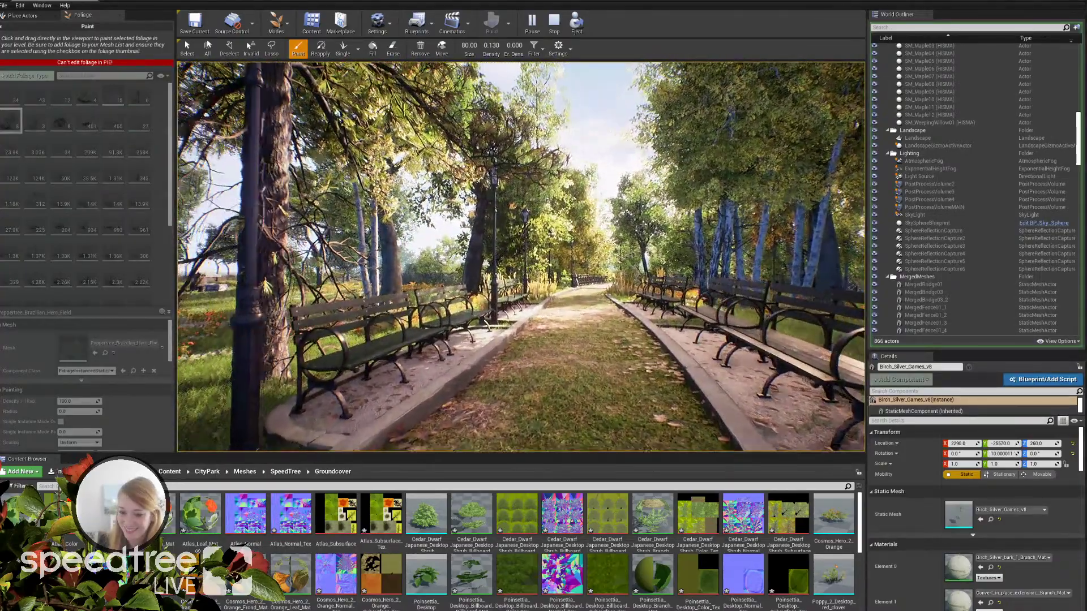
key("w")
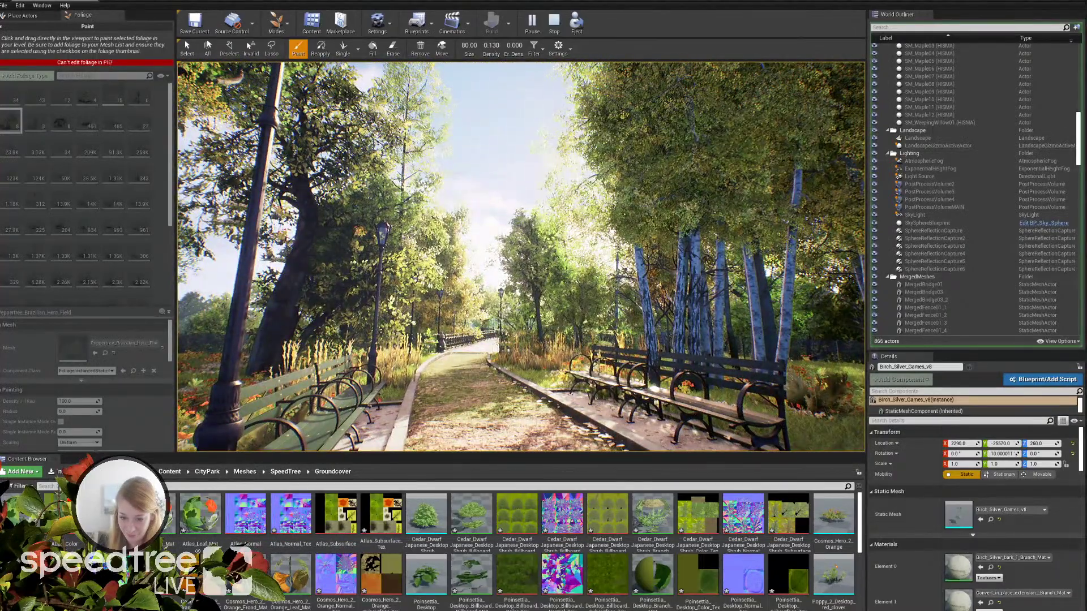
key("Escape")
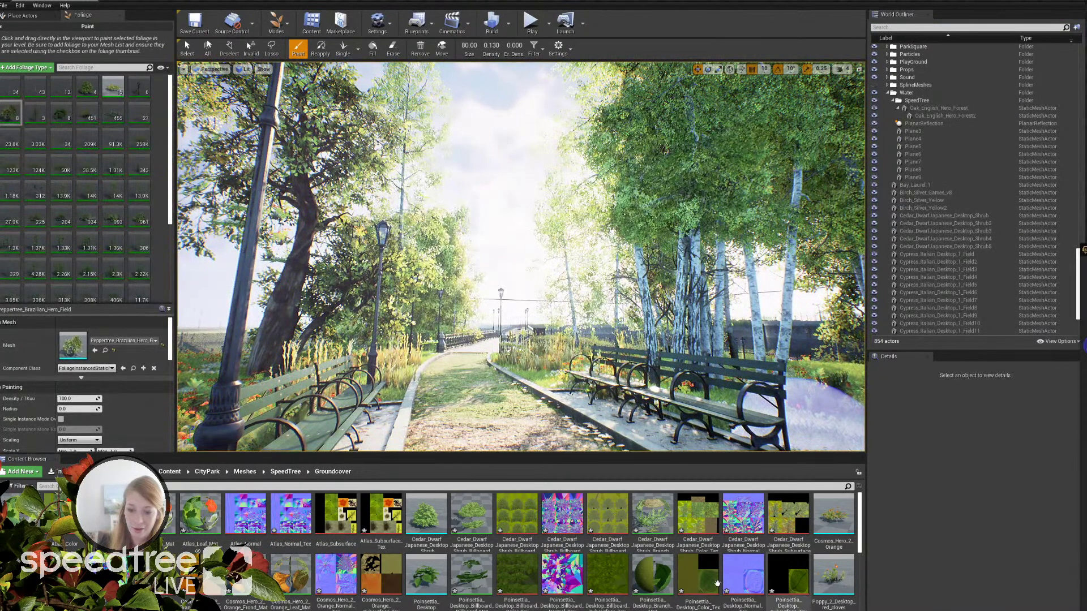
mouse_move(550, 404)
right_mouse_down()
mouse_move(527, 405)
mouse_move(634, 420)
mouse_move(558, 418)
right_mouse_up()
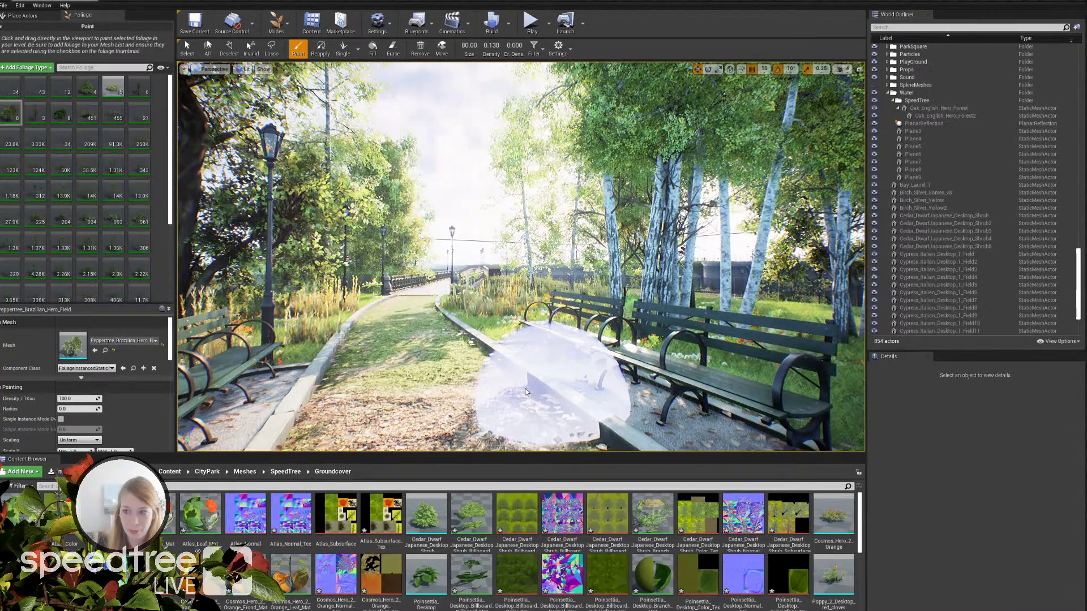
mouse_move(536, 378)
right_mouse_down()
mouse_move(605, 383)
mouse_move(555, 383)
mouse_move(542, 342)
mouse_move(510, 363)
mouse_move(238, 364)
mouse_move(507, 374)
right_mouse_up()
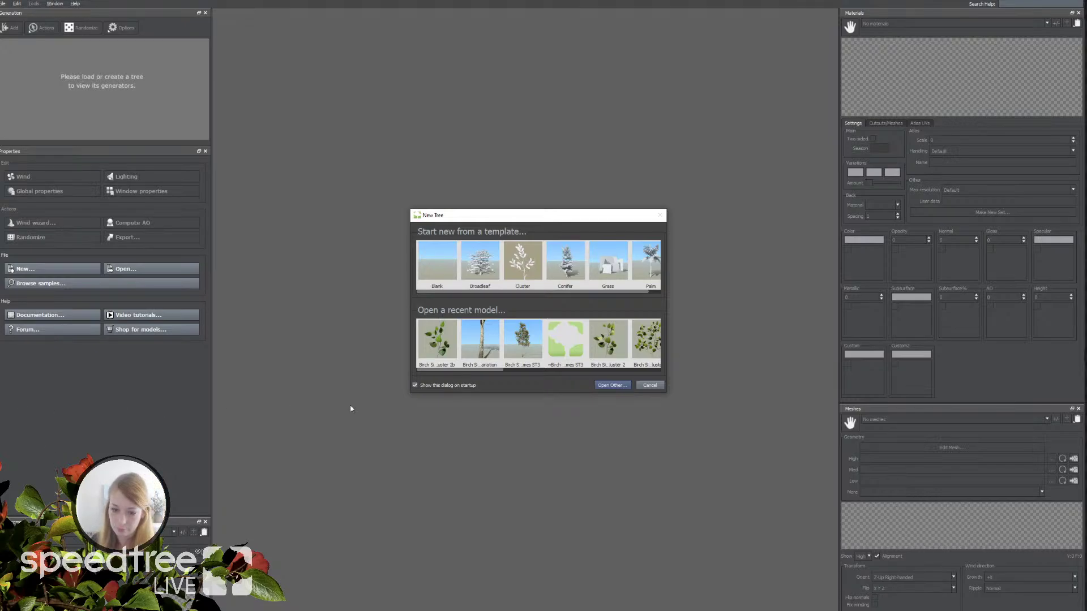
Step: Open the model Birch_Silver_Games_ST3_variation.spm from the Birch_Silver folder in SpeedTree Modeler
left_click(612, 386)
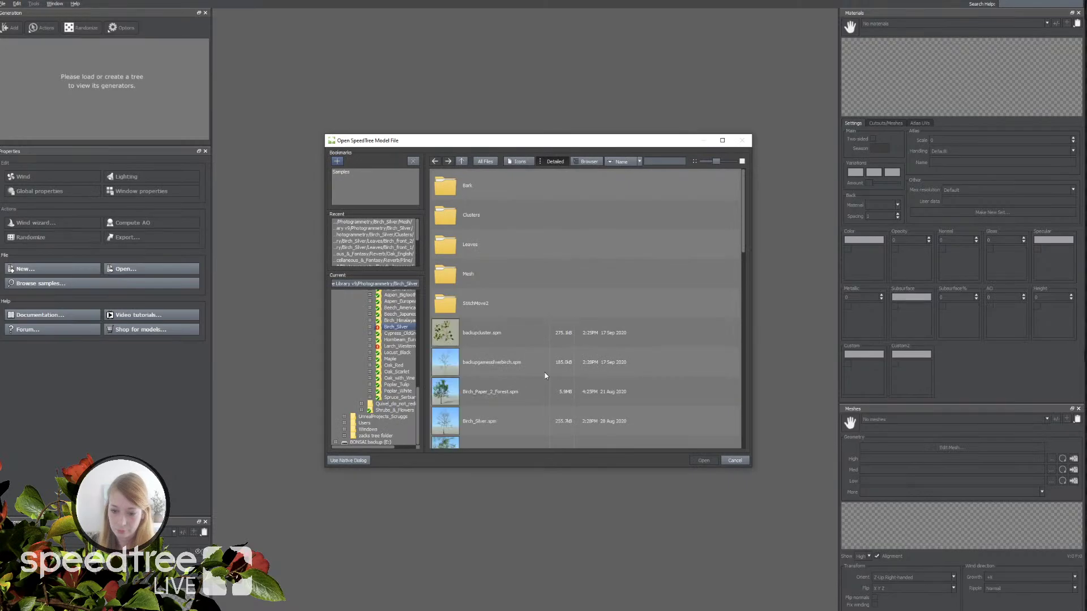
scroll(530, 379, "down", 1)
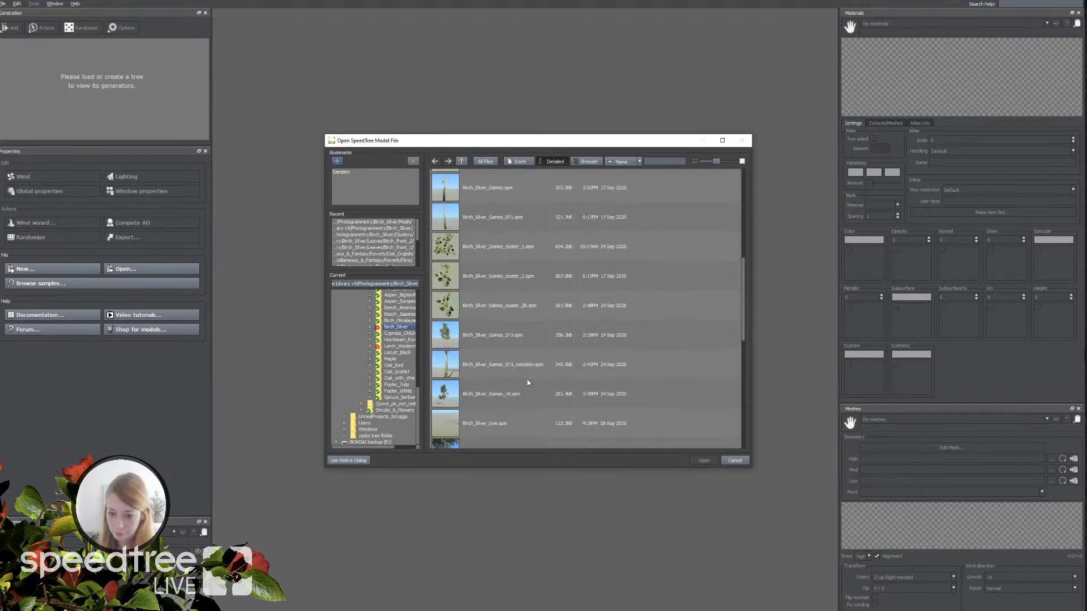
left_click(521, 368)
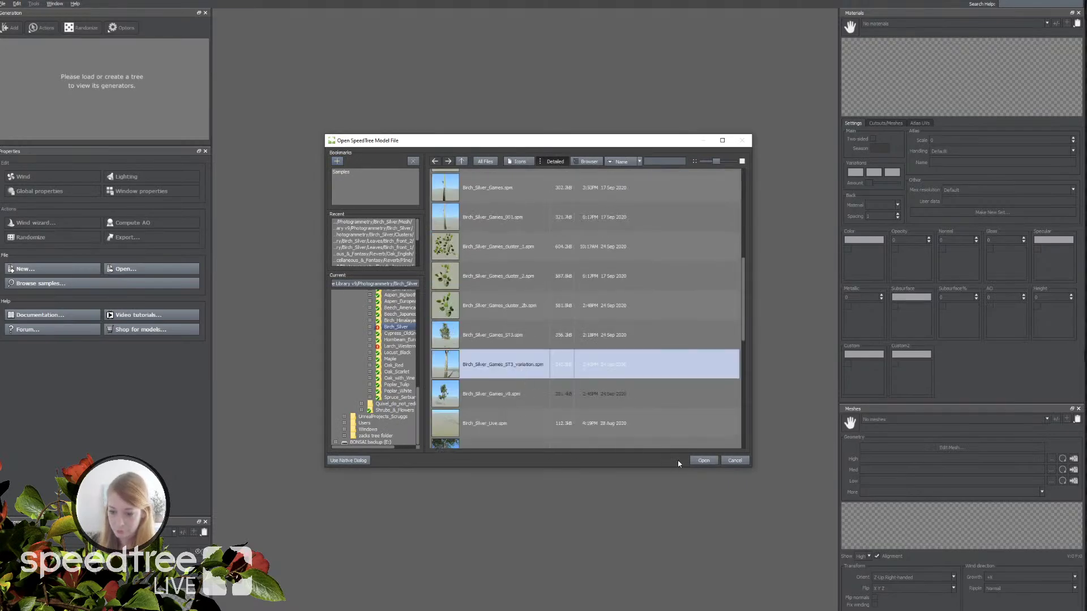
left_click(694, 461)
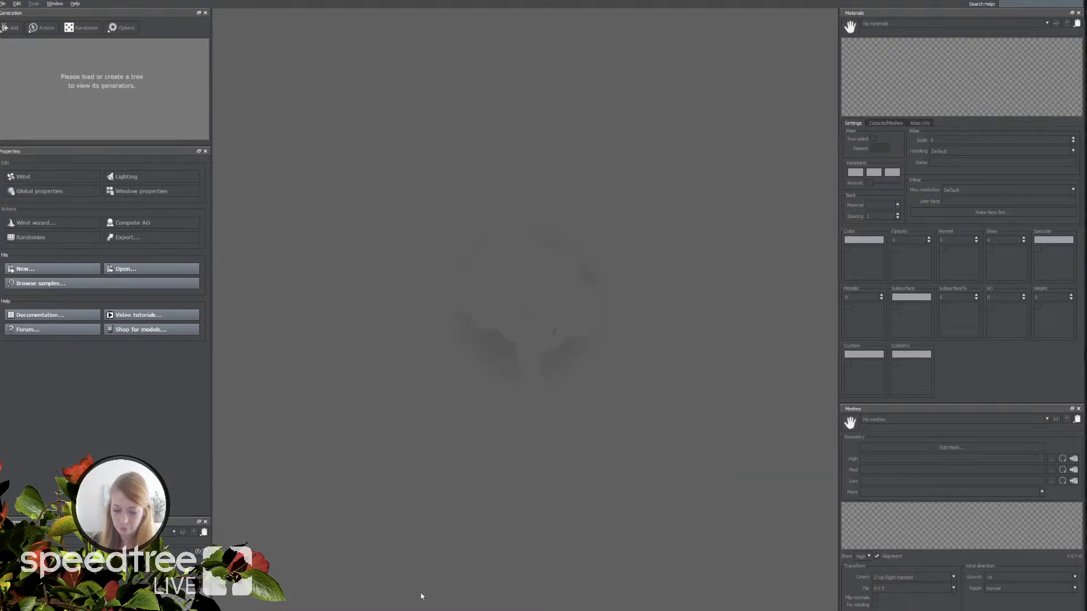
Step: Switch to the Unreal Editor and return to the SpeedTree Modeler window with the birch model
mouse_move(339, 610)
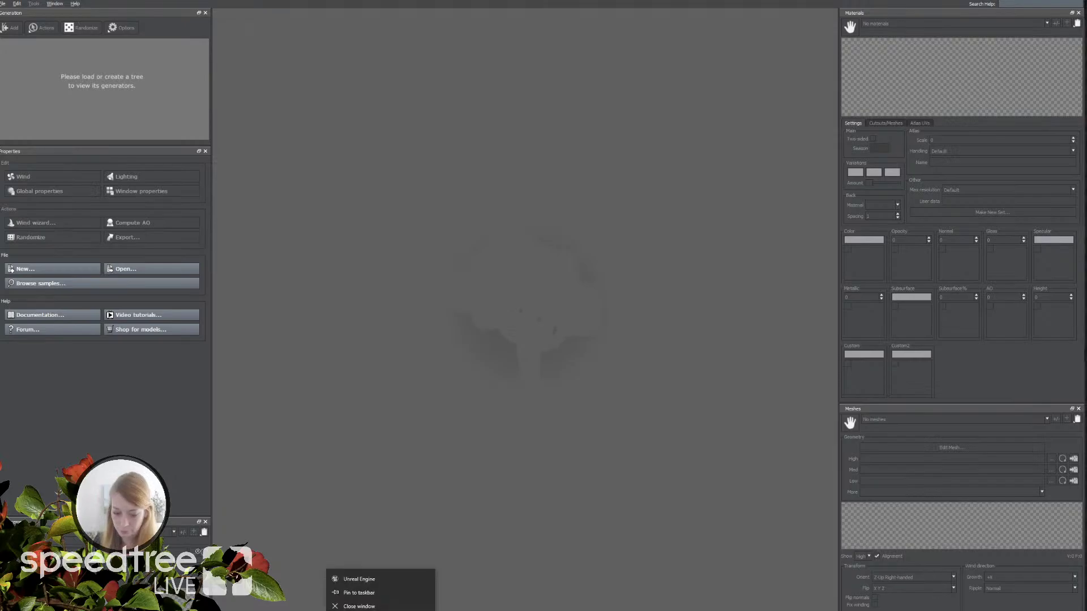
left_click(366, 606)
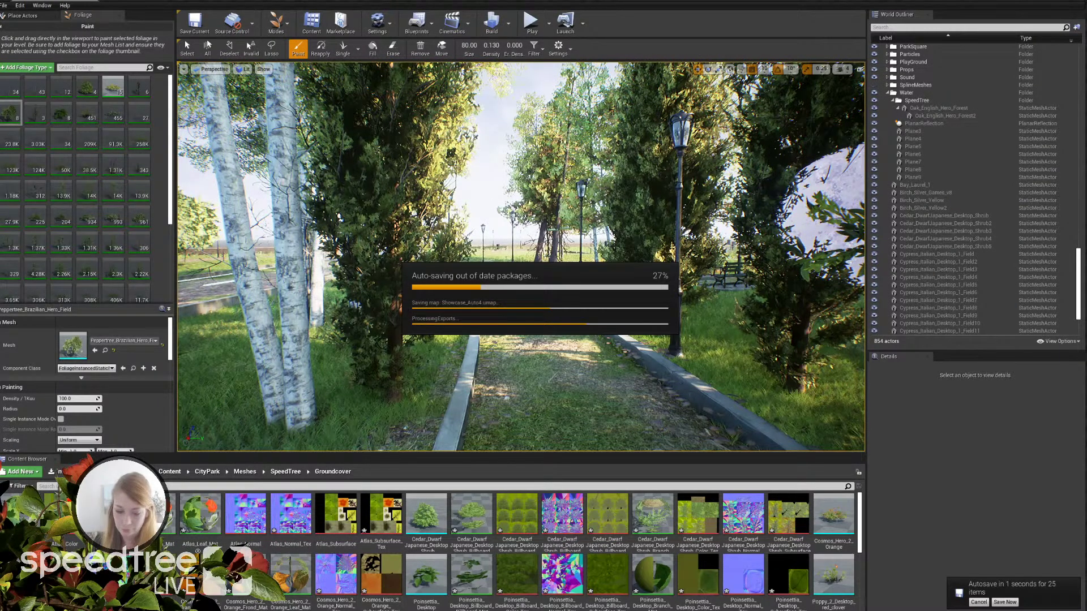
mouse_move(338, 595)
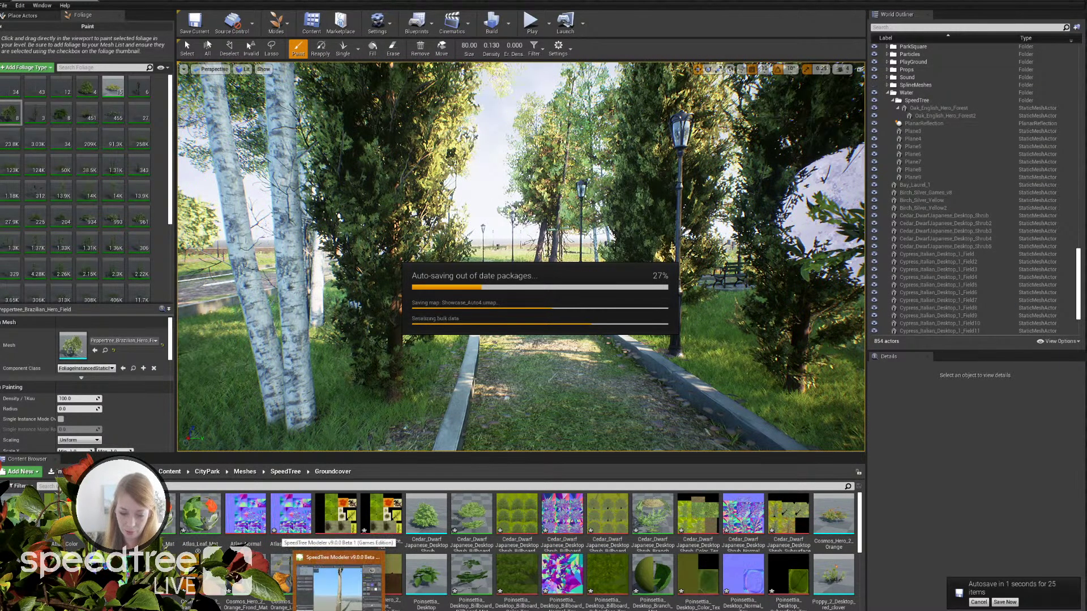
left_click(339, 592)
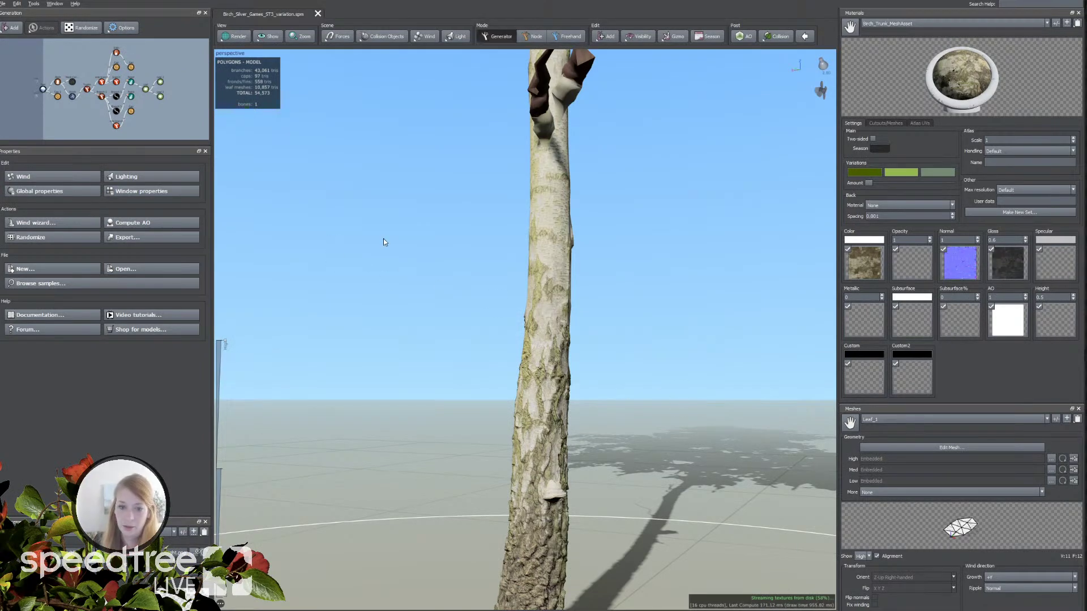
Step: Frame the whole birch and set the atlas scale of the Birch_Trunk_MeshAsset material to 0.5
left_click_drag(401, 256, 470, 315)
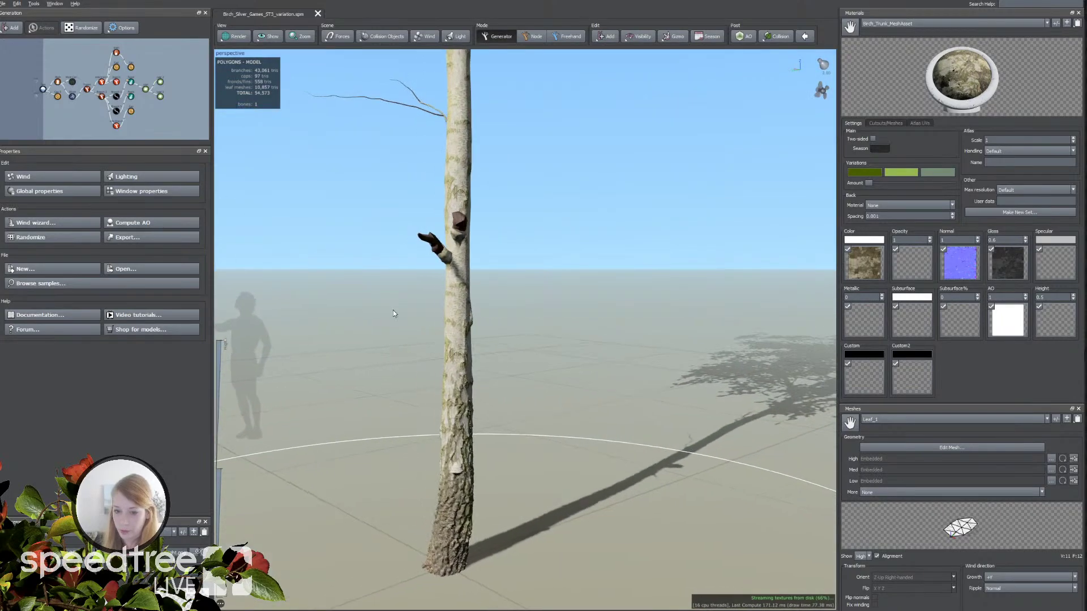
left_click_drag(393, 311, 402, 310)
key("z")
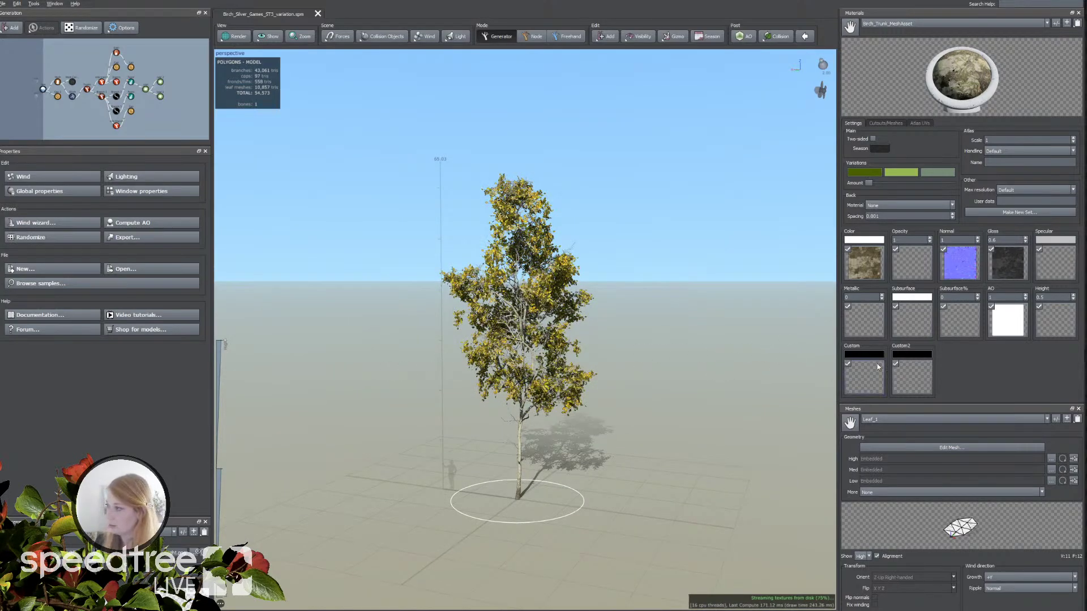
left_click_drag(711, 363, 707, 335)
scroll(708, 335, "up", 3)
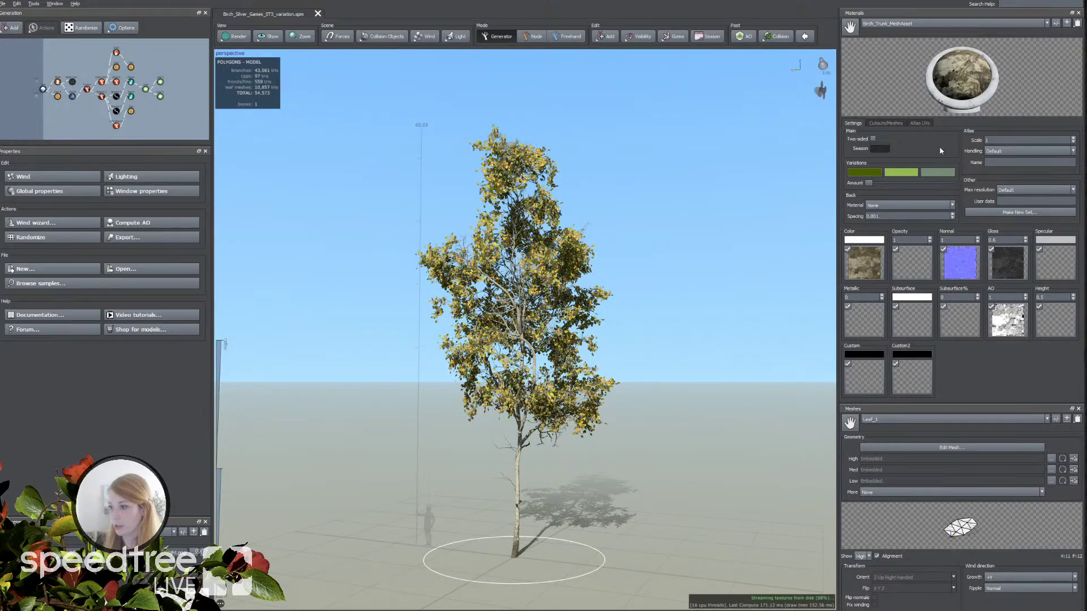
left_click(1000, 140)
left_click_drag(606, 279, 705, 270)
left_click(987, 140)
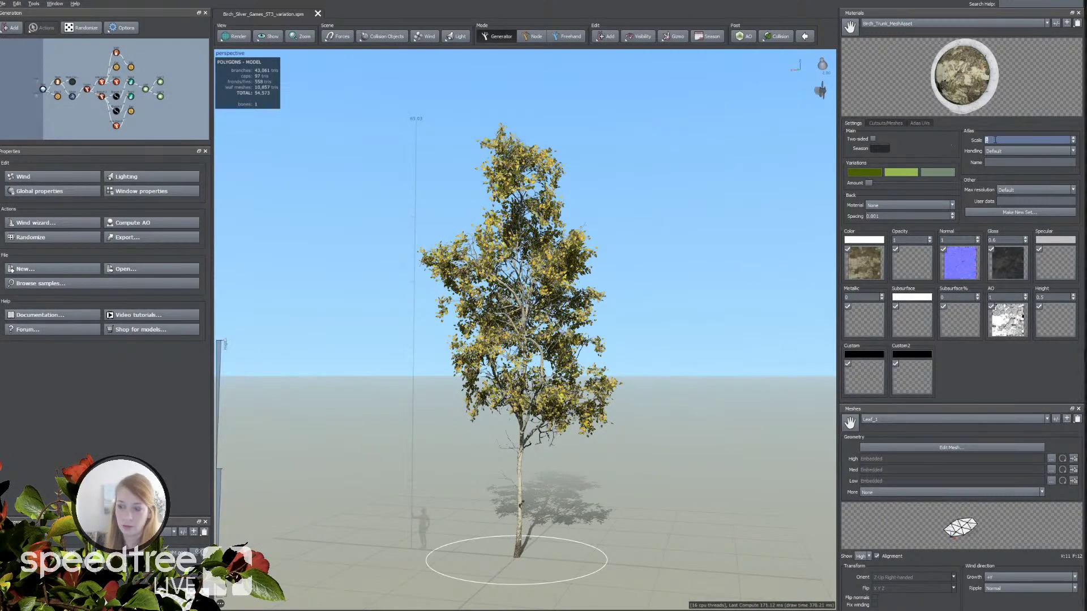
left_click_drag(967, 80, 994, 72)
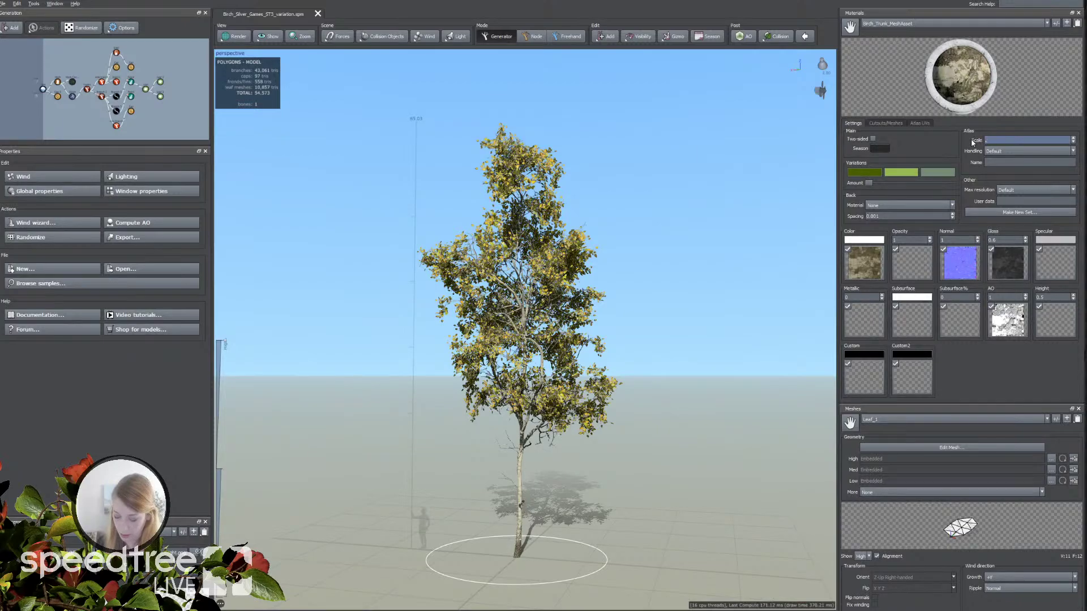
key("Return")
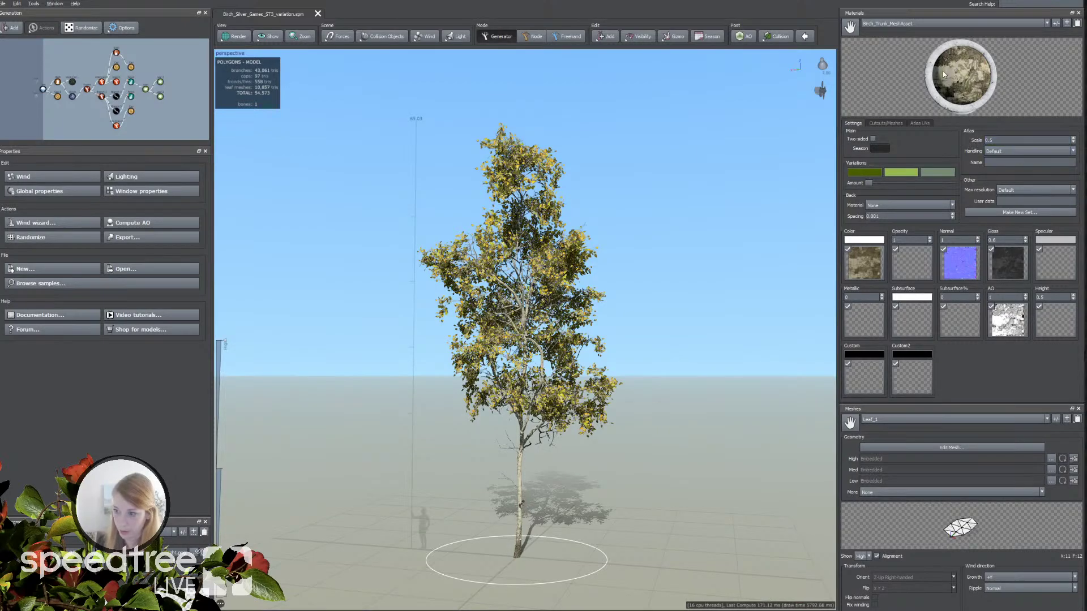
left_click(920, 27)
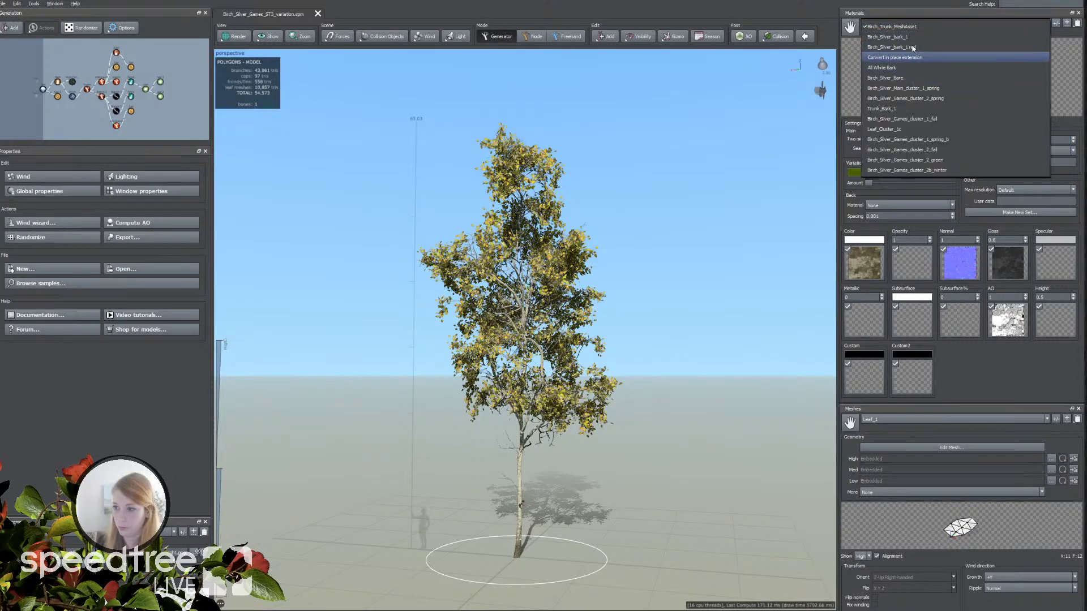
left_click(848, 160)
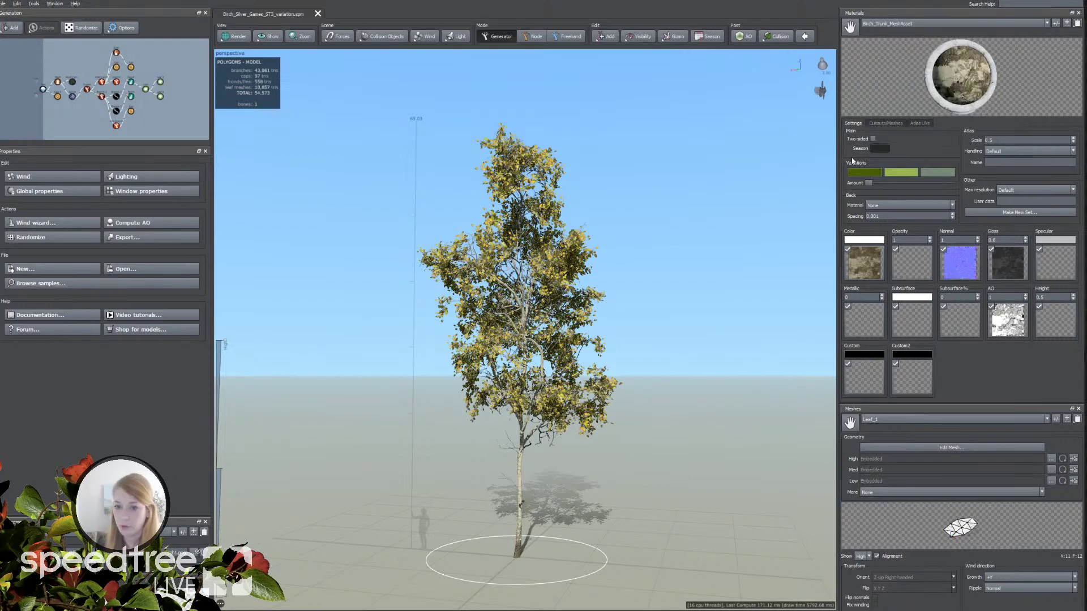
Step: Start a UE4 game export named Birch_Silver_Games_ST3_variation and show the atlas preview in an enlarged export dialog
left_click(4, 5)
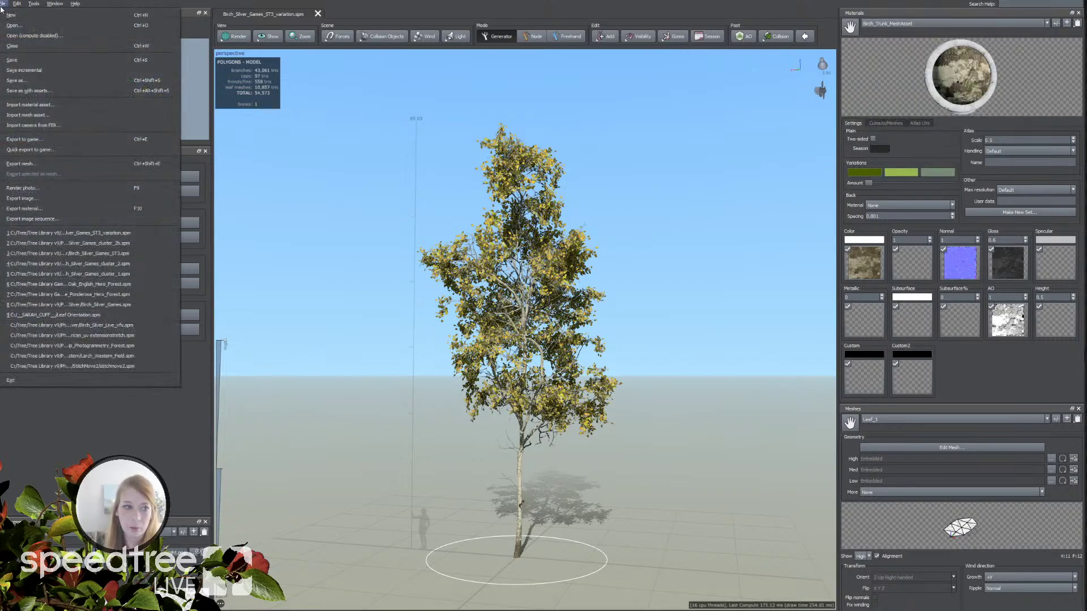
left_click(34, 143)
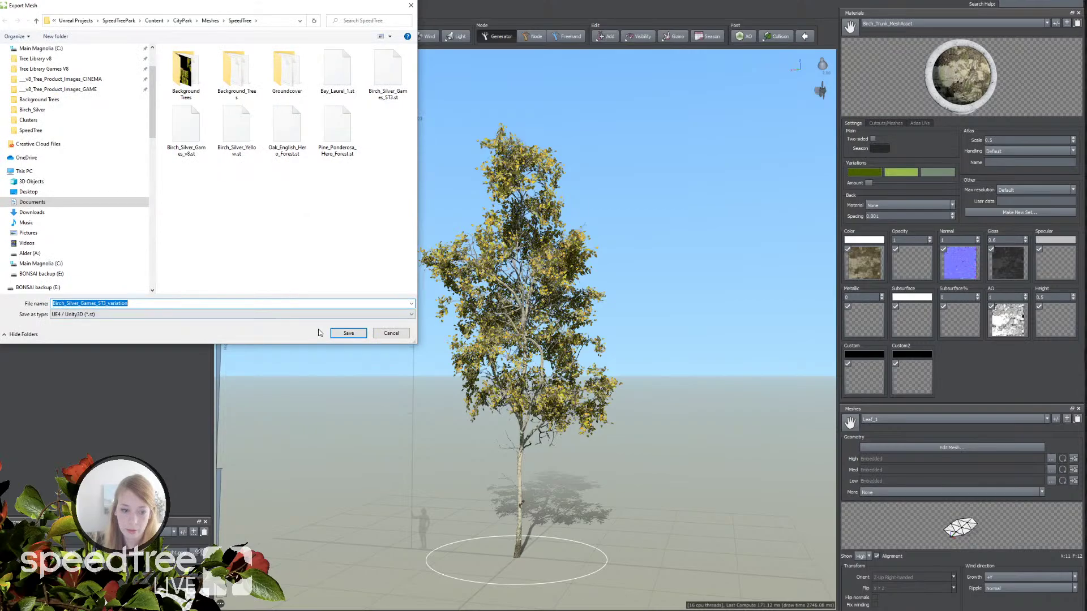
left_click(347, 333)
left_click_drag(571, 198, 267, 157)
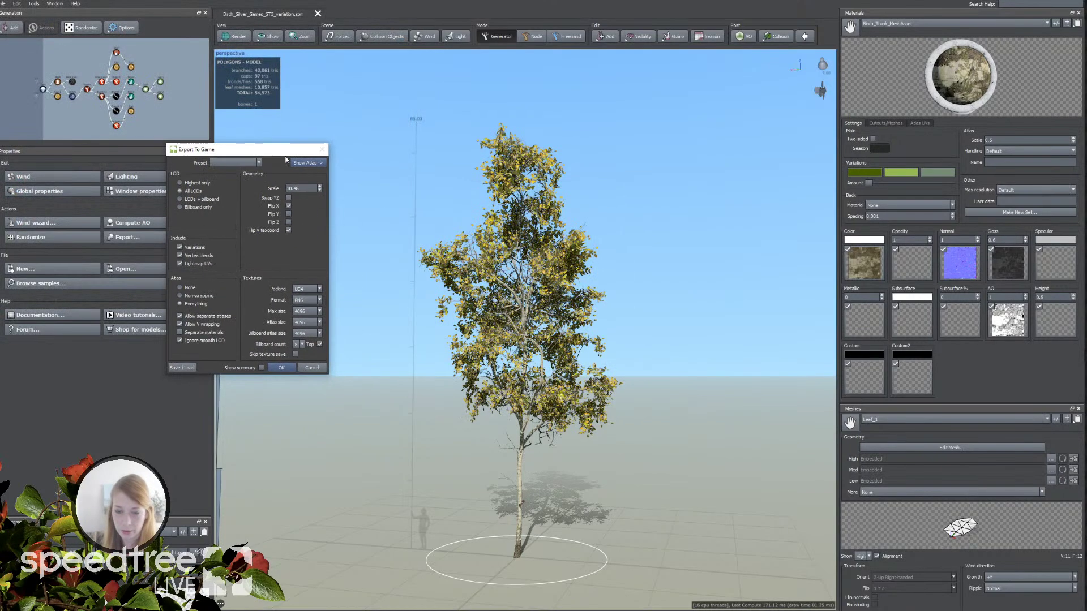
left_click(312, 162)
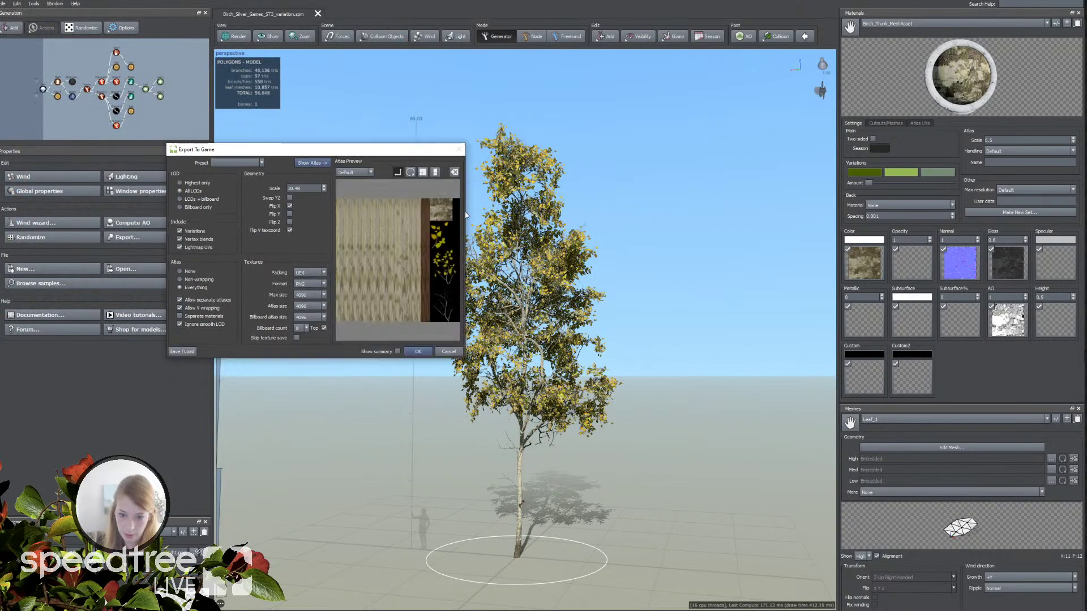
left_click_drag(463, 215, 672, 316)
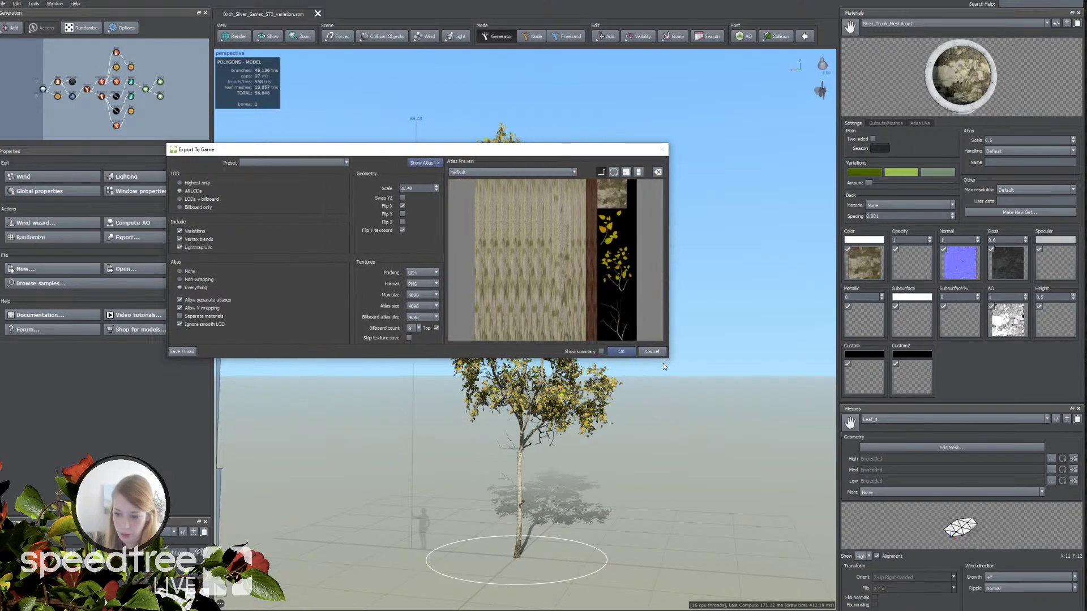
left_click_drag(670, 360, 783, 365)
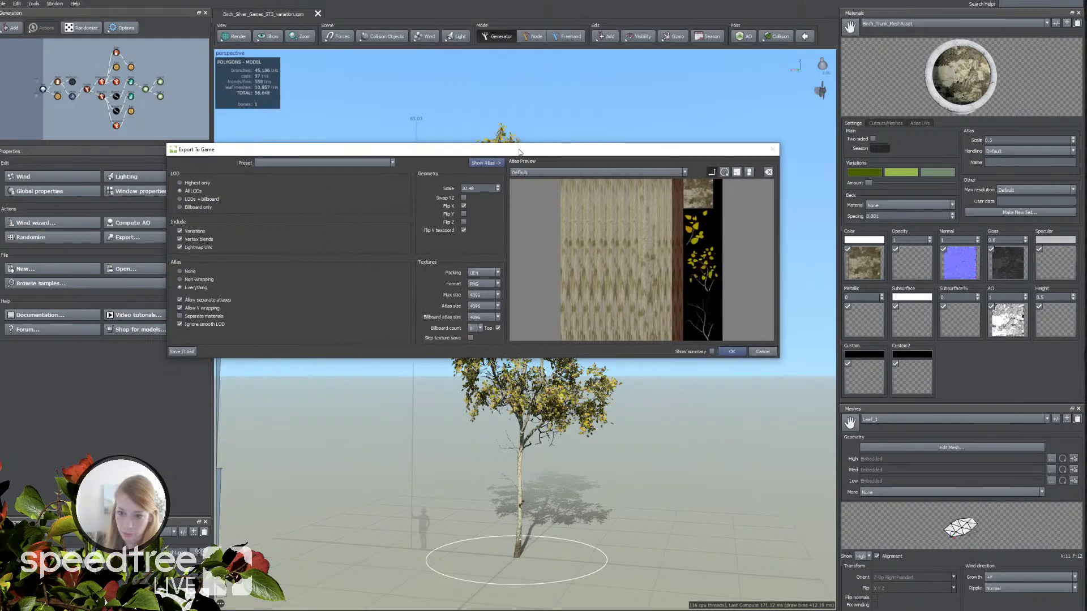
left_click_drag(520, 153, 387, 145)
left_click_drag(319, 351, 294, 501)
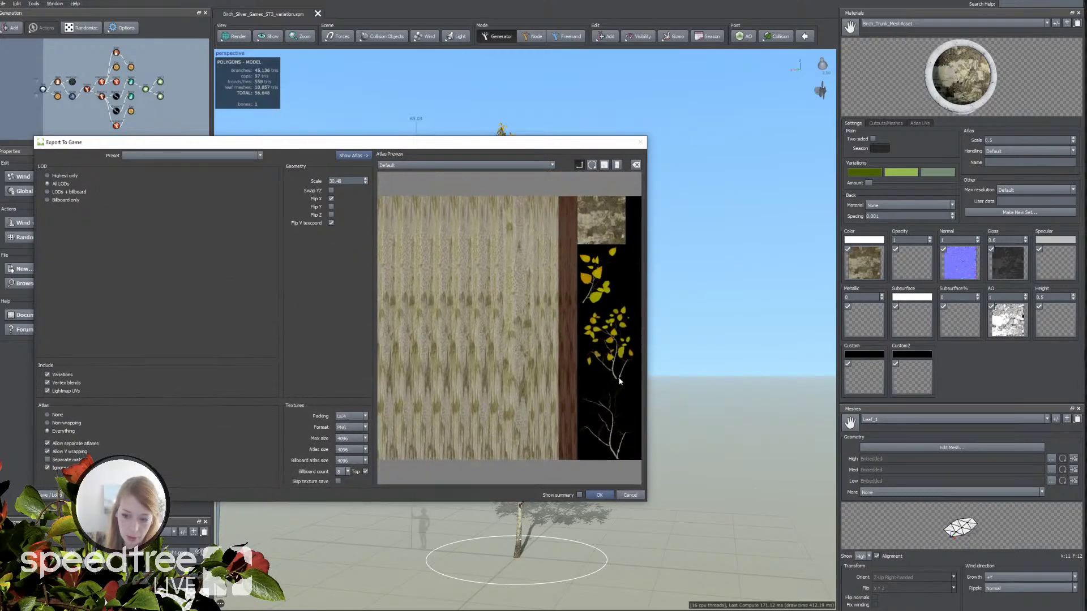
Step: Try rotating the bare-twig cluster in the atlas preview, and cancel the export
left_click(603, 410)
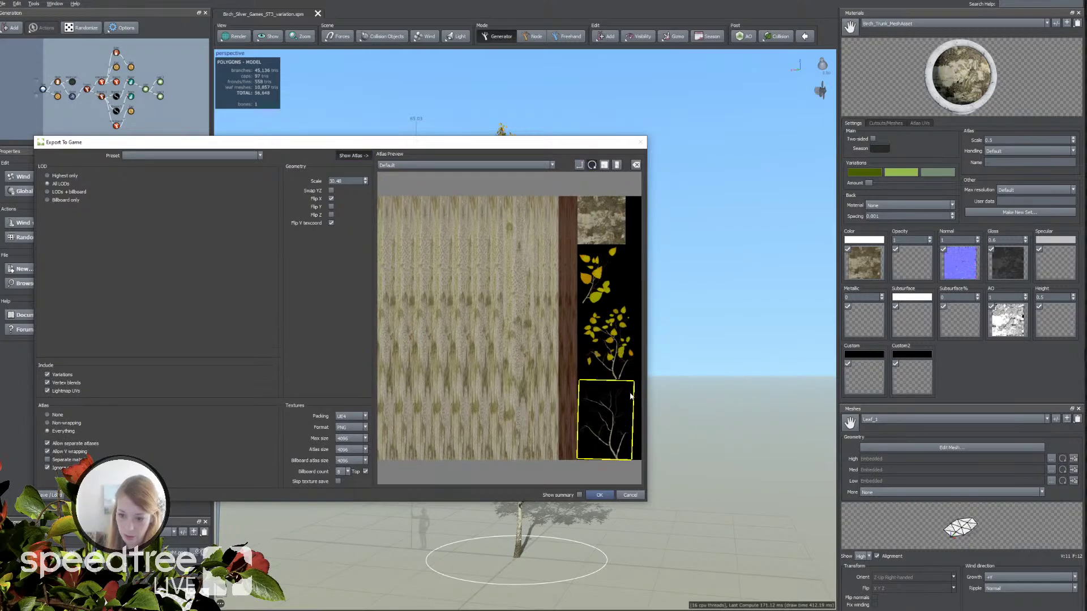
left_click_drag(638, 384, 632, 422)
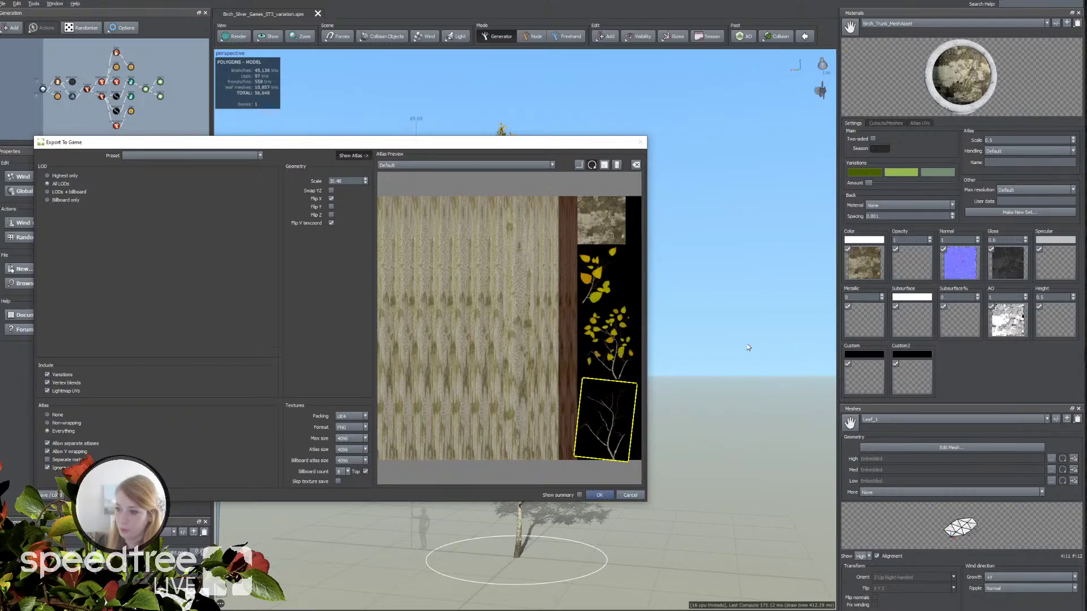
left_click(638, 494)
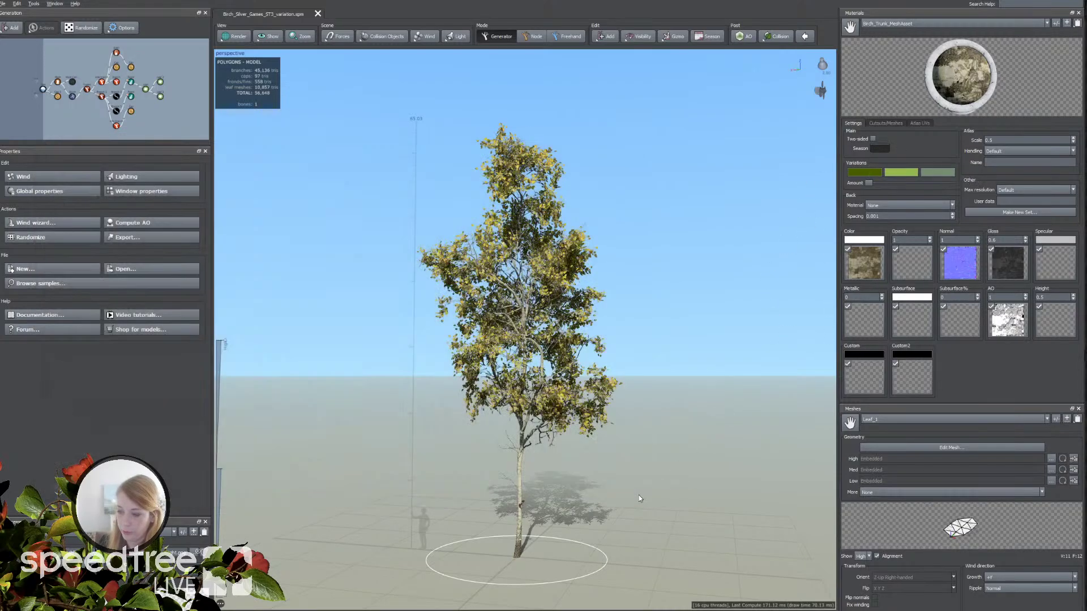
Step: Set the atlas name of the Birch_Trunk_MeshAsset material to branch and look through the list of other materials
left_click(990, 162)
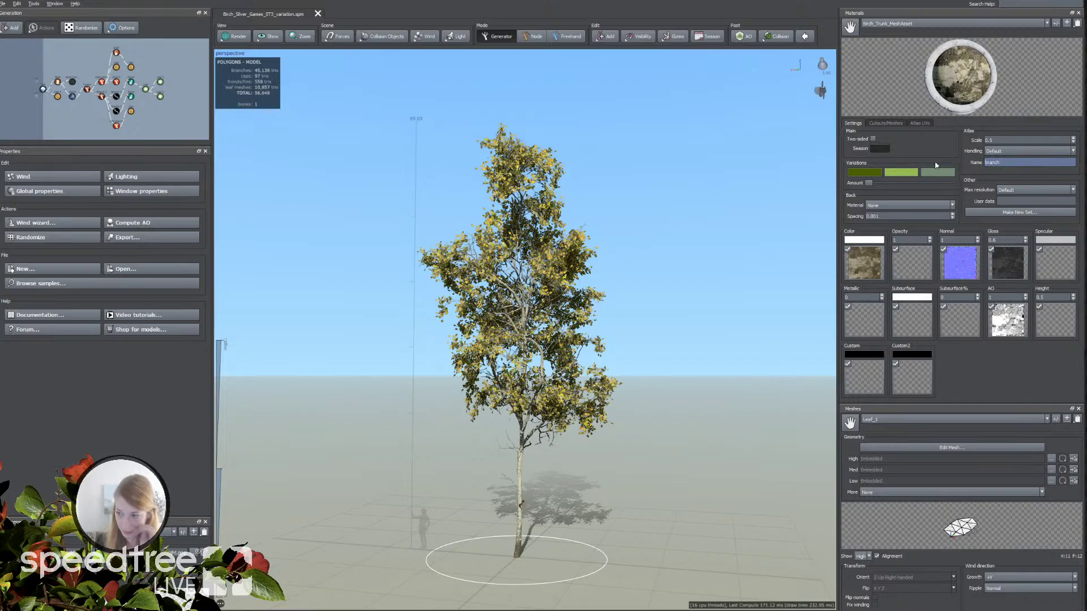
key("Return")
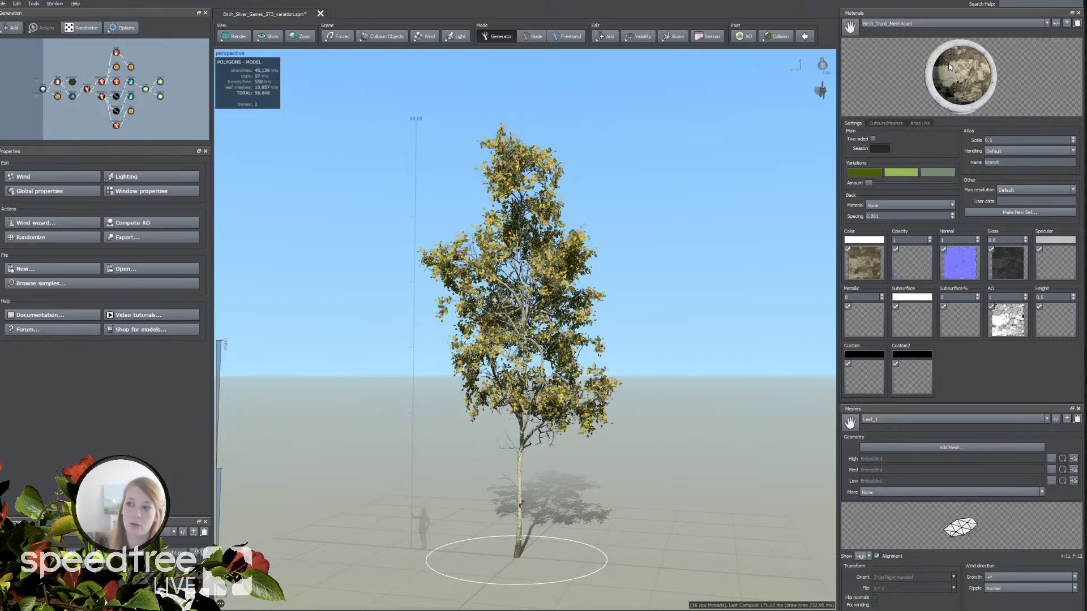
left_click(915, 25)
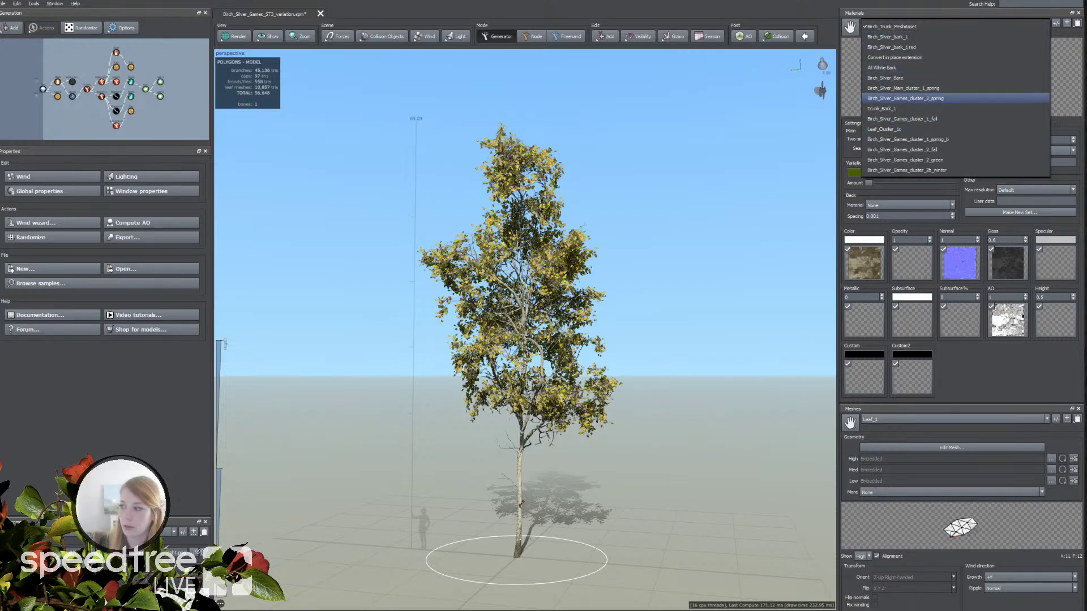
key("Escape")
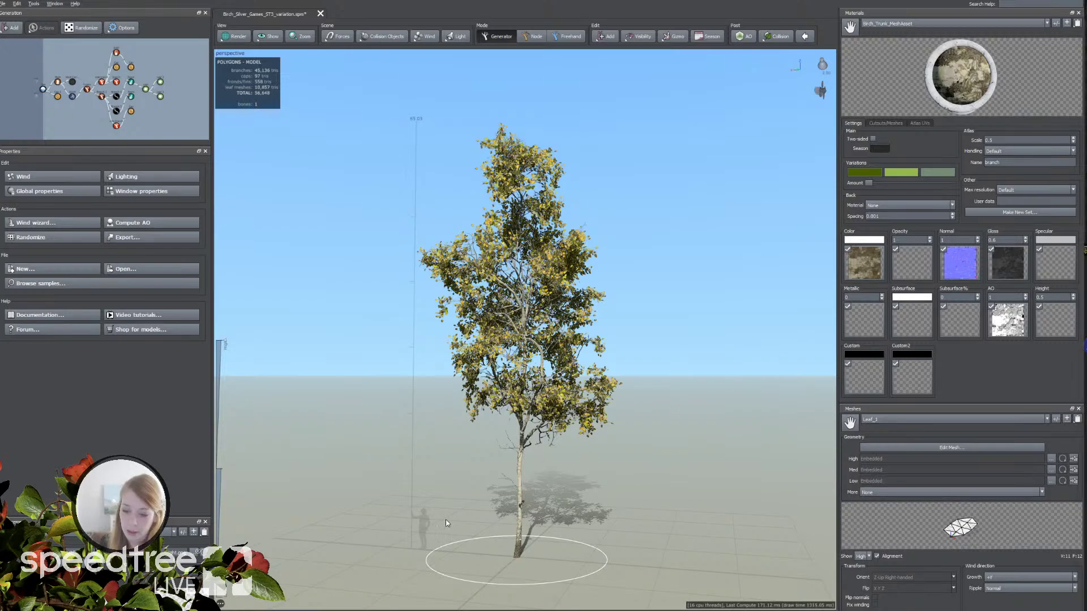
Step: Select the tree's root generator and adjust its number of dynamic LODs
left_click_drag(397, 515, 295, 460)
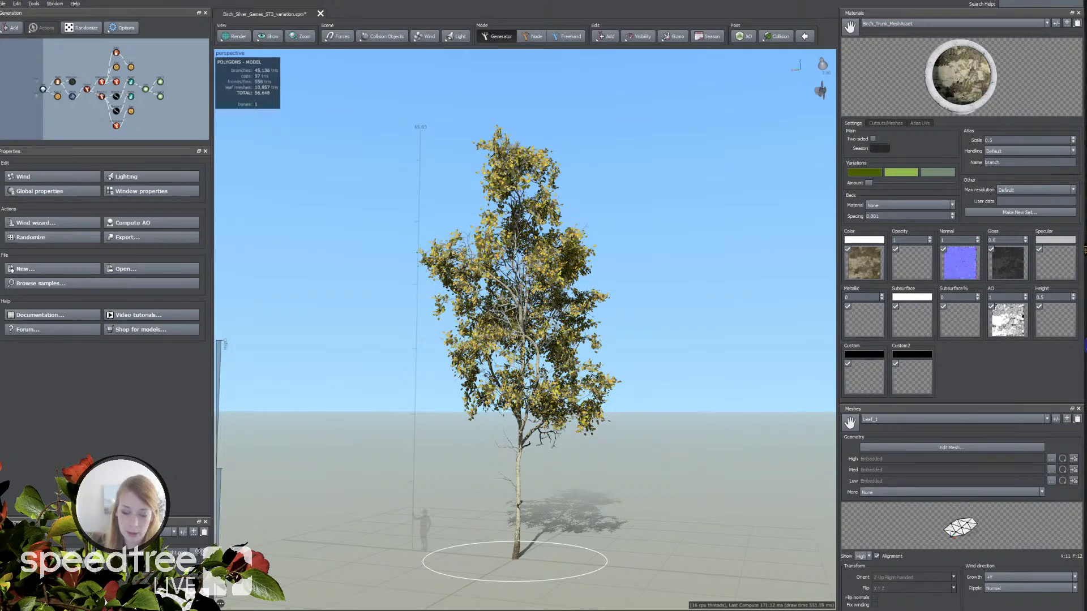
left_click_drag(296, 525, 295, 487)
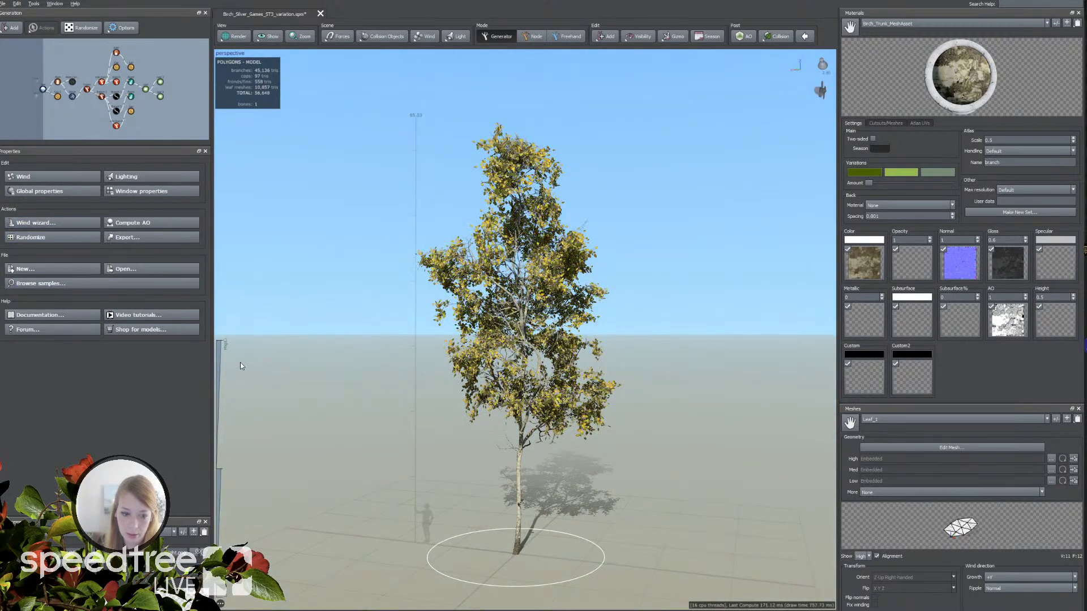
scroll(301, 459, "up", 1)
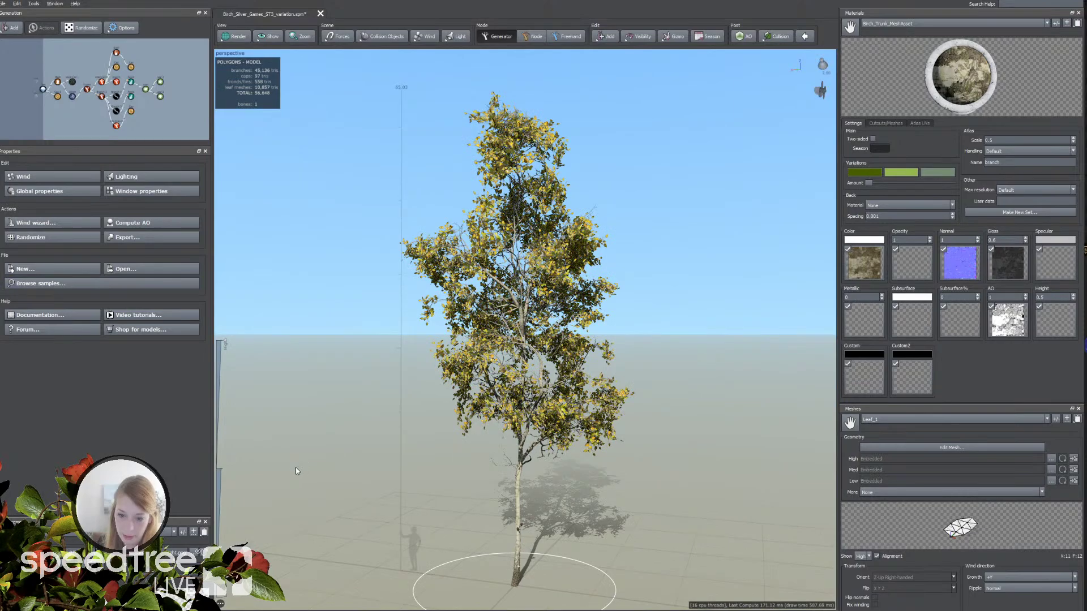
left_click(43, 89)
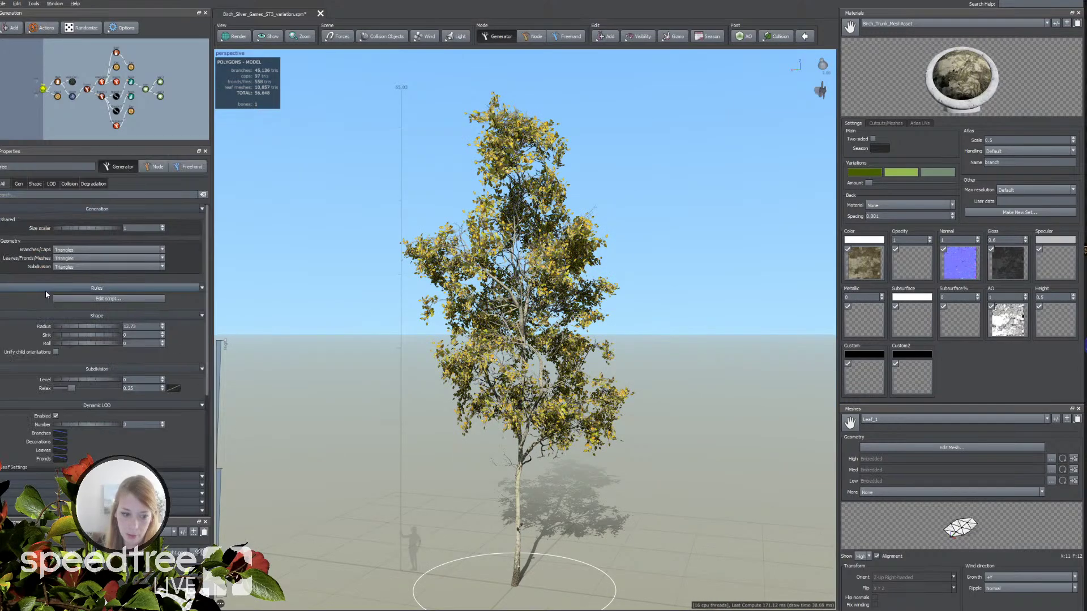
left_click(56, 416)
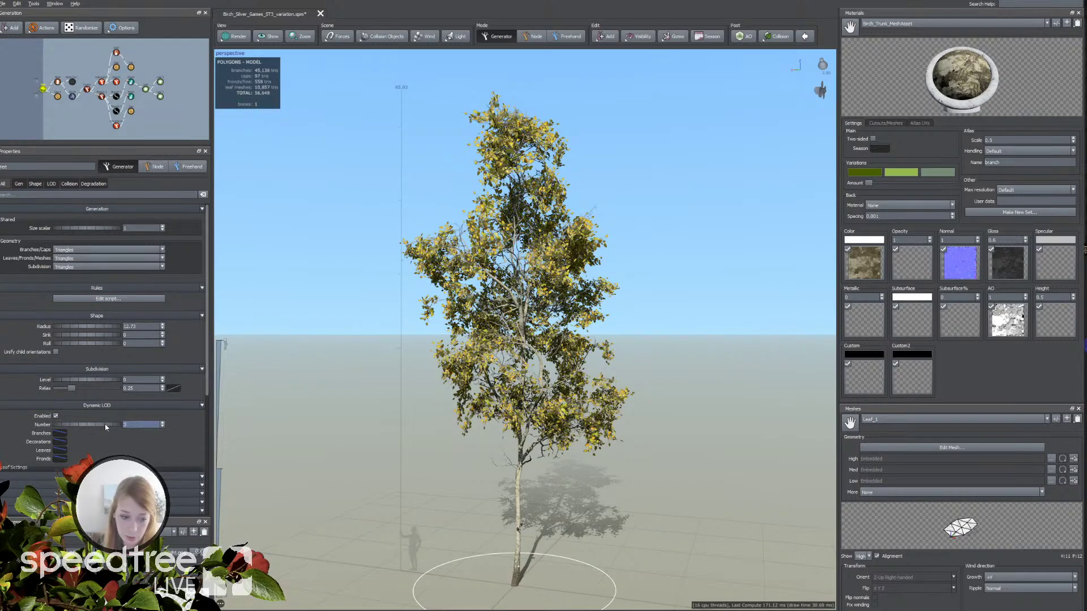
type("4")
key("Return")
left_click_drag(111, 430, 115, 429)
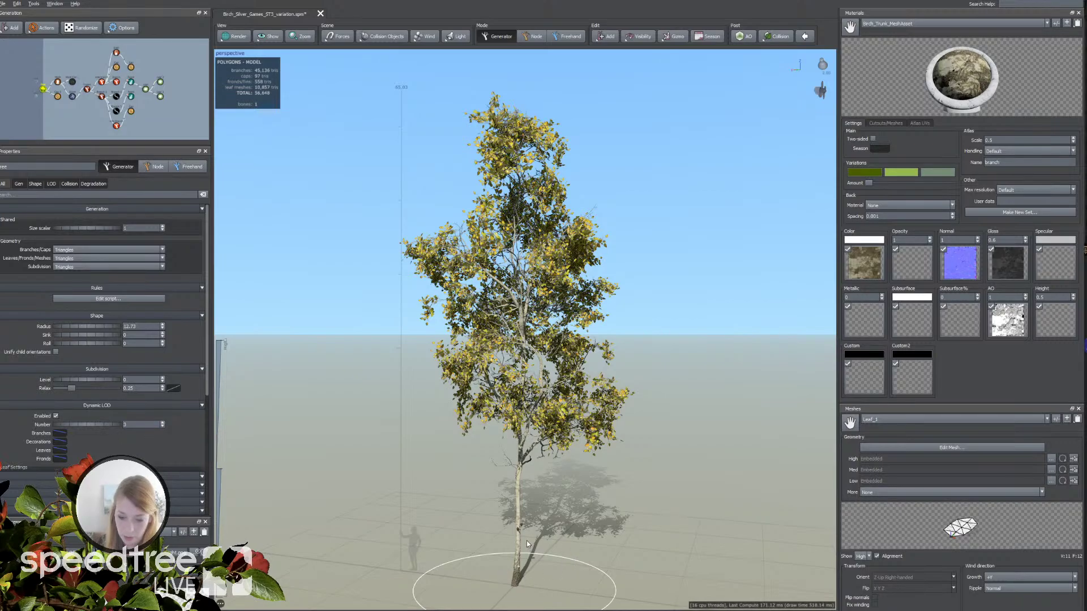
Step: Deselect the generator and inspect the birch's level-of-detail preview from nearer and farther viewpoints
mouse_move(428, 576)
left_mouse_down()
mouse_move(453, 565)
mouse_move(439, 558)
left_mouse_up()
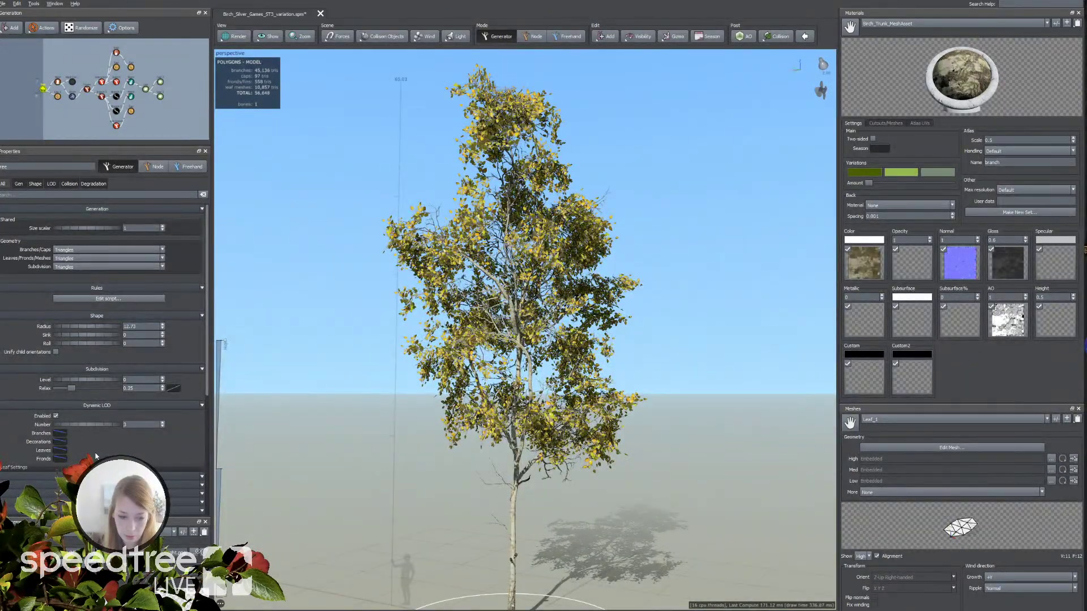
left_click(380, 415)
scroll(380, 414, "down", 3)
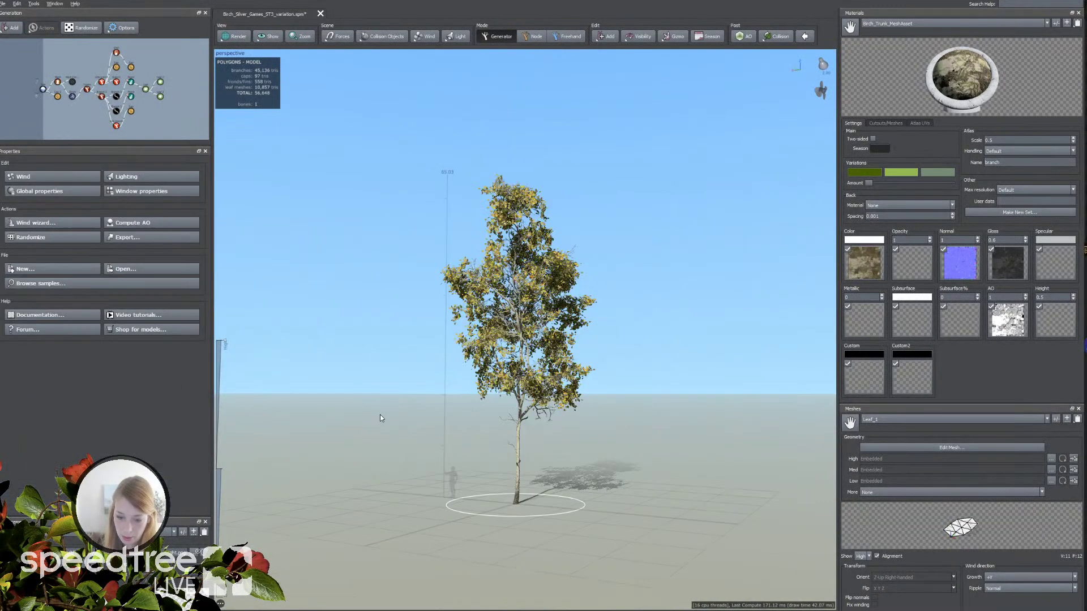
scroll(386, 393, "up", 3)
scroll(386, 393, "down", 2)
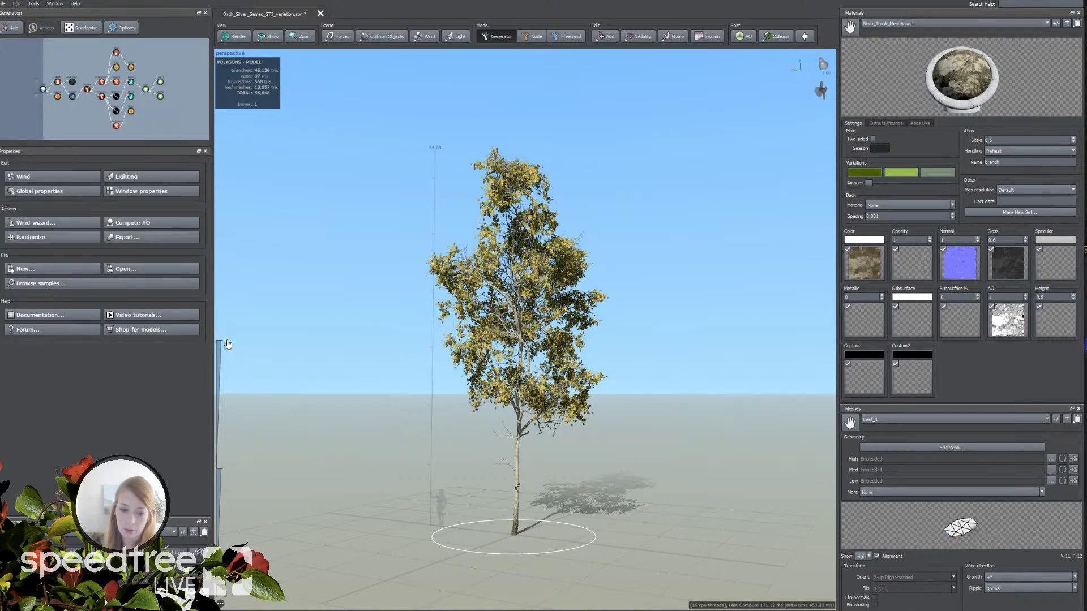
mouse_move(228, 344)
left_mouse_down()
mouse_move(227, 542)
mouse_move(243, 340)
mouse_move(241, 498)
mouse_move(245, 343)
left_mouse_up()
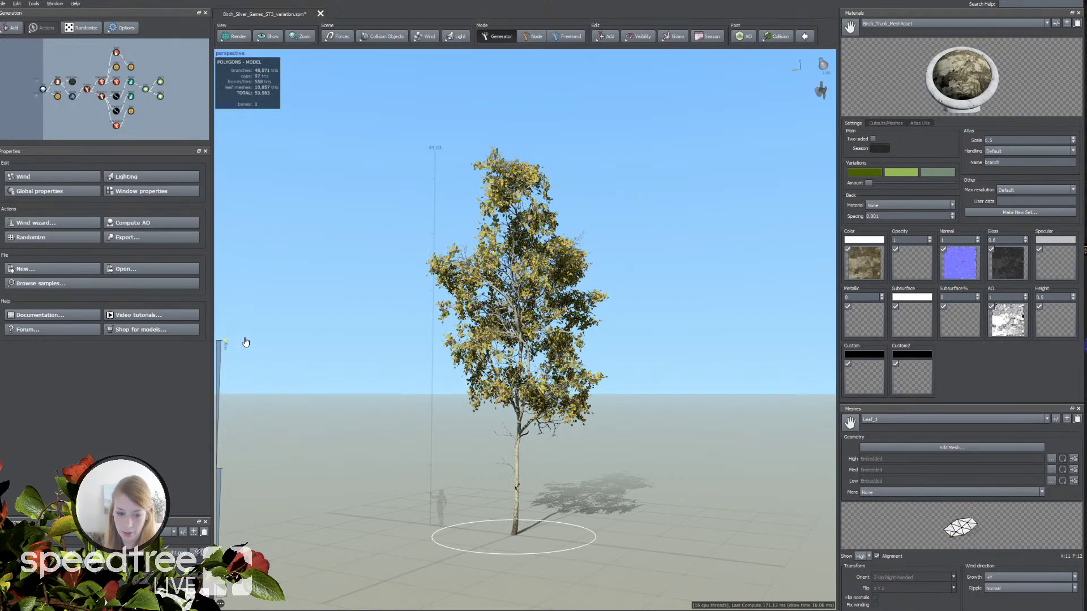
left_click_drag(389, 474, 446, 447)
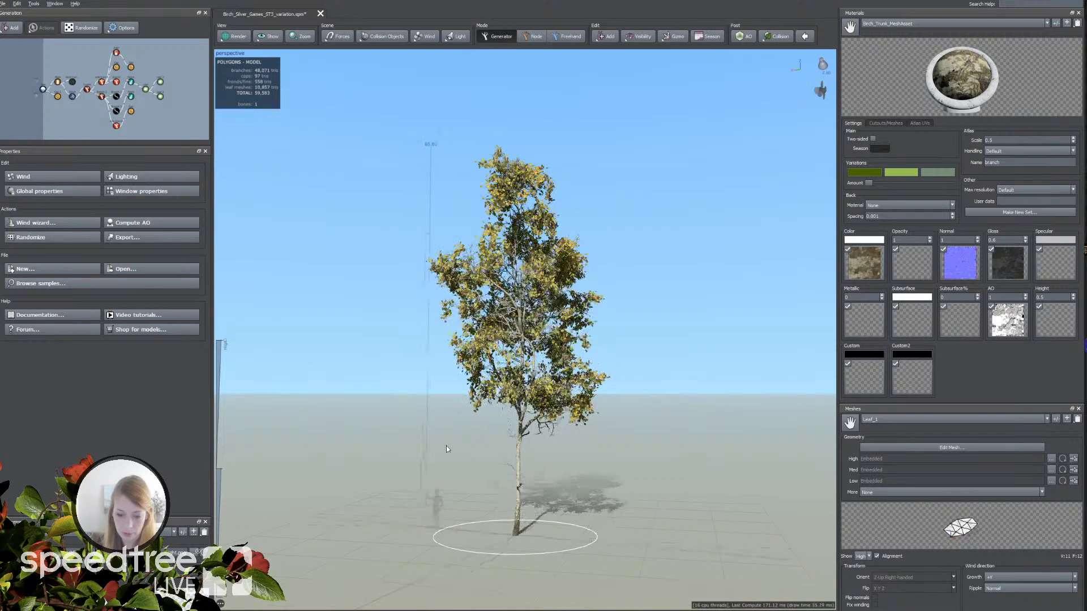
scroll(446, 446, "up", 2)
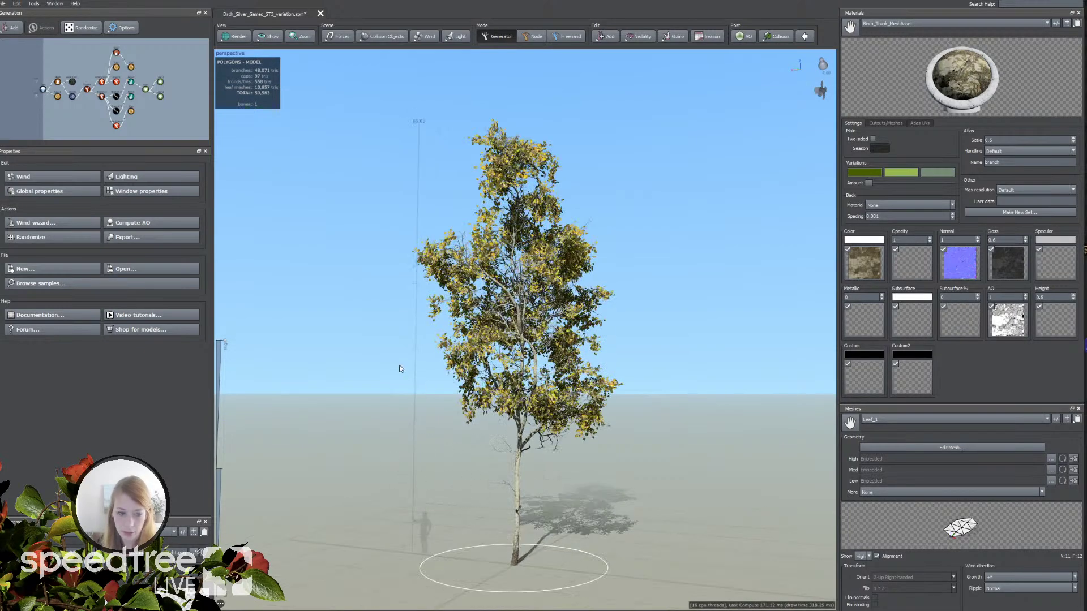
Step: Raise the end point of the Branches dynamic LOD curve slightly on the tree's root generator
left_click(43, 89)
scroll(59, 391, "down", 1)
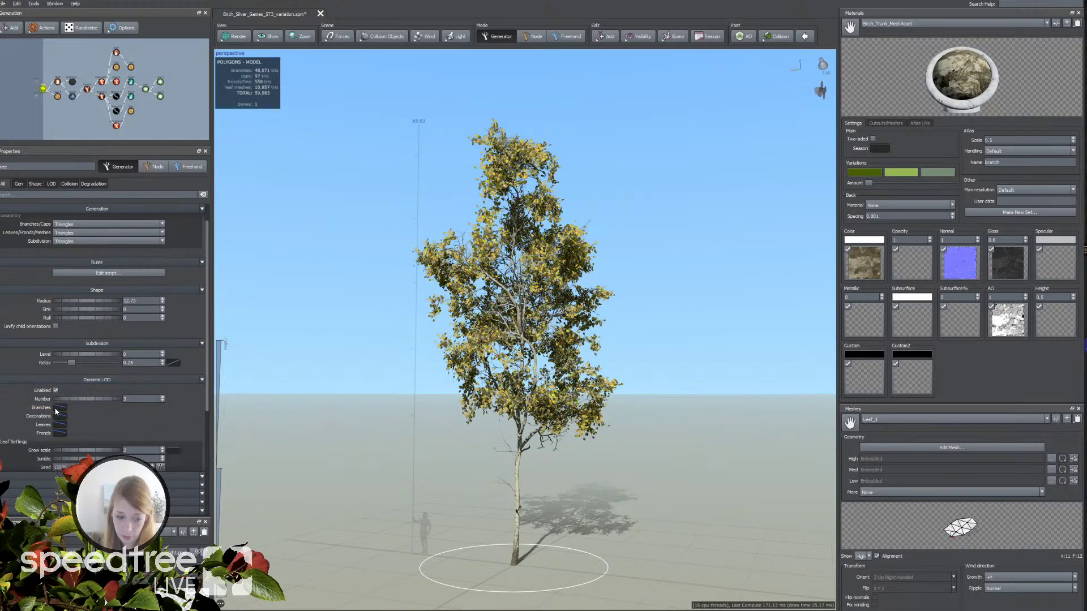
left_click(58, 408)
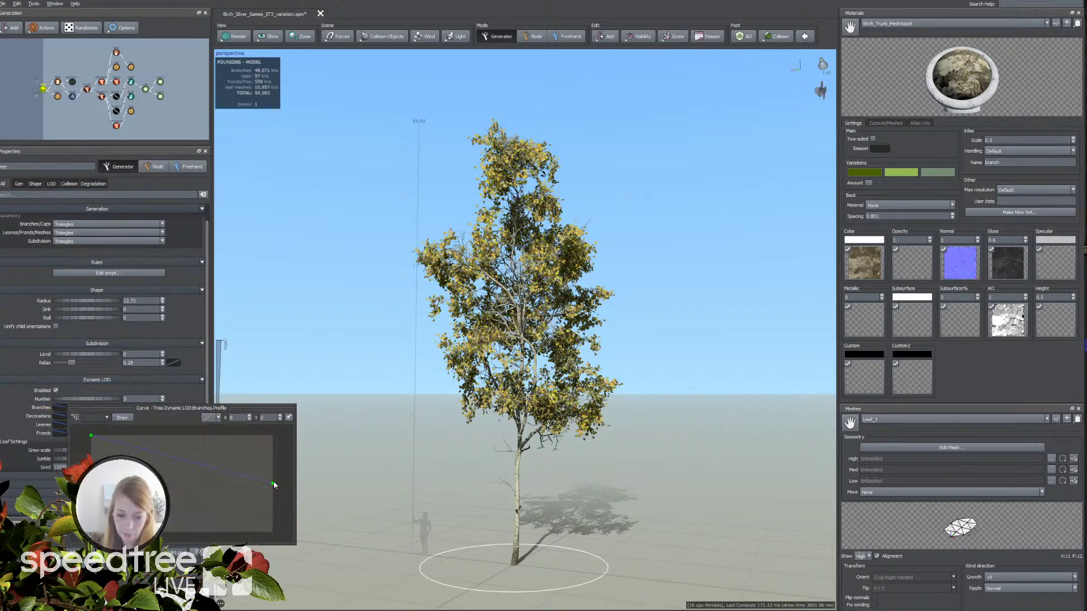
left_click_drag(274, 485, 273, 468)
left_click(518, 498)
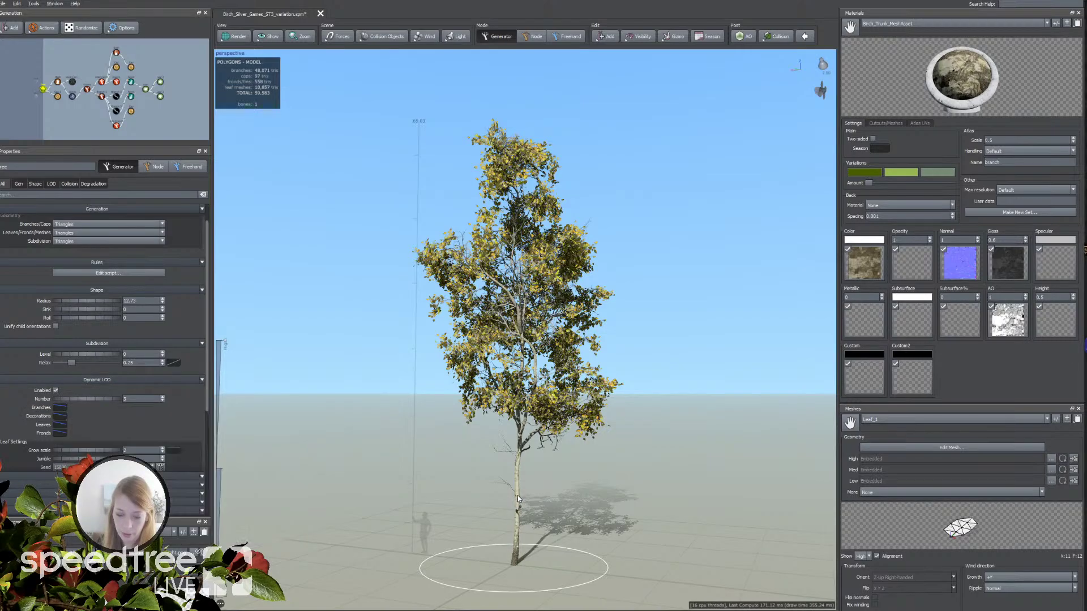
Step: Select the birch trunk and set its dynamic LOD weight to 10
left_click(518, 499)
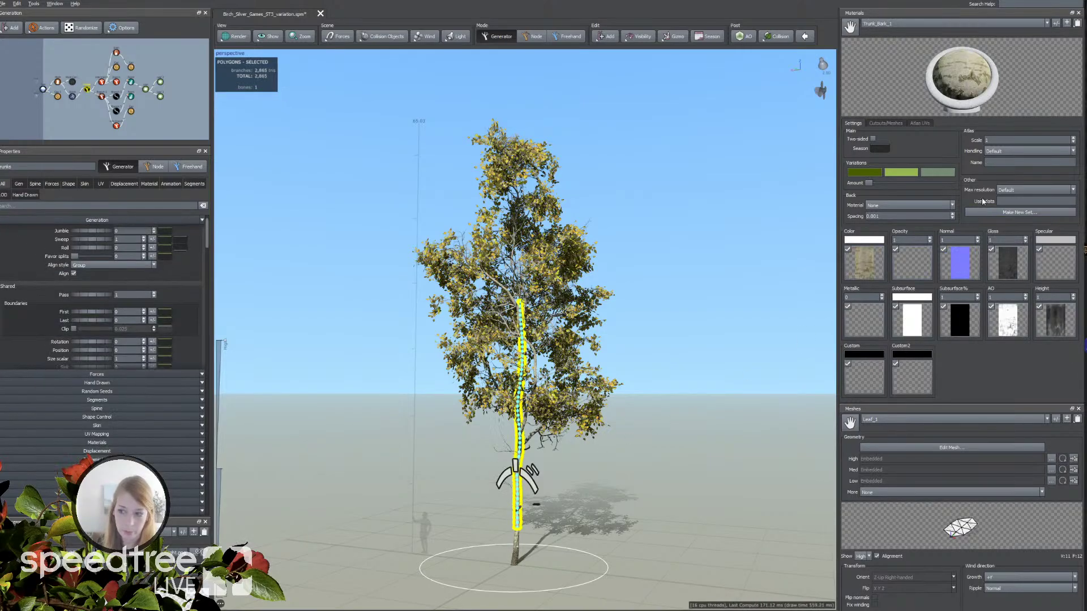
left_click(994, 140)
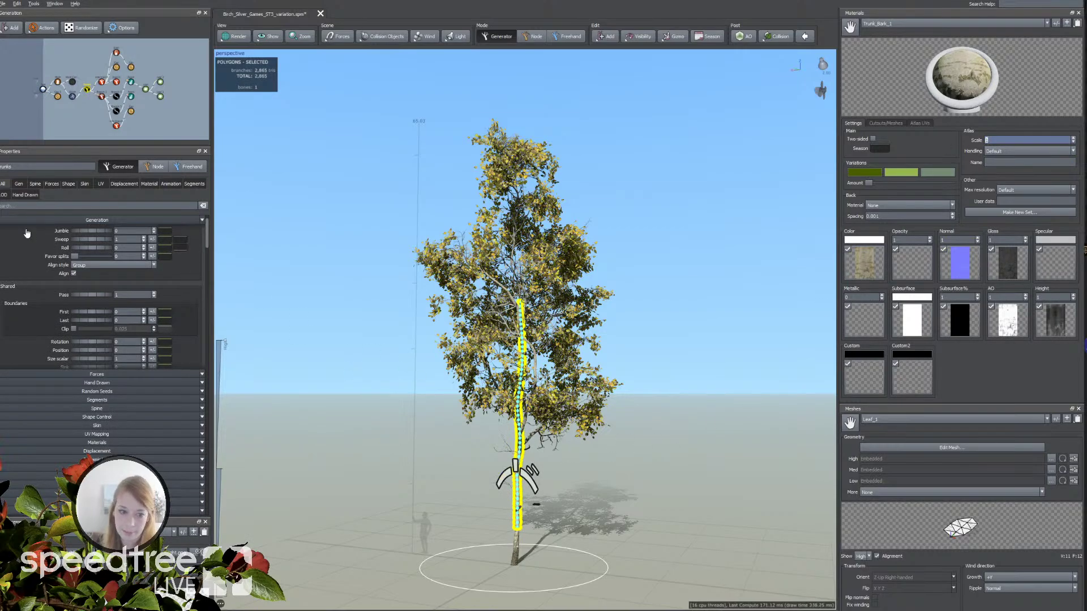
left_click(4, 195)
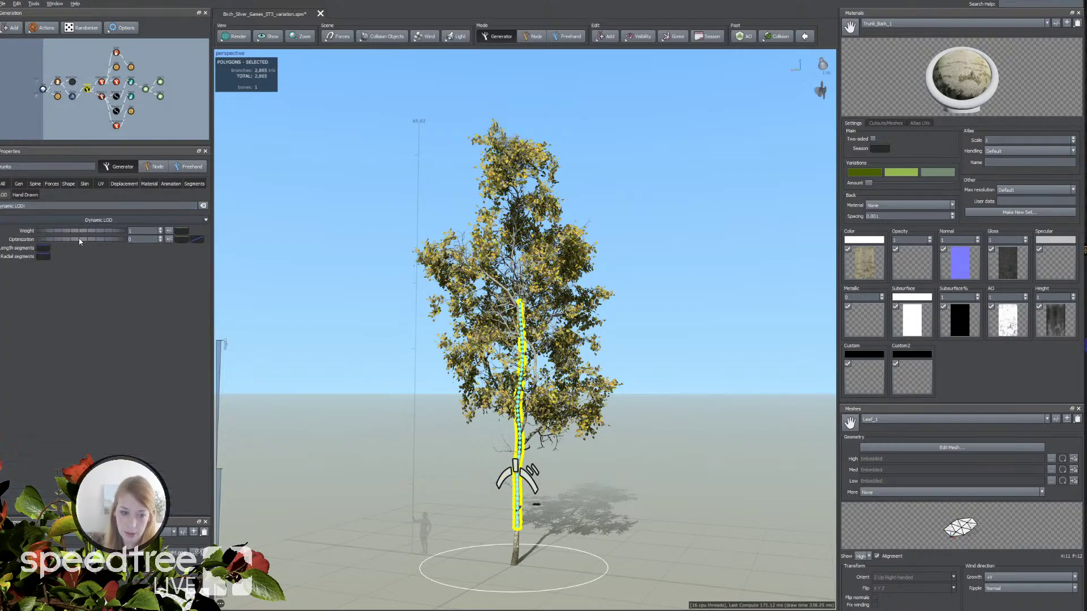
left_click(147, 231)
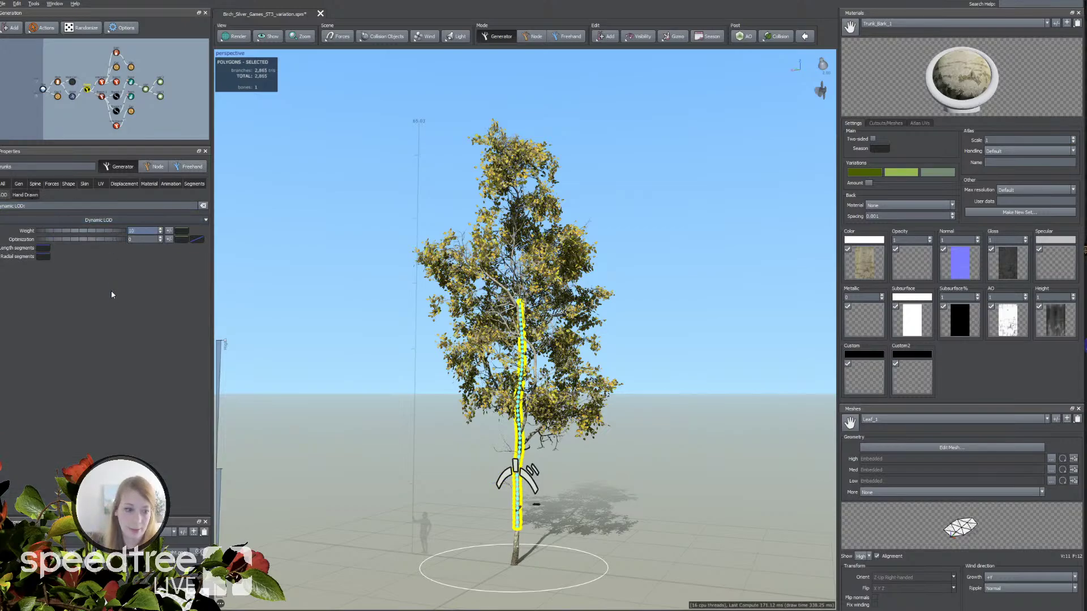
key("Return")
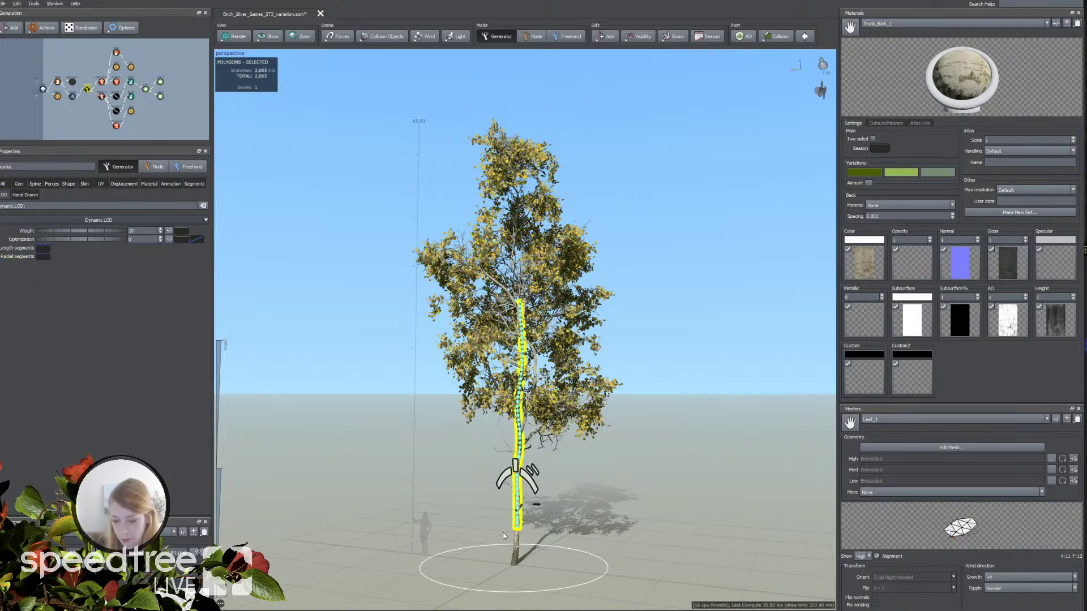
Step: Lower the end point of the trunk's Radial segments dynamic LOD curve to about 0.4, and deselect the trunk
left_click(44, 258)
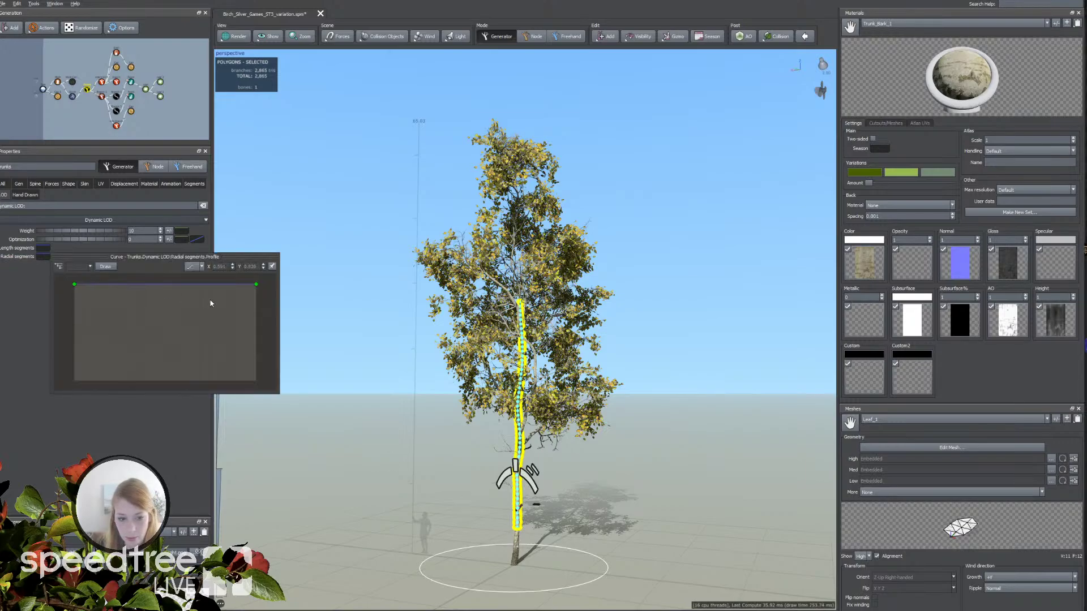
left_click_drag(258, 285, 257, 343)
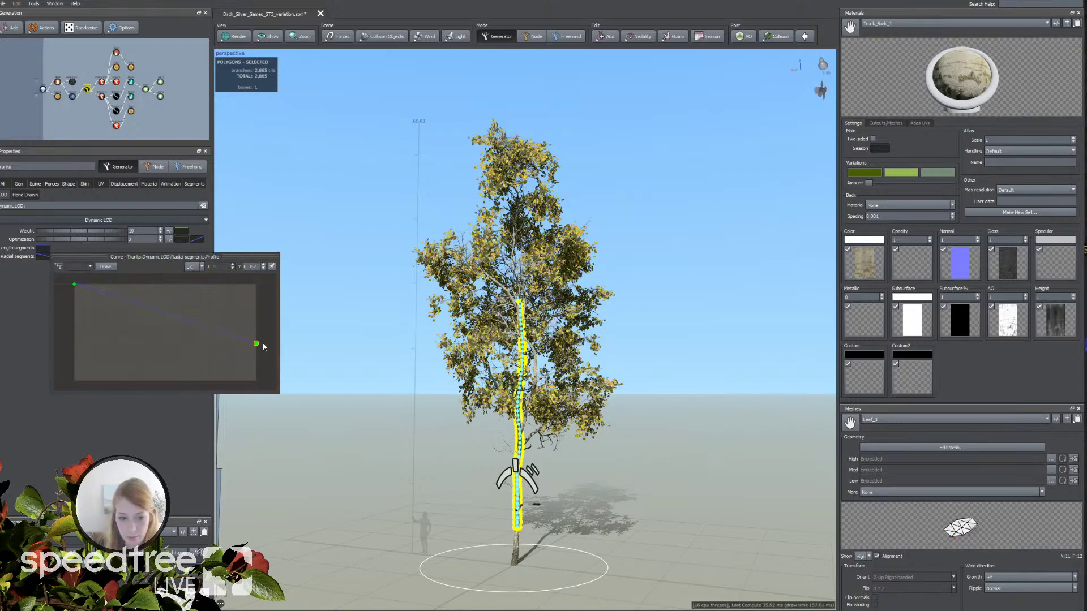
left_click(31, 343)
left_click(244, 411)
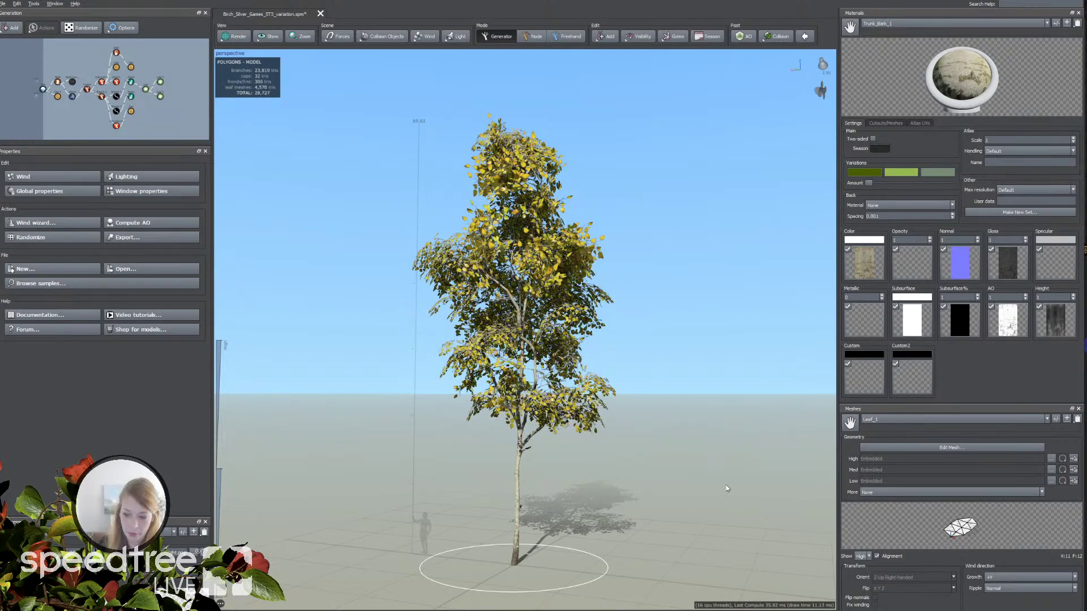
Step: Examine the high, medium and low cutout meshes of Leaf_1 and of the Leaf 2 generator's Birch_Silver_Games_cluster_2_fall material
left_click(913, 450)
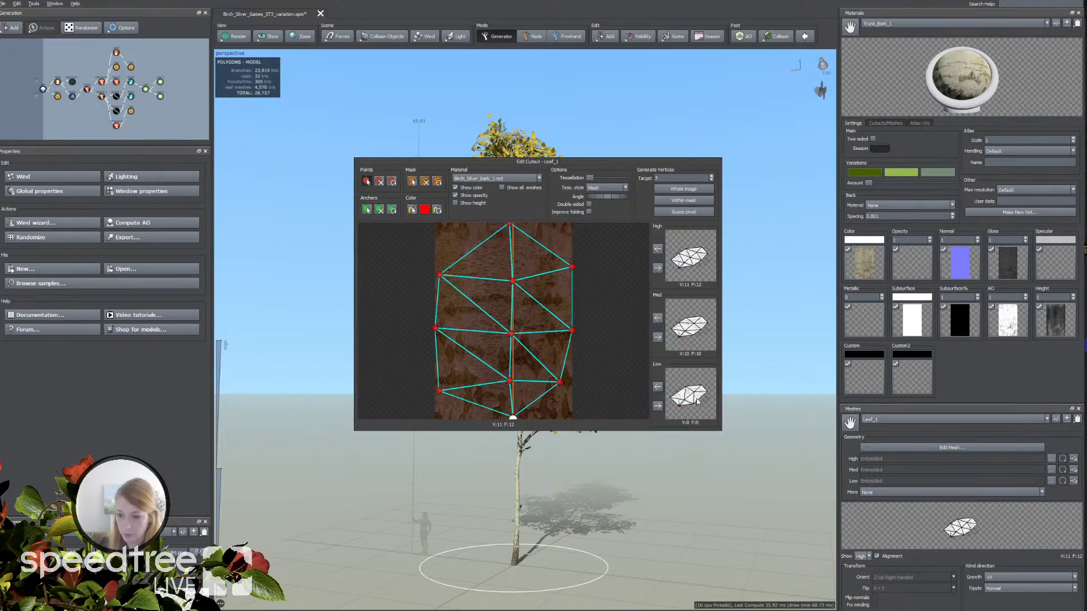
left_click(777, 436)
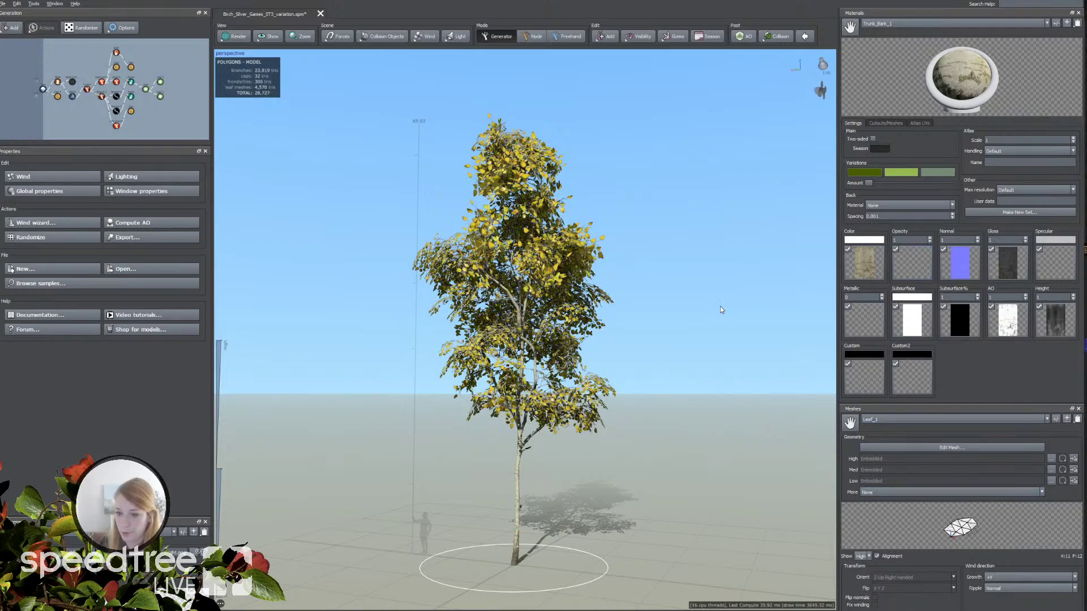
left_click(886, 123)
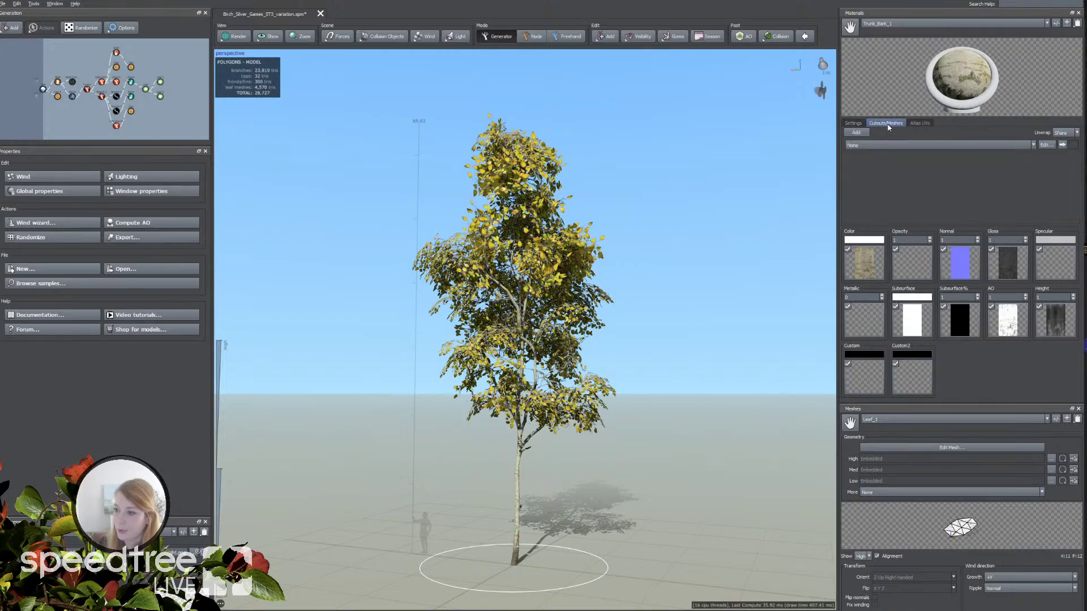
left_click(877, 23)
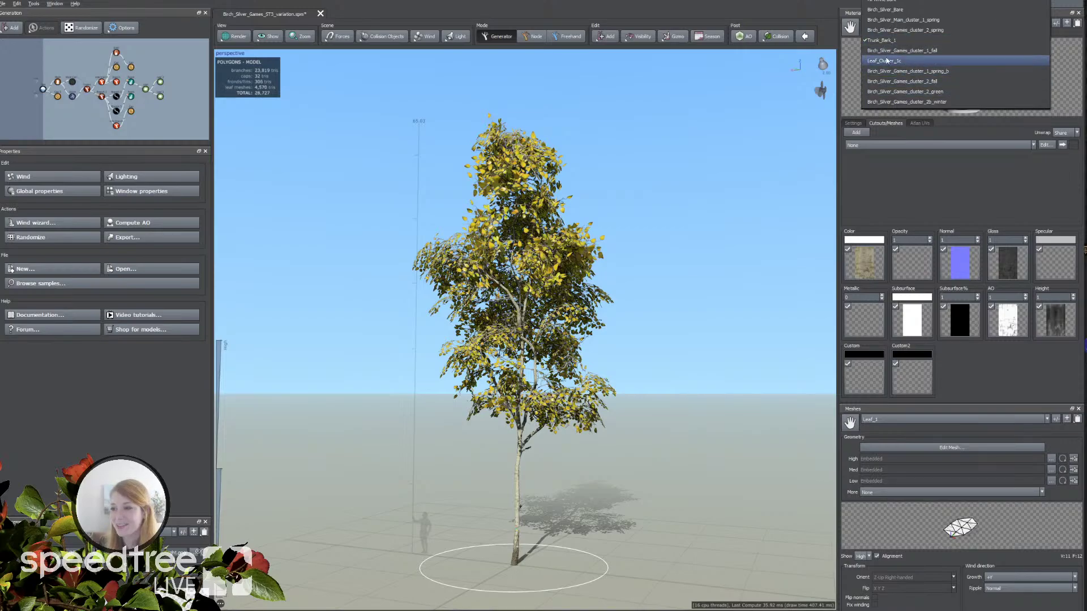
left_click(475, 221)
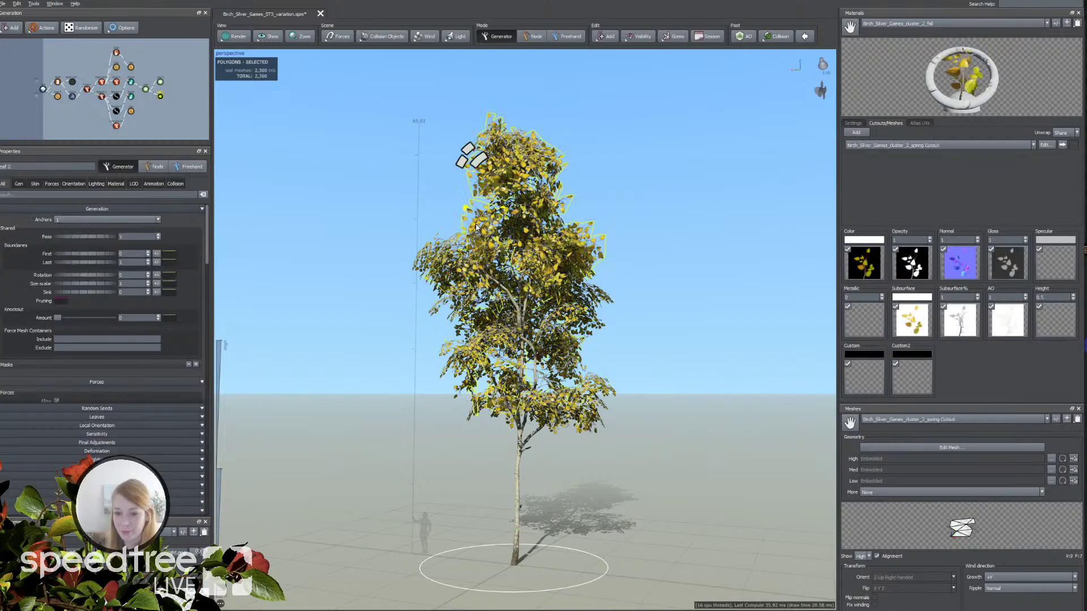
left_click(1046, 145)
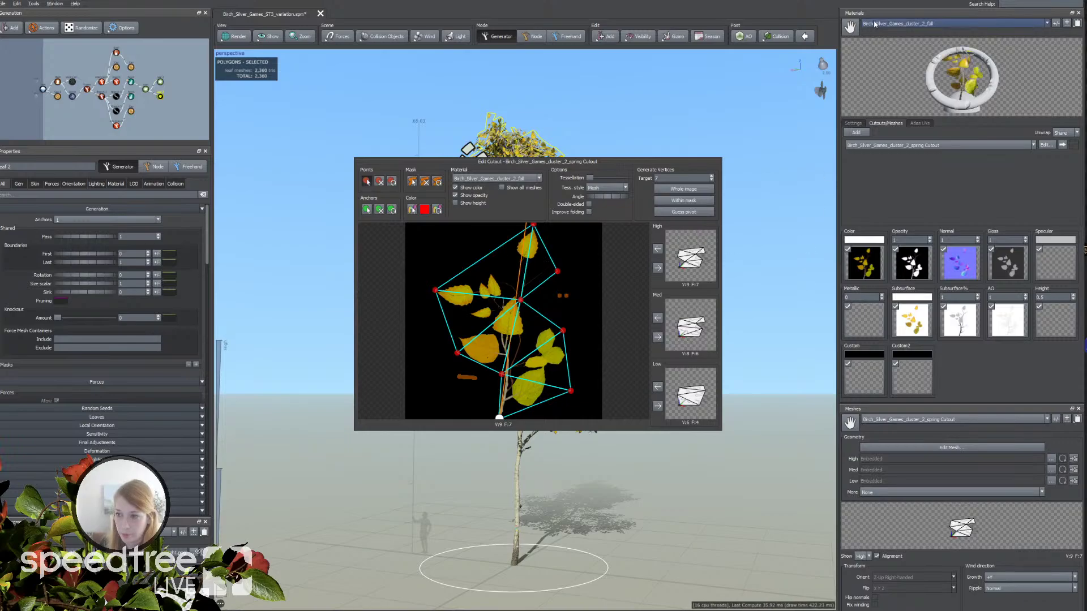
Step: Add a point on the right edge of the Birch_Silver_Main_cluster_1_spring cutout's low-detail mesh and store the shape as its Low mesh
left_click(895, 23)
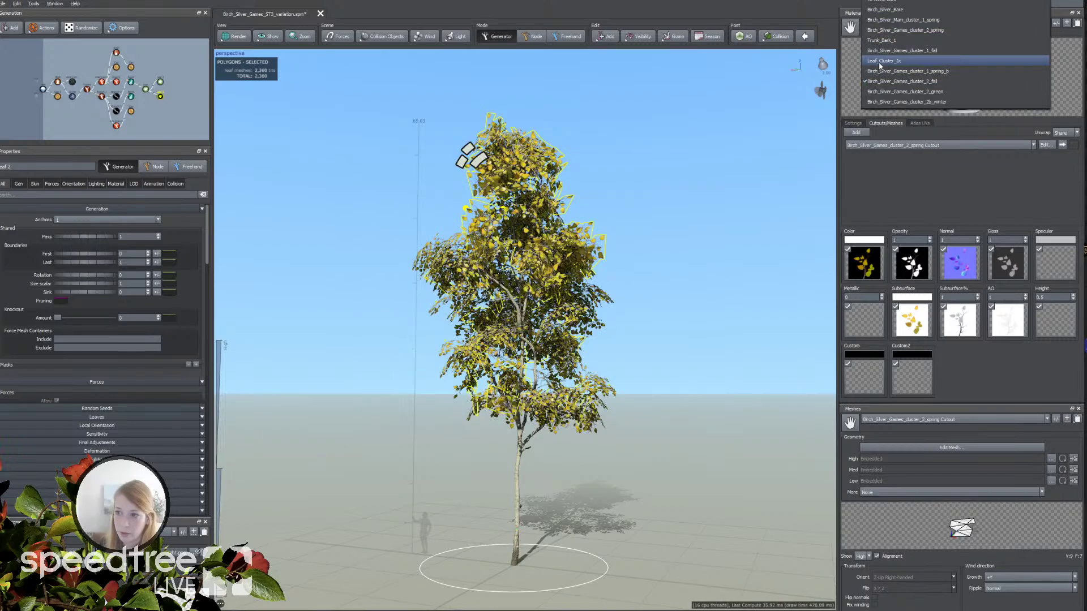
left_click(903, 20)
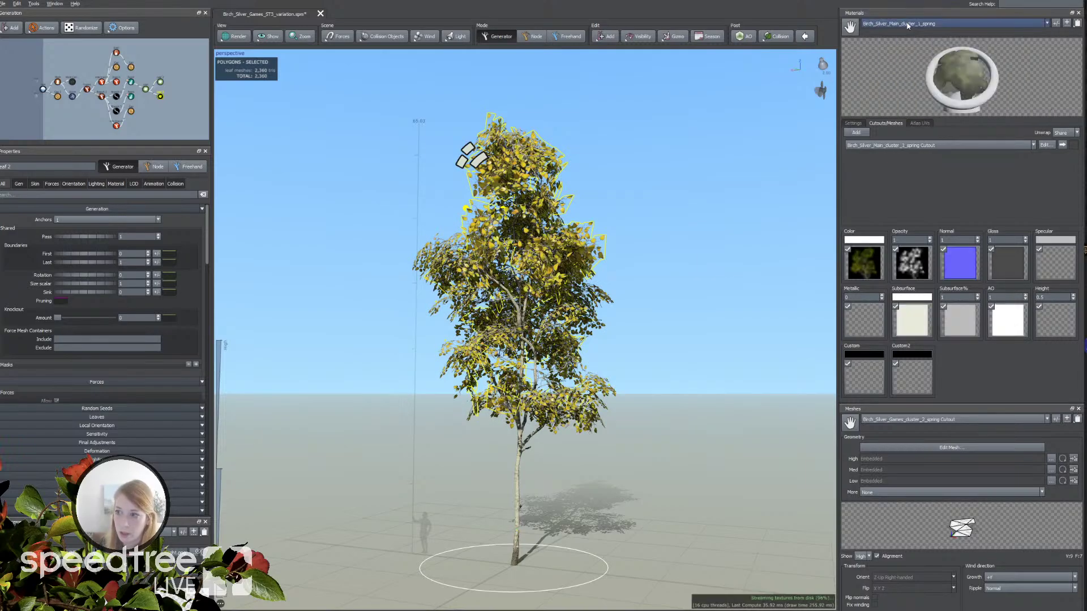
left_click_drag(959, 51, 955, 117)
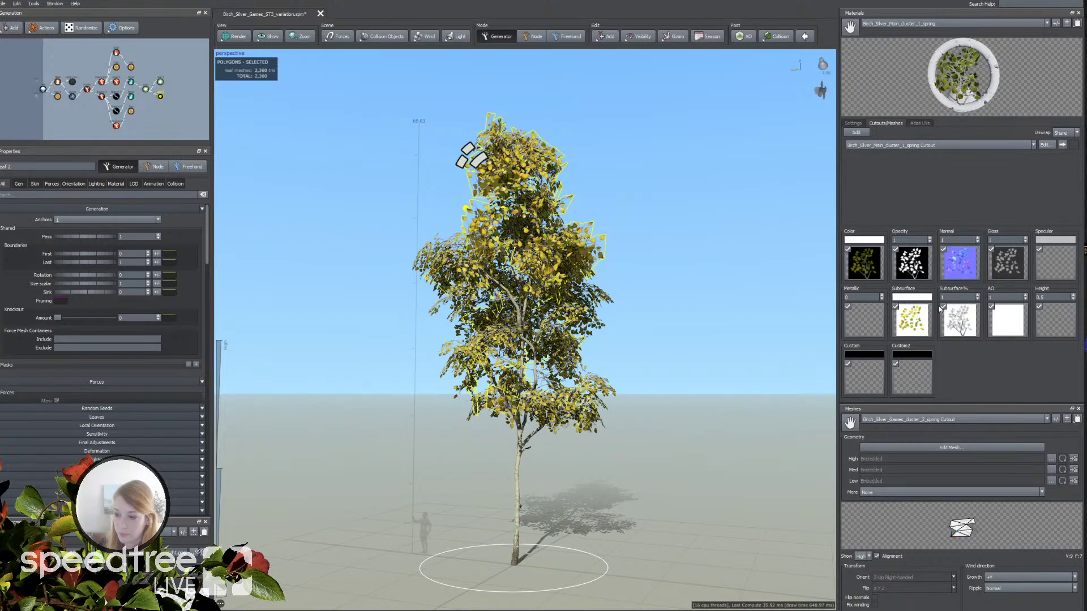
left_click(1047, 145)
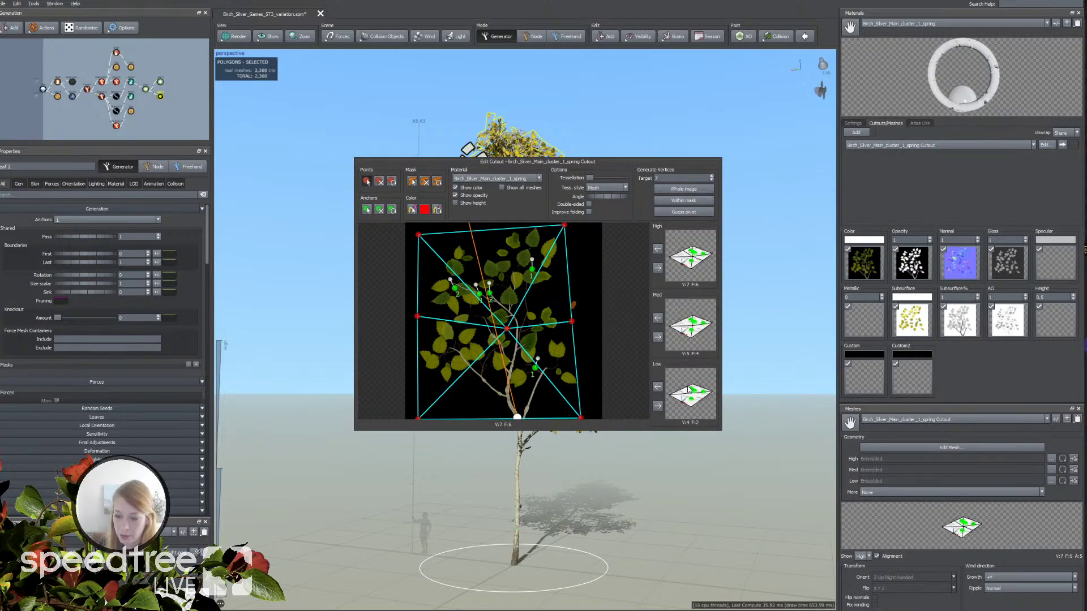
left_click(658, 388)
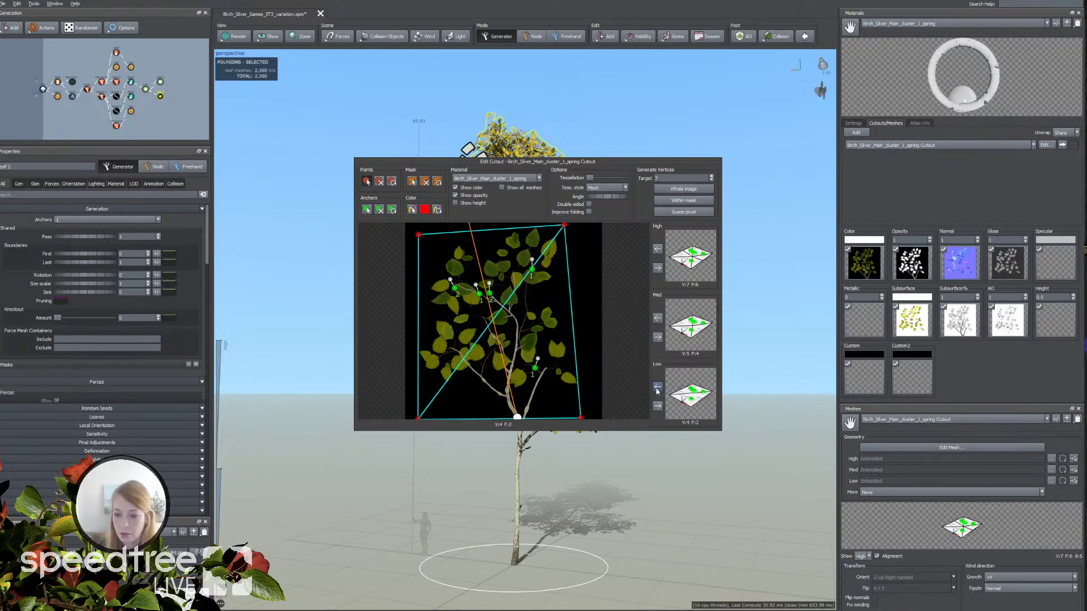
left_click(517, 325)
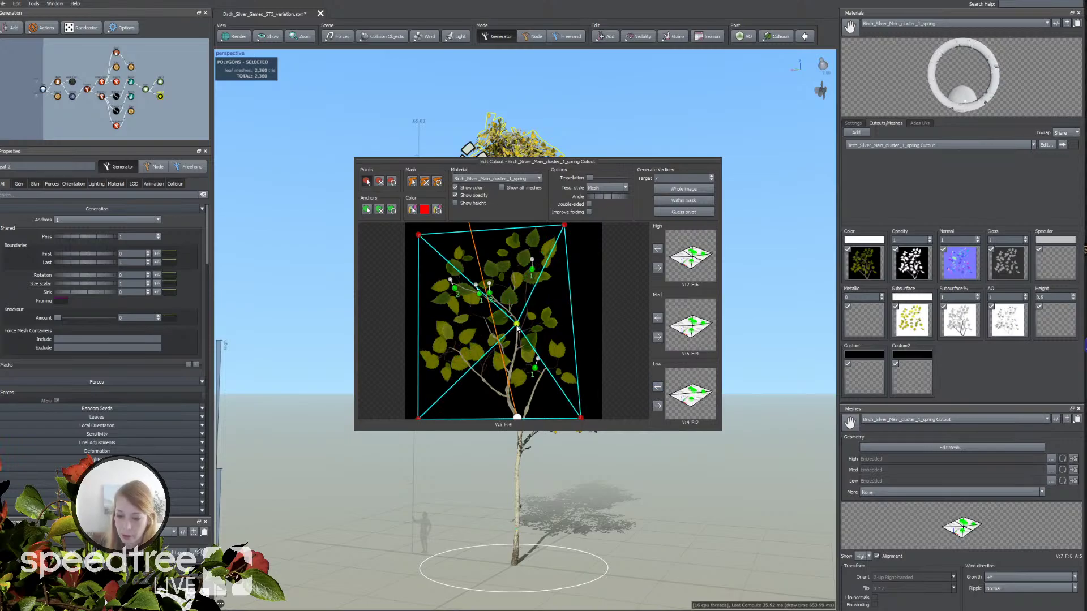
left_click_drag(517, 325, 574, 326)
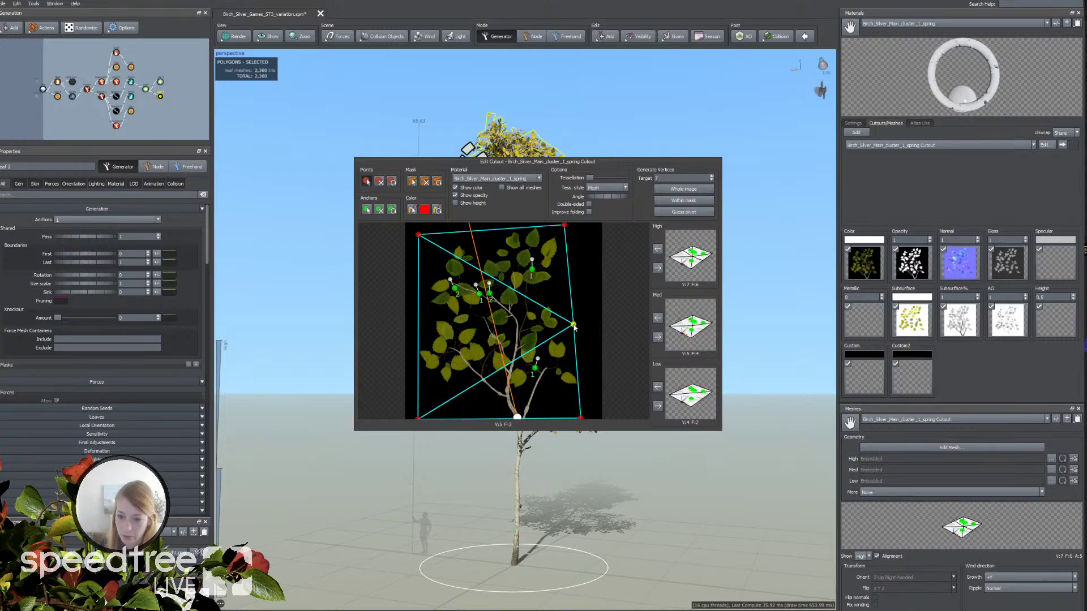
left_click(658, 407)
left_click(271, 358)
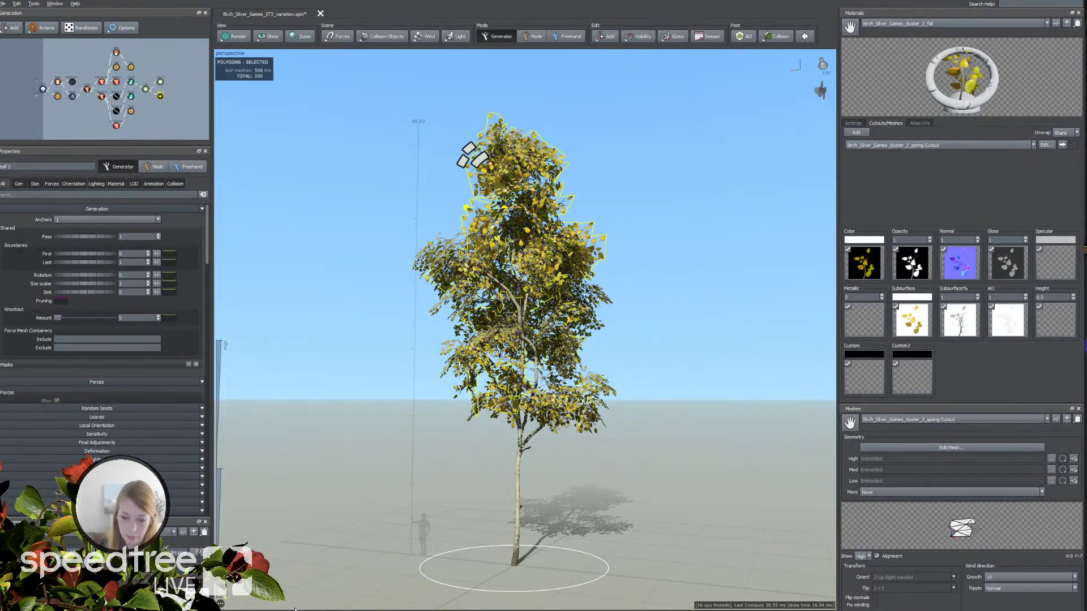
Step: On the Leaf generator, raise the end point of the Mesh index dynamic LOD curve to about 0.48
left_click(278, 339)
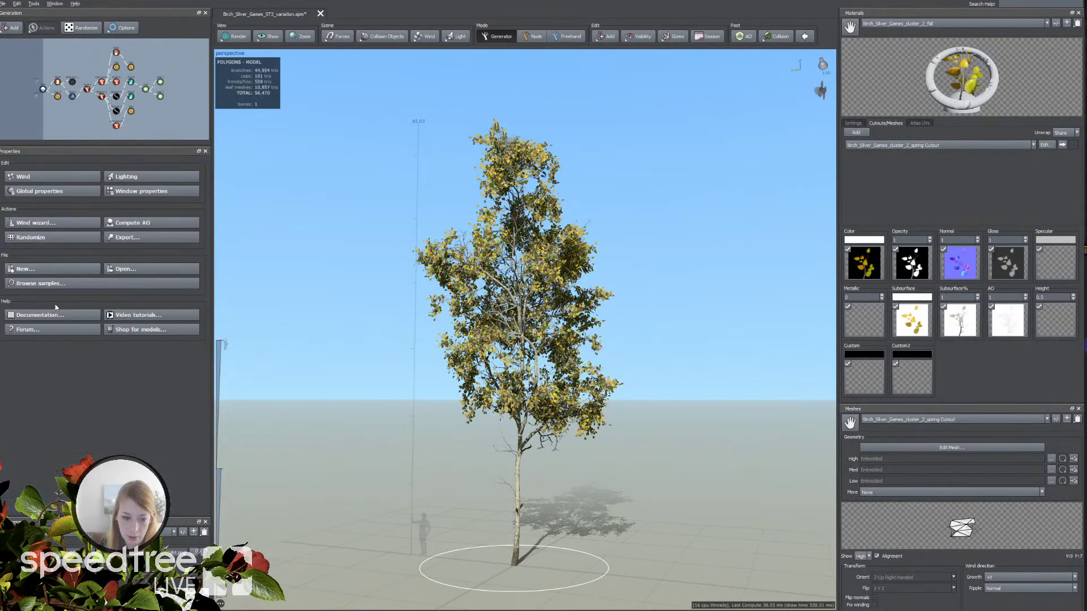
left_click(44, 197)
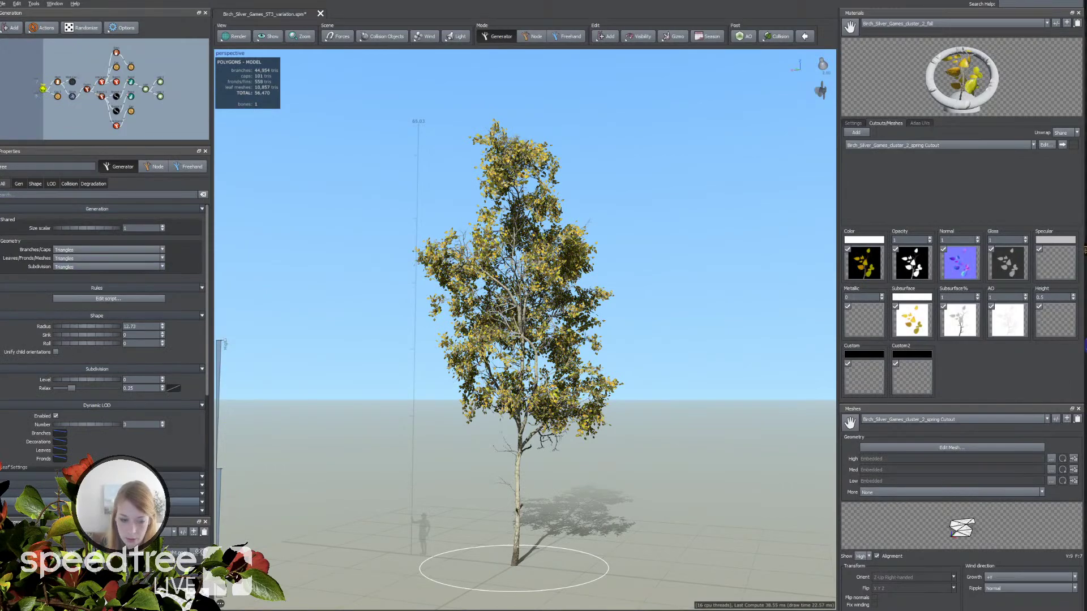
scroll(55, 456, "down", 1)
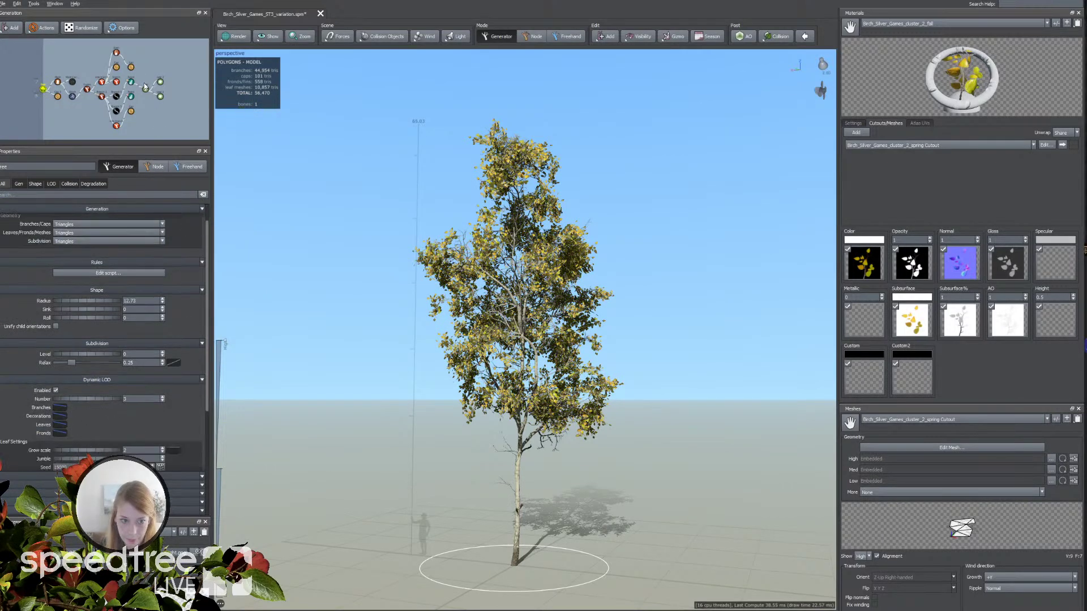
left_click(160, 97)
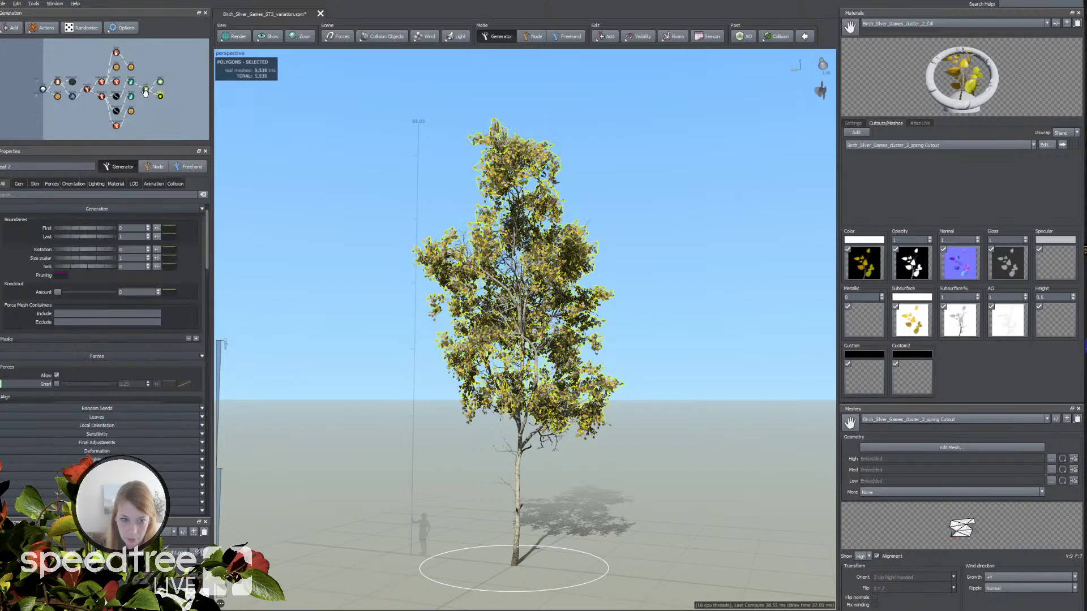
left_click(134, 184)
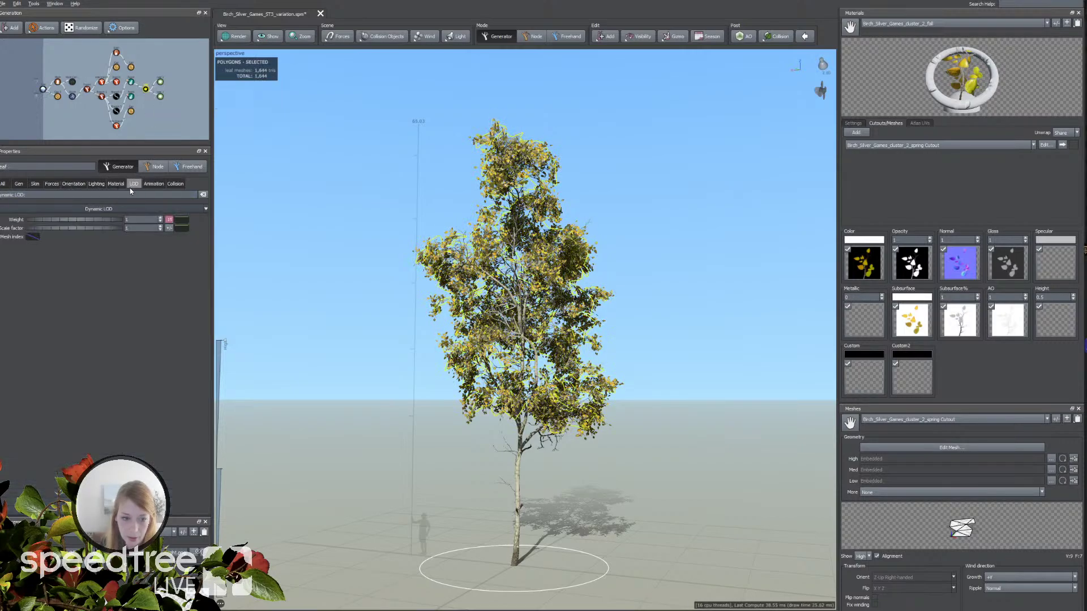
left_click(33, 237)
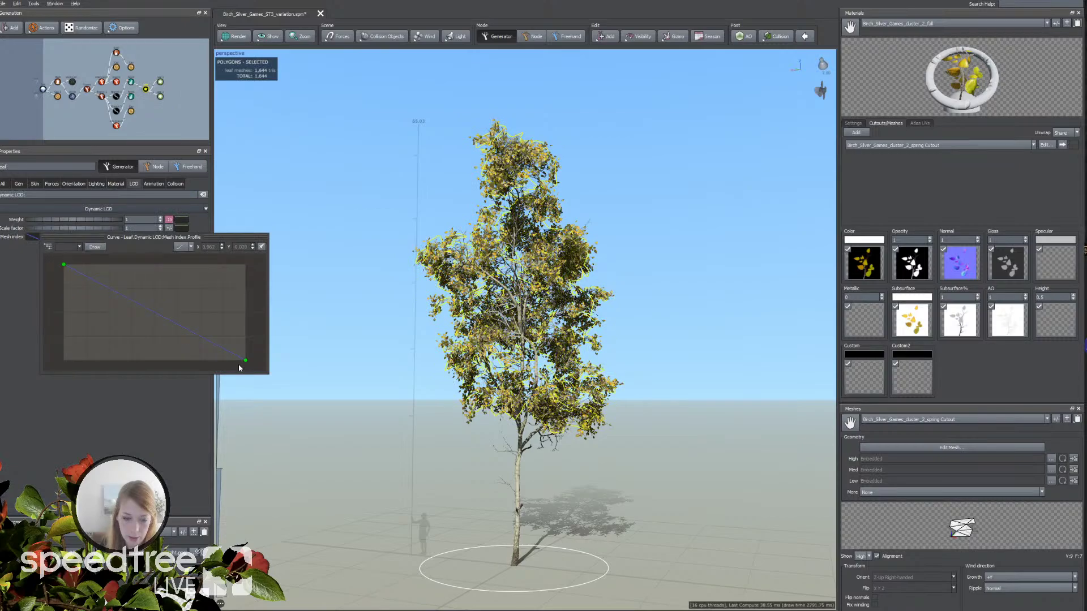
left_click_drag(245, 359, 245, 312)
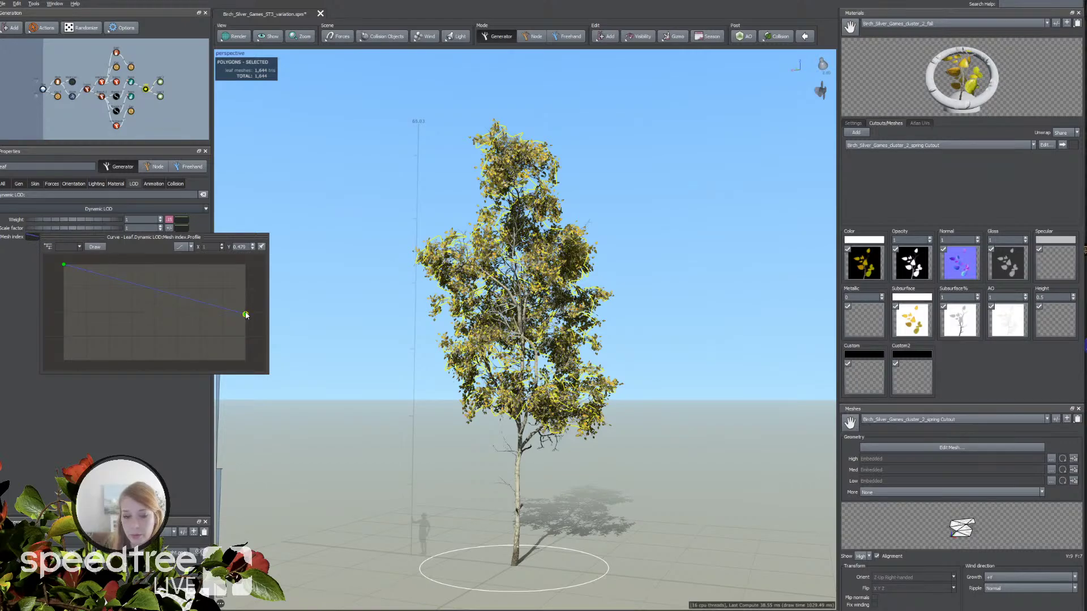
left_click(24, 312)
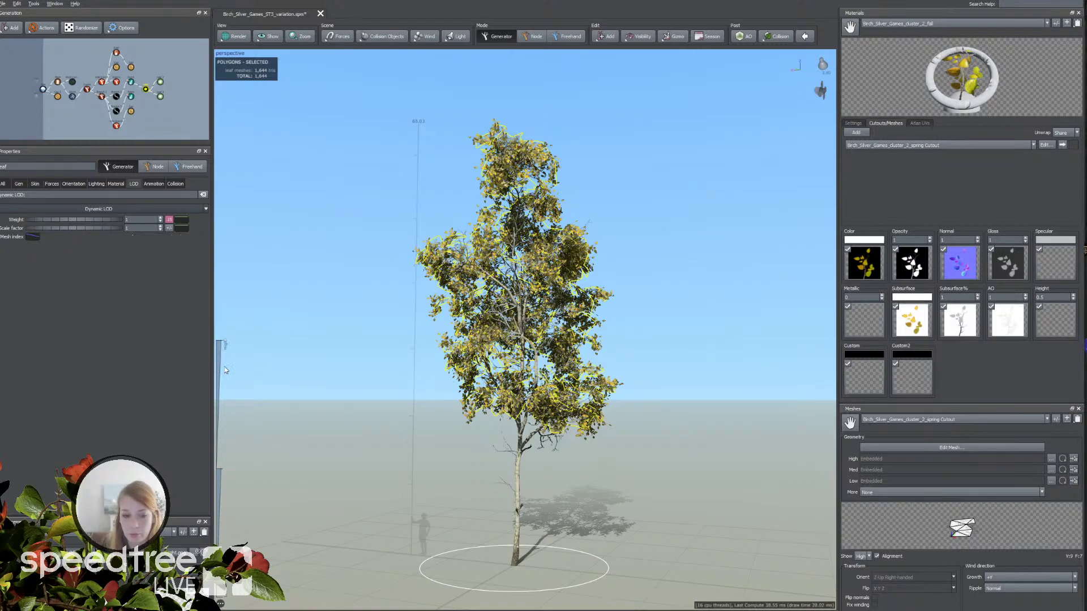
Step: Preview the birch through its LOD range and check the trunk's dynamic LOD settings
left_click(226, 368)
left_click_drag(225, 346, 249, 321)
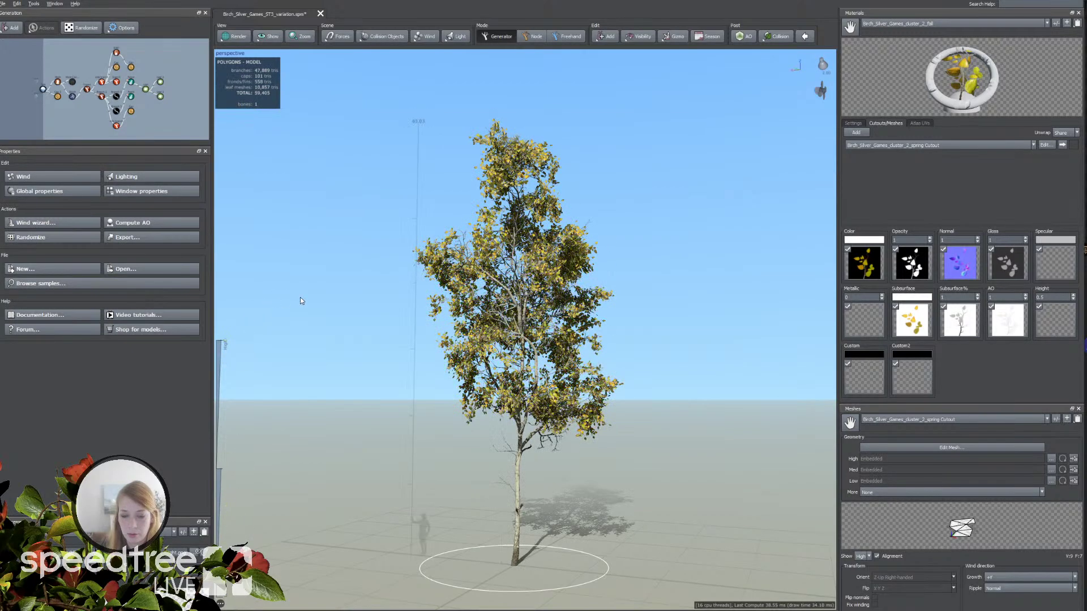
left_click(87, 90)
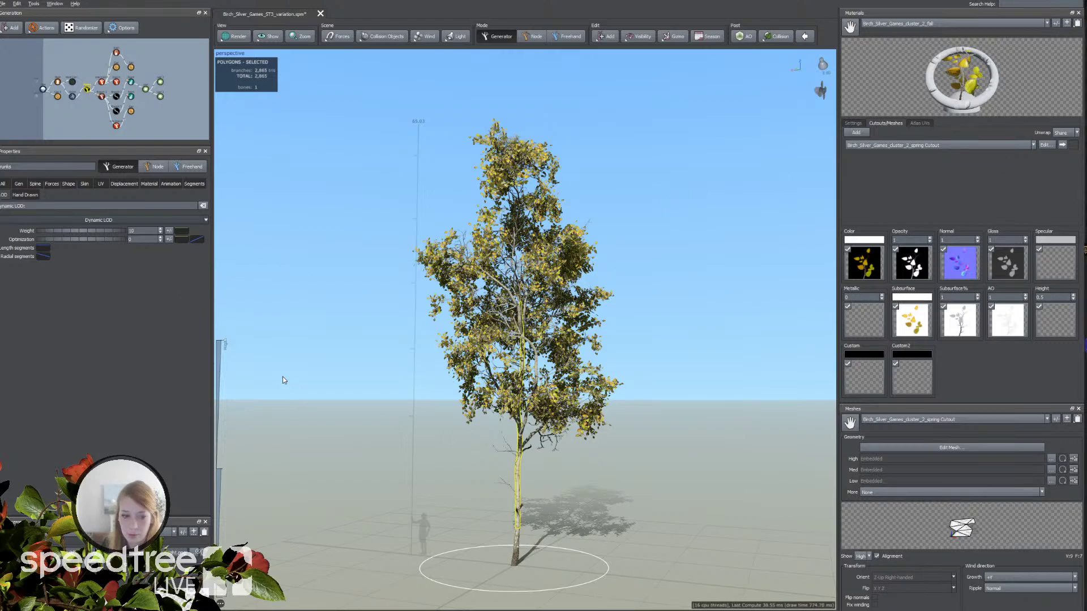
left_click(147, 108)
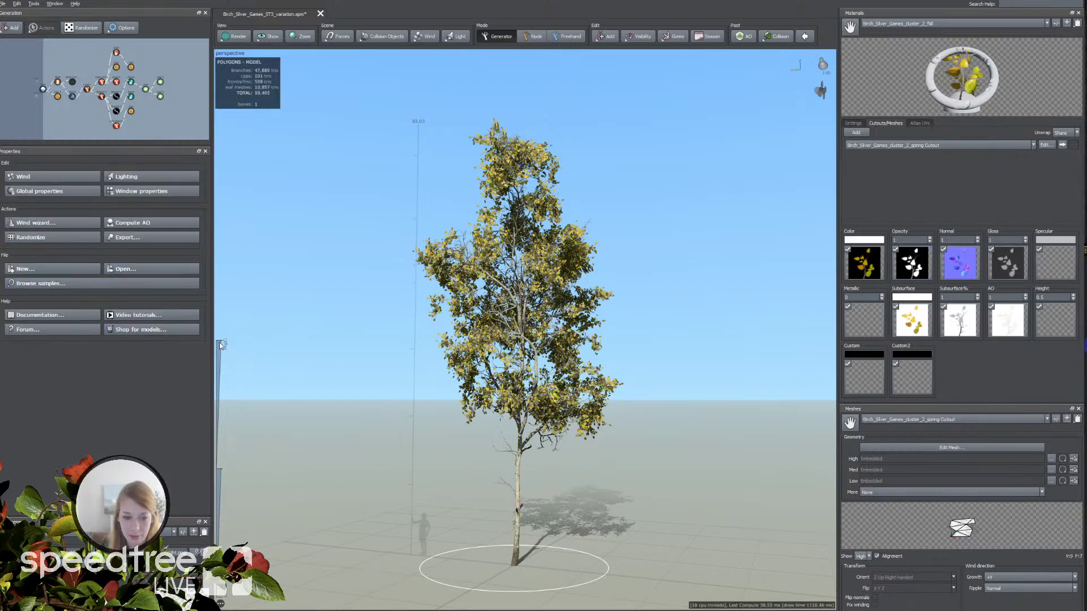
mouse_move(221, 346)
left_mouse_down()
mouse_move(224, 540)
mouse_move(225, 343)
left_mouse_up()
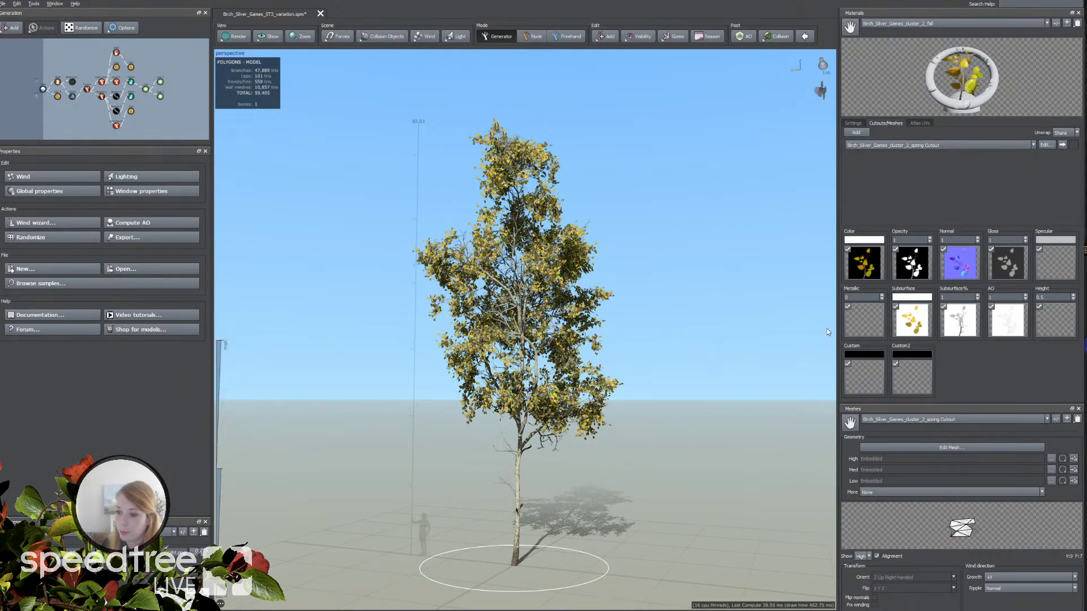
Step: Raise the trunk's dynamic LOD weight slightly, and preview the LOD transitions with the Branch 2 generator selected
left_click(85, 89)
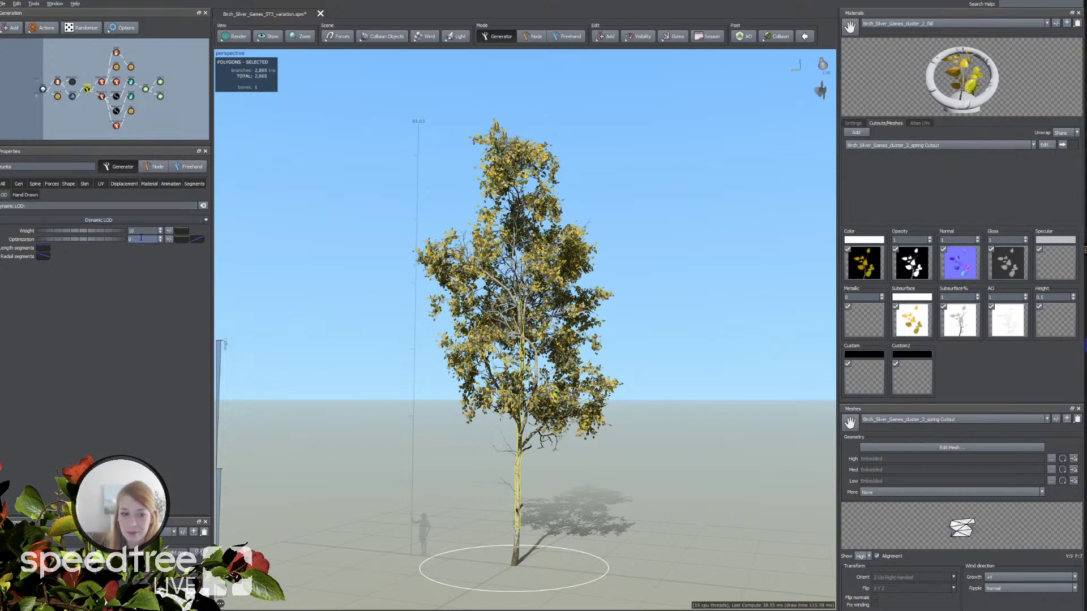
left_click_drag(102, 231, 111, 231)
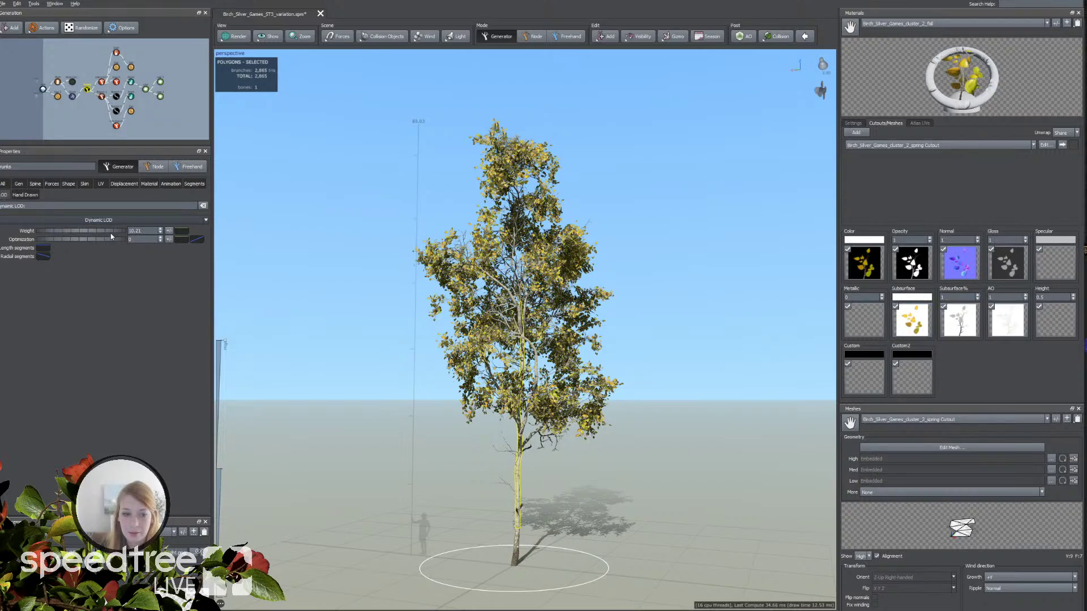
left_click(102, 97)
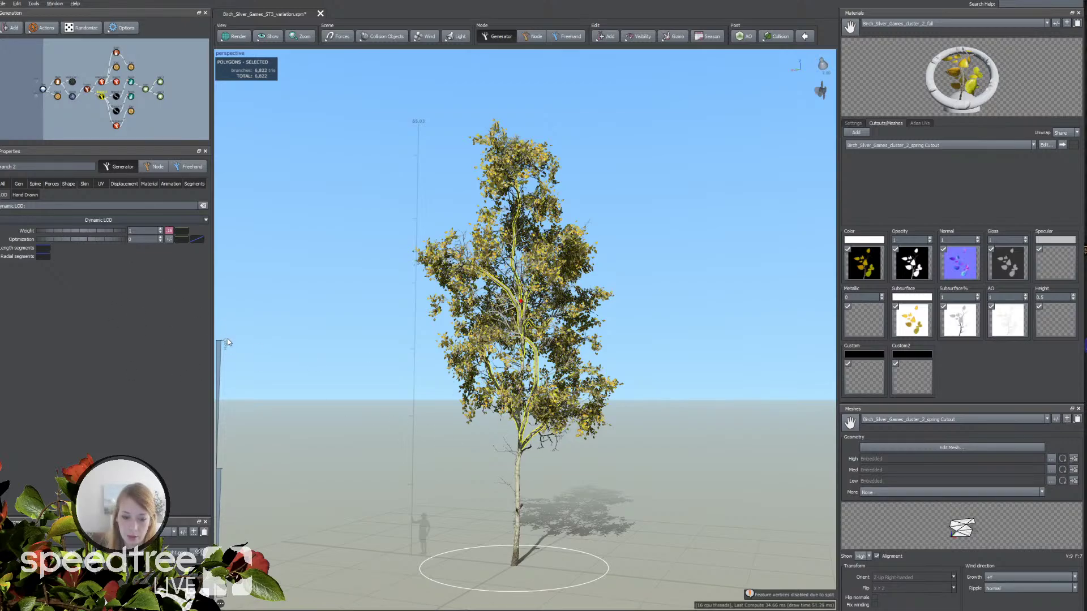
left_click_drag(227, 341, 233, 310)
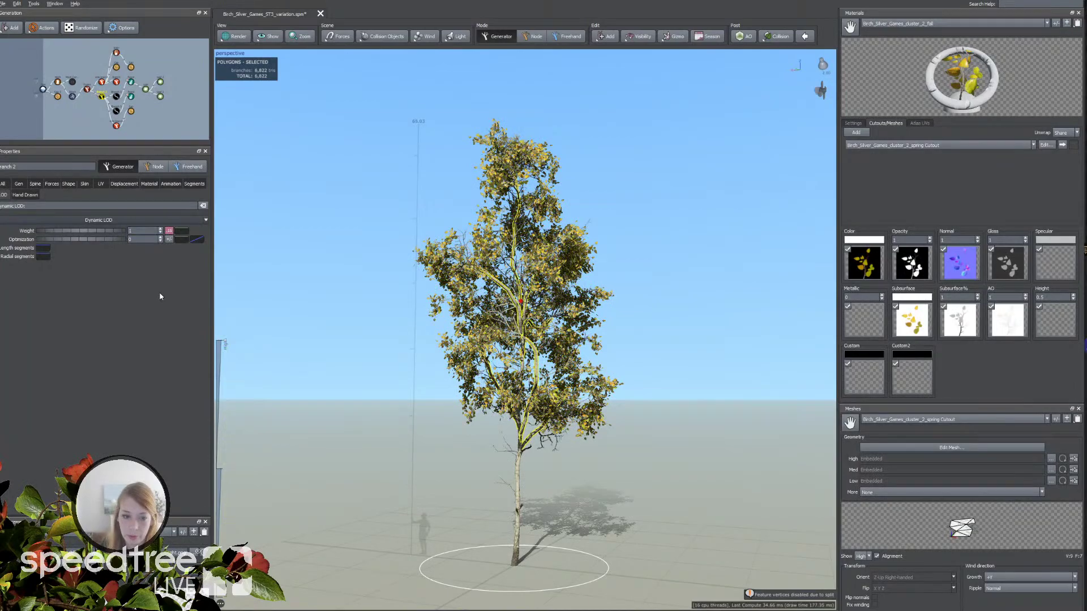
Step: Check the dynamic LOD weight and variance settings of the leaf generators and the frond generator
left_click(169, 108)
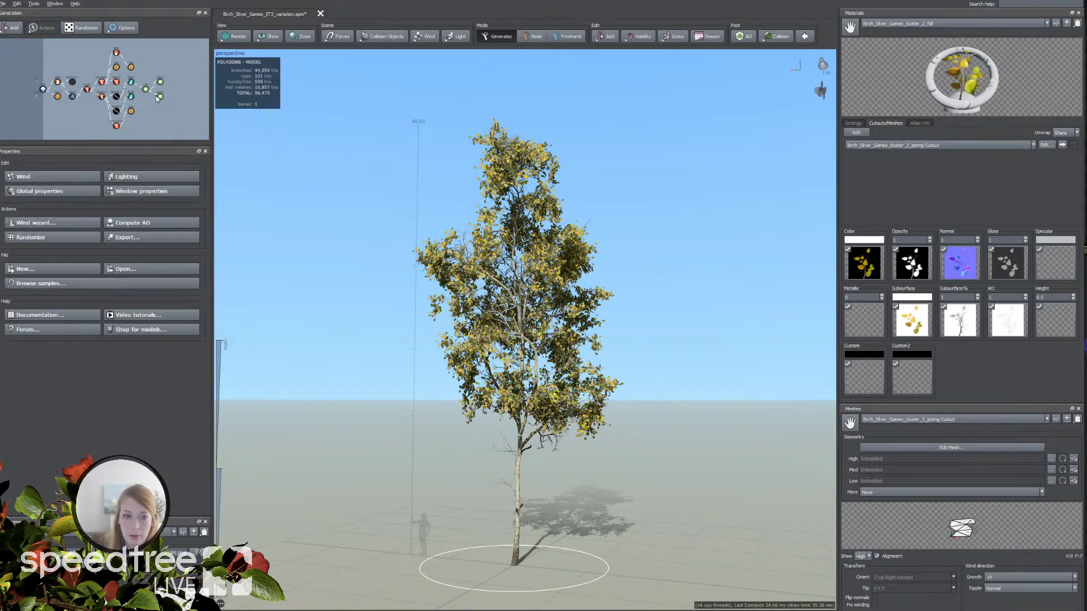
left_click(160, 98)
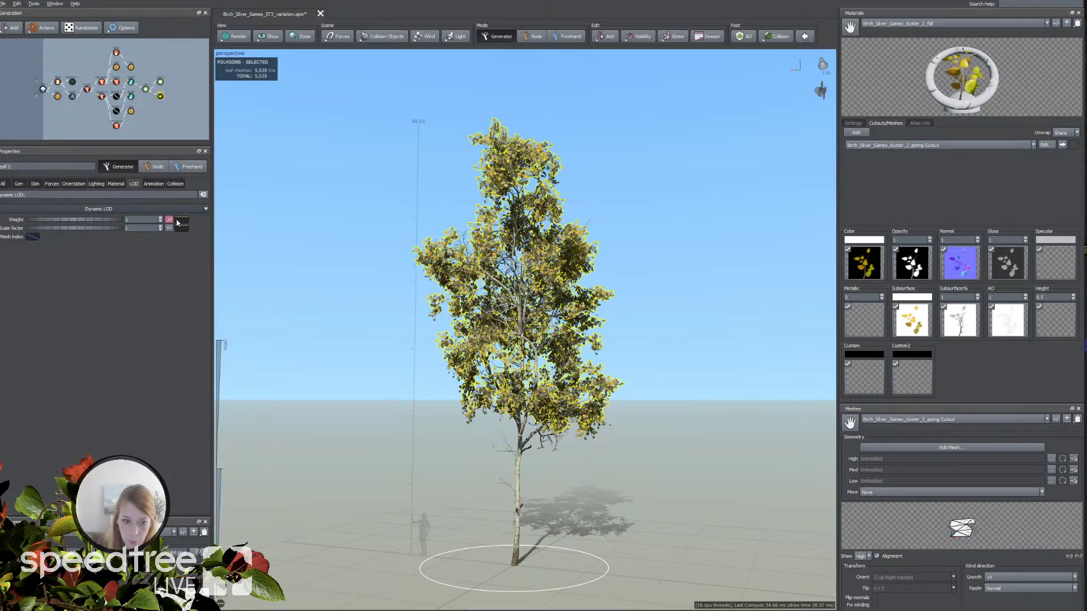
left_click(161, 83)
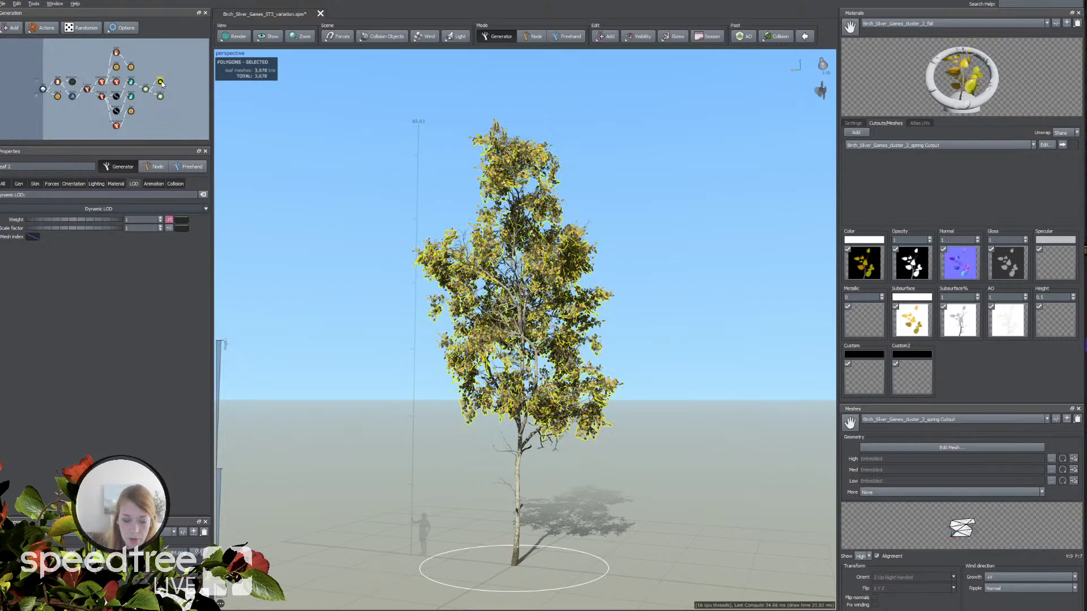
left_click(162, 98)
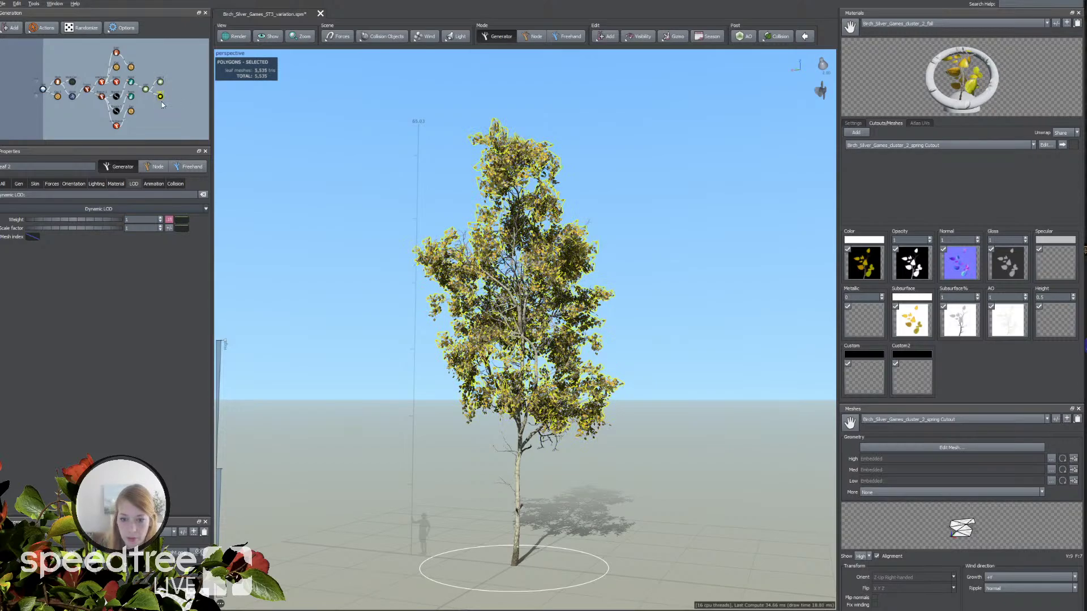
left_click(147, 91)
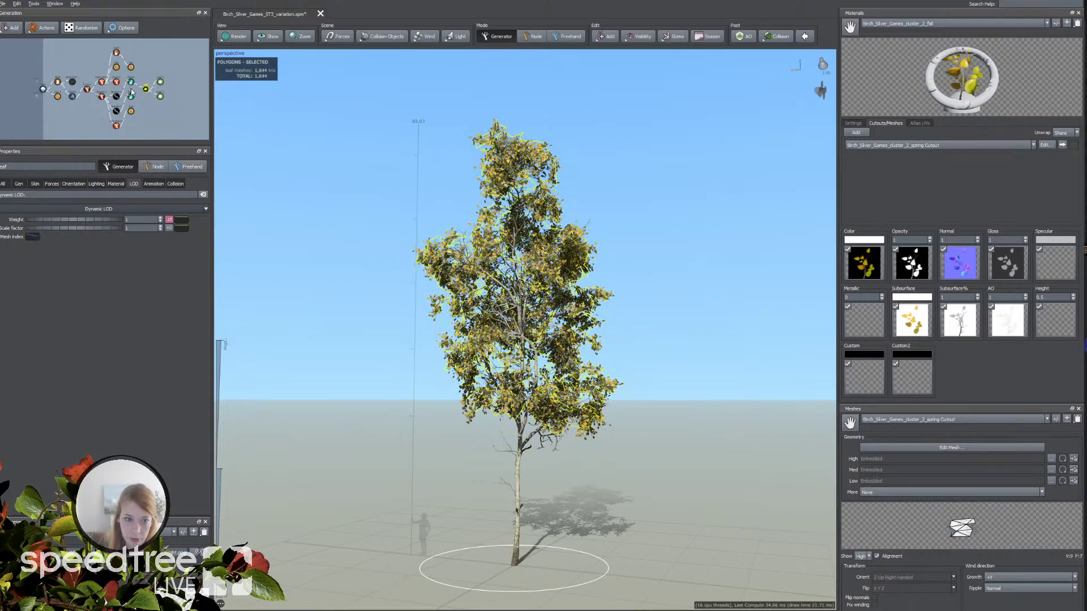
left_click(131, 84)
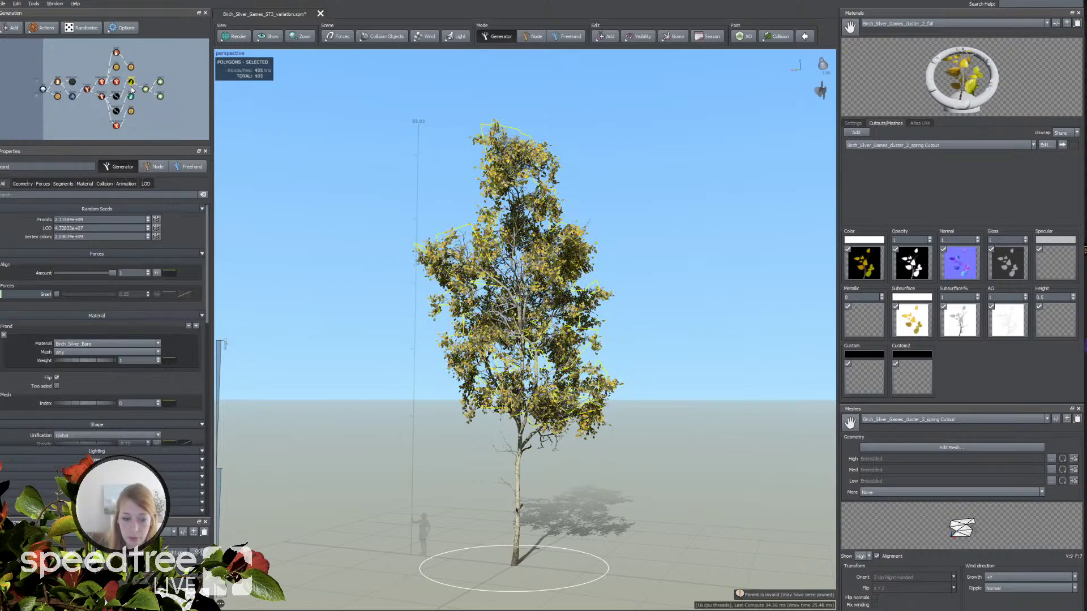
left_click(145, 183)
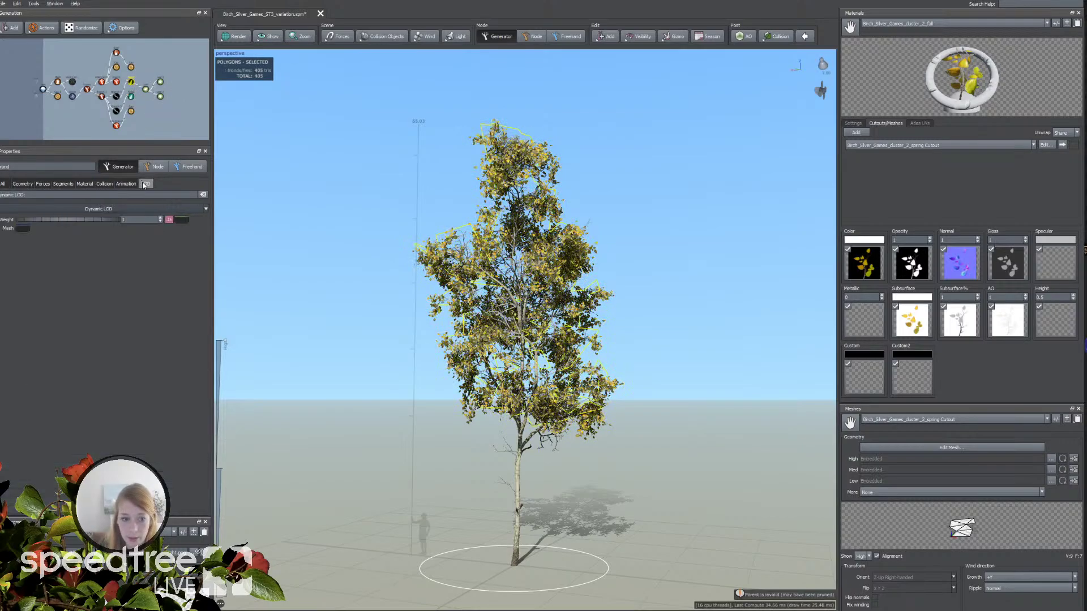
left_click(169, 220)
Step: Try to clear the dynamic LOD weight variance on both outer leaf generators together, and preview the LOD range
left_click(160, 85)
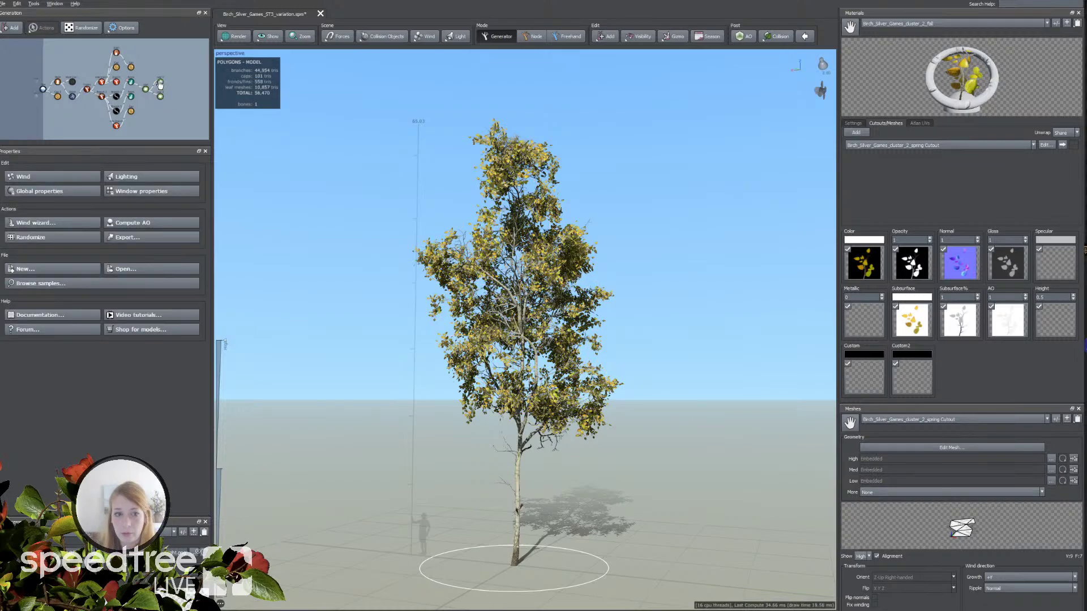
left_click_drag(159, 78, 172, 135)
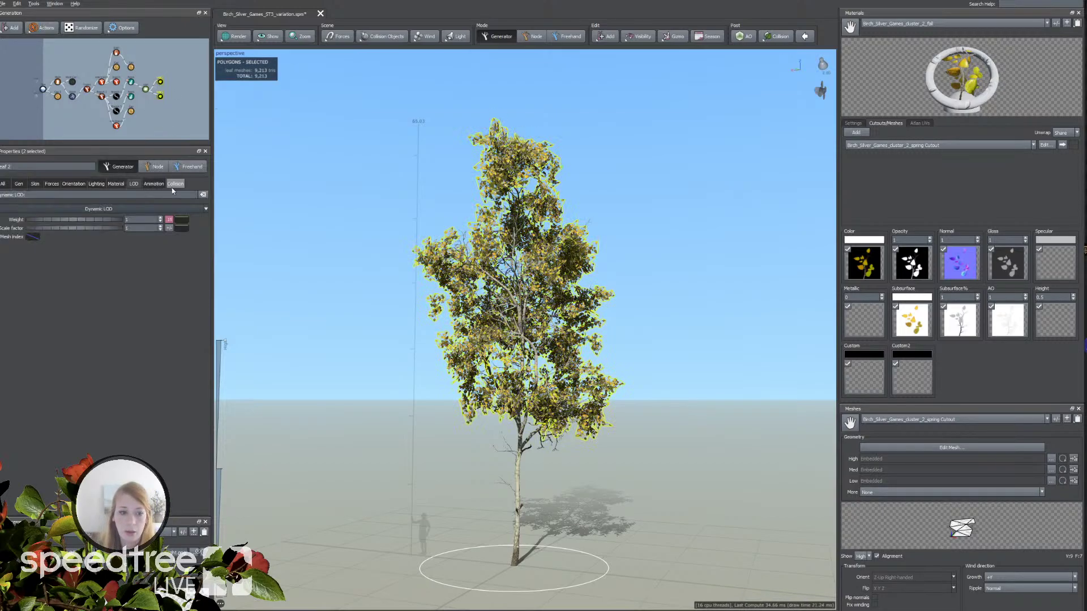
left_click(169, 220)
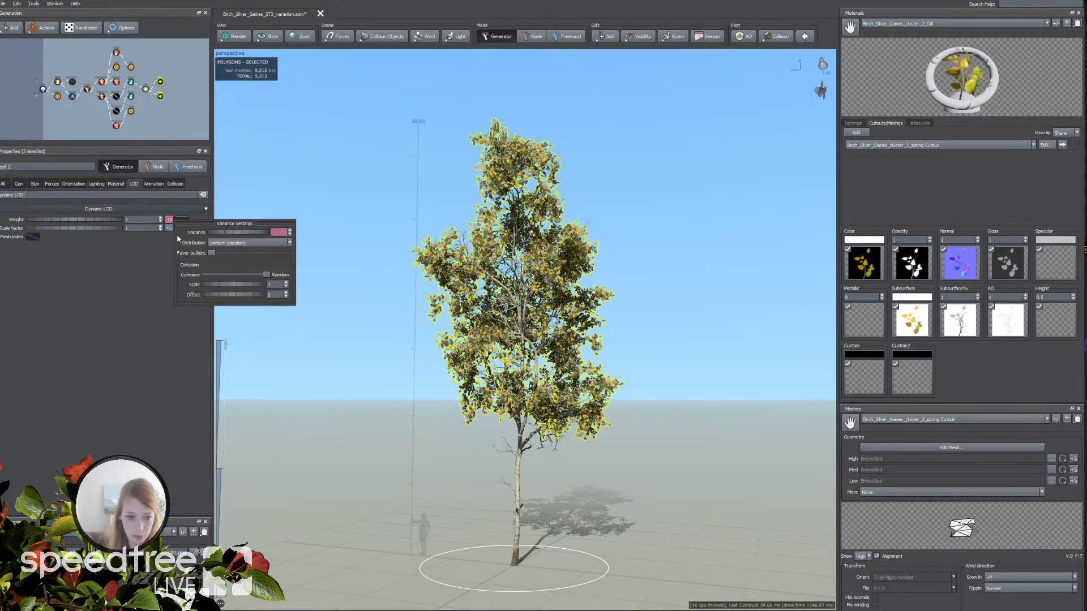
left_click(153, 250)
left_click(161, 120)
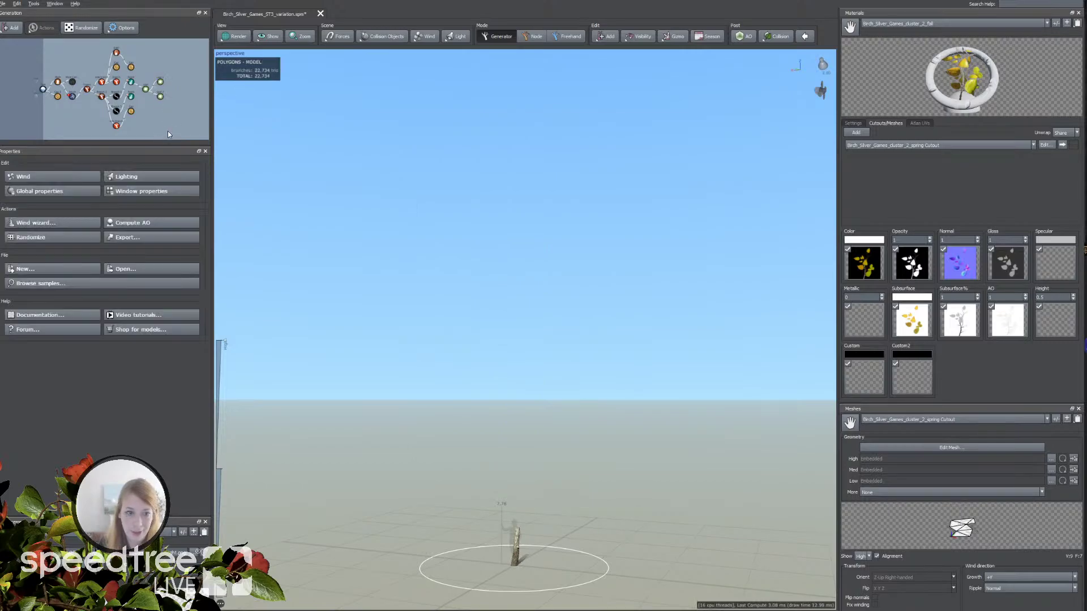
left_click_drag(224, 343, 239, 517)
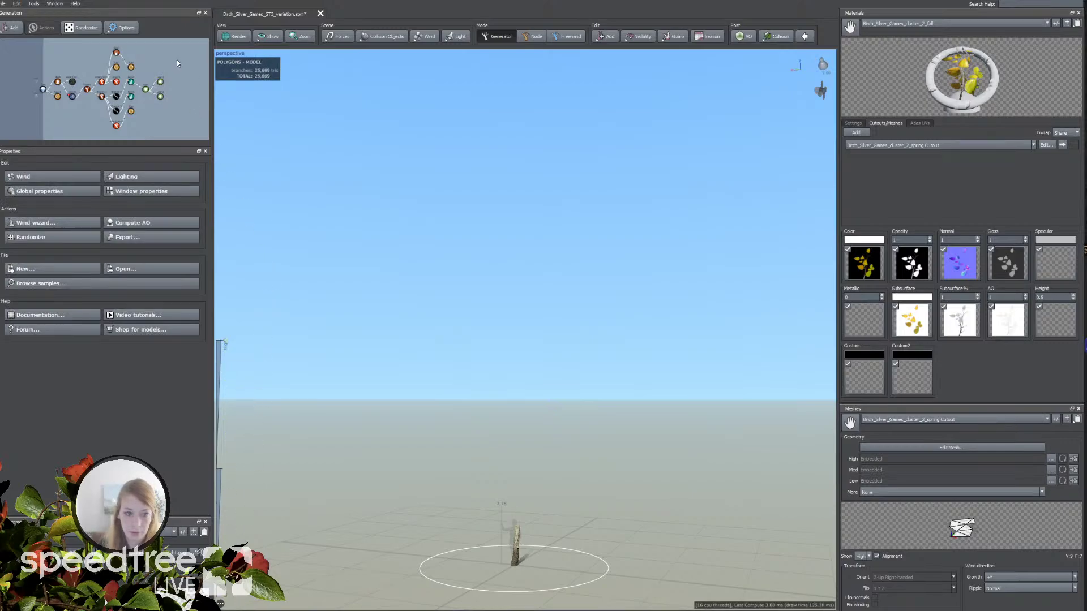
left_click_drag(157, 72, 164, 105)
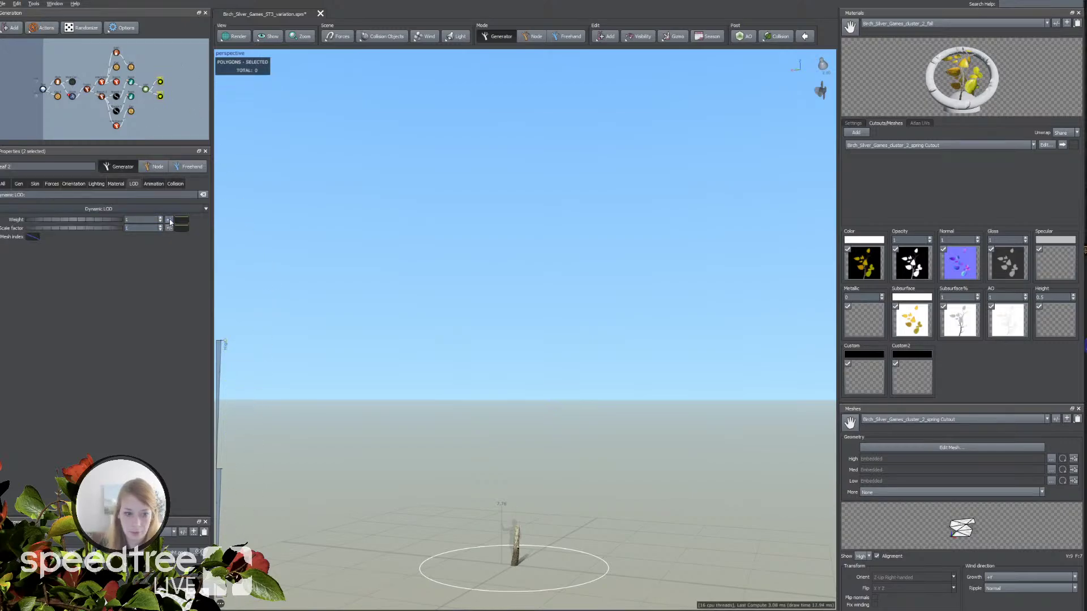
left_click(169, 219)
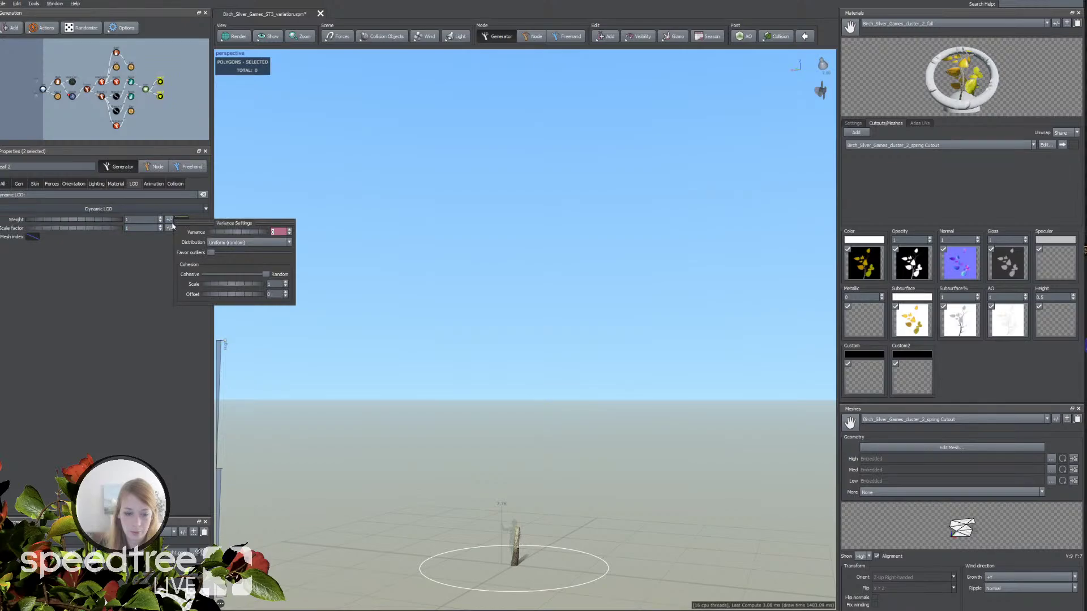
Step: Reopen the saved Birch_Silver_Games_ST3_variation.spm and close the modified copy without saving its changes
key("ctrl+o")
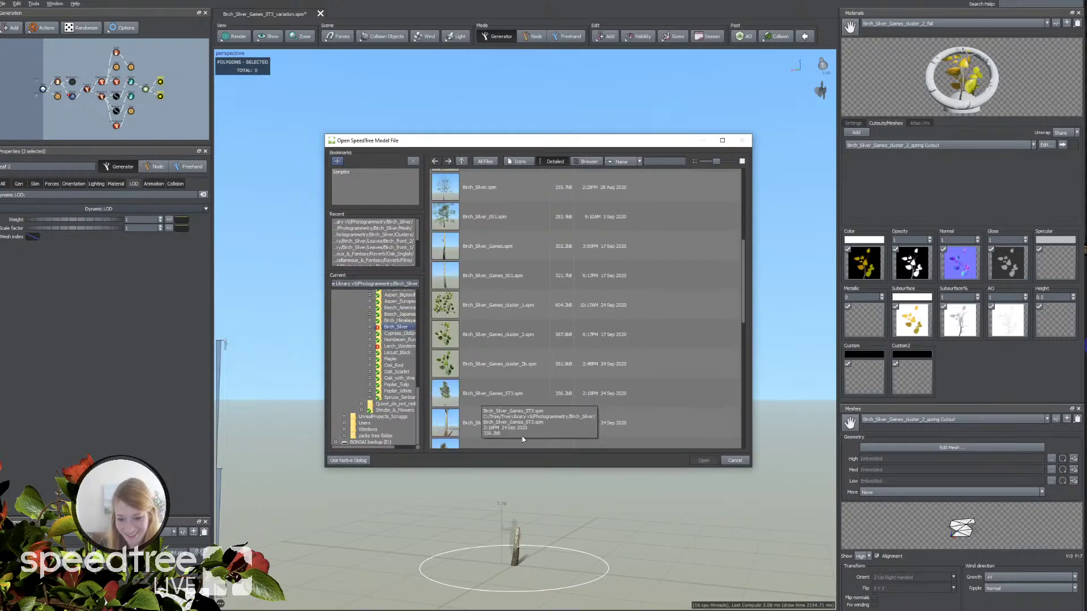
left_click(478, 434)
left_click(706, 462)
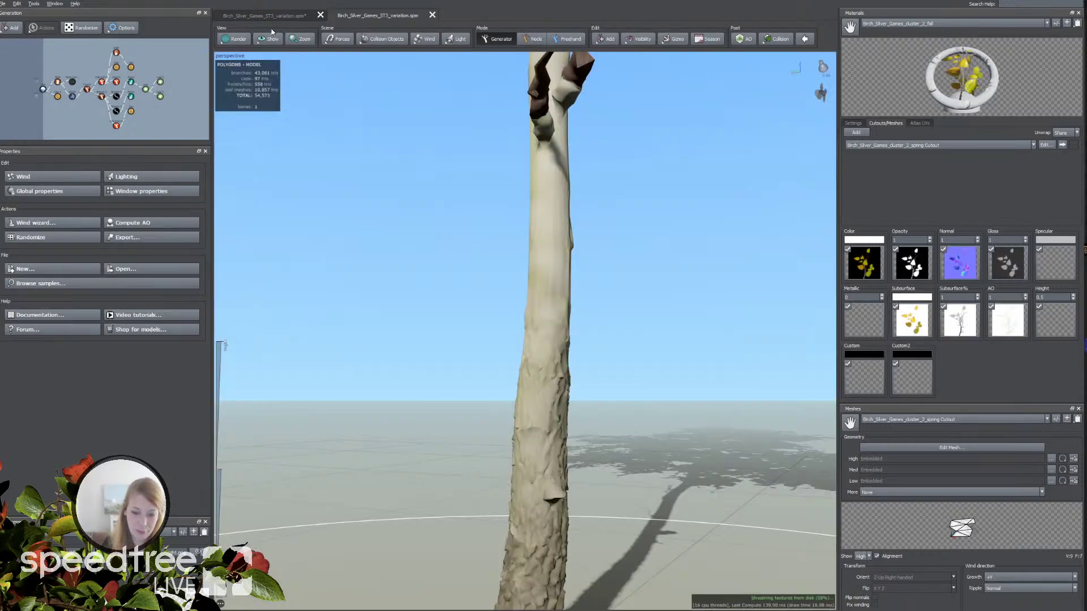
left_click(286, 15)
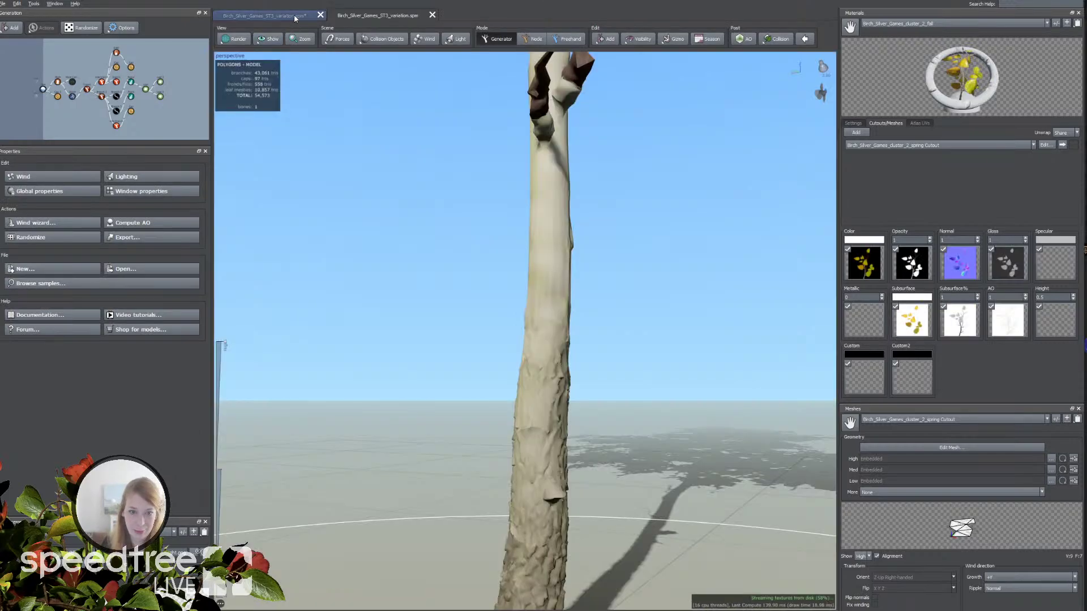
left_click(321, 15)
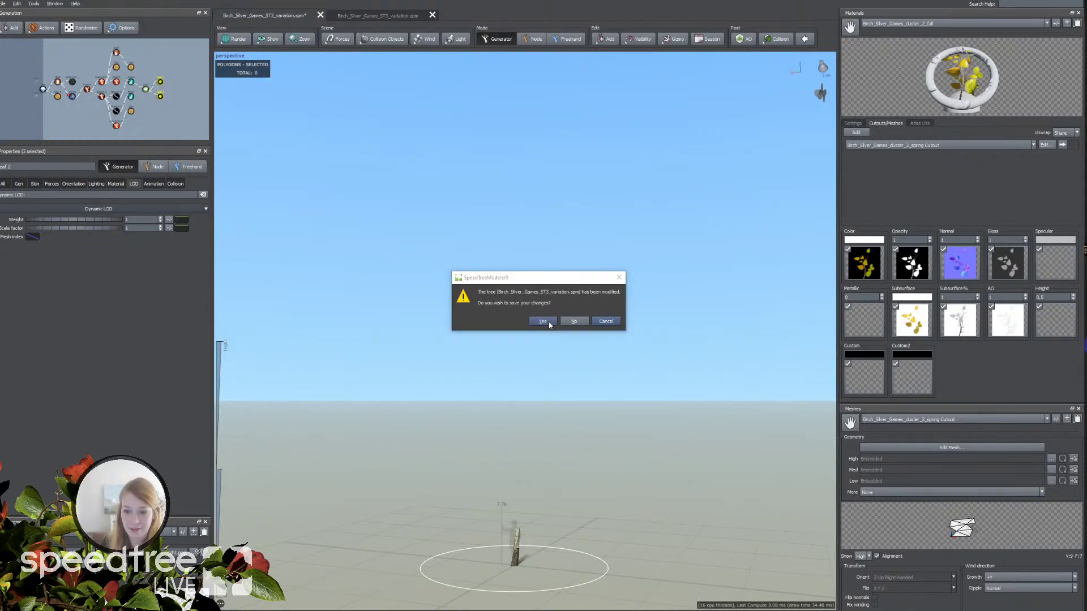
left_click(575, 322)
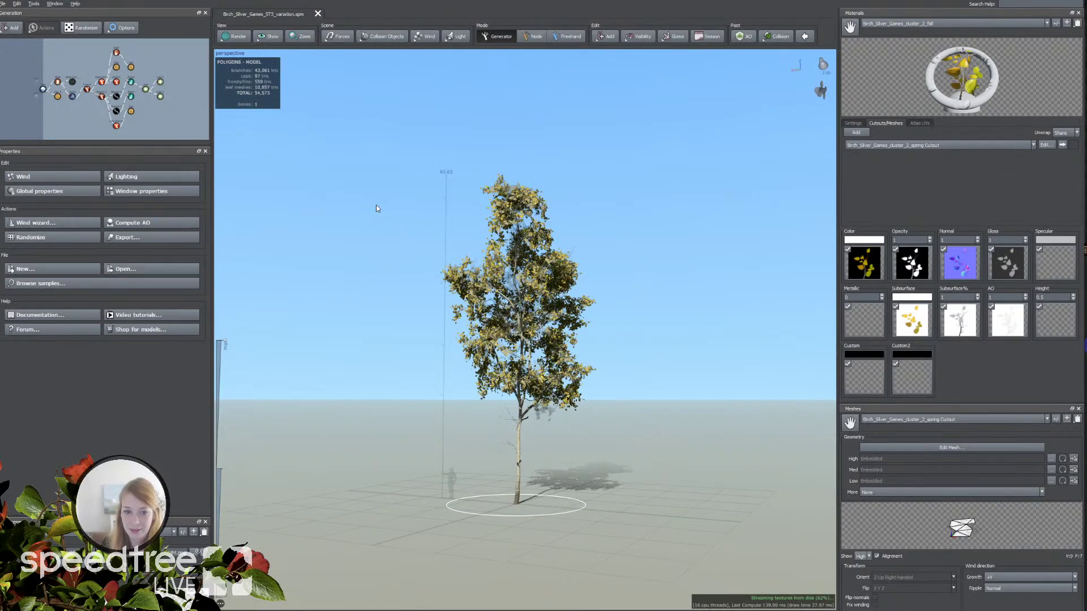
Step: Set the trunk generator's dynamic LOD weight to 10 in the reopened birch
left_click(76, 179)
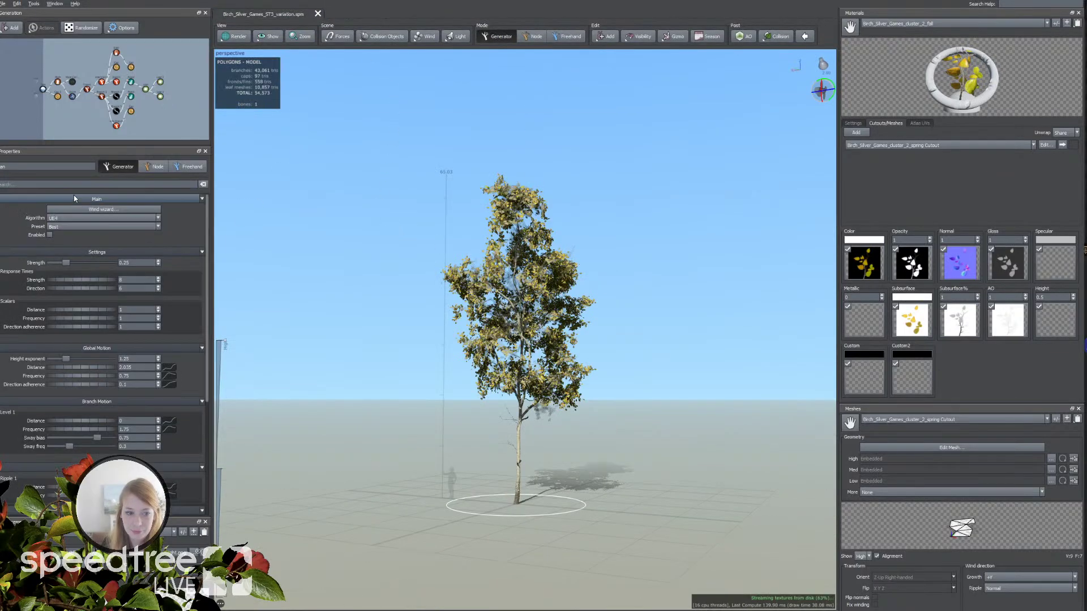
left_click(70, 193)
left_click(70, 193)
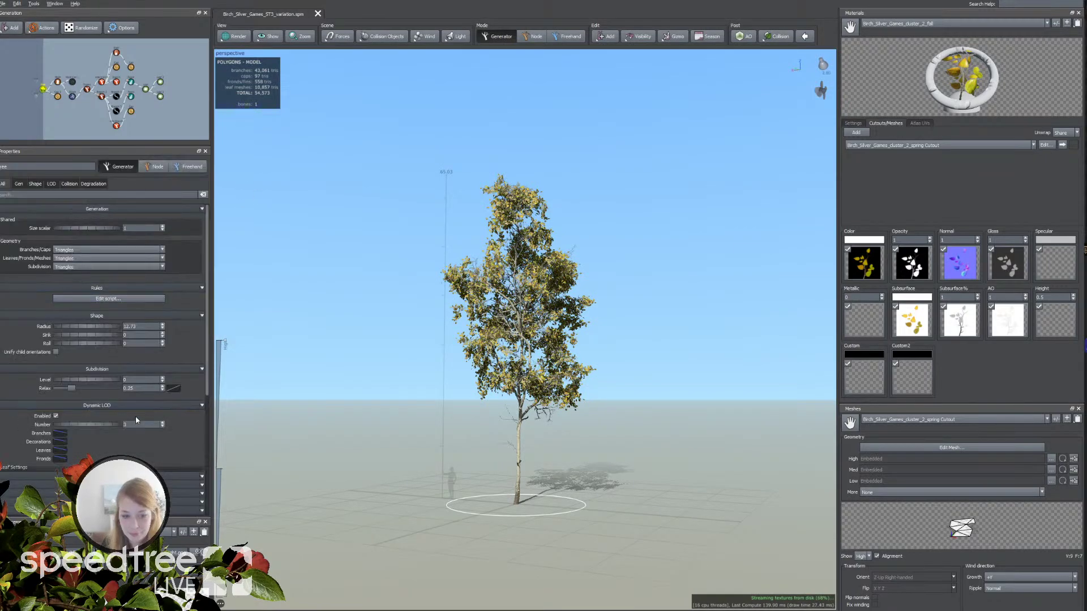
scroll(413, 476, "up", 3)
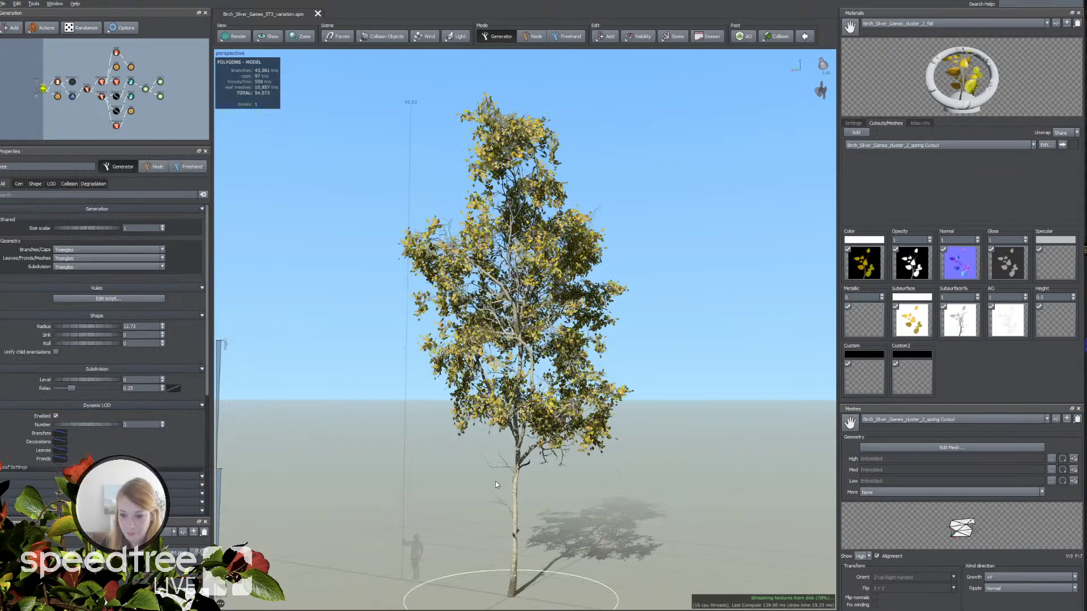
left_click(504, 501)
left_click(122, 233)
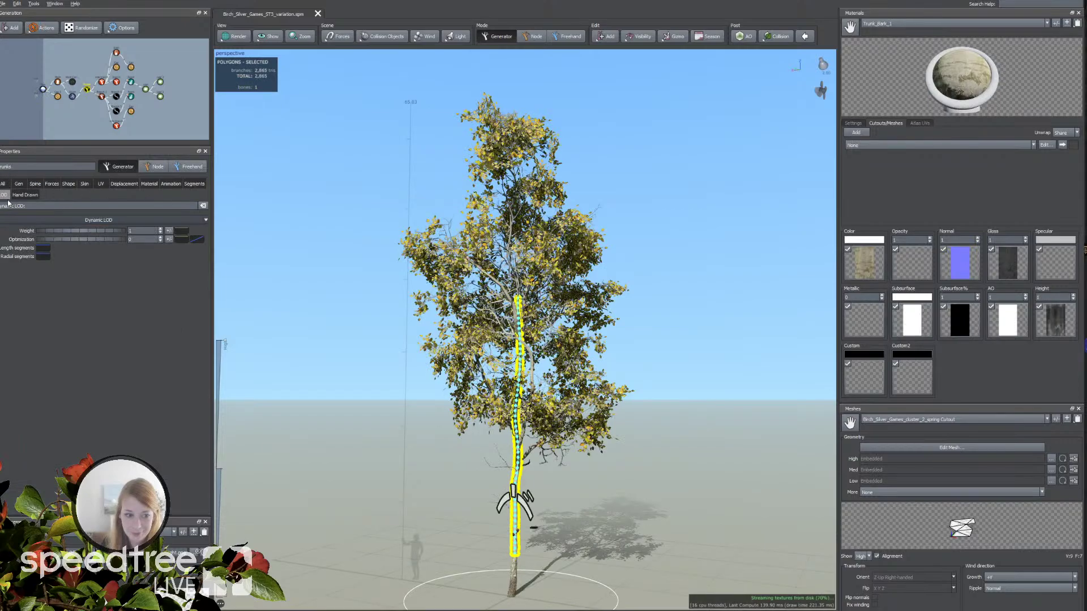
type("10")
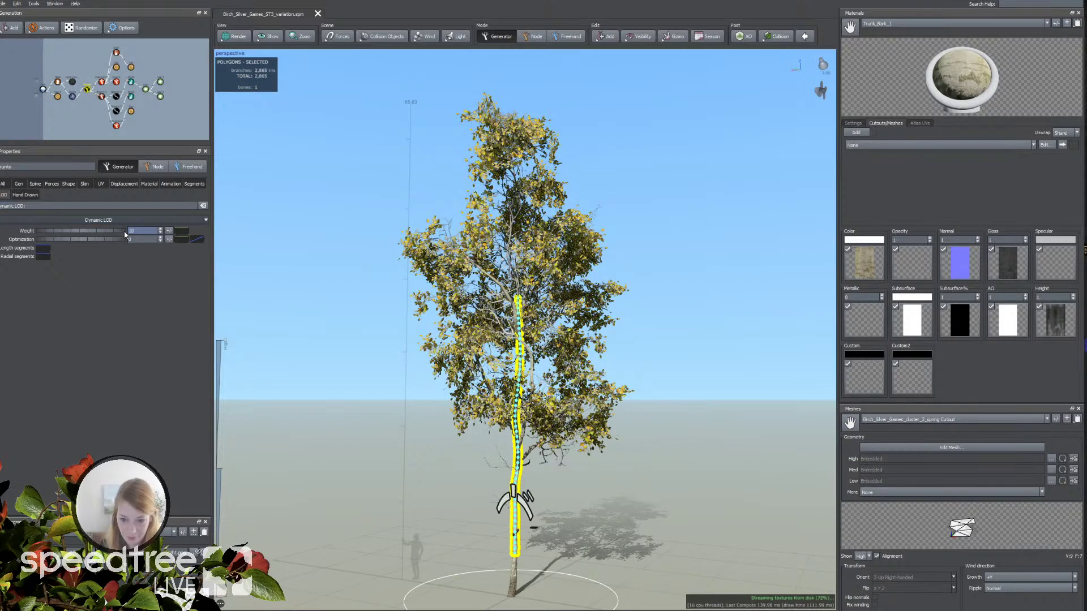
key("Return")
Step: Clear the dynamic LOD weight variance on the outer leaf generators one at a time, and preview the birch through its LOD range
left_click(160, 81)
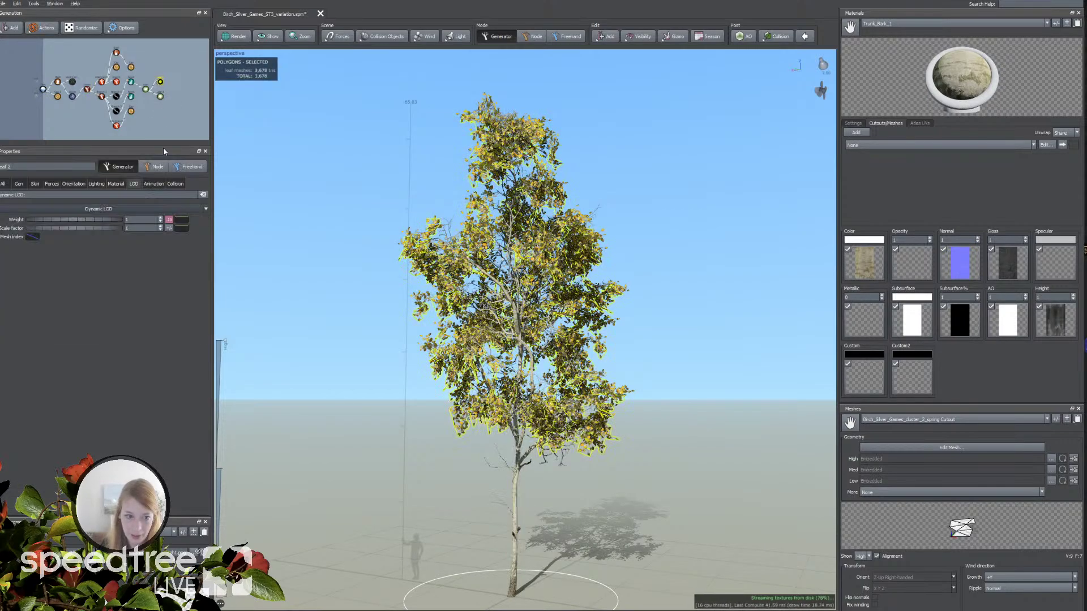
left_click(168, 220)
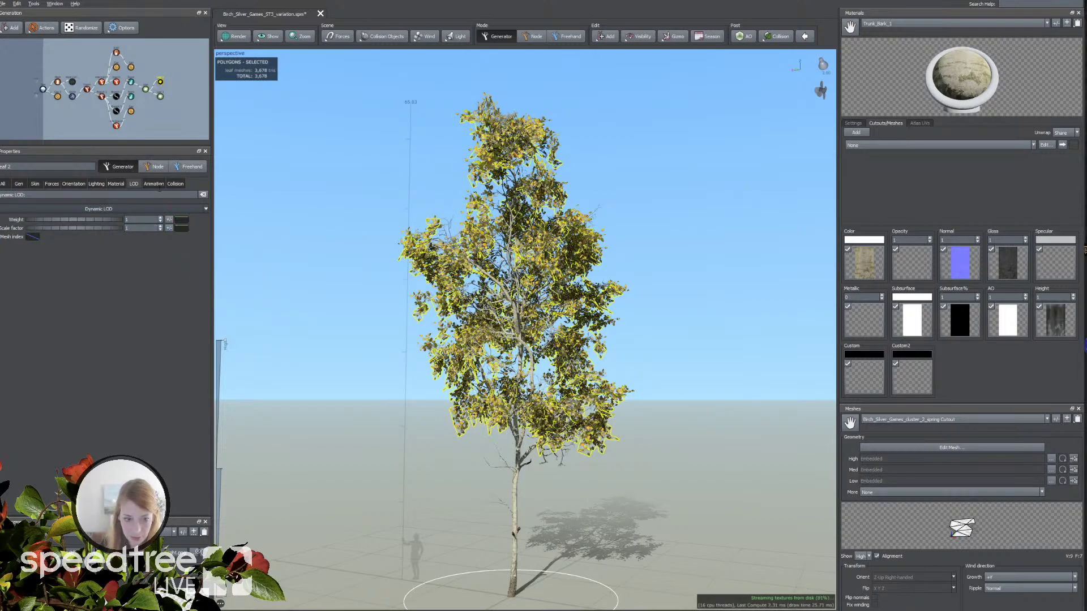
left_click(161, 97)
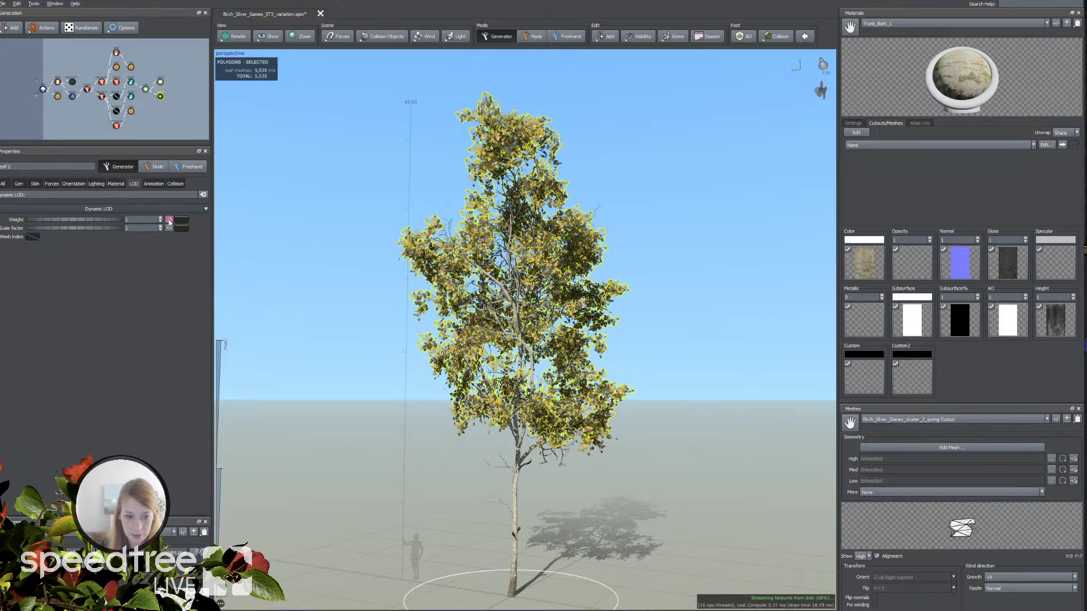
left_click(170, 116)
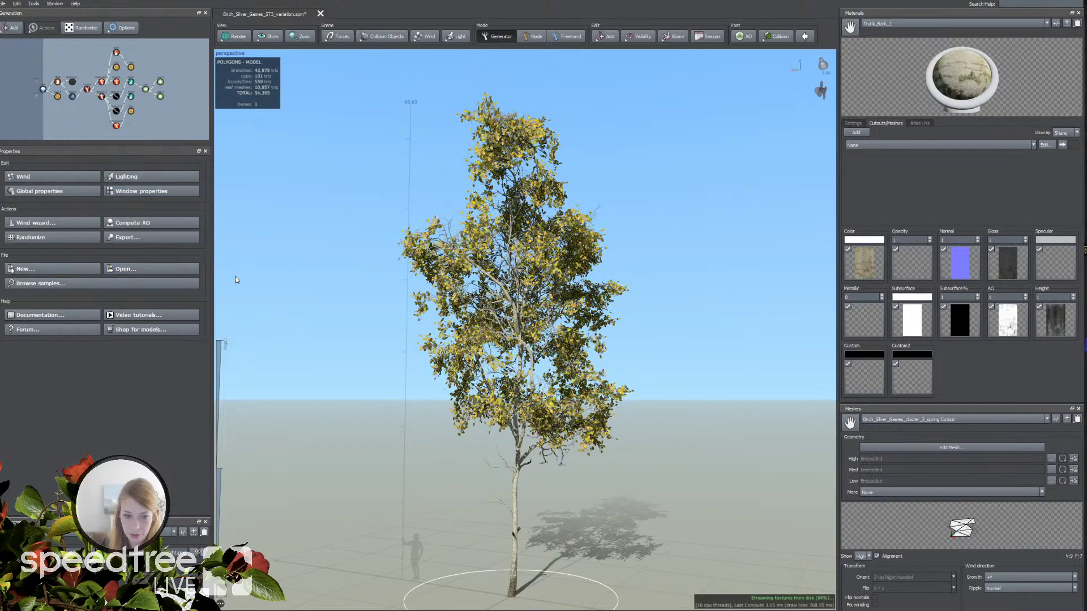
mouse_move(228, 351)
left_click_drag(233, 375, 232, 410)
left_click_drag(252, 561, 286, 281)
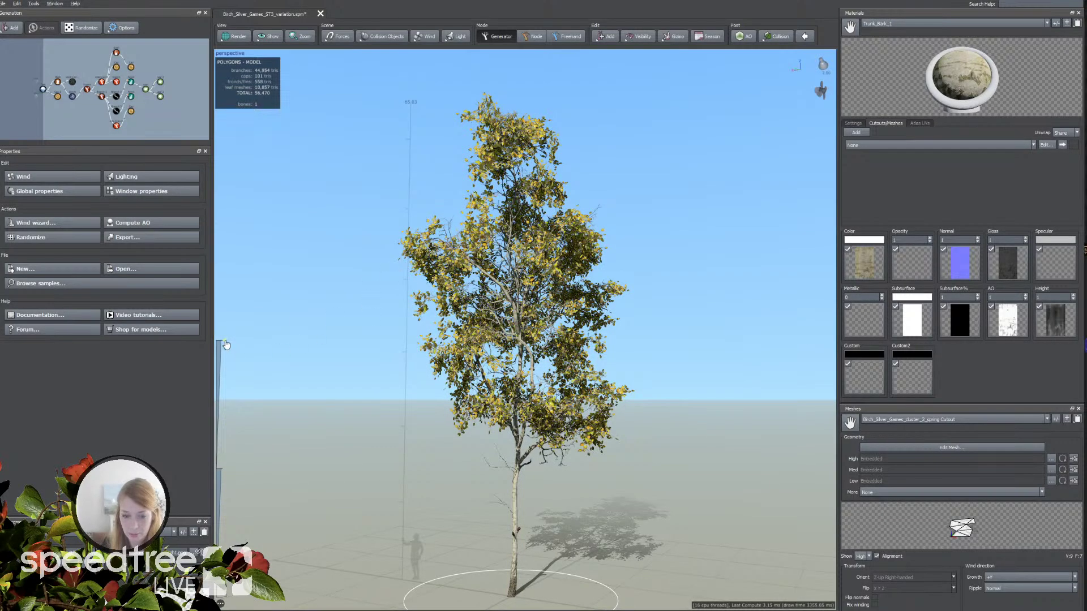
left_click_drag(226, 345, 253, 329)
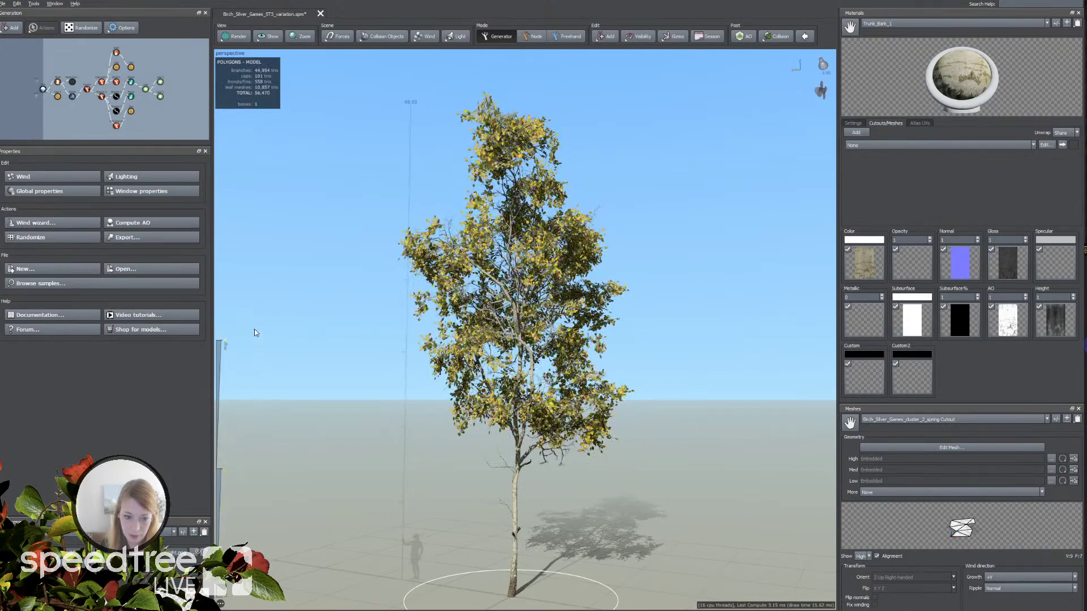
Step: Try a dynamic LOD weight variance of 0.15 on the upper outer leaf generator, and undo it
left_click(160, 81)
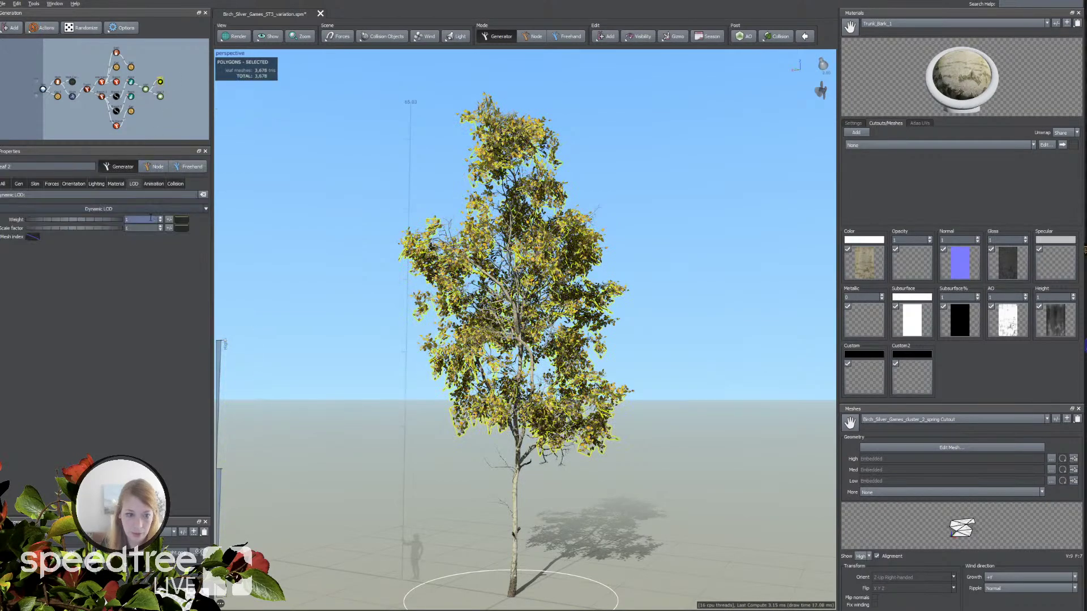
left_click(168, 219)
type(".15")
key("Return")
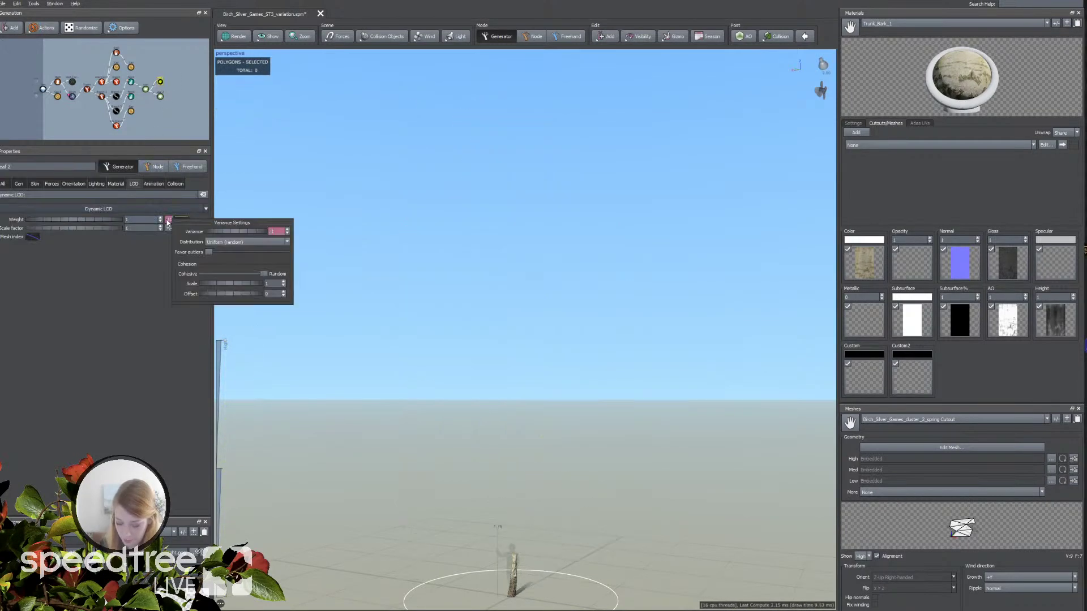
left_click(167, 238)
left_click(169, 228)
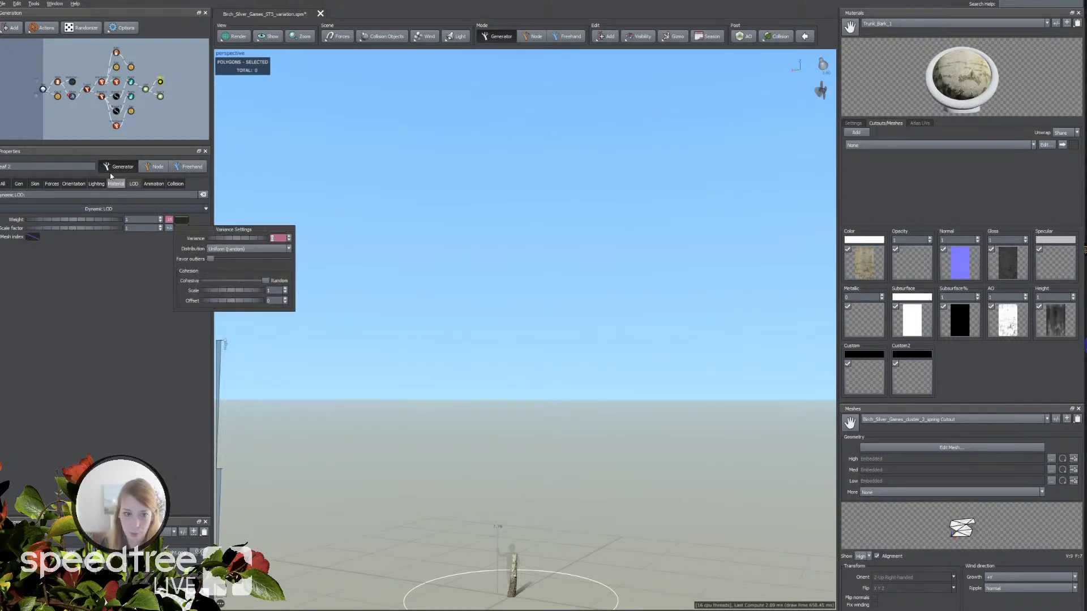
left_click(17, 3)
left_click(23, 15)
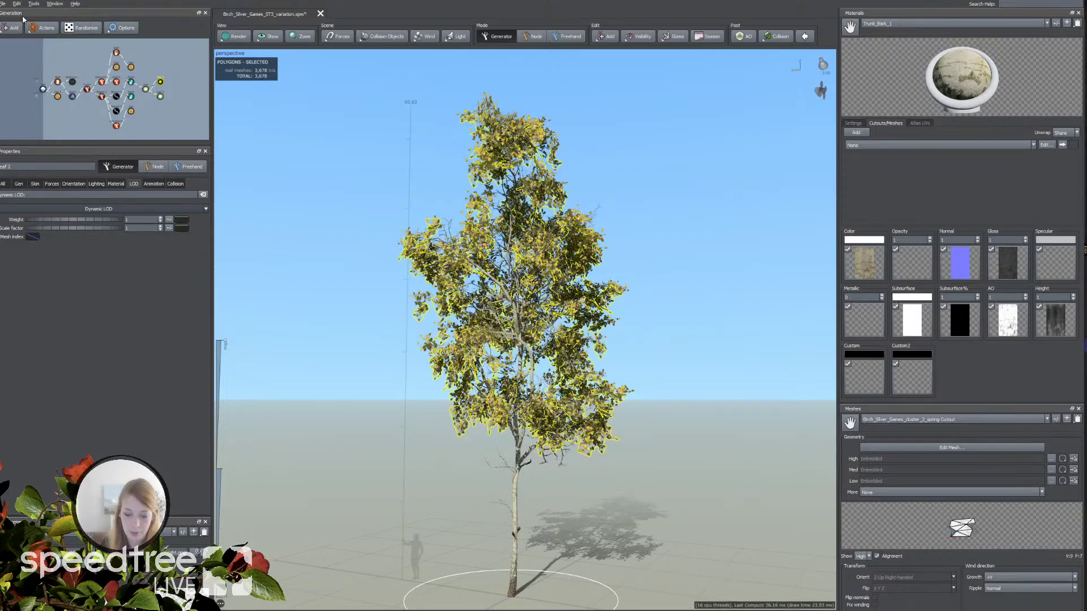
left_click(274, 363)
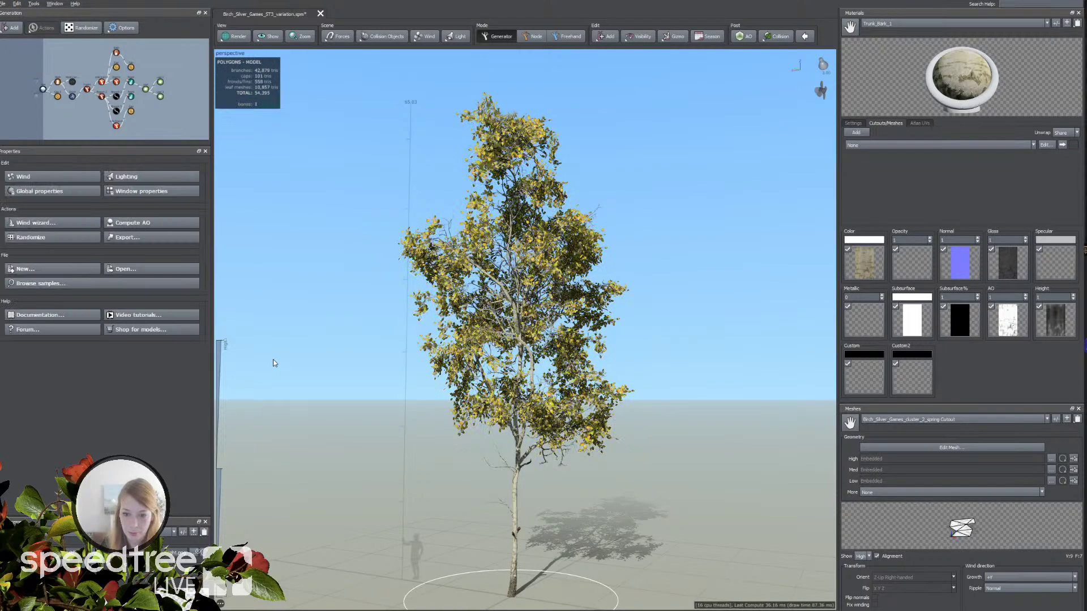
Step: Set the dynamic LOD weight variance of the lower outer leaf generator to 1, and preview the birch through its LOD range
left_click(161, 97)
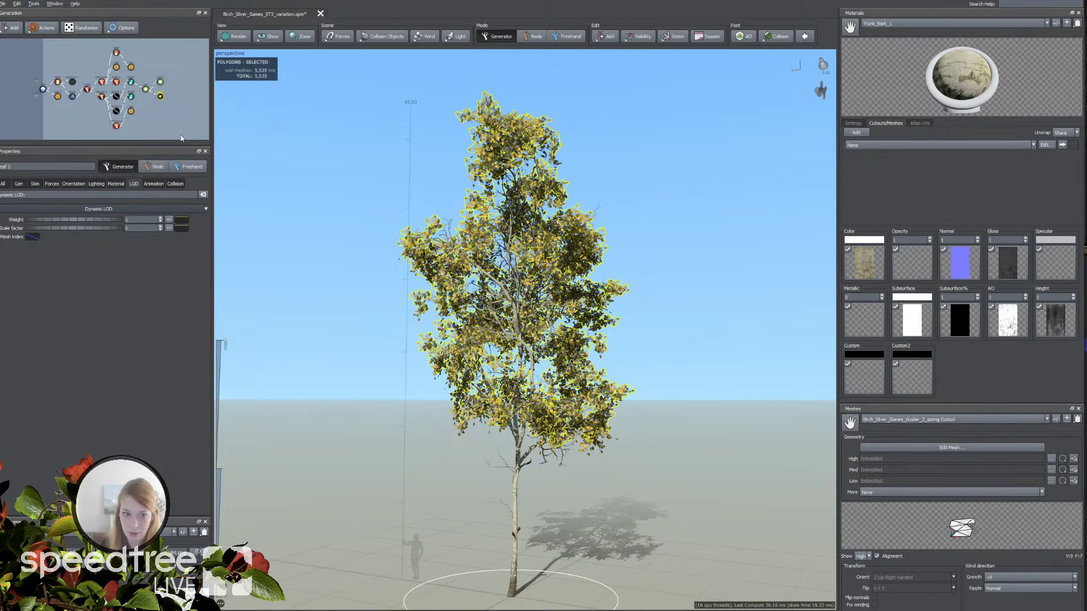
left_click(169, 220)
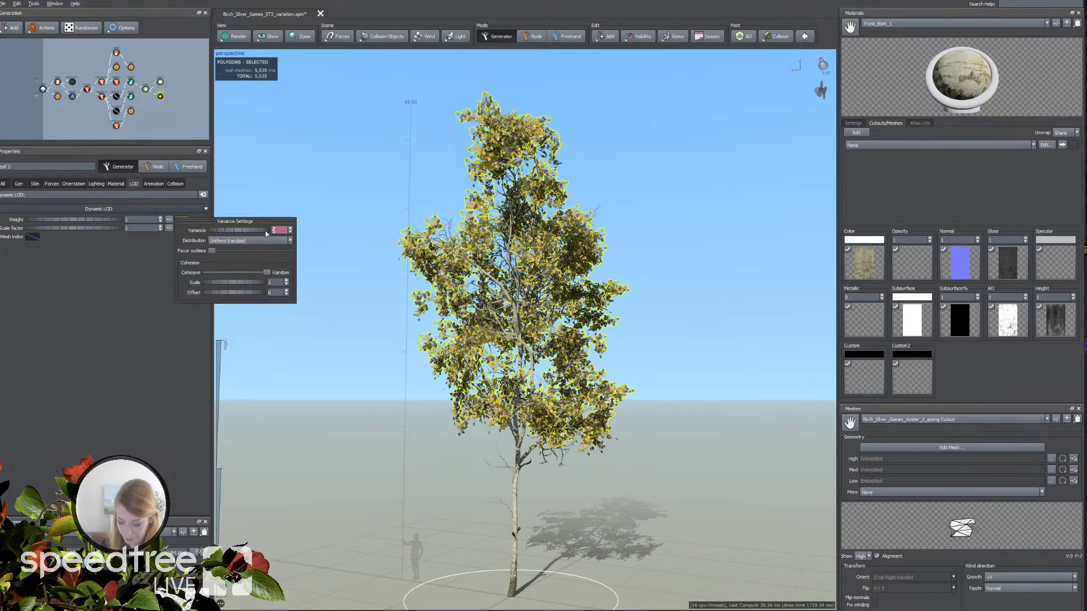
type("1")
key("Return")
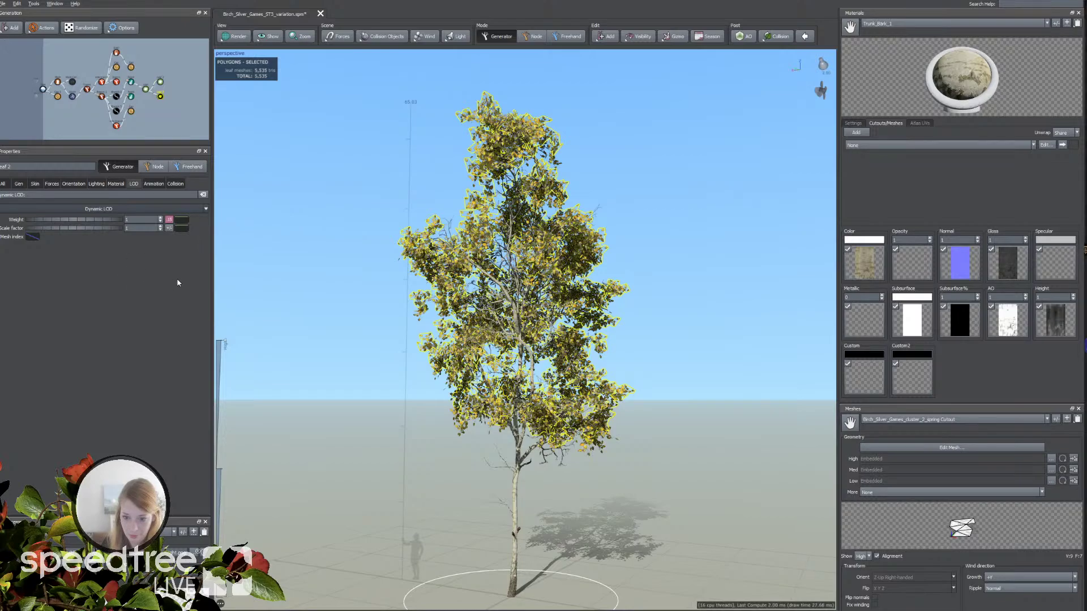
left_click(249, 287)
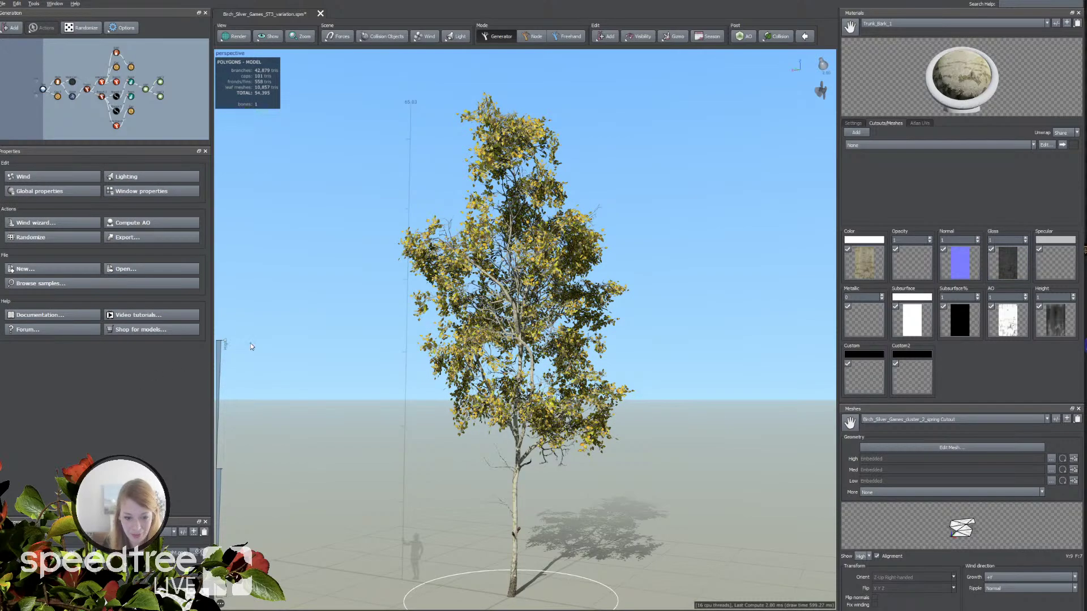
left_click_drag(227, 343, 227, 422)
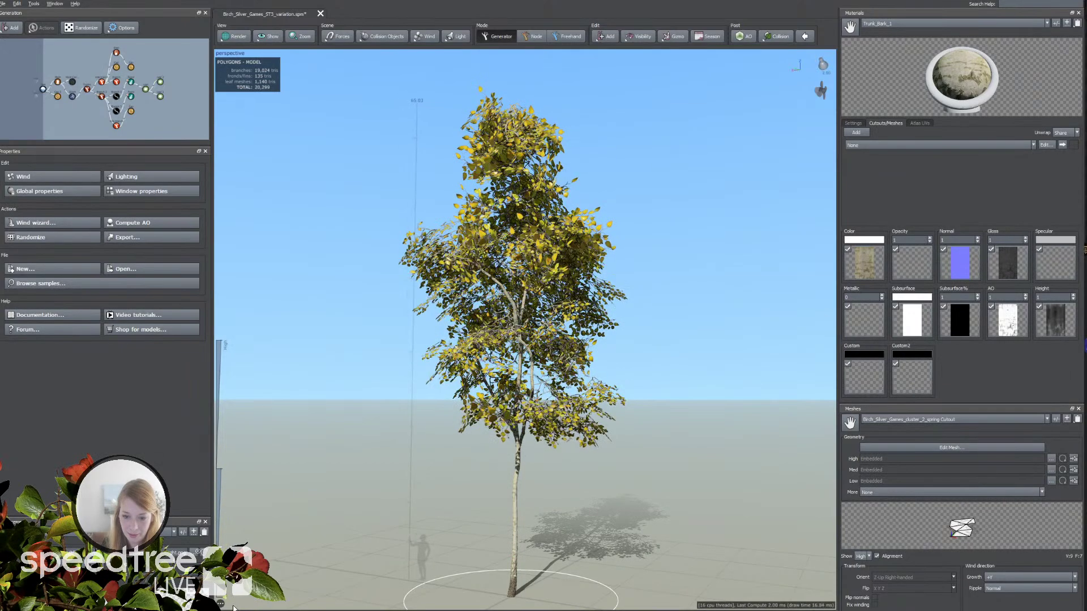
left_click_drag(233, 609, 246, 338)
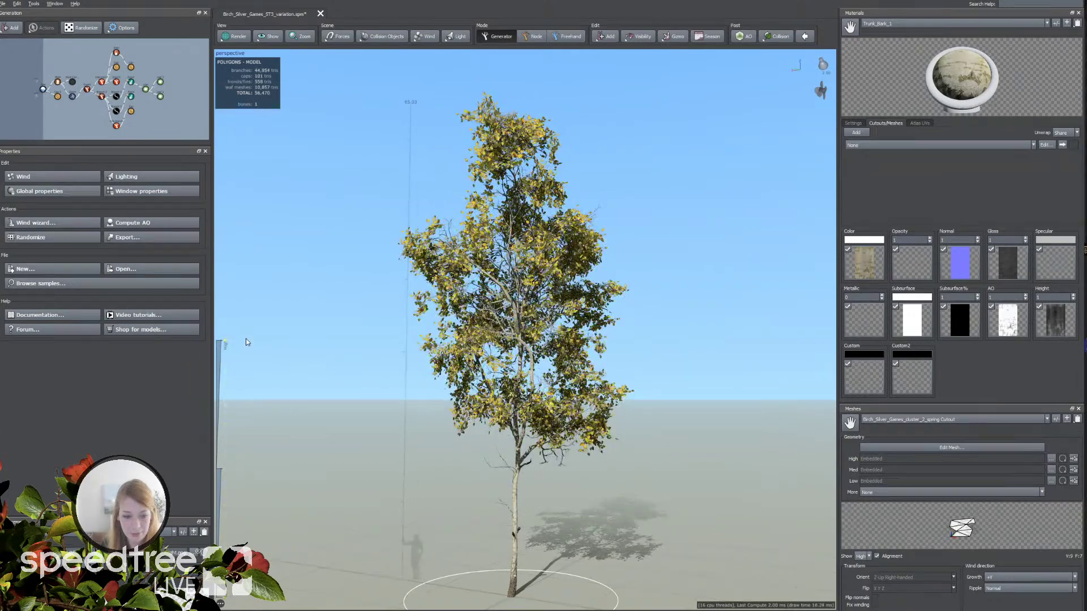
Step: Inspect the dynamic LOD mesh index curve of the inner leaf generator and preview the birch's LOD transitions
left_click(64, 195)
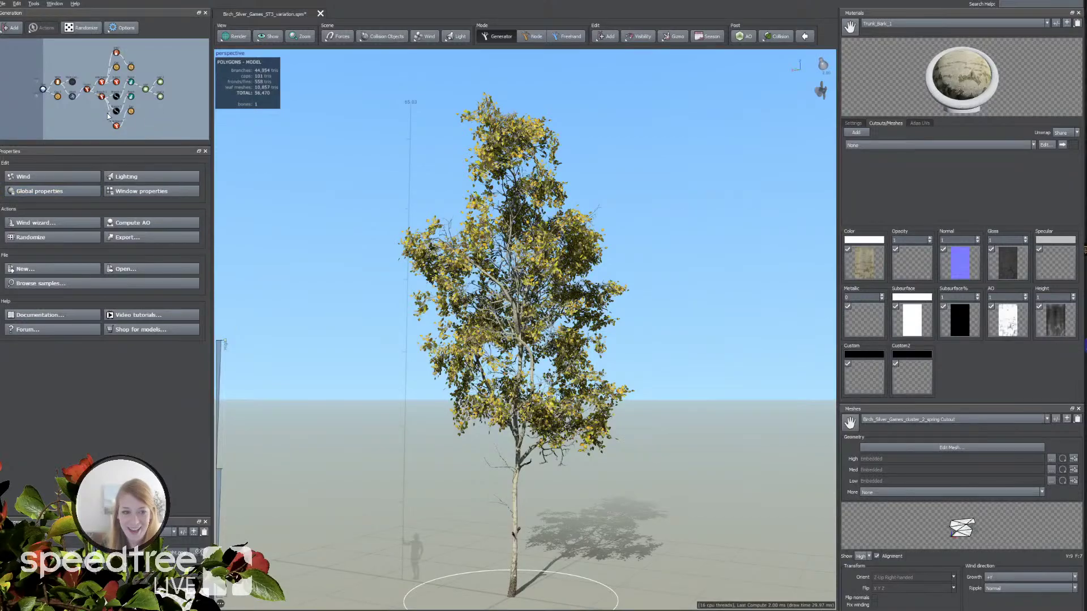
left_click(147, 91)
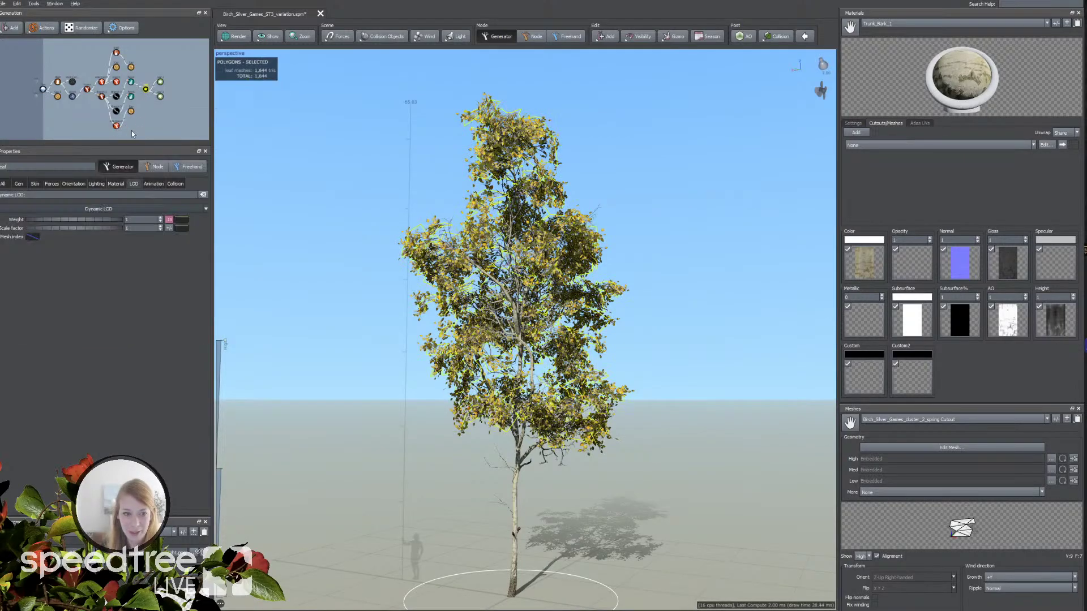
left_click(33, 237)
left_click(246, 361)
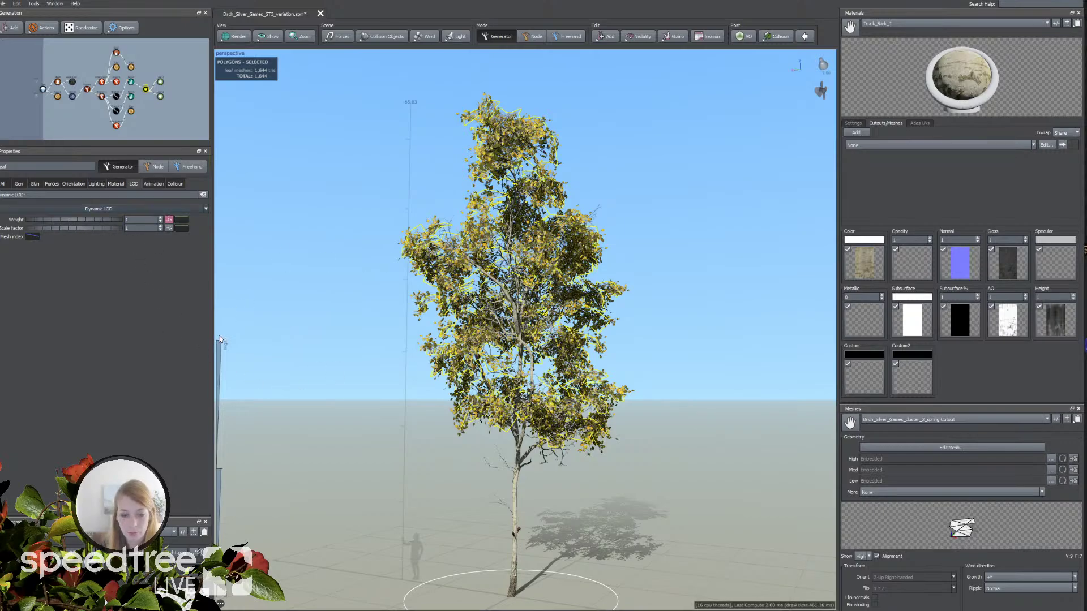
mouse_move(221, 340)
left_mouse_down()
mouse_move(241, 597)
mouse_move(257, 355)
left_mouse_up()
Step: Adjust the trunk generator's dynamic LOD weight slightly to recompute the LODs, and preview the birch down to its lowest LOD
left_click(86, 89)
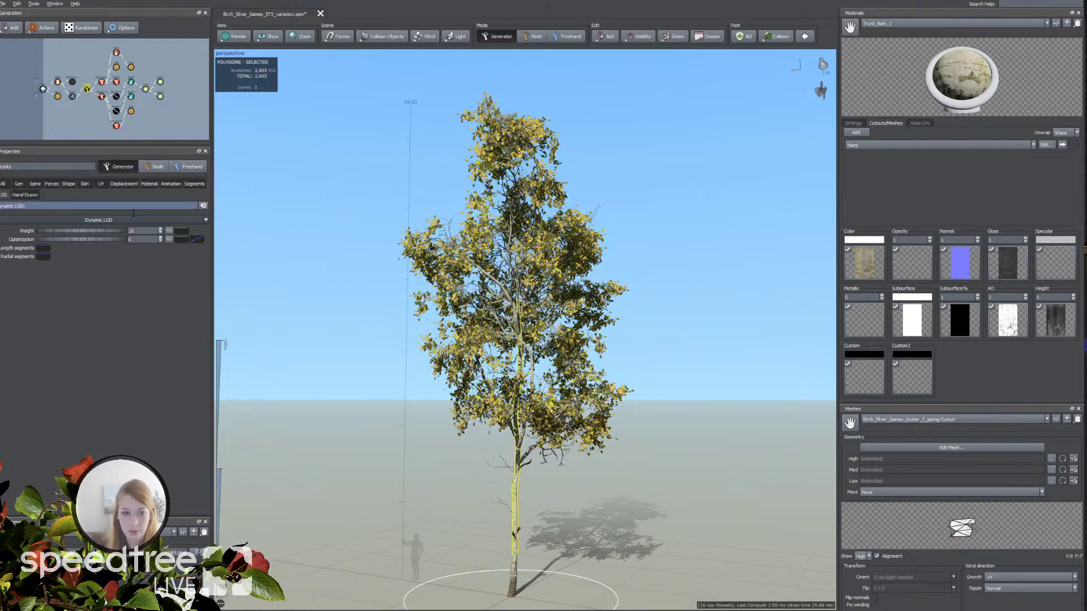
left_click(282, 301)
mouse_move(225, 345)
left_mouse_down()
mouse_move(221, 583)
mouse_move(235, 483)
mouse_move(225, 363)
mouse_move(251, 600)
left_mouse_up()
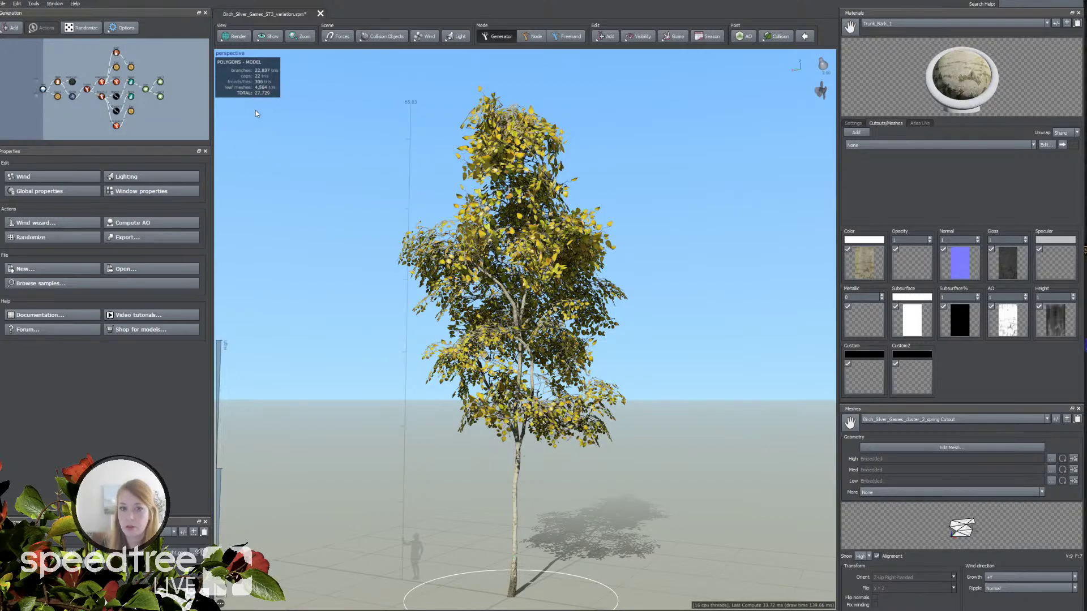
left_click(226, 600)
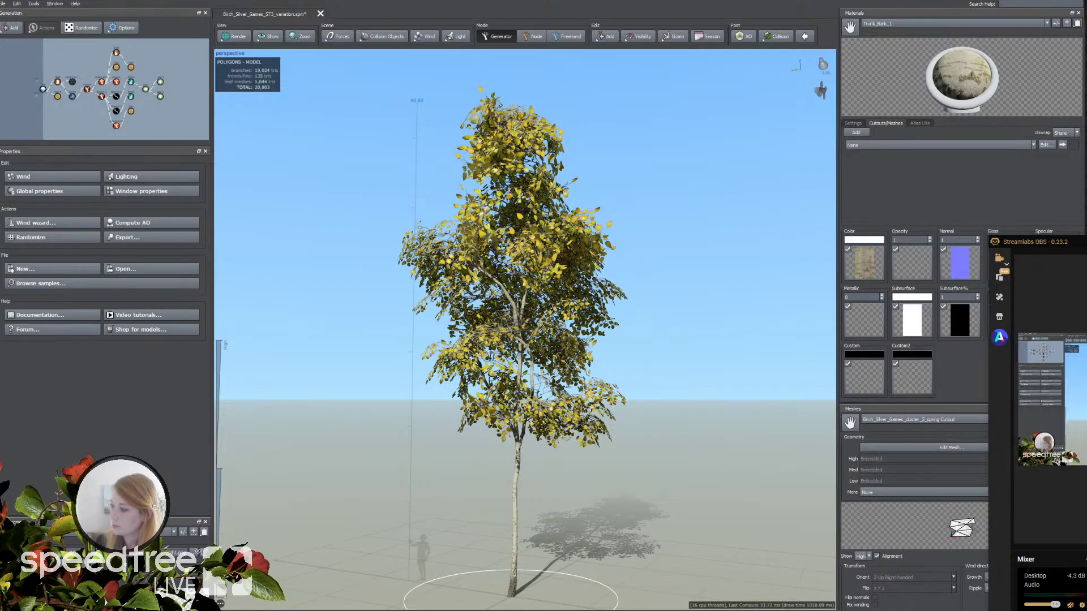
left_click_drag(992, 242, 1082, 247)
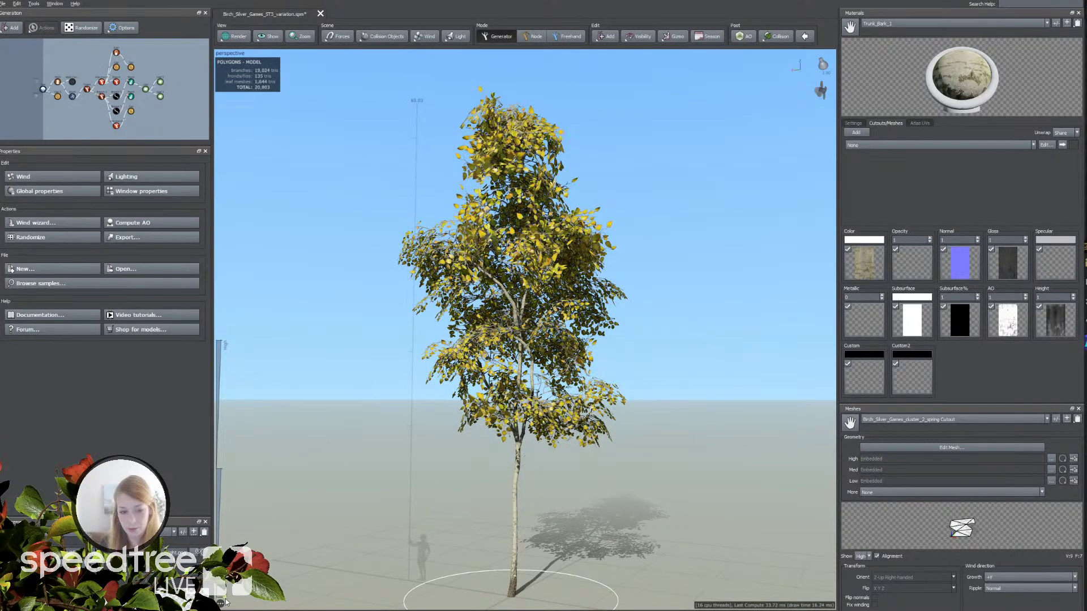
Step: Lower the end point of the tree's global dynamic LOD leaves profile curve to 0.125
left_click(53, 191)
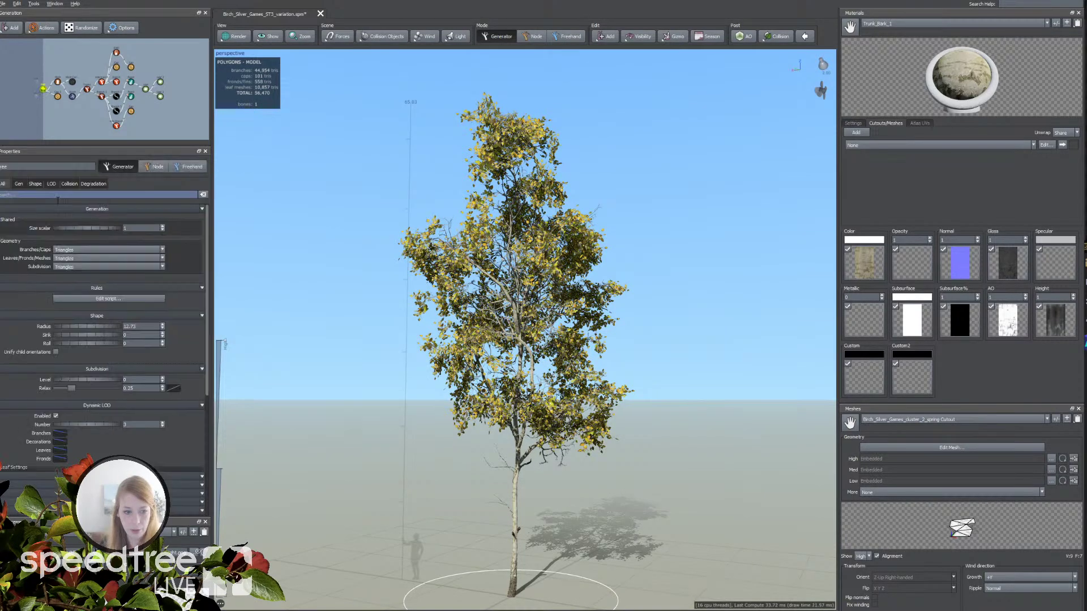
left_click(61, 450)
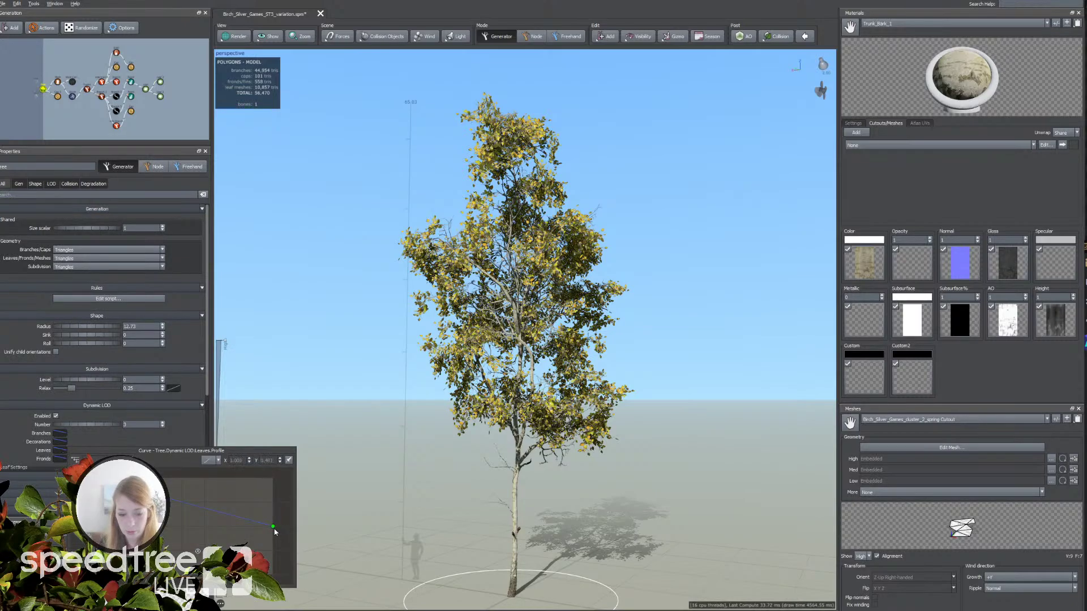
left_click_drag(274, 530, 272, 562)
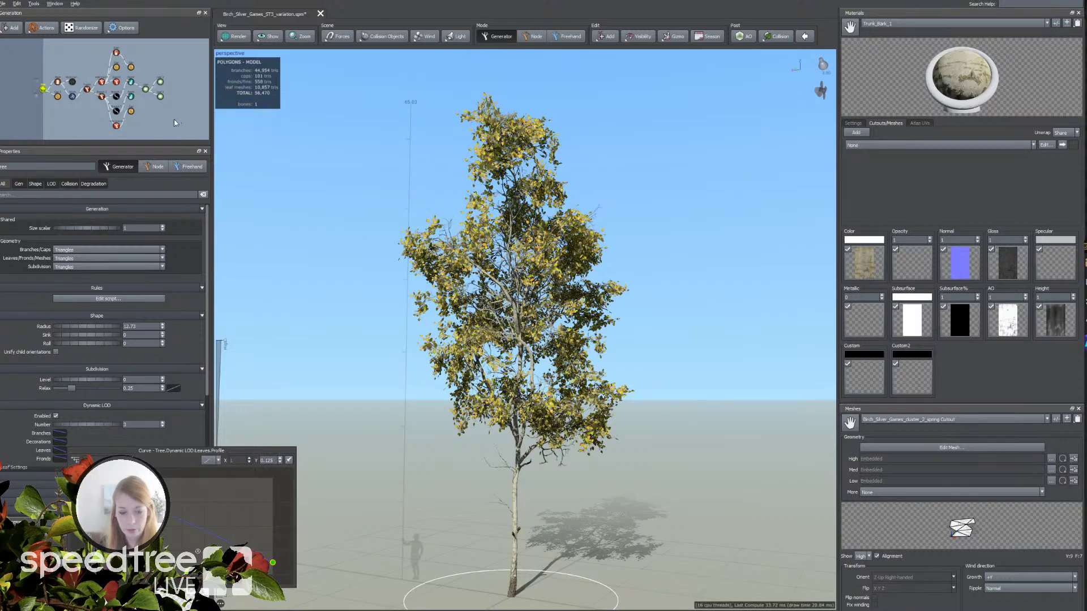
Step: Try a dynamic LOD weight of 10 on the upper frond generator, and undo the recent weight changes
left_click(145, 89)
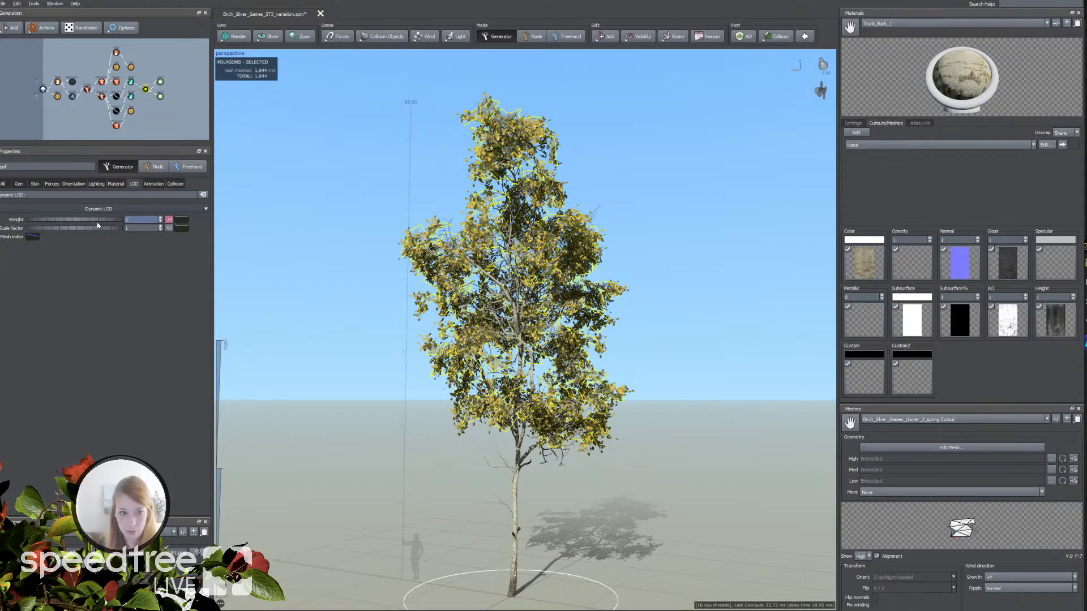
left_click(142, 121)
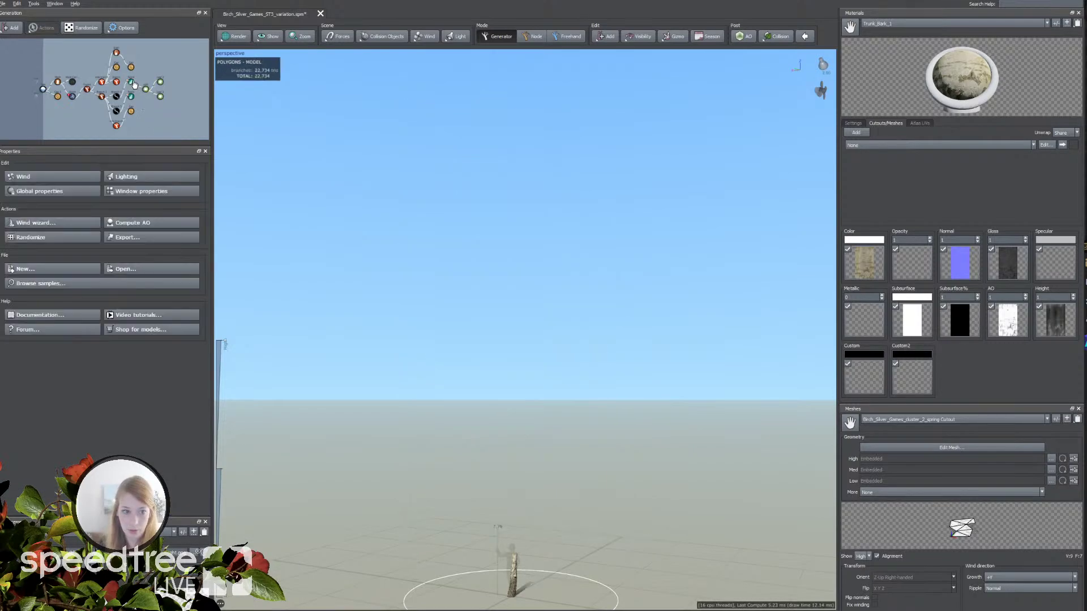
left_click(131, 82)
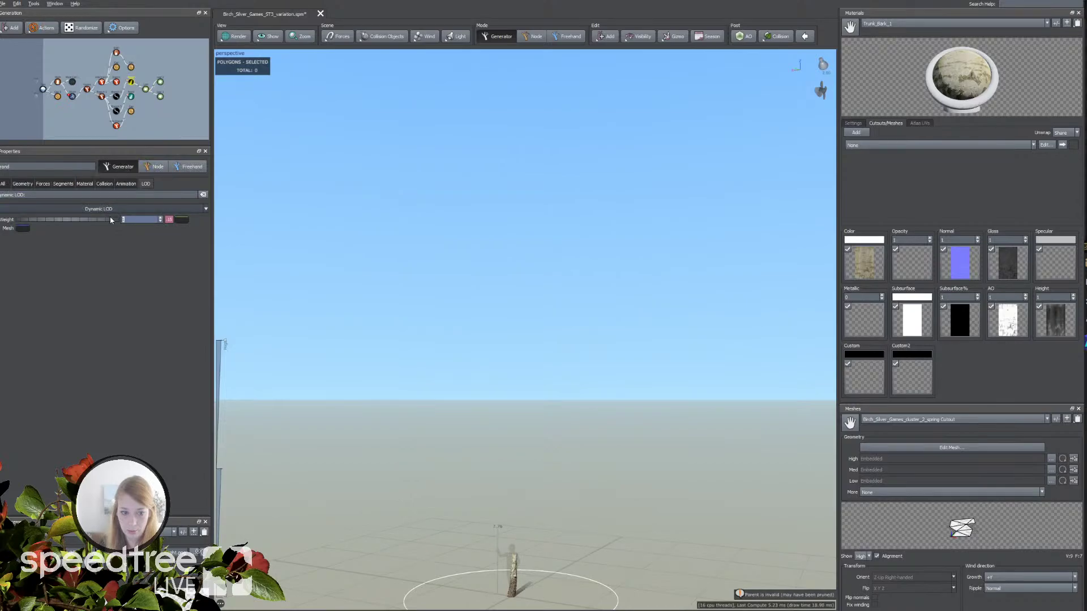
type("0")
key("Return")
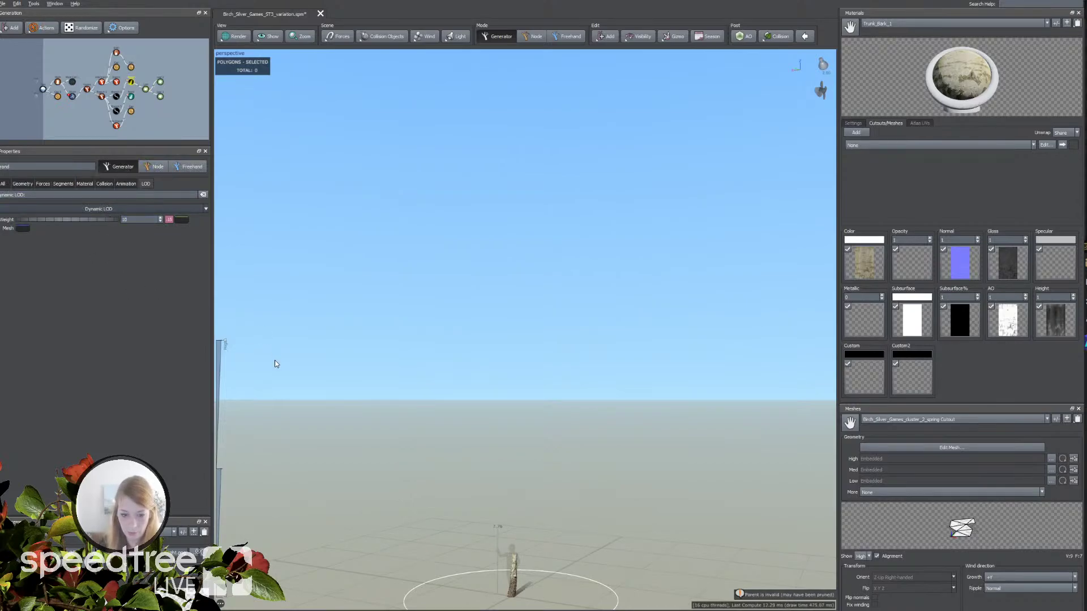
left_click_drag(223, 355, 234, 517)
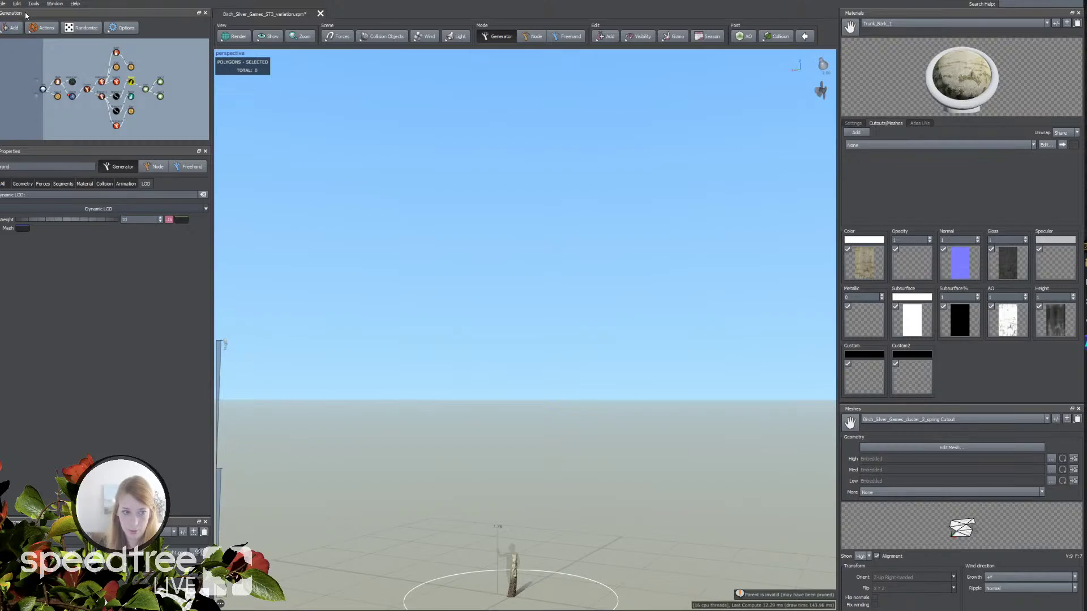
left_click(17, 5)
left_click(21, 15)
left_click(18, 4)
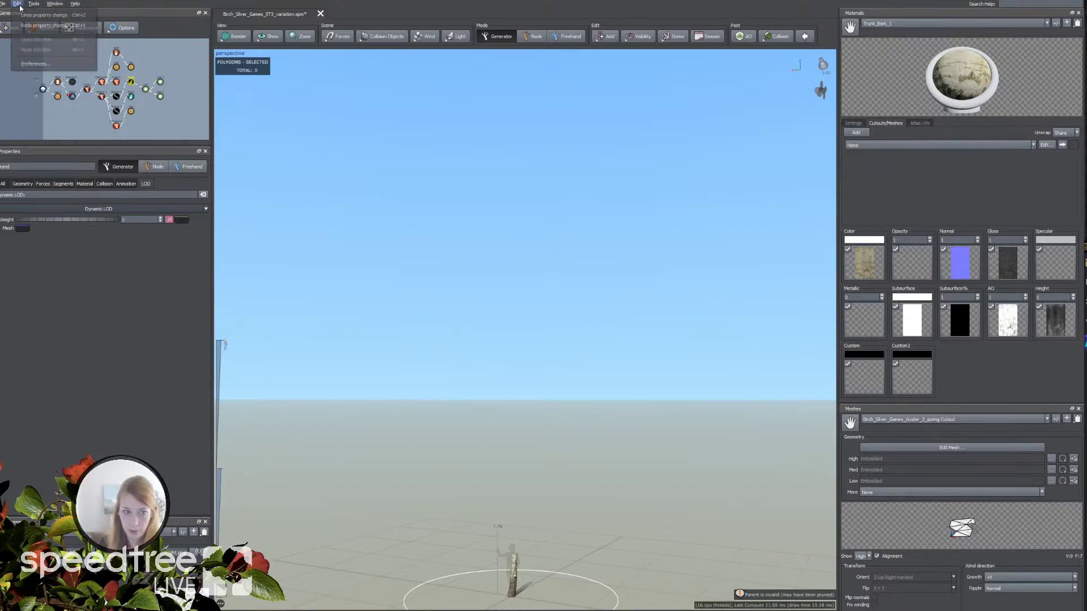
left_click(21, 14)
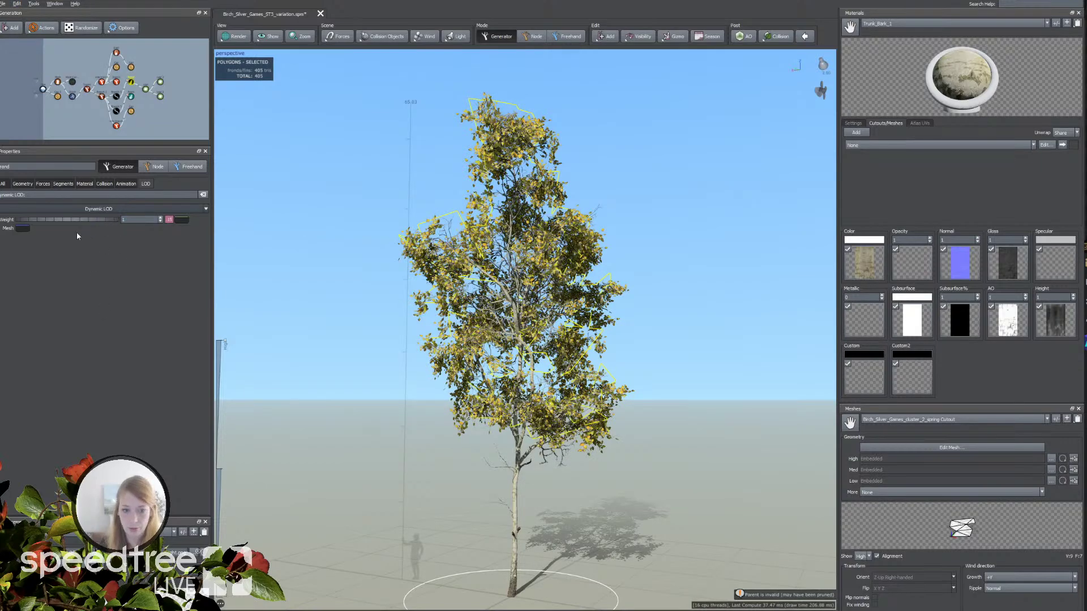
Step: Preview the birch through its LOD range before and after rechecking the tree's global dynamic LOD leaves curve
key("Escape")
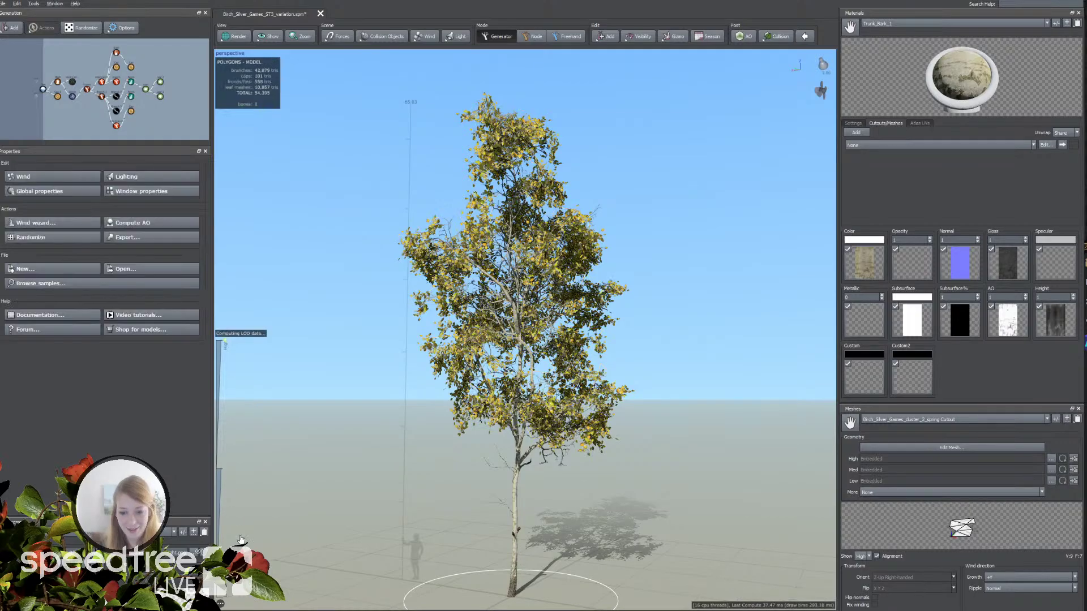
left_click_drag(225, 344, 225, 501)
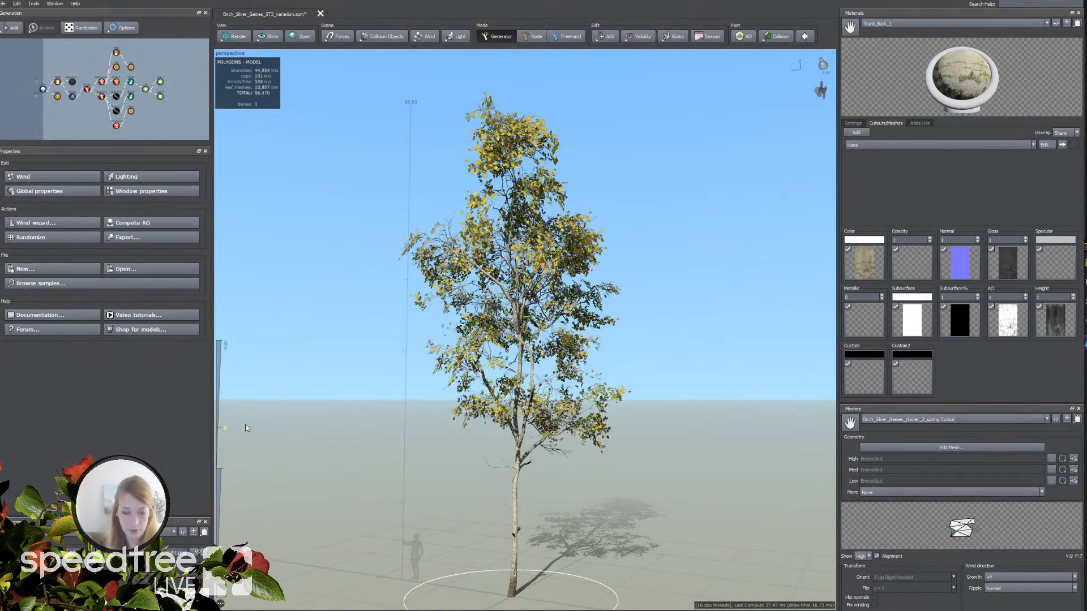
left_click(44, 195)
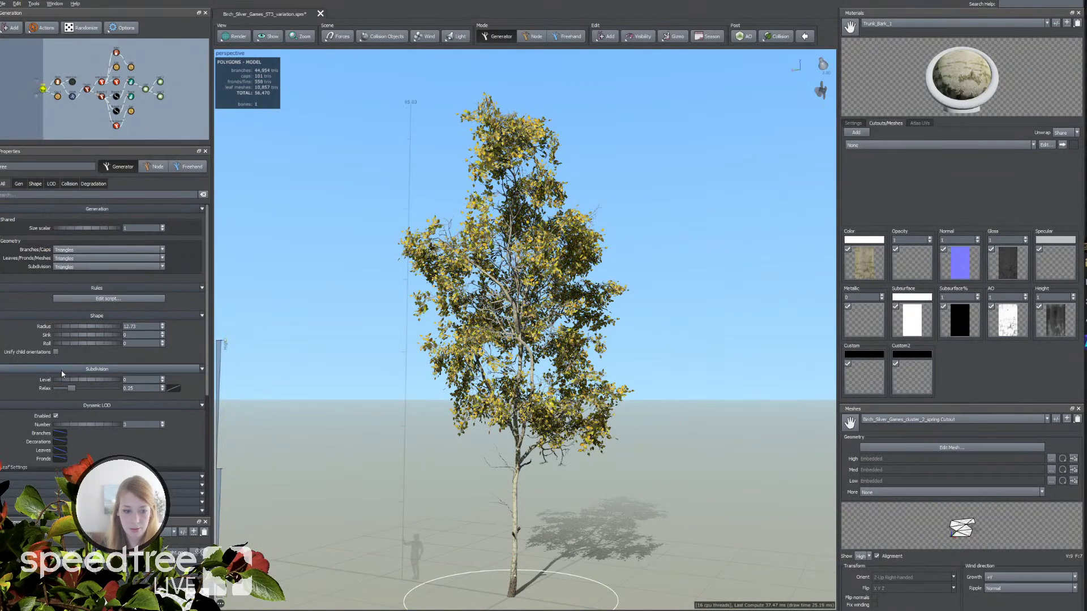
left_click(60, 450)
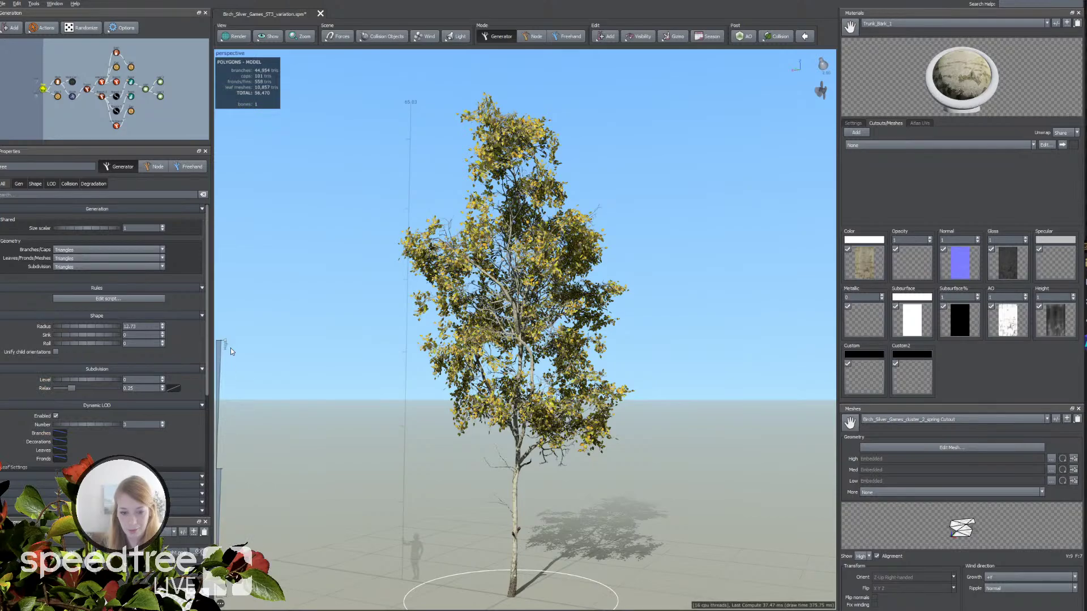
left_click_drag(225, 344, 225, 480)
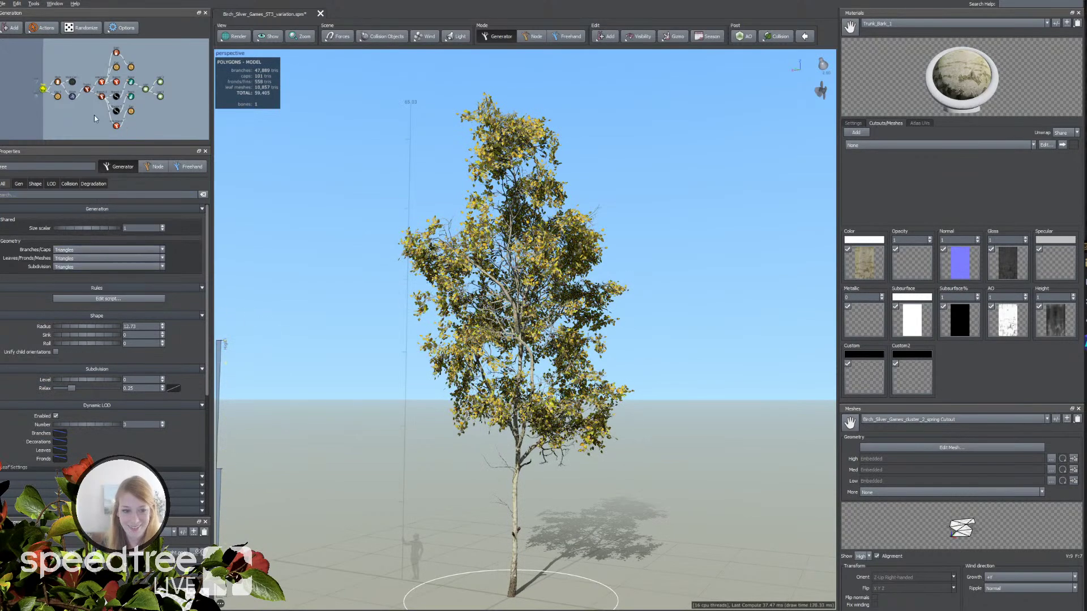
Step: Raise the trunk generator's dynamic LOD weight slightly and deselect the generator to view the whole model
left_click(87, 89)
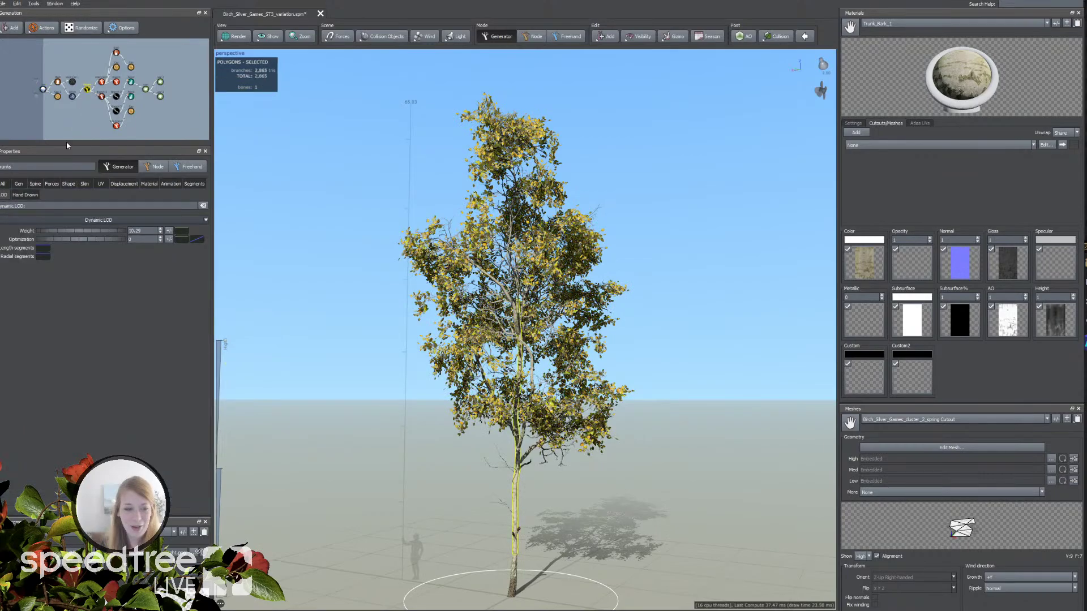
left_click(56, 229)
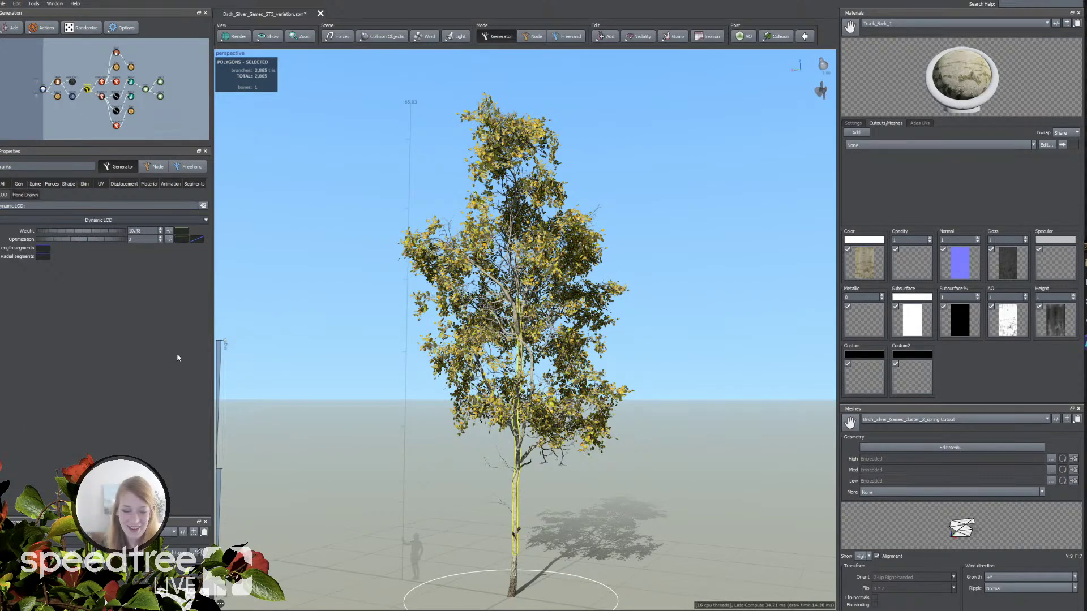
left_click(239, 345)
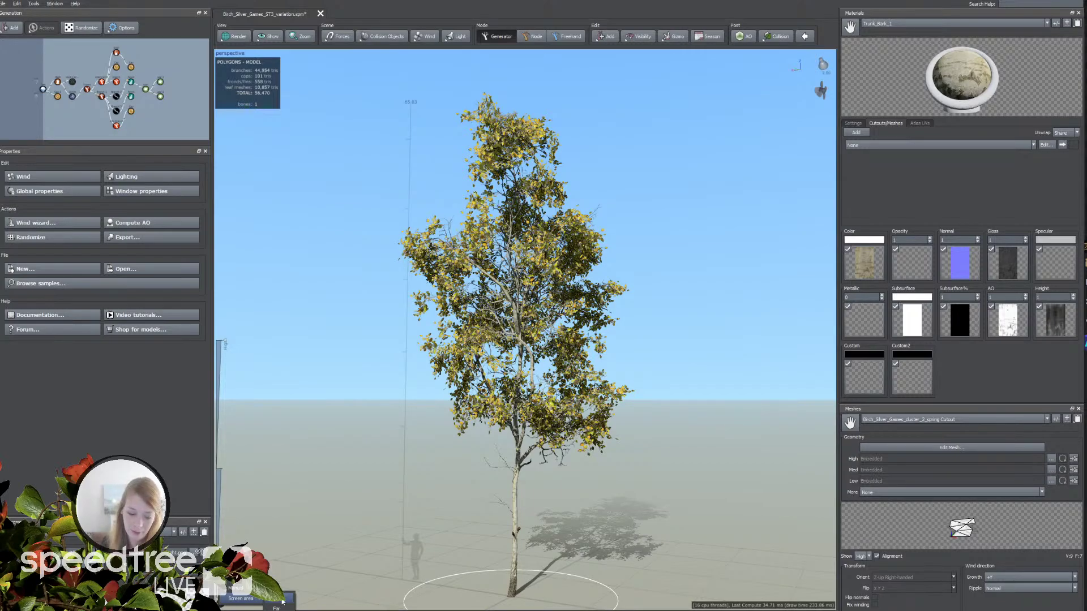
Step: Examine the birch's foliage up close and from a distance, and bring up the inner leaf generator's dynamic LOD settings
left_click(278, 606)
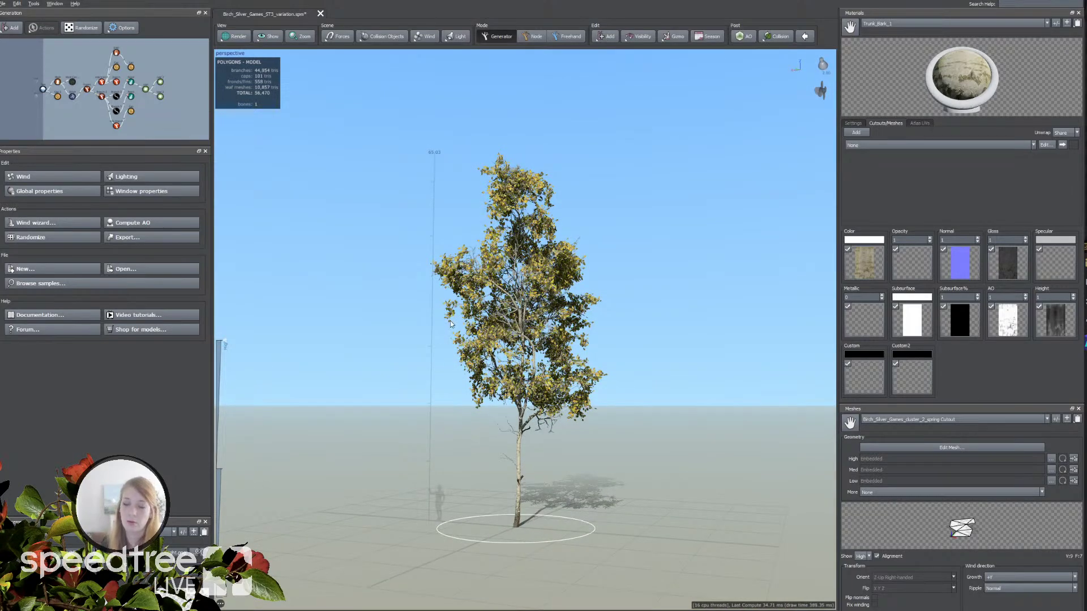
scroll(374, 329, "up", 5)
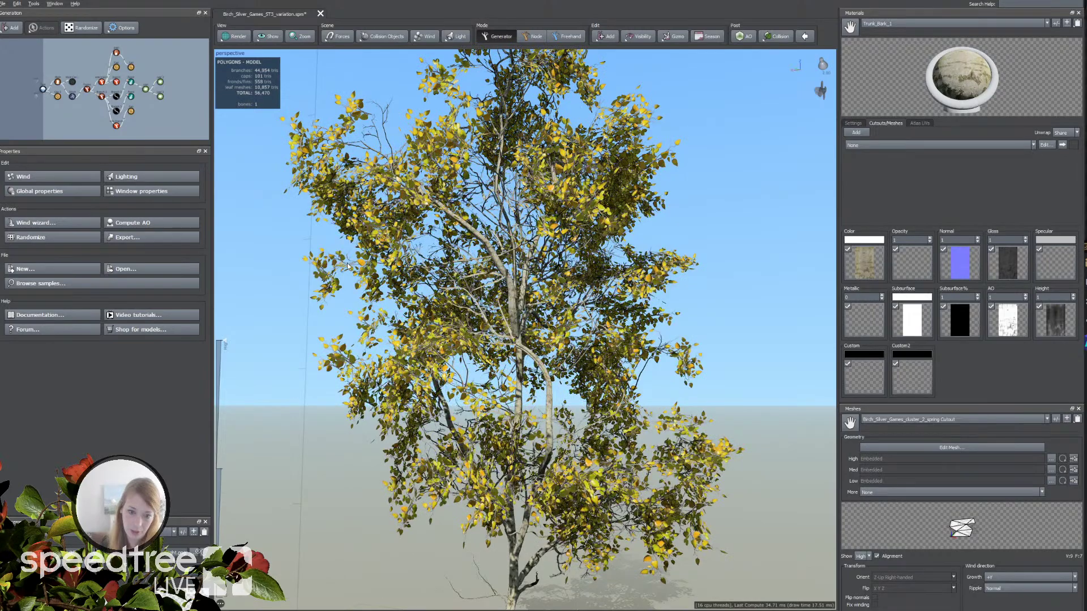
scroll(340, 345, "down", 3)
left_click_drag(355, 343, 436, 312)
scroll(362, 342, "down", 5)
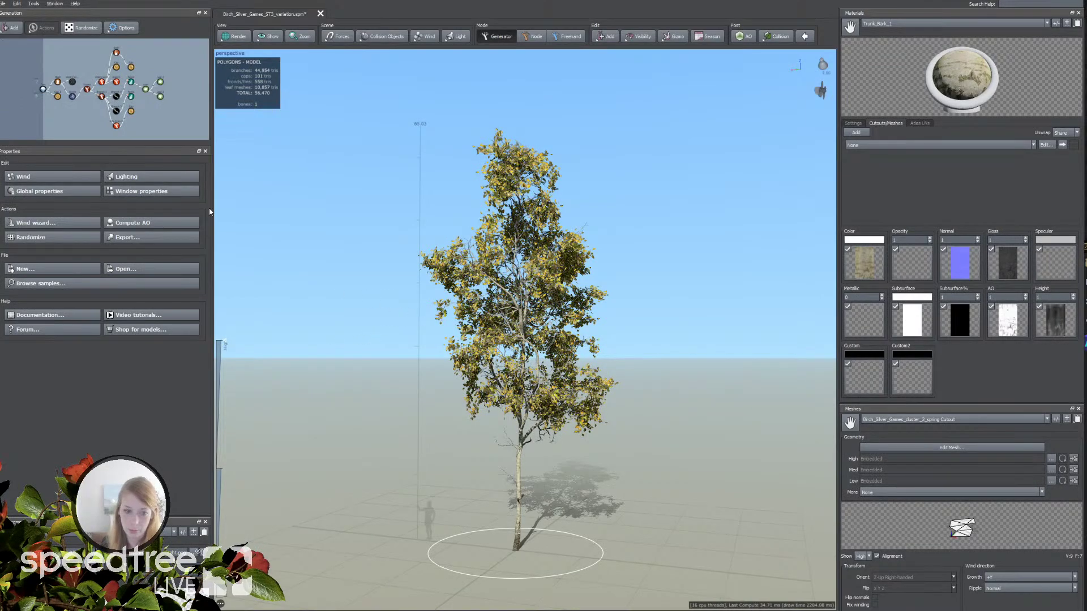
left_click(146, 89)
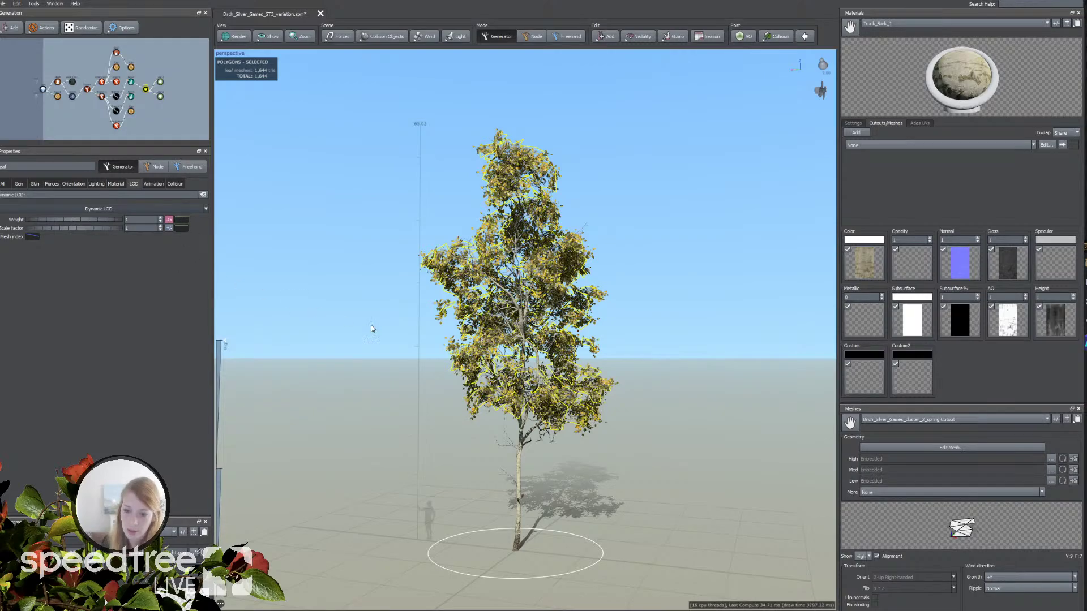
Step: Base the parent curve of the leaf generator's dynamic LOD scale factor on Branch 2, and deselect the generator
left_click_drag(372, 328, 496, 269)
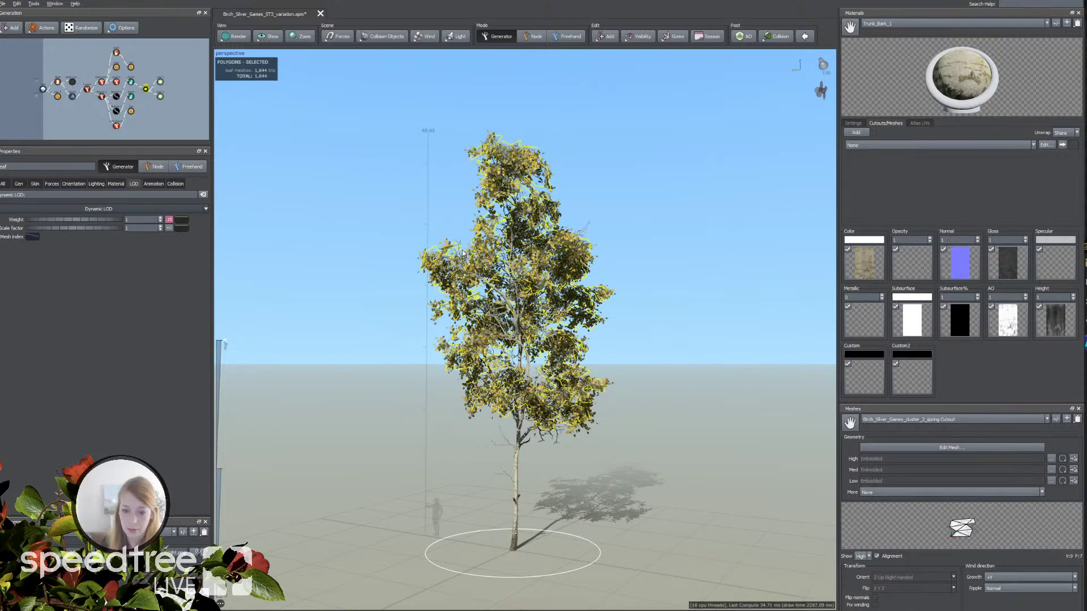
left_click(181, 228)
left_click(219, 238)
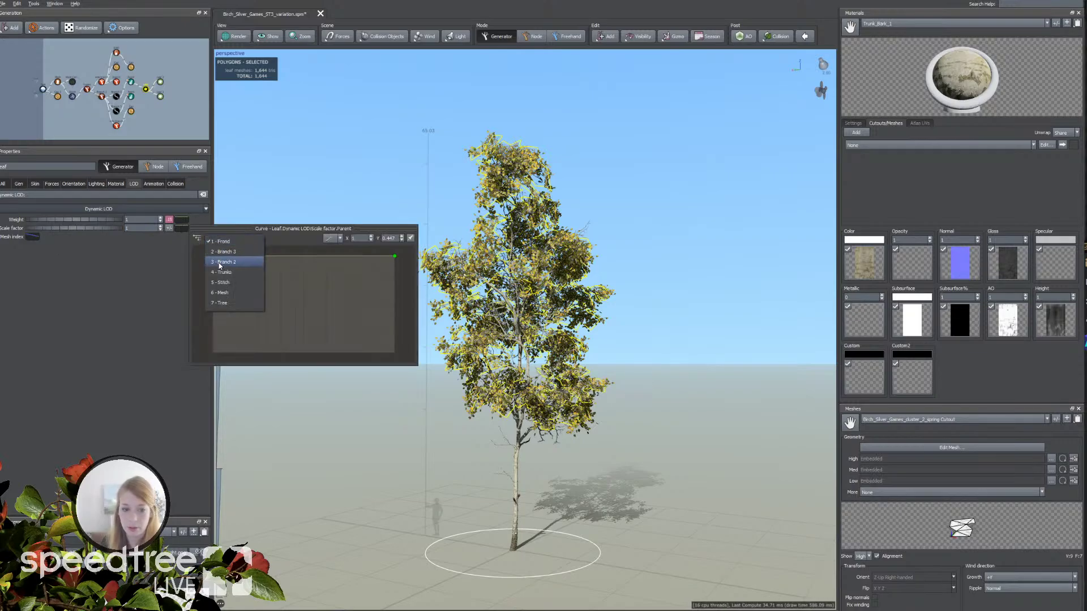
left_click(242, 260)
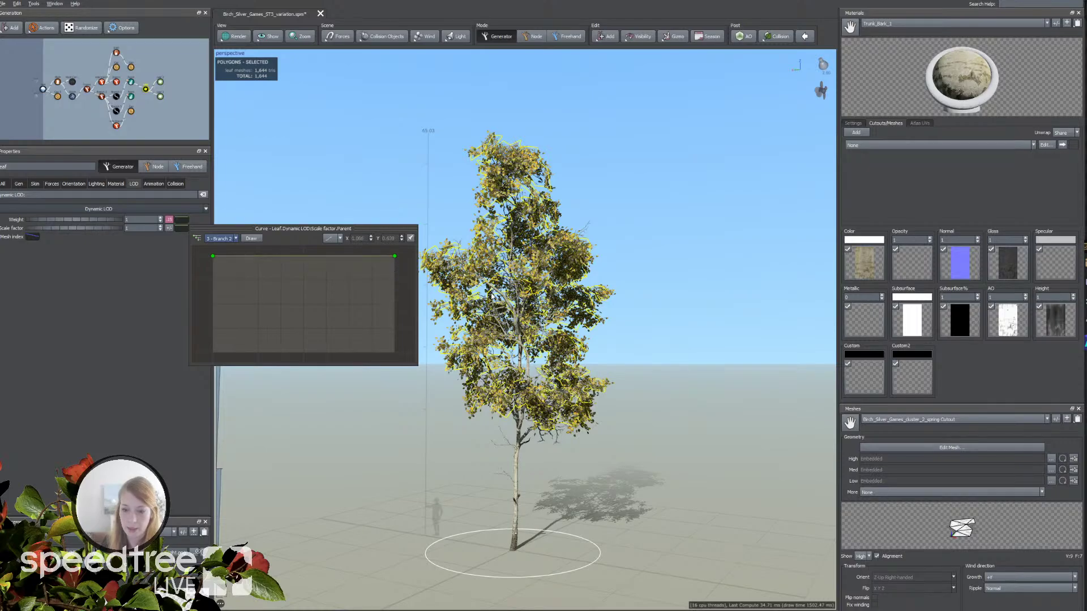
left_click(666, 292)
left_click_drag(342, 296, 399, 249)
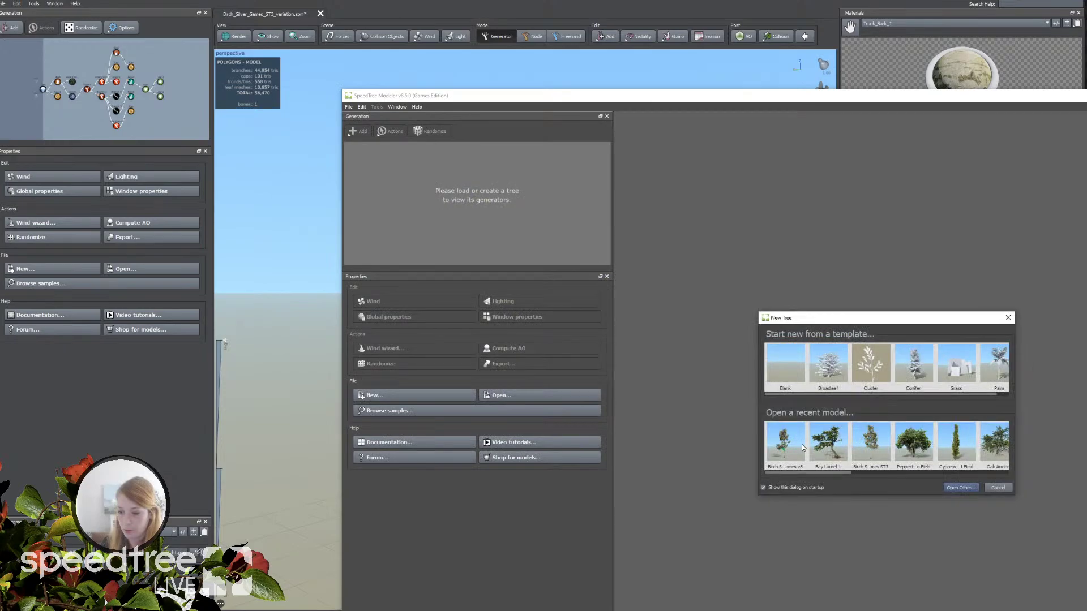
Step: Try to open the recent silver birch games model in a second modeler window, and browse the variation's list of meshes
left_click(792, 444)
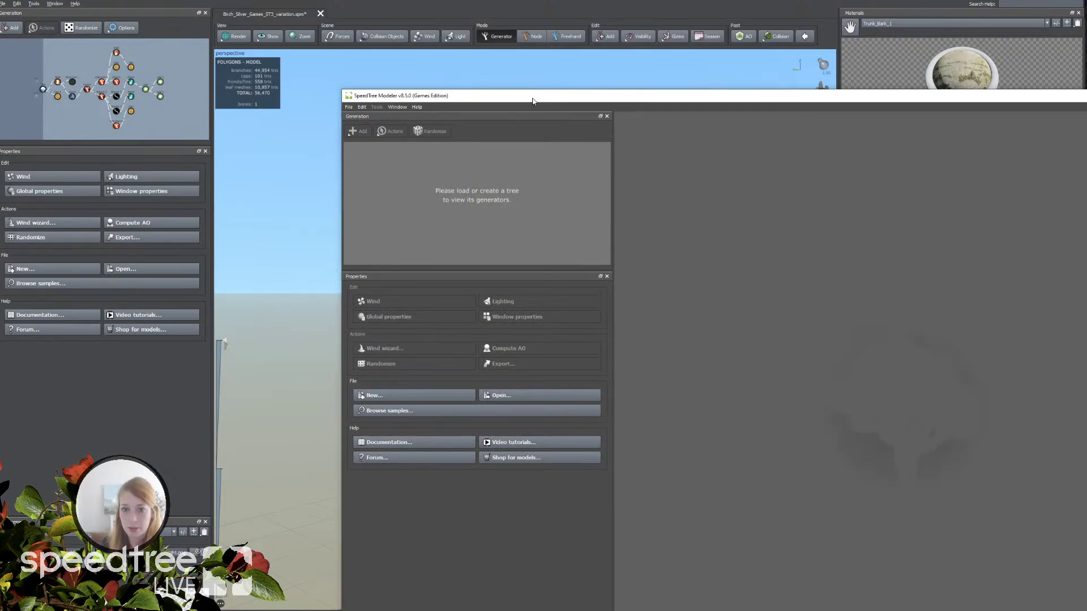
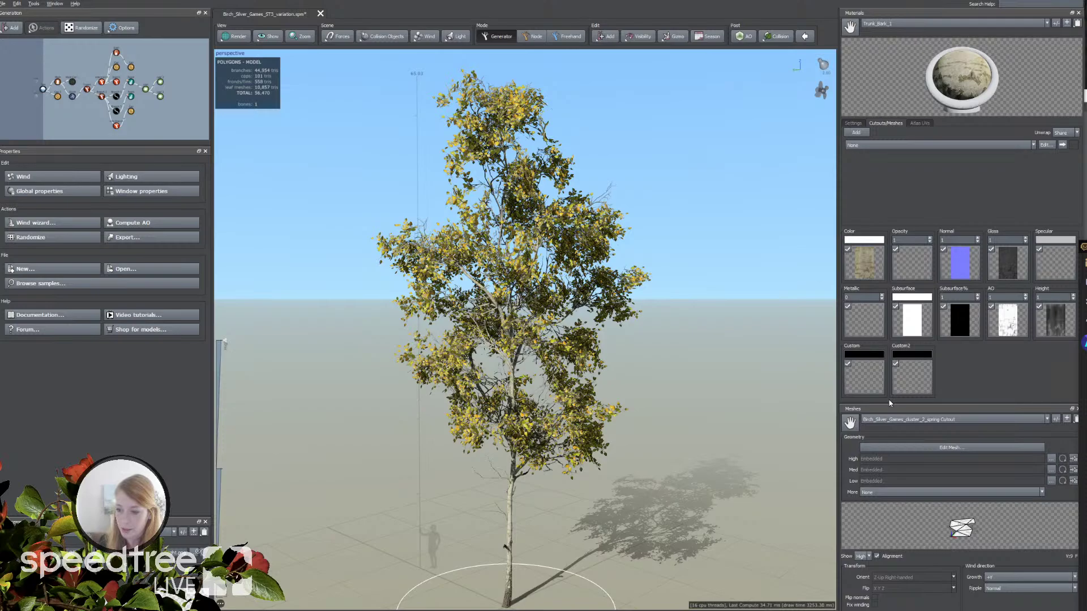
left_click(892, 420)
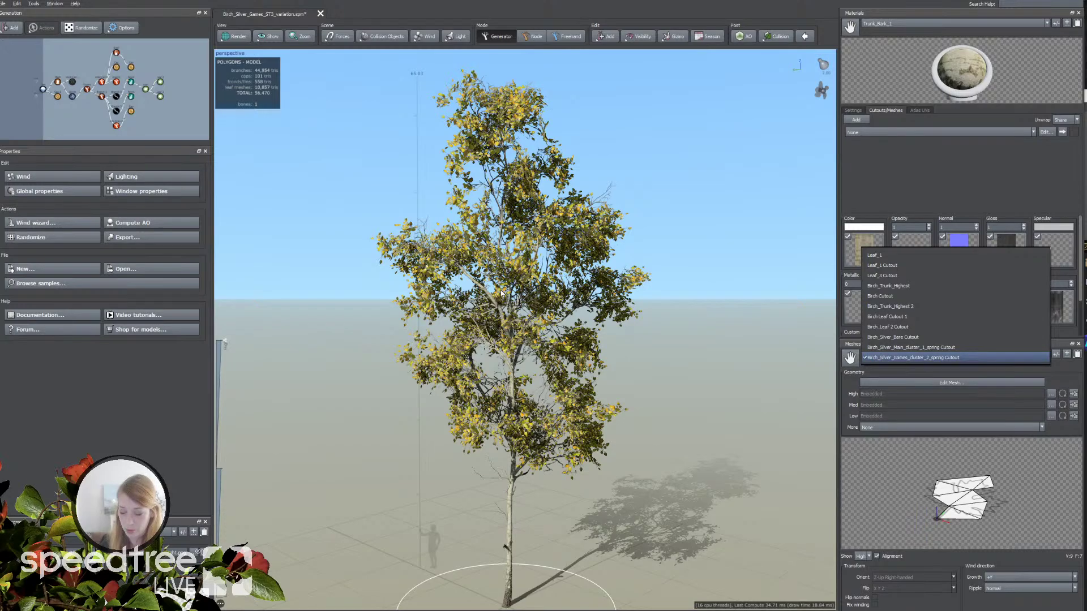
key("Up")
key("Up")
key("Up")
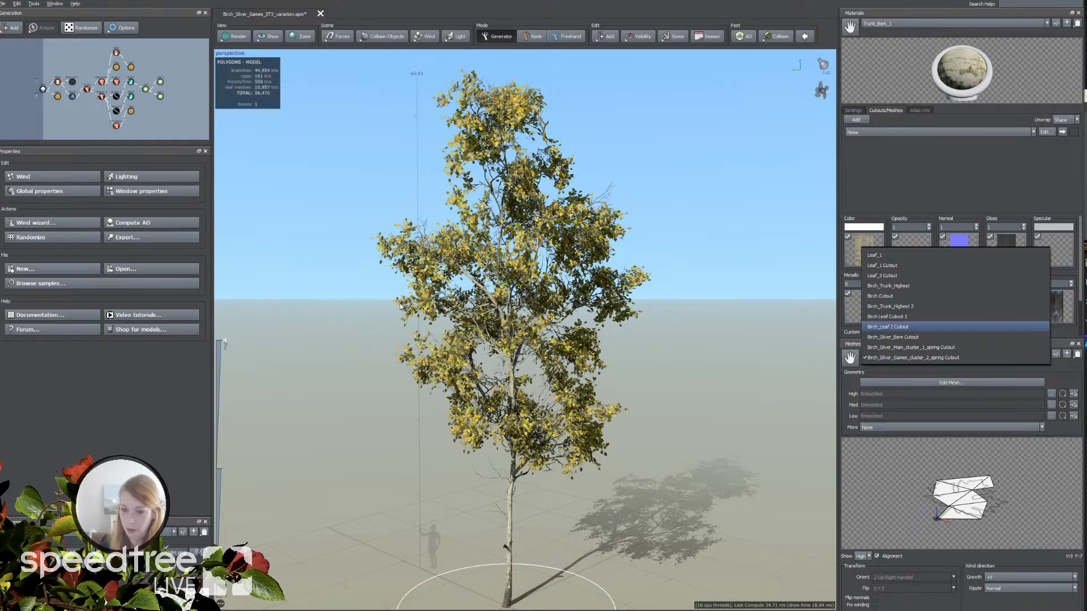
key("Escape")
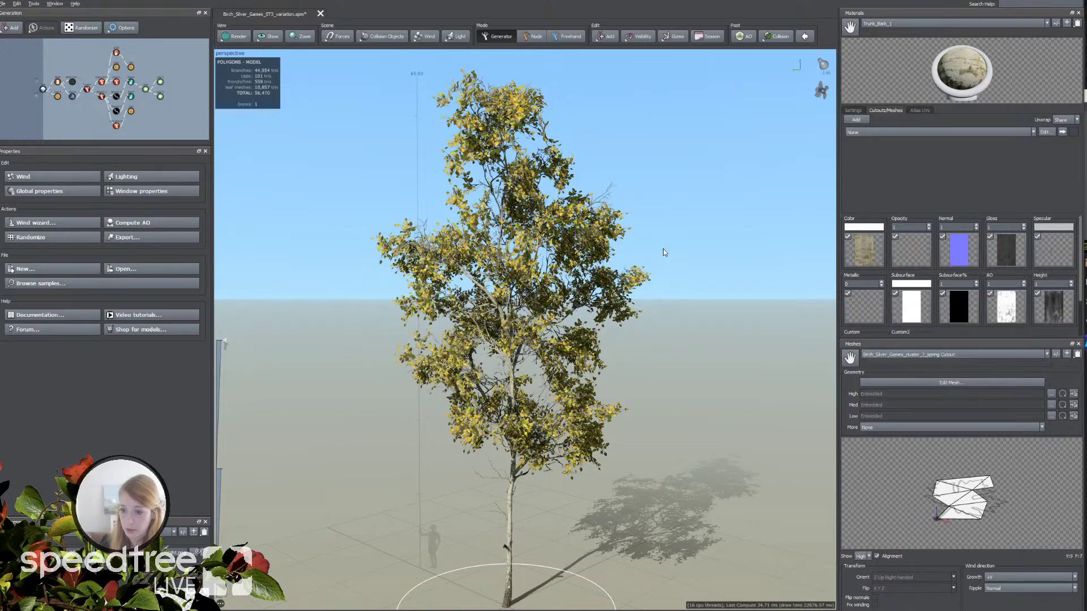
Step: Dock the mesh and material asset views together as tabs, and close the unresponsive second modeler program
left_click_drag(695, 250, 837, 221)
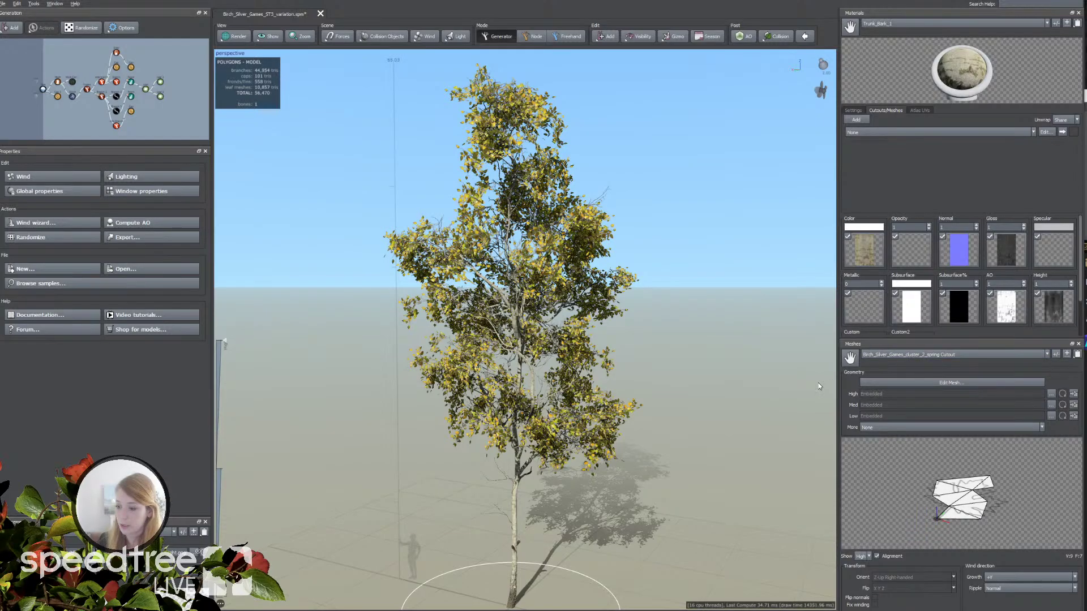
left_click(905, 355)
left_click(895, 371)
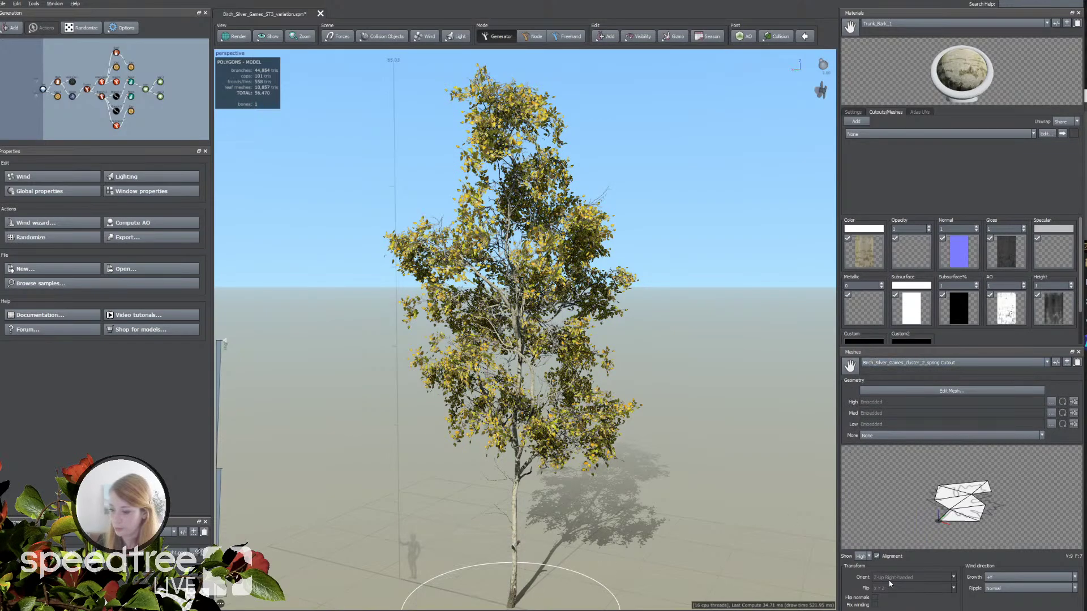
mouse_move(940, 356)
left_mouse_down()
mouse_move(939, 302)
mouse_move(939, 356)
left_mouse_up()
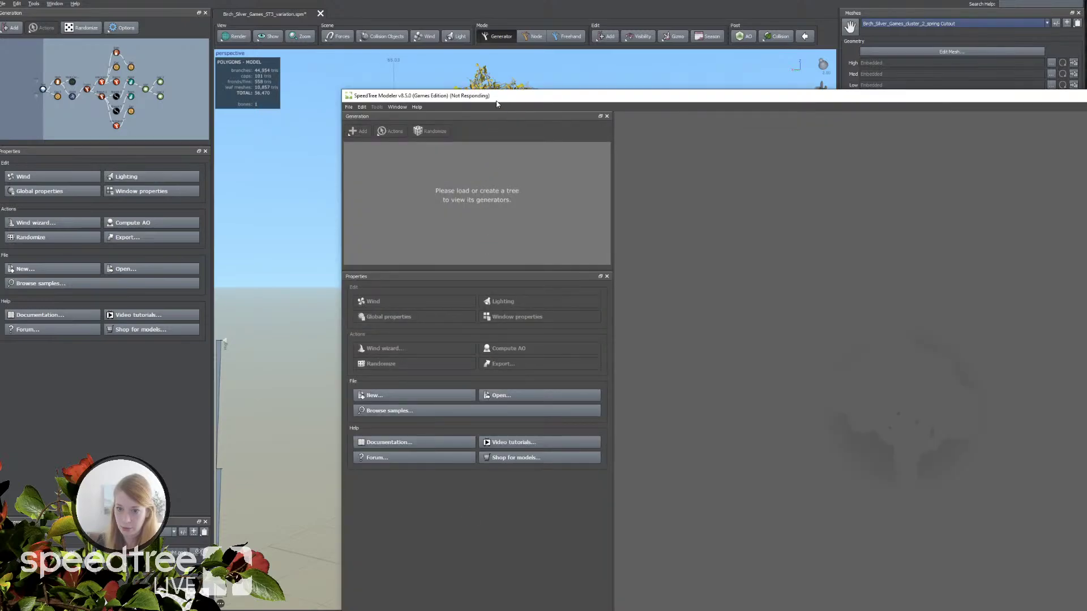
left_click_drag(500, 98, 373, 161)
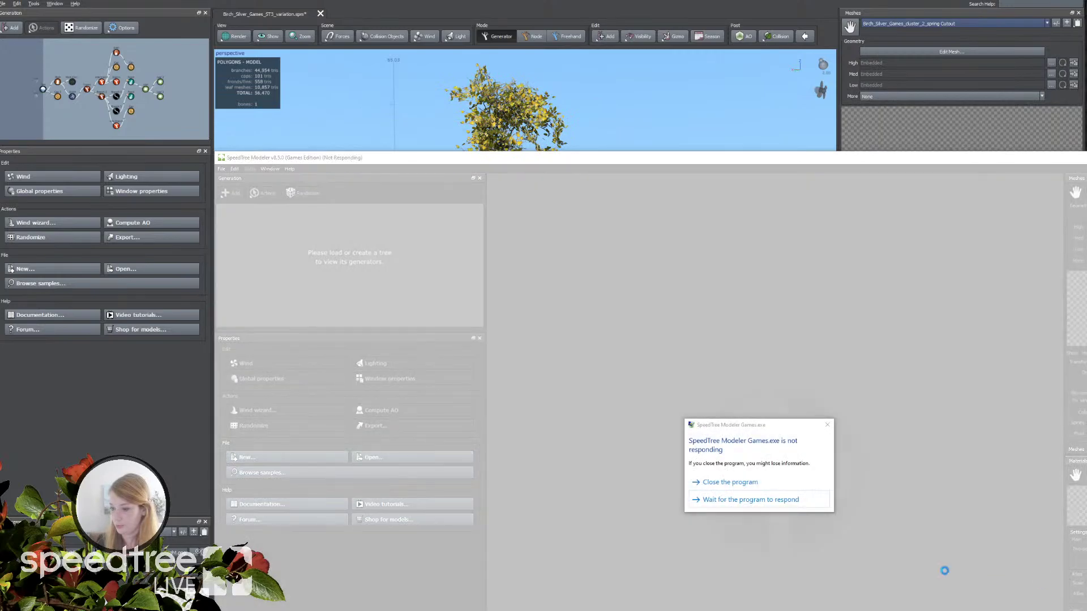
left_click(730, 482)
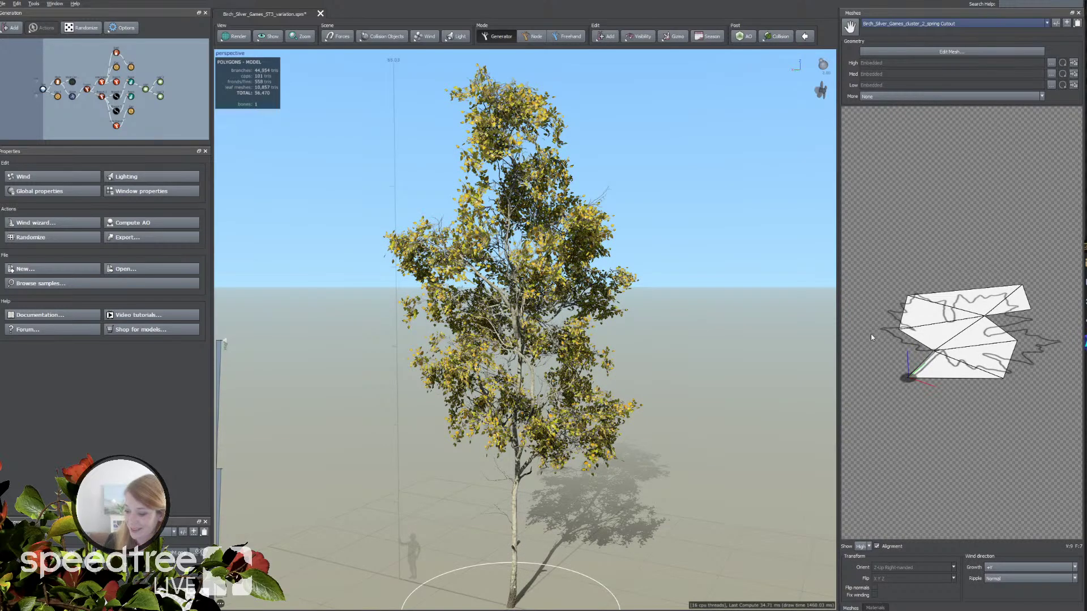
Step: Compare the mesh and material asset views, then examine the Trunk_Bark_1 material's settings and the list of materials
left_click(877, 608)
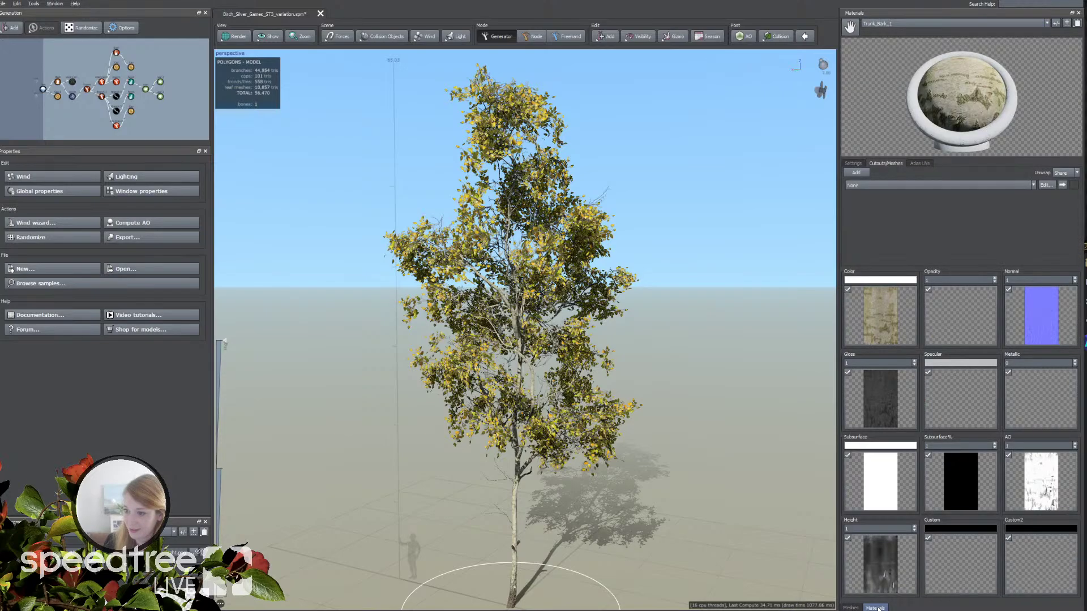
left_click(850, 607)
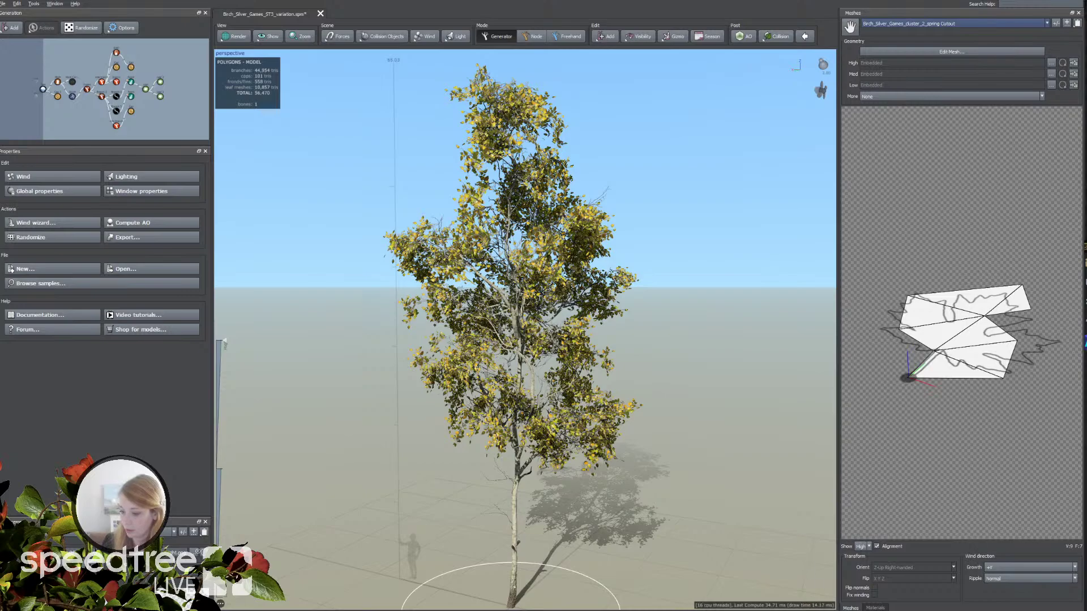
left_click(875, 608)
left_click(851, 608)
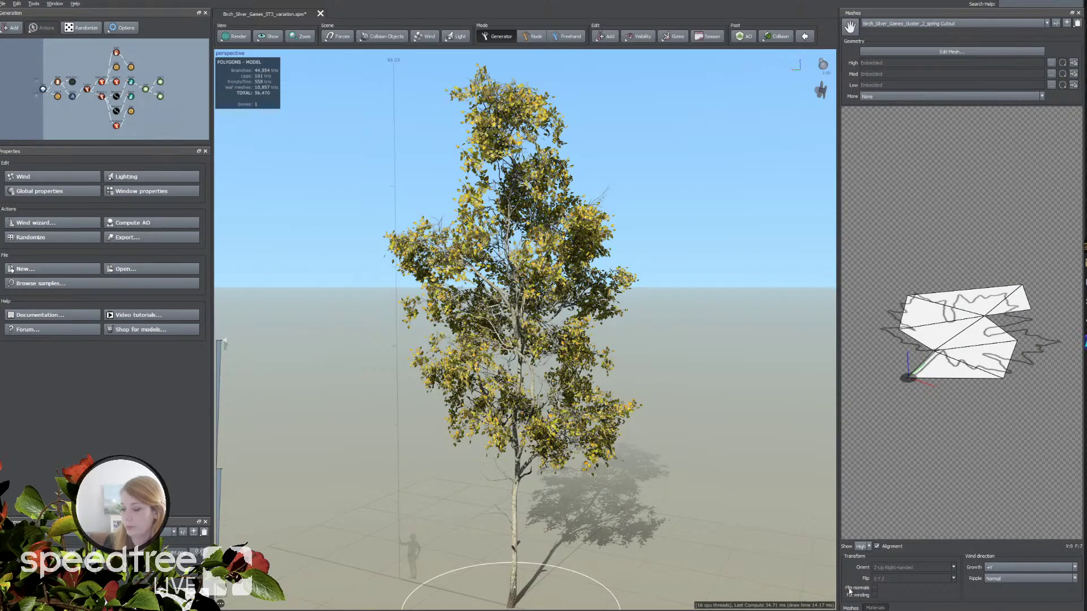
left_click(872, 608)
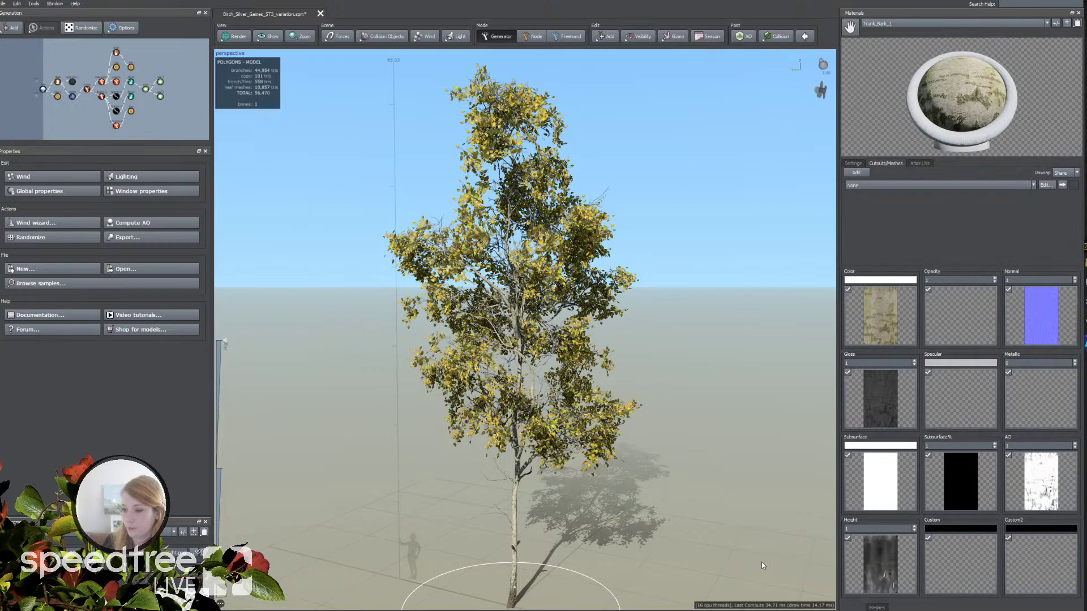
left_click(854, 164)
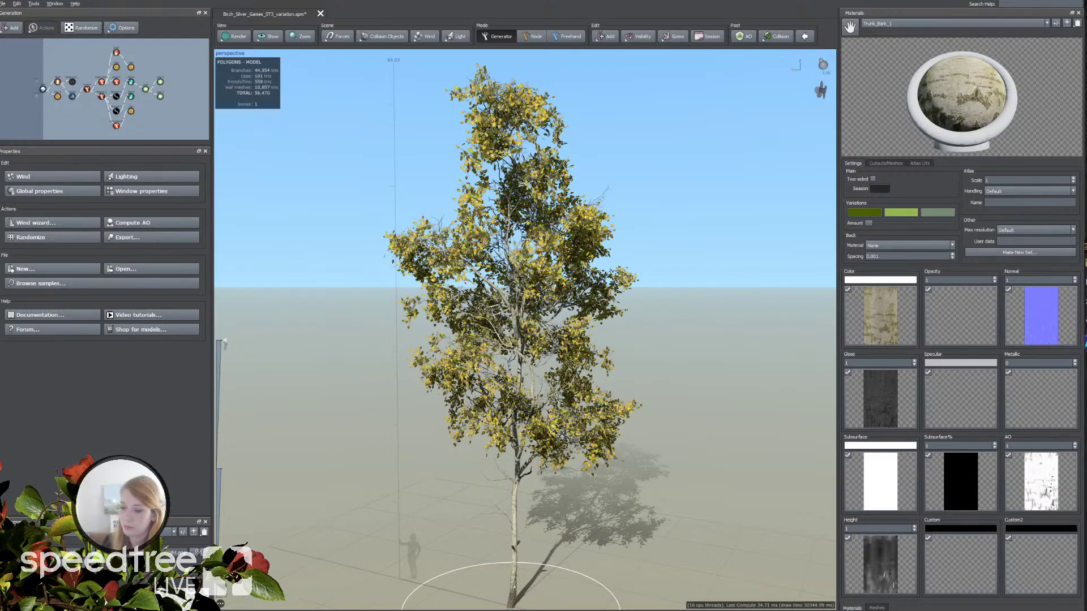
left_click_drag(717, 259, 707, 264)
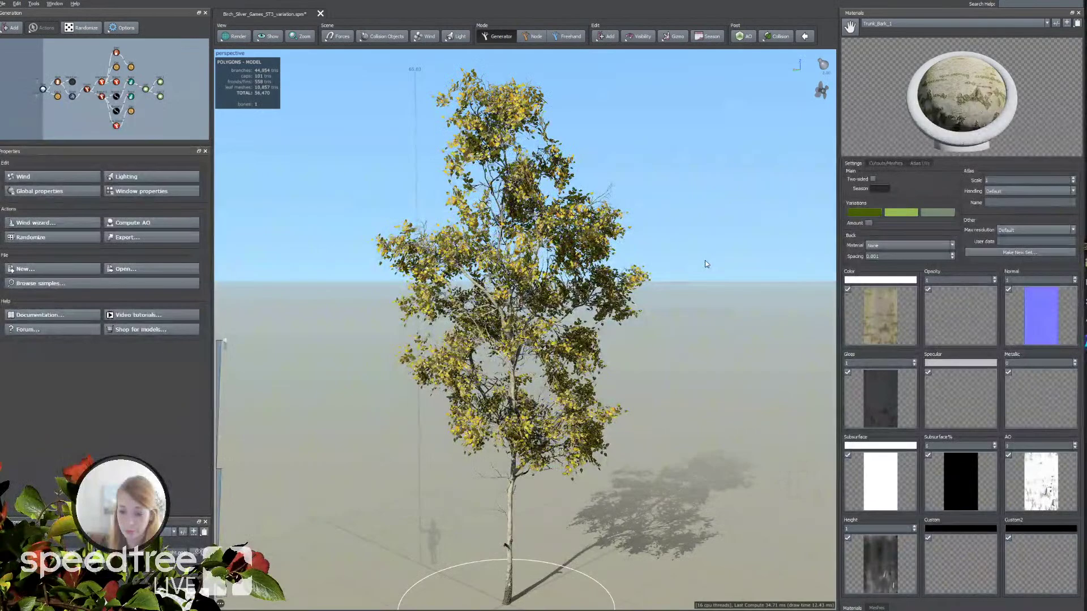
left_click(906, 23)
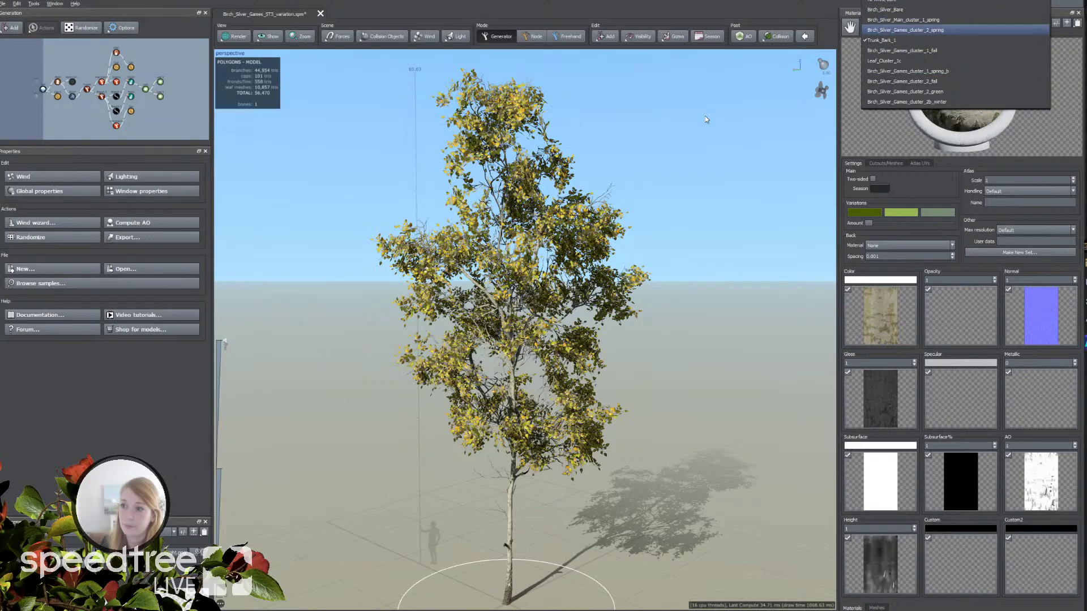
Step: Open the leaf cluster model Birch_Silver_Games_cluster_2b.spm from the Birch_Silver folder
left_click(5, 4)
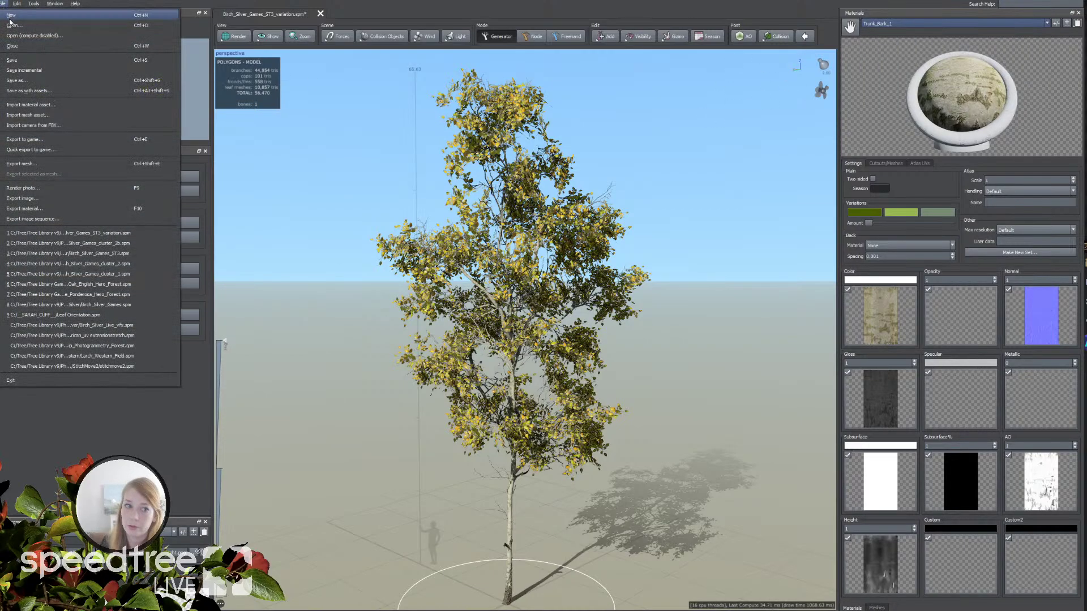
key("Escape")
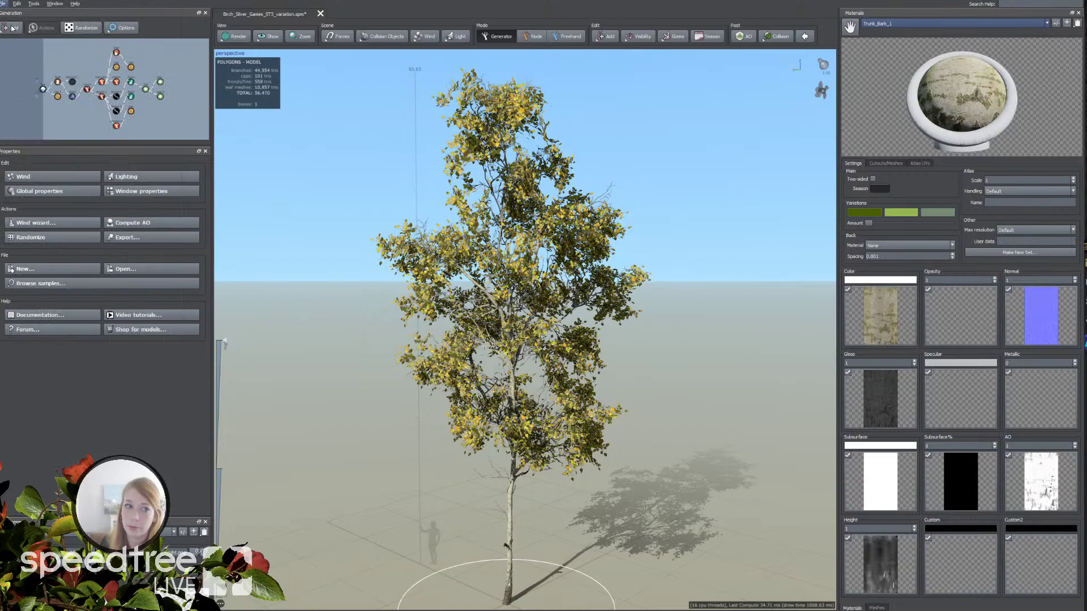
key("ctrl+o")
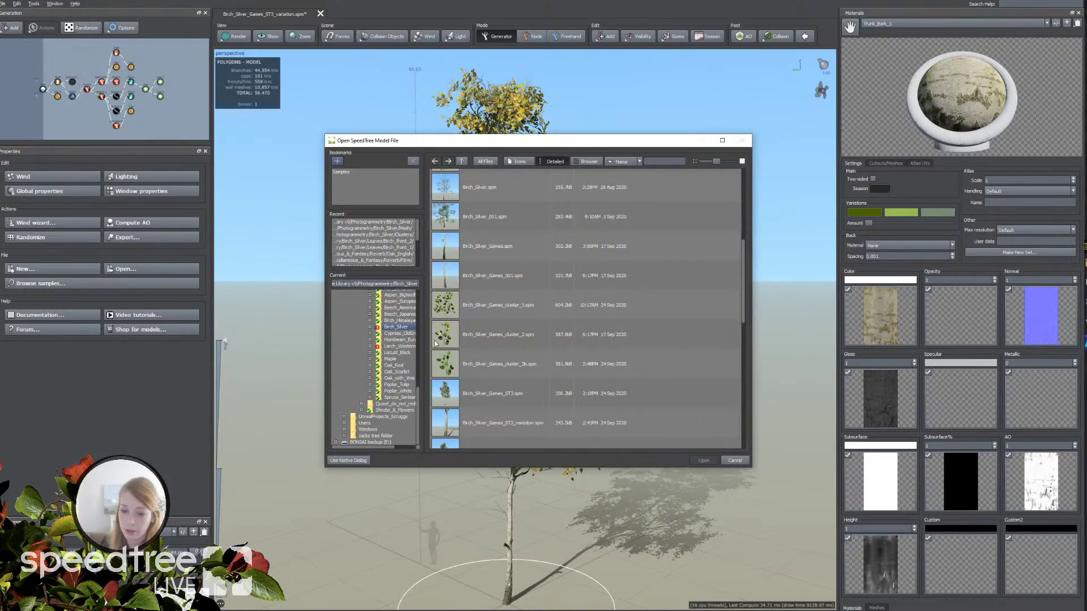
left_click(460, 364)
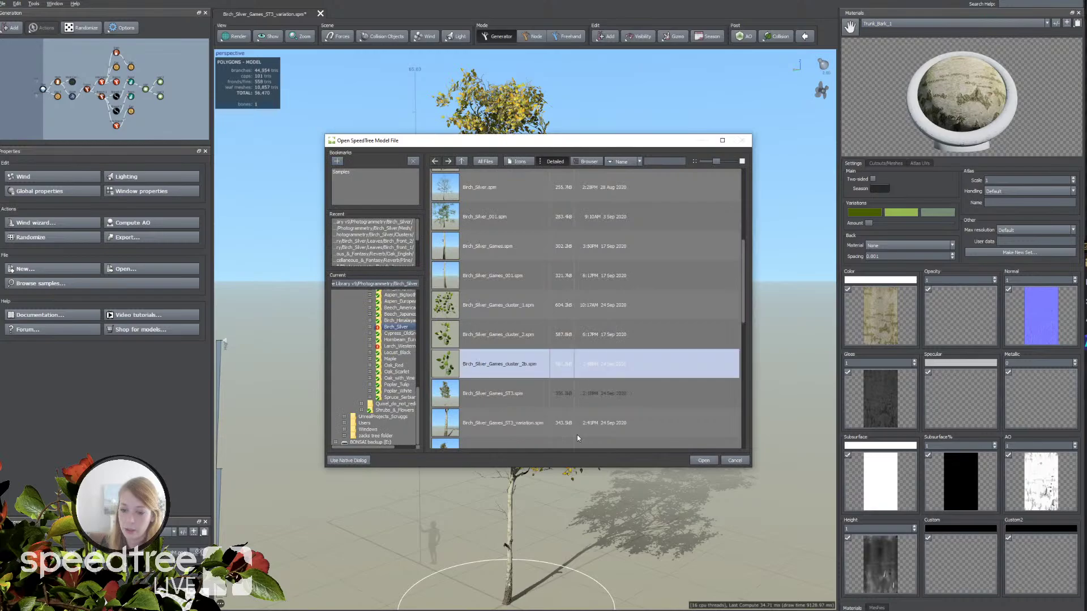
left_click(704, 461)
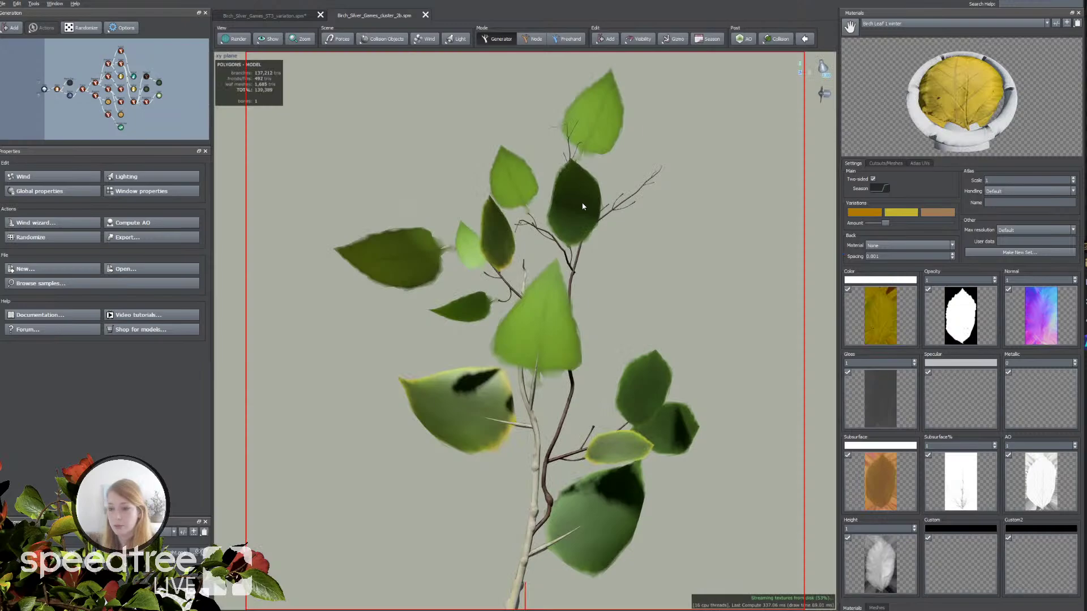
Step: Load Birch.png as the subsurface color map of the yellow birch leaf material and raise that map's brightness slightly
double_click(883, 485)
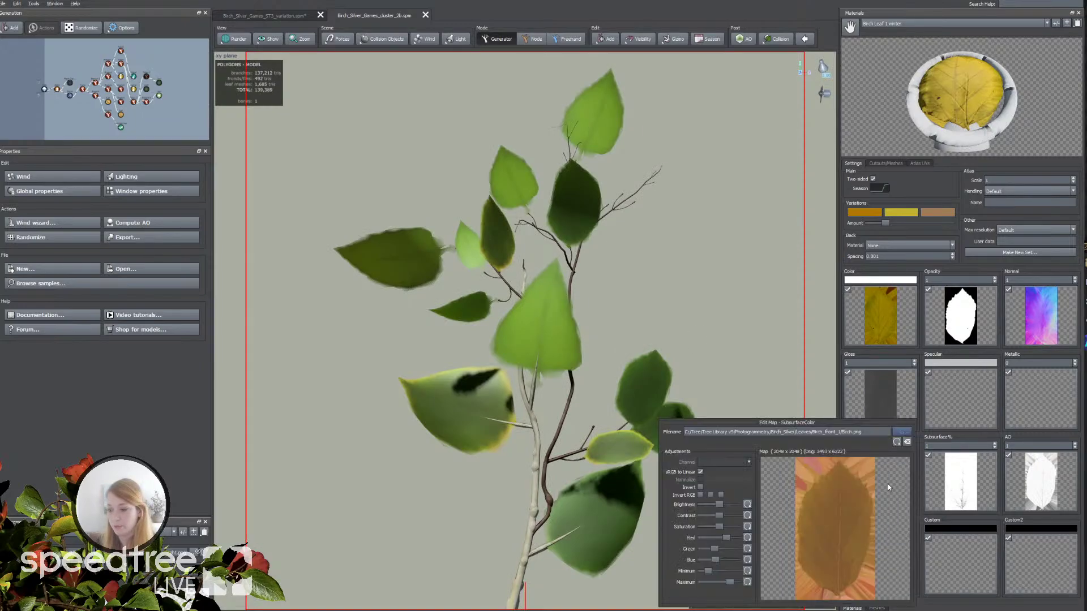
left_click(906, 433)
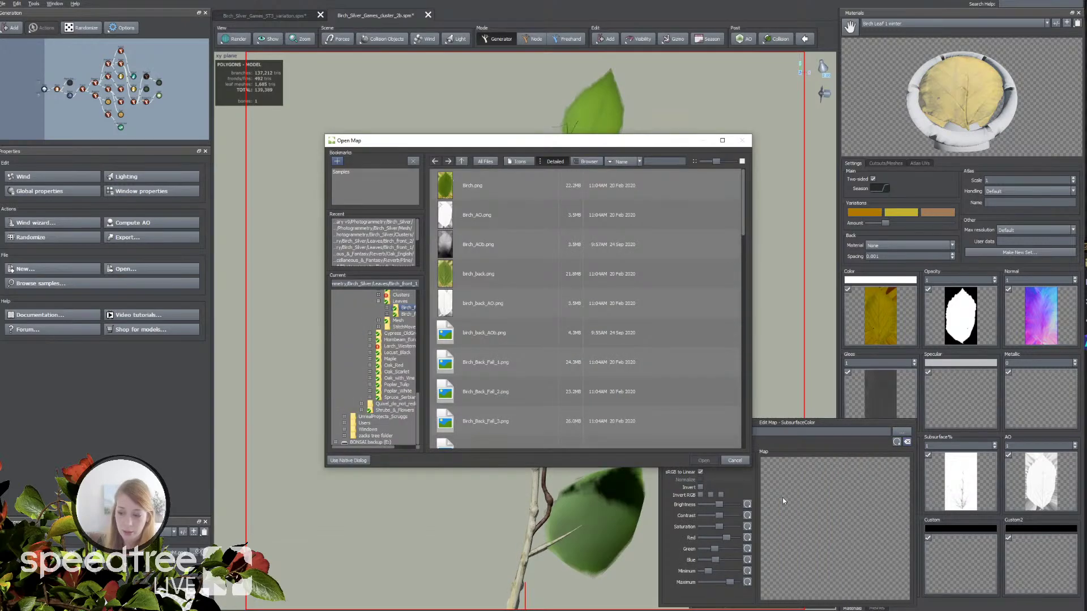
left_click(460, 192)
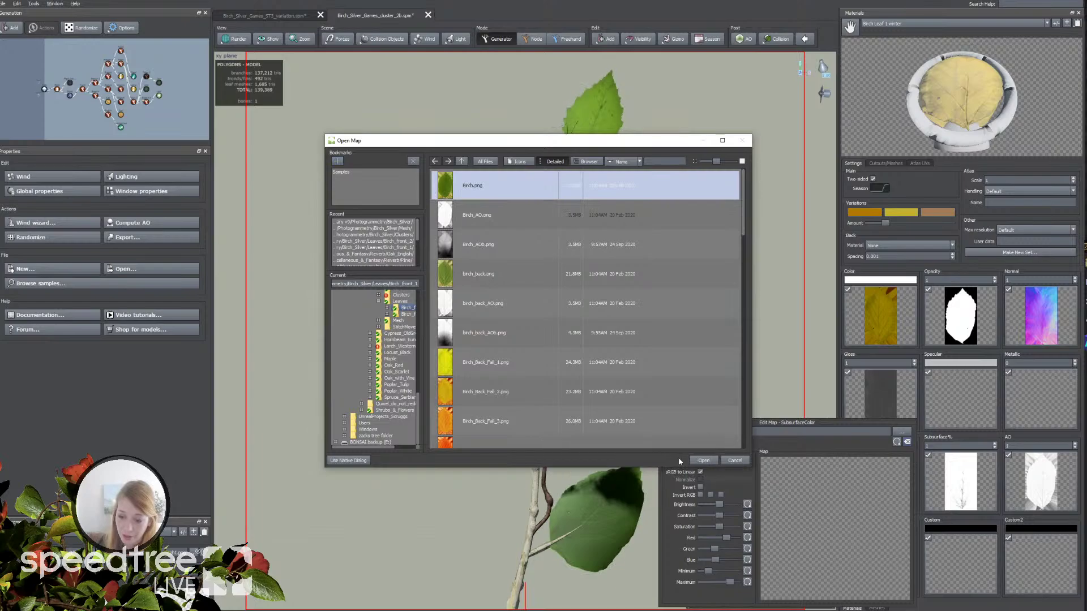
left_click(700, 460)
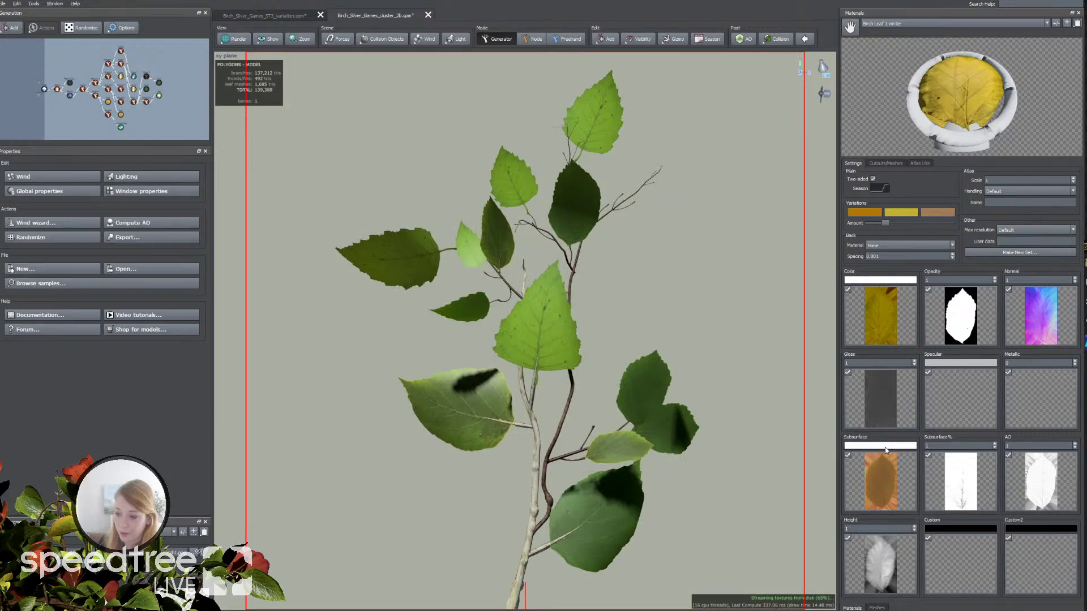
left_click(881, 470)
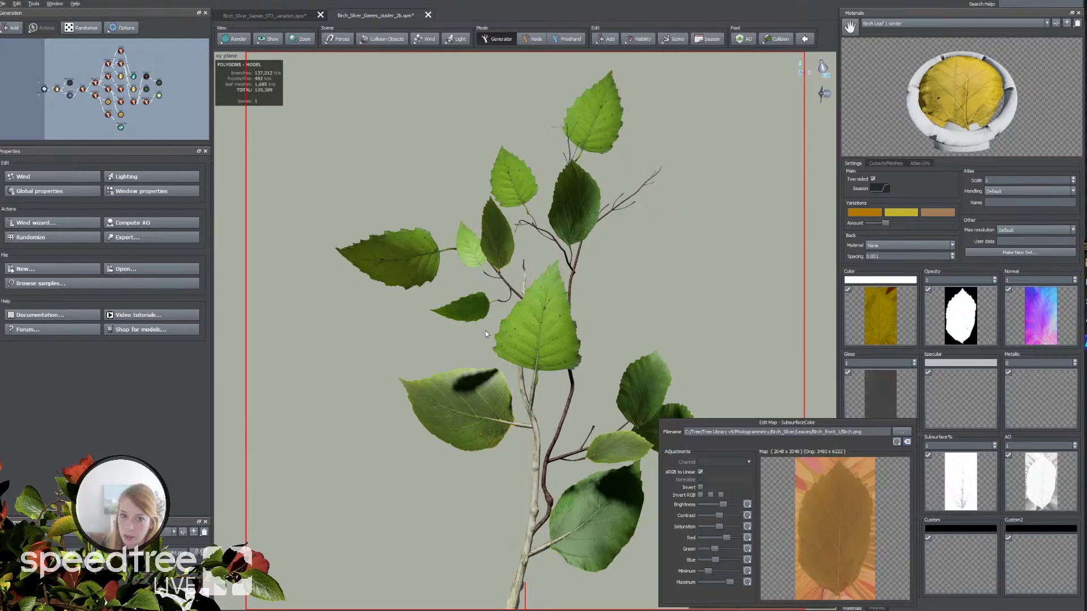
Step: Return to the Birch_Silver_Games_ST3_variation model and inspect its foliage up close
left_click(265, 16)
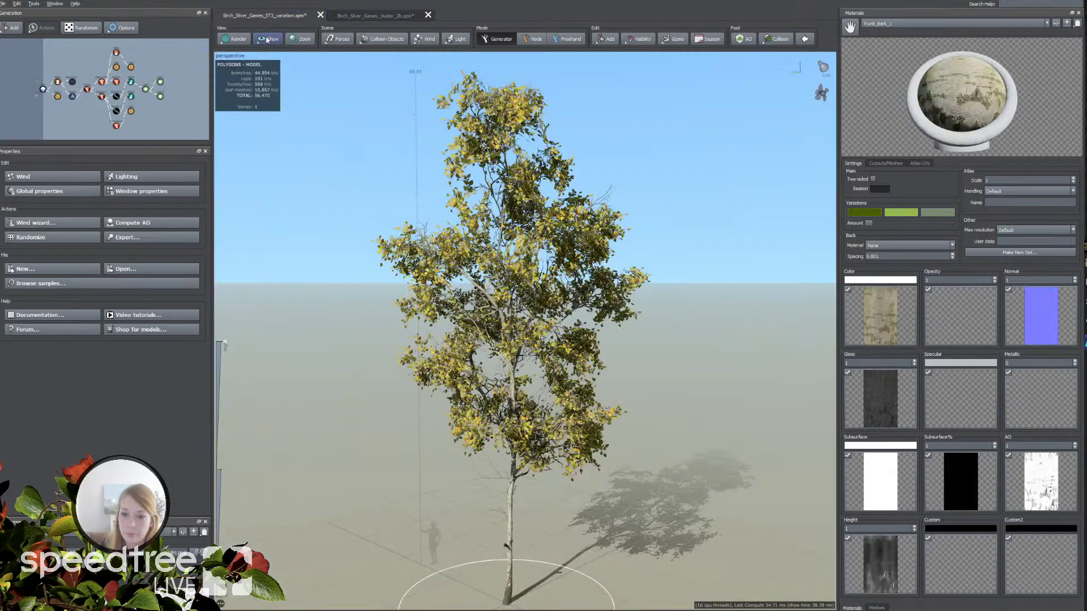
scroll(418, 342, "up", 10)
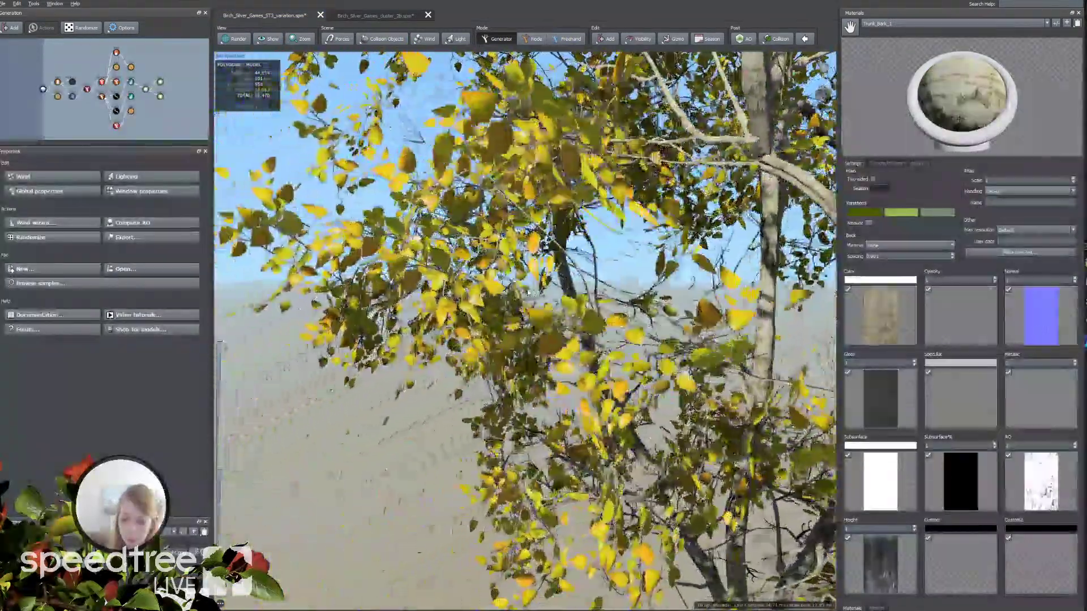
Step: In the birch cluster file, replace the yellow Birch Leaf 1 material's subsurface amount map with birch_back_AOb.png
scroll(539, 315, "up", 5)
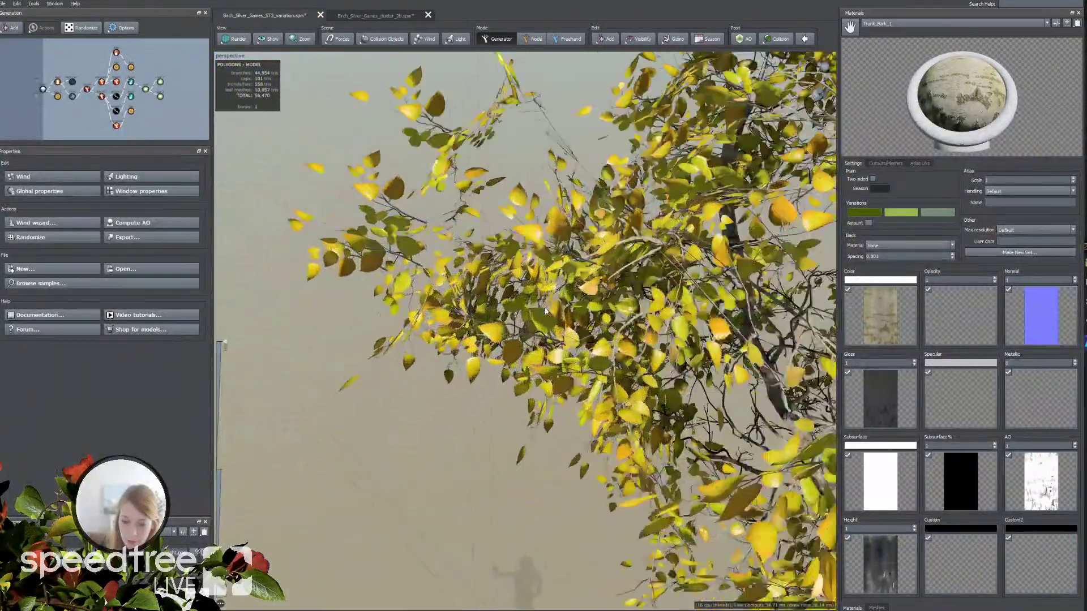
scroll(539, 315, "up", 5)
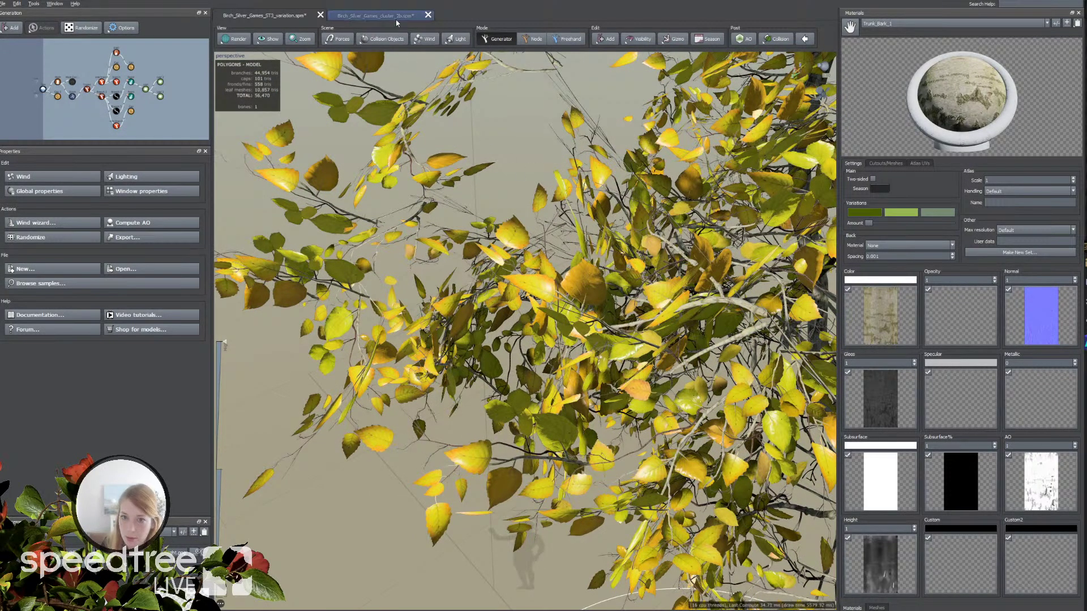
left_click(376, 16)
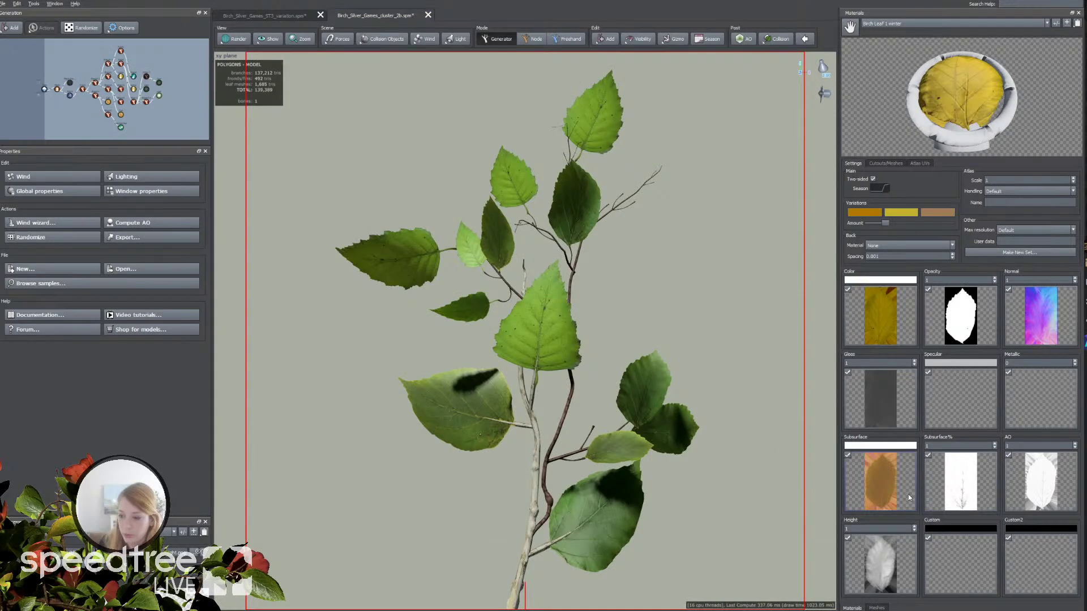
double_click(951, 482)
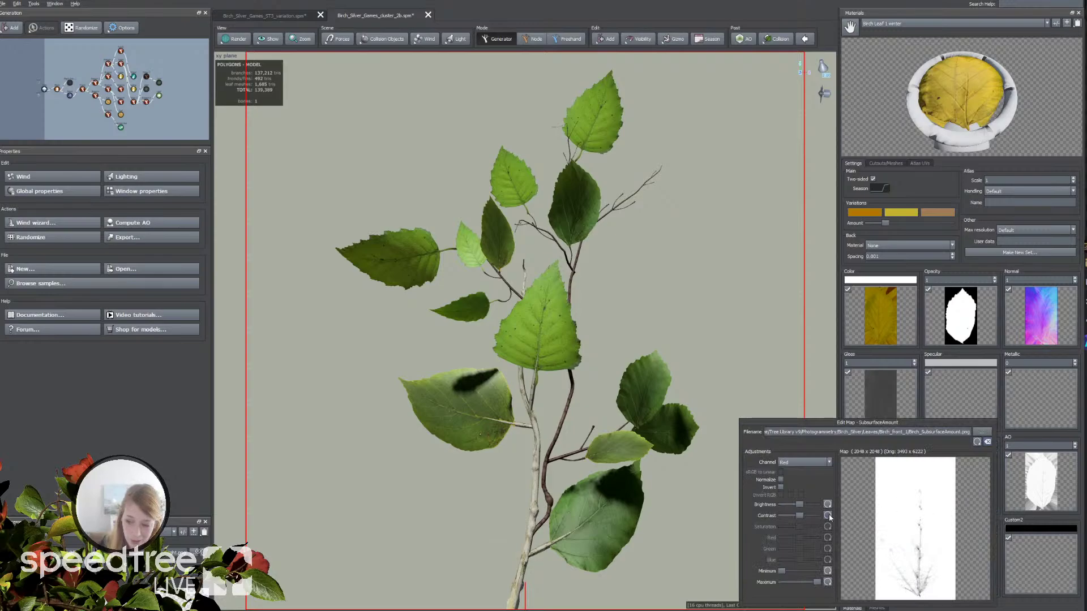
left_click(981, 432)
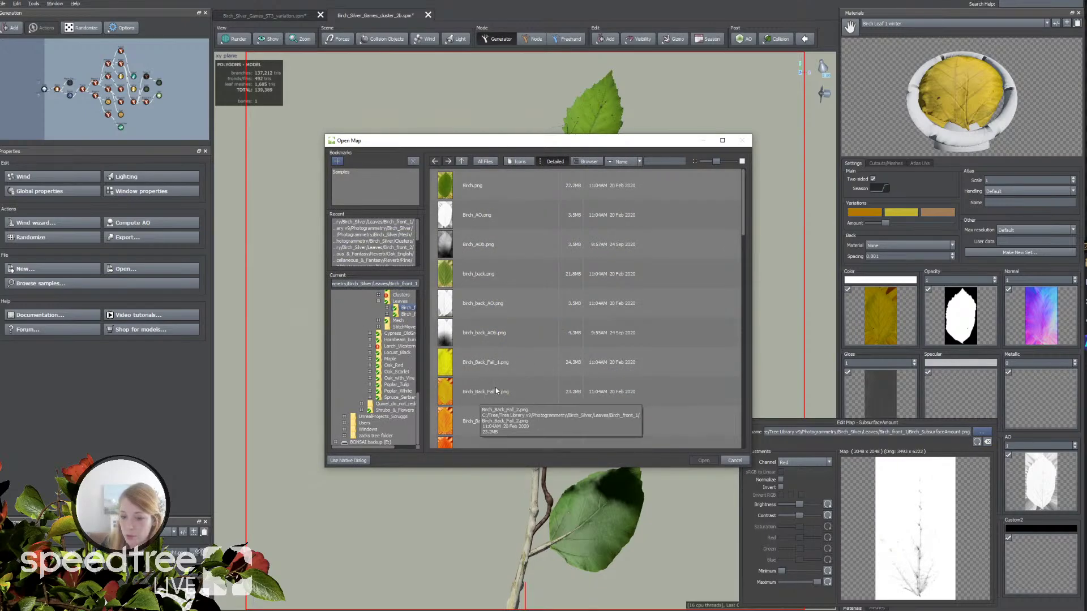
scroll(488, 396, "down", 3)
scroll(470, 284, "up", 3)
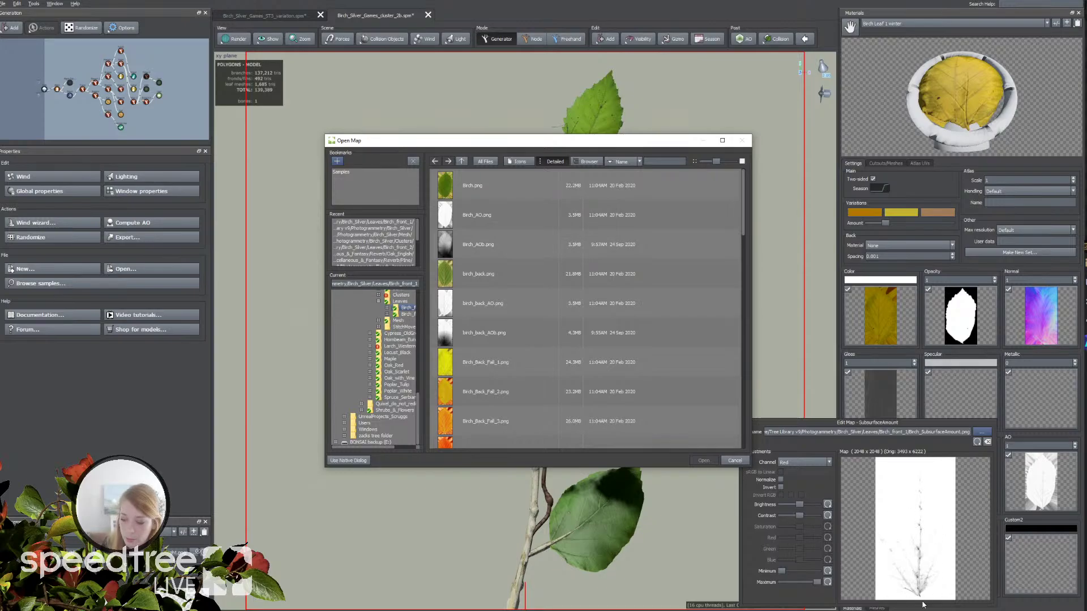
left_click(454, 342)
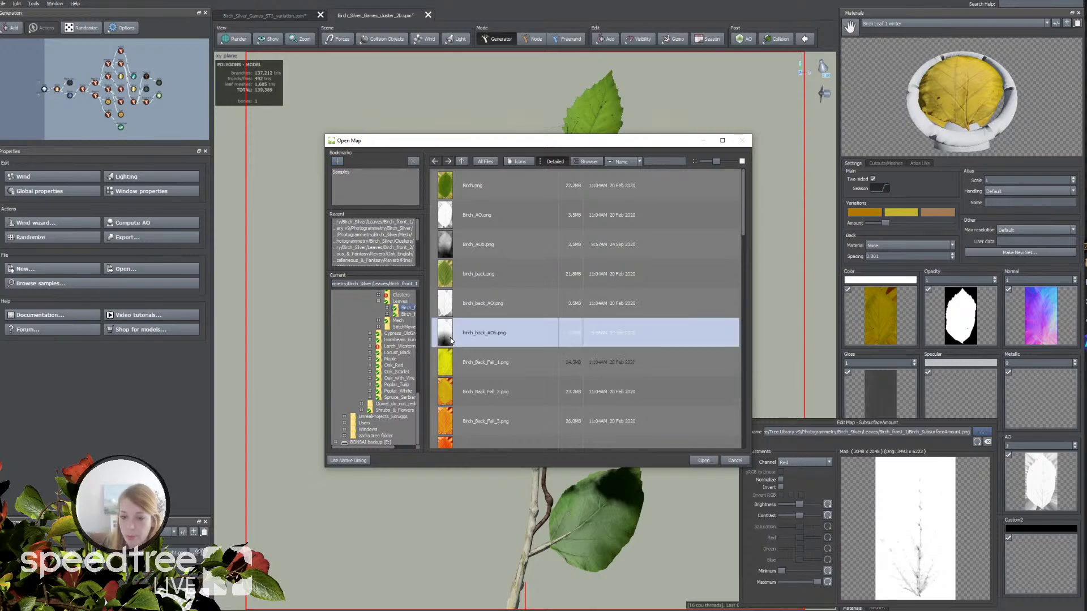
left_click(700, 461)
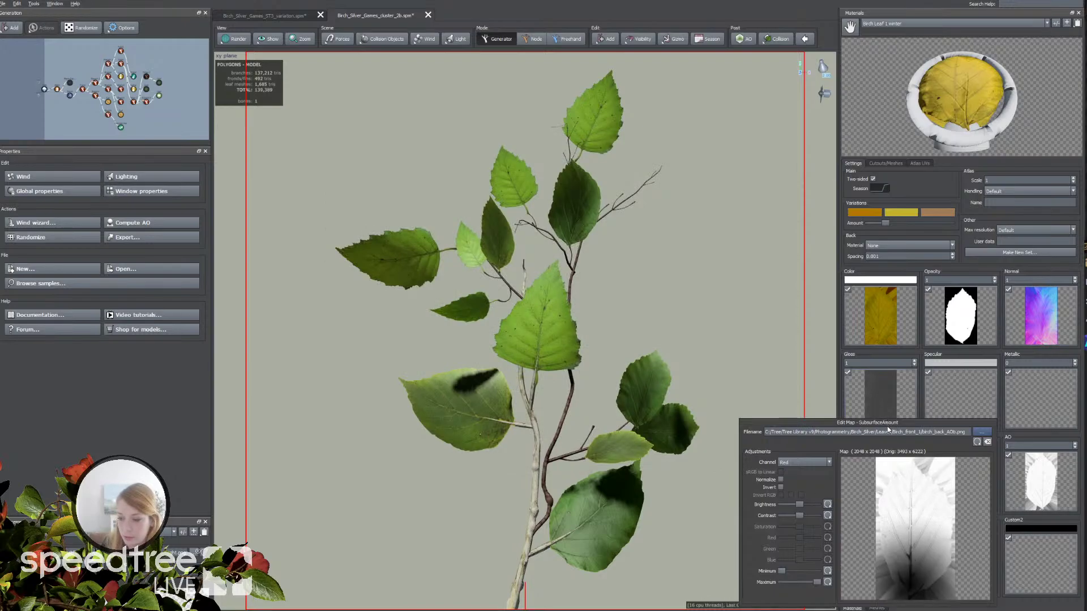
Step: Lower the subsurface amount map's maximum slightly and rotate the light so it shines through the leaves from behind
left_click_drag(888, 422, 650, 261)
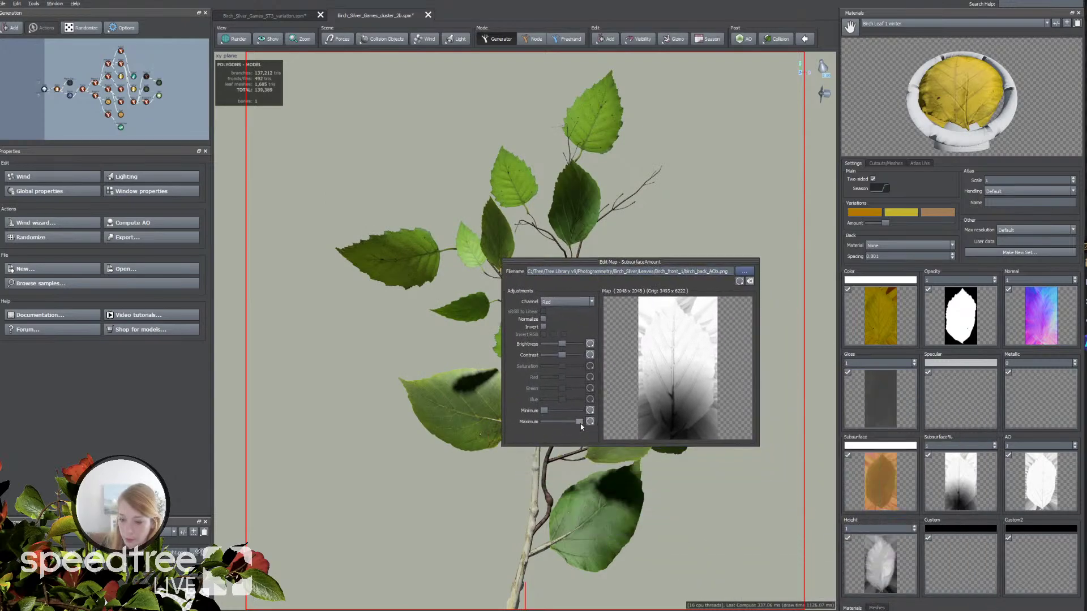
left_click_drag(581, 426, 574, 422)
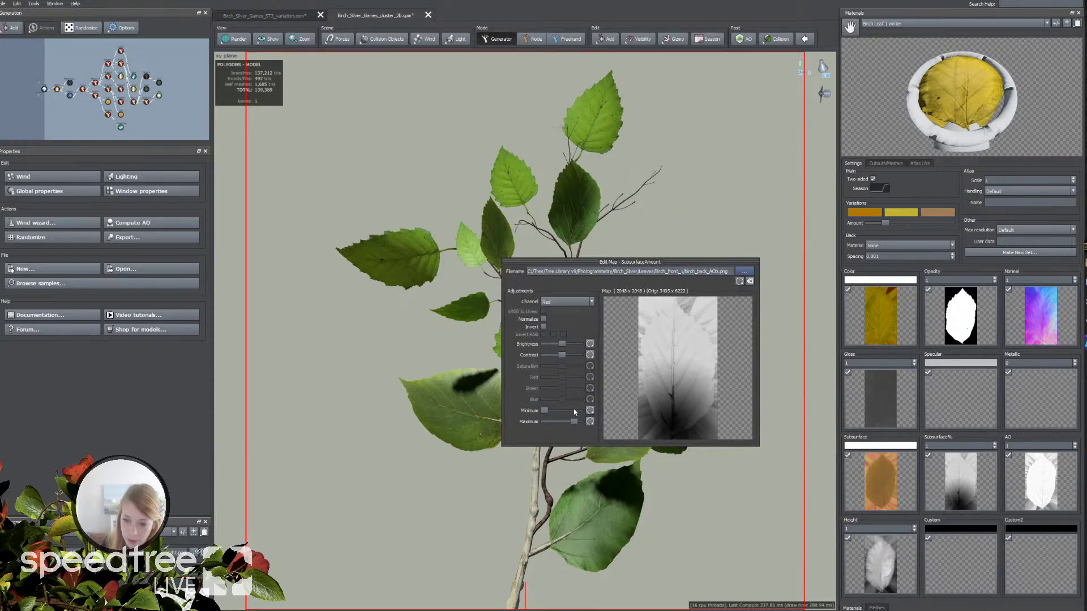
left_click(821, 66)
mouse_move(835, 63)
left_mouse_down()
mouse_move(832, 42)
mouse_move(827, 65)
left_mouse_up()
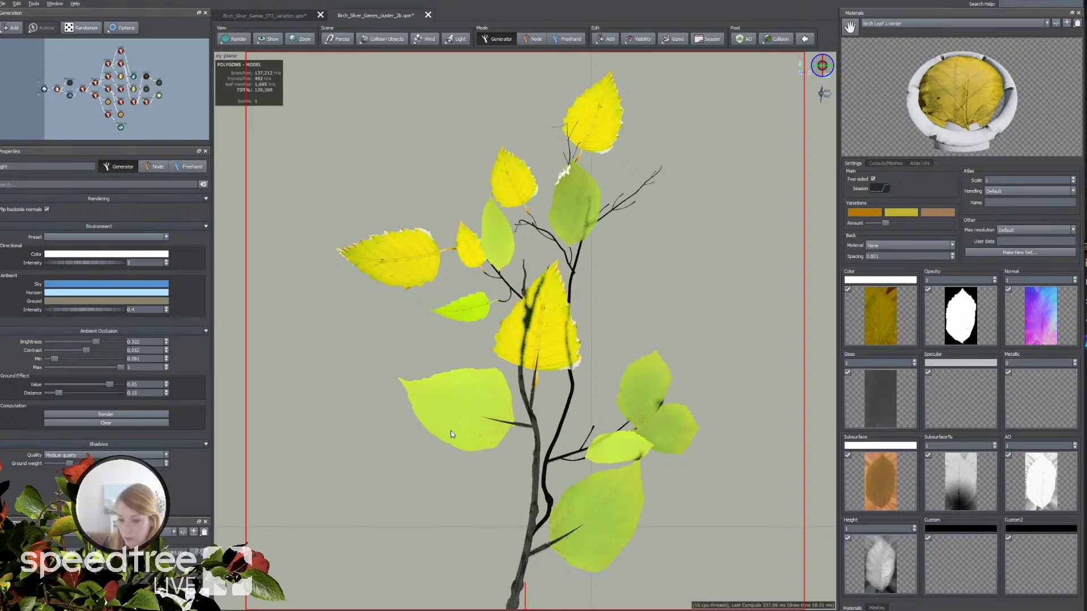
Step: Darken the Birch Leaf 1 spring material's subsurface amount map and replace its image with Birch_AOb.png
double_click(954, 481)
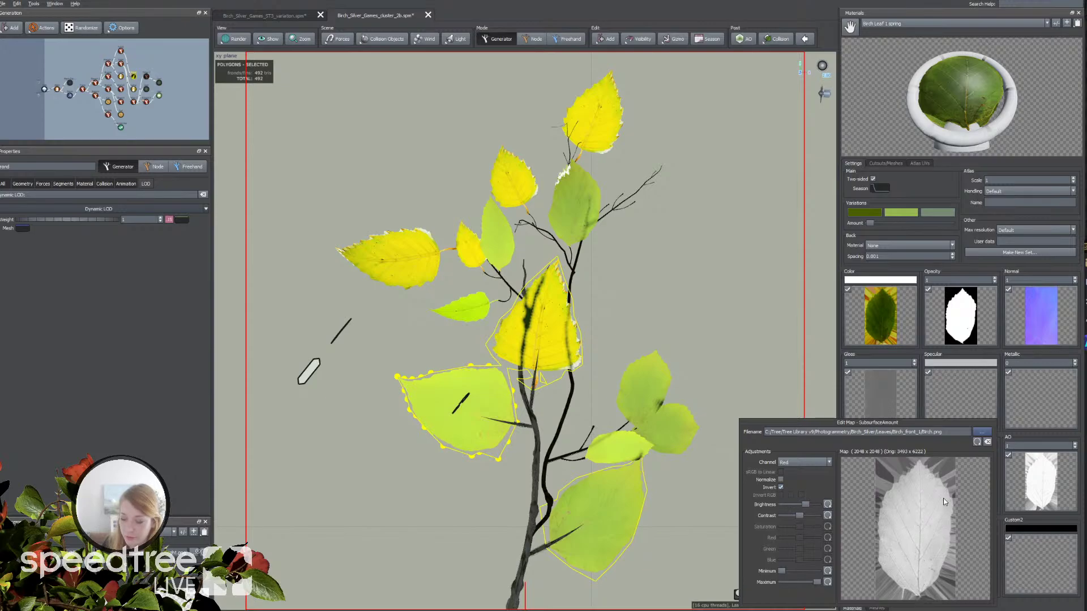
left_click_drag(807, 507, 789, 506)
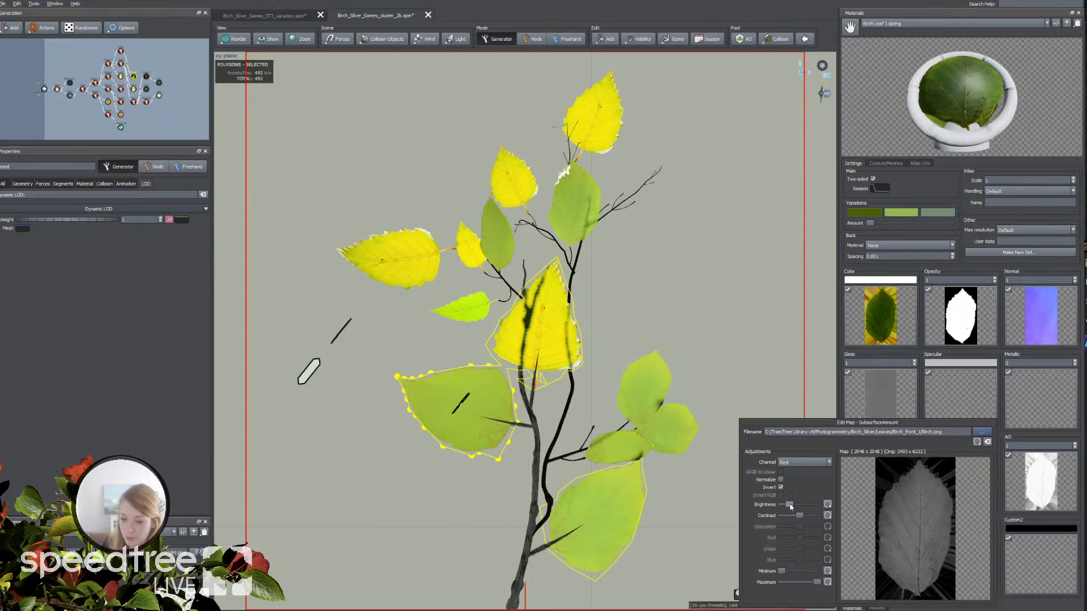
left_click(983, 434)
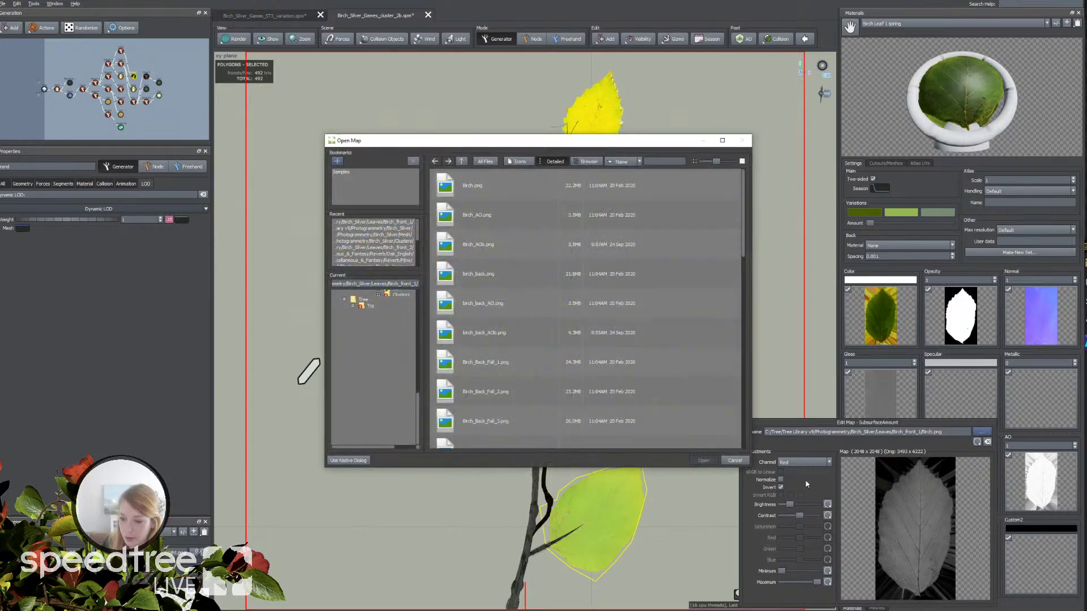
left_click(480, 247)
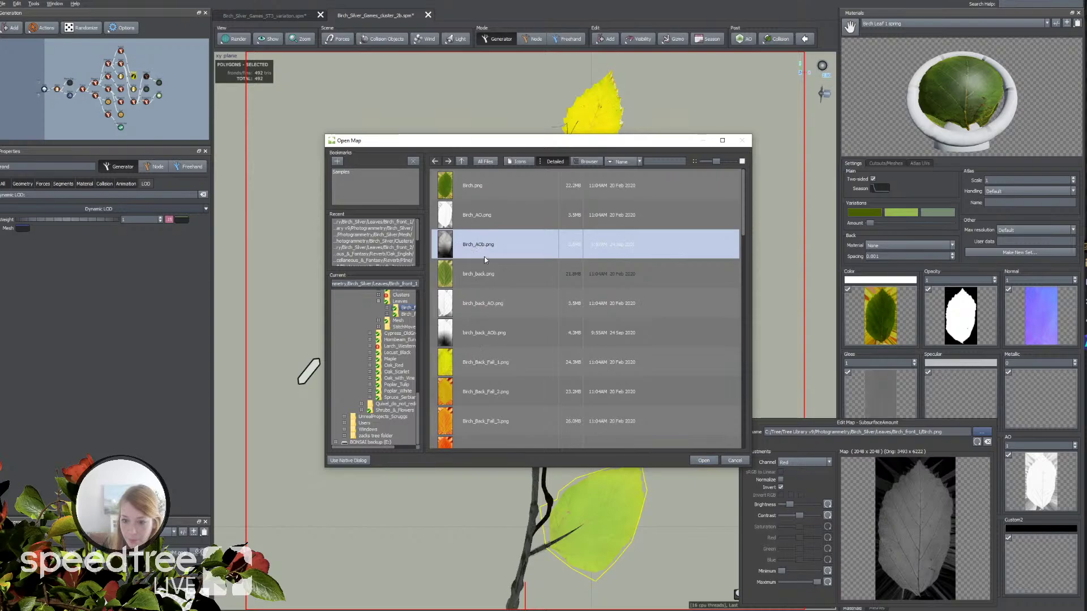
left_click(706, 461)
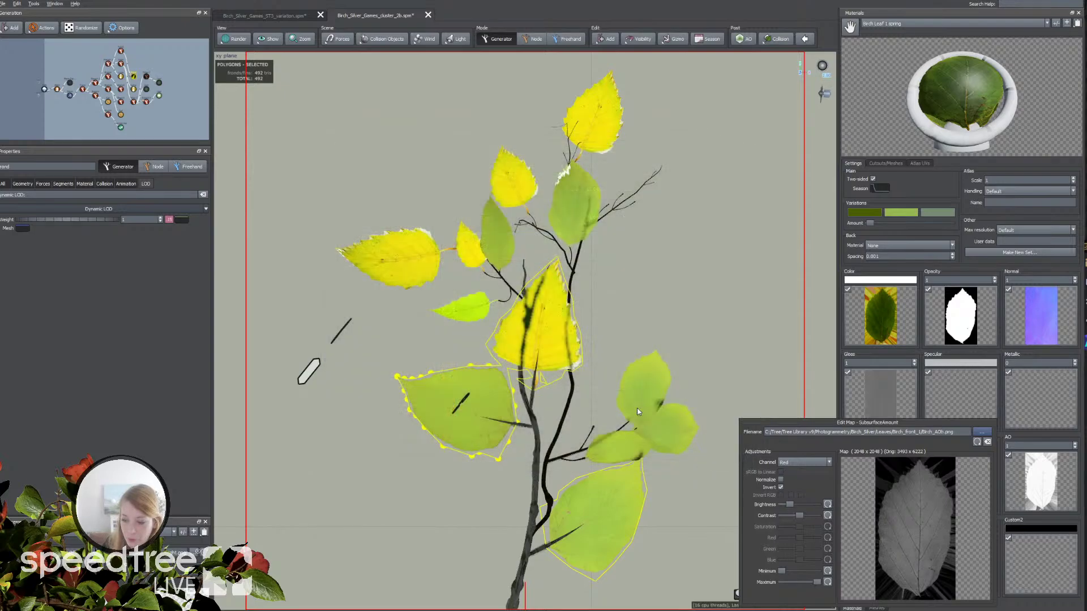
Step: Turn off inversion of the spring leaf's subsurface amount map and raise its brightness slightly
left_click(780, 487)
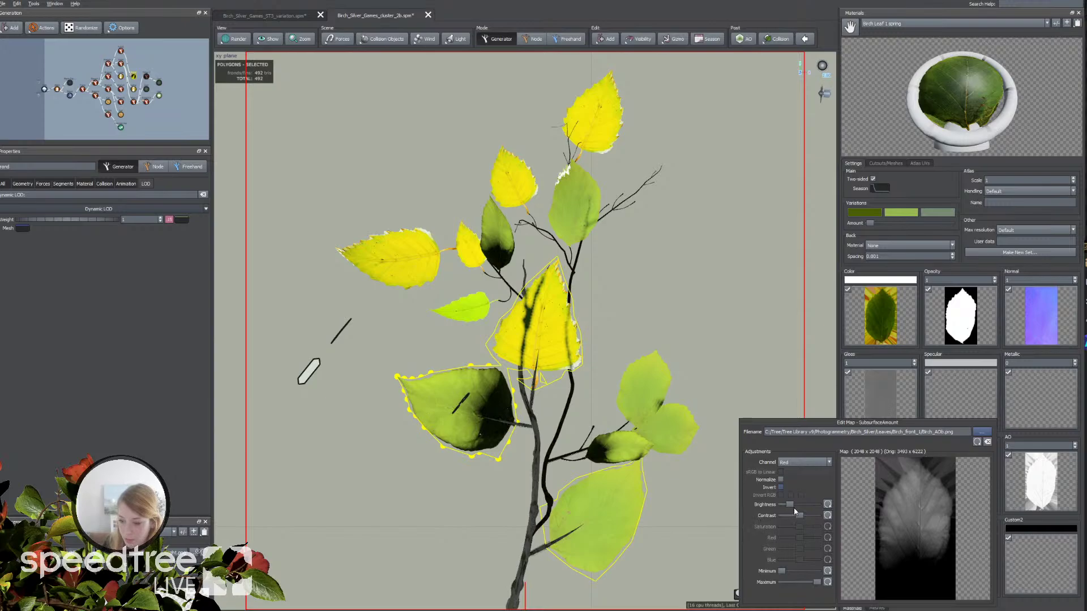
left_click_drag(801, 508, 795, 506)
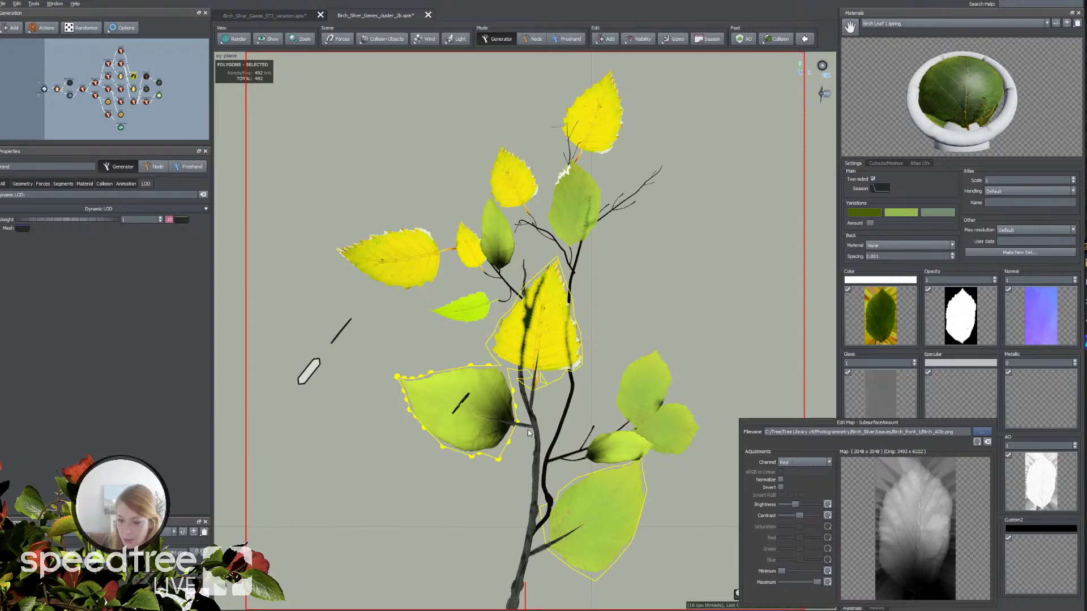
left_click(780, 345)
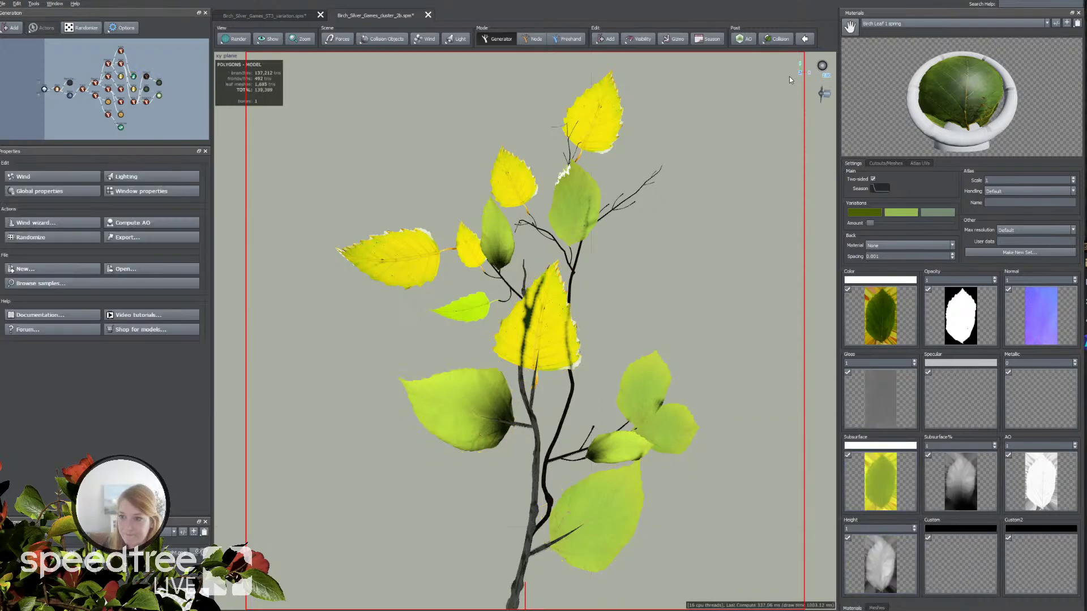
Step: Light the cluster from the front again and replace the Birch Leaf 1 spring material's AO map with Birch_AOb.png
left_click(827, 75)
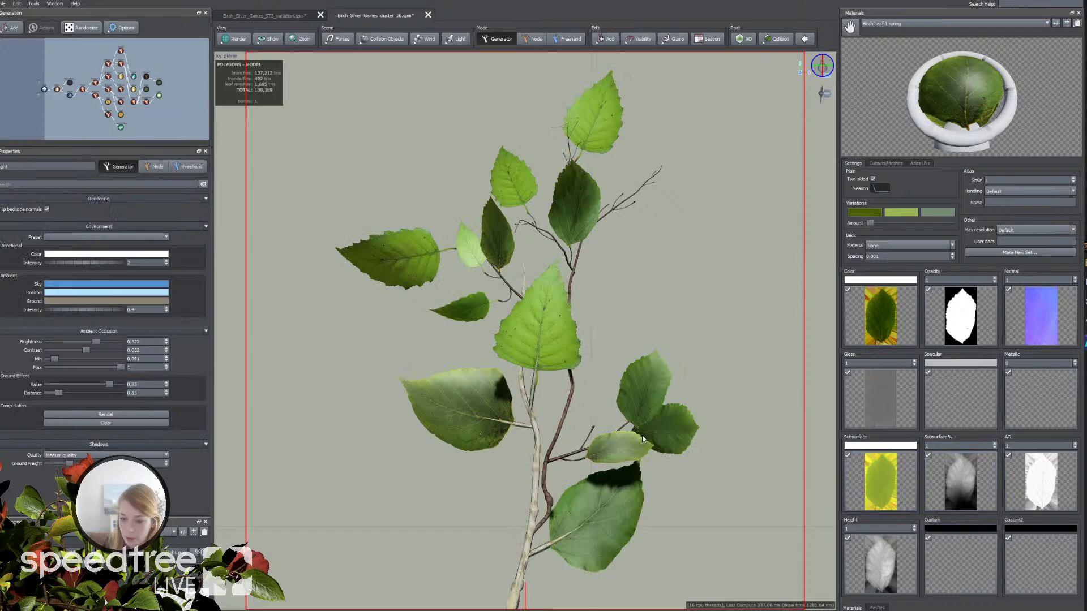
left_click(410, 246)
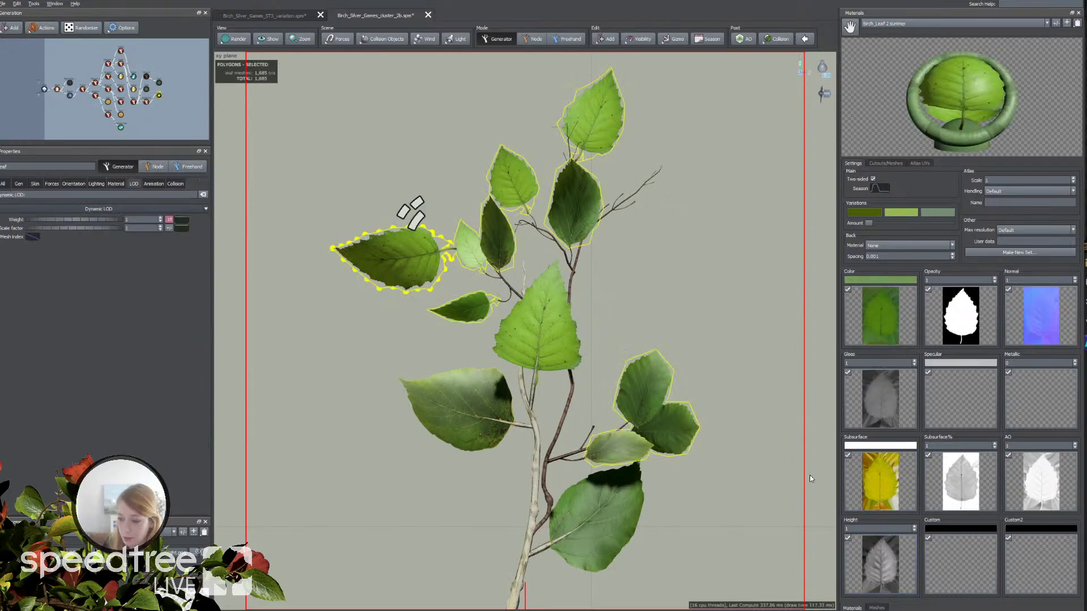
left_click(499, 252)
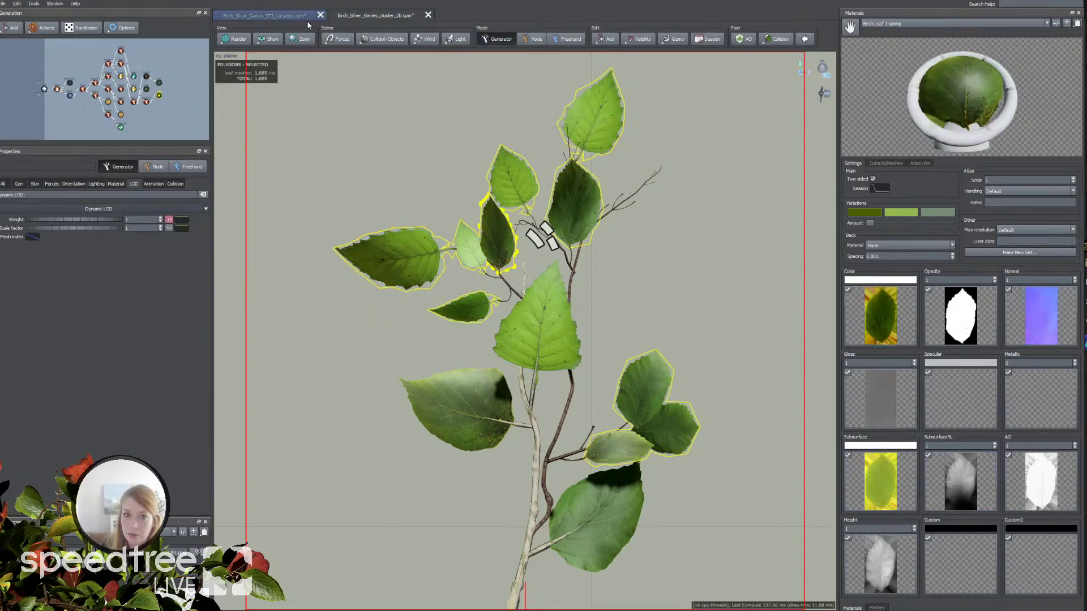
left_click(1034, 506)
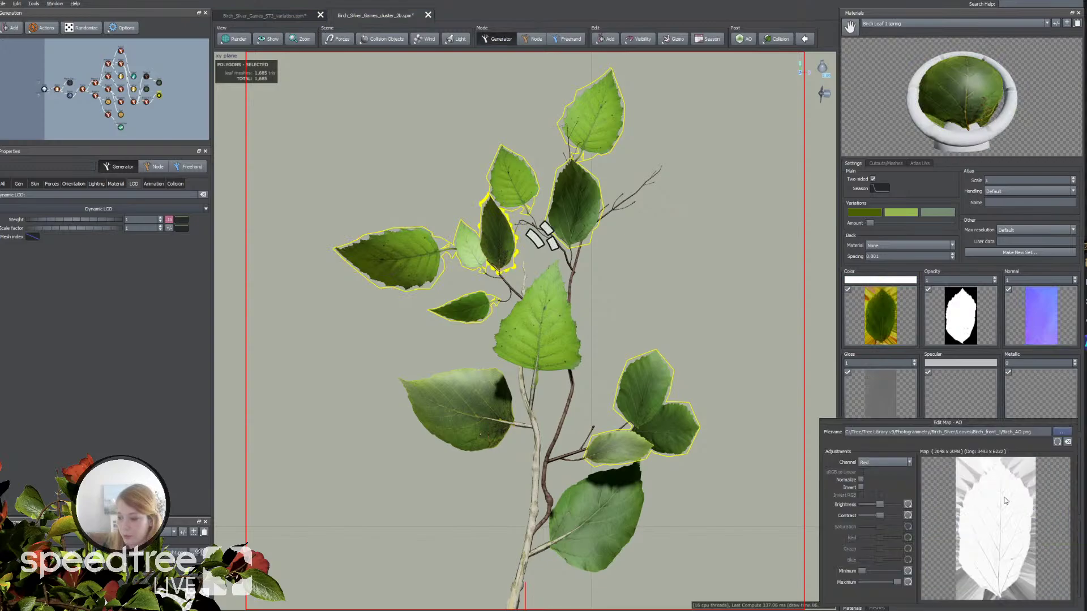
left_click(1059, 431)
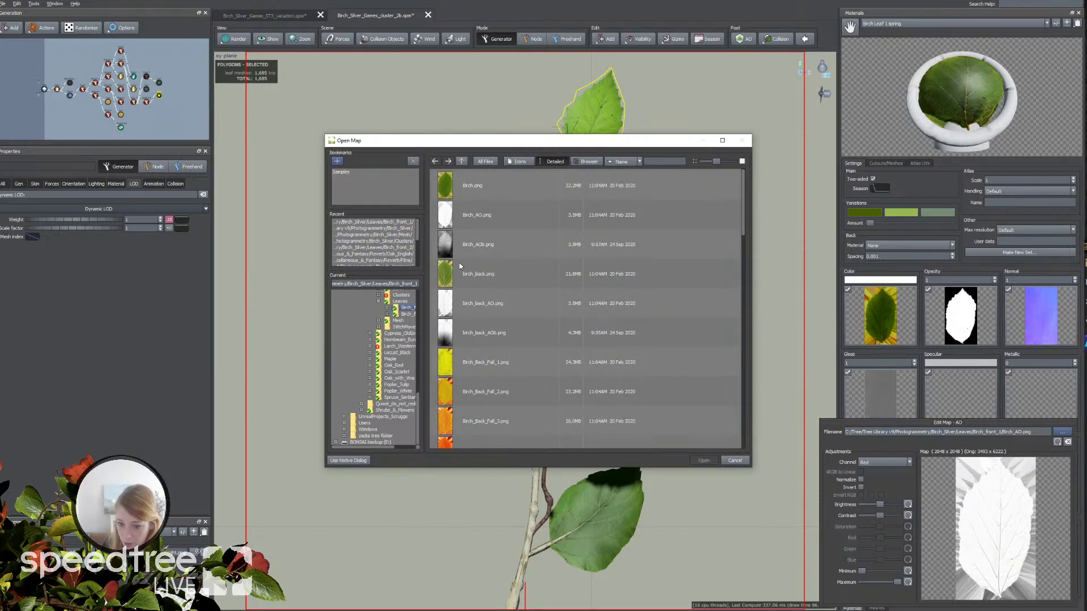
double_click(478, 244)
left_click(738, 517)
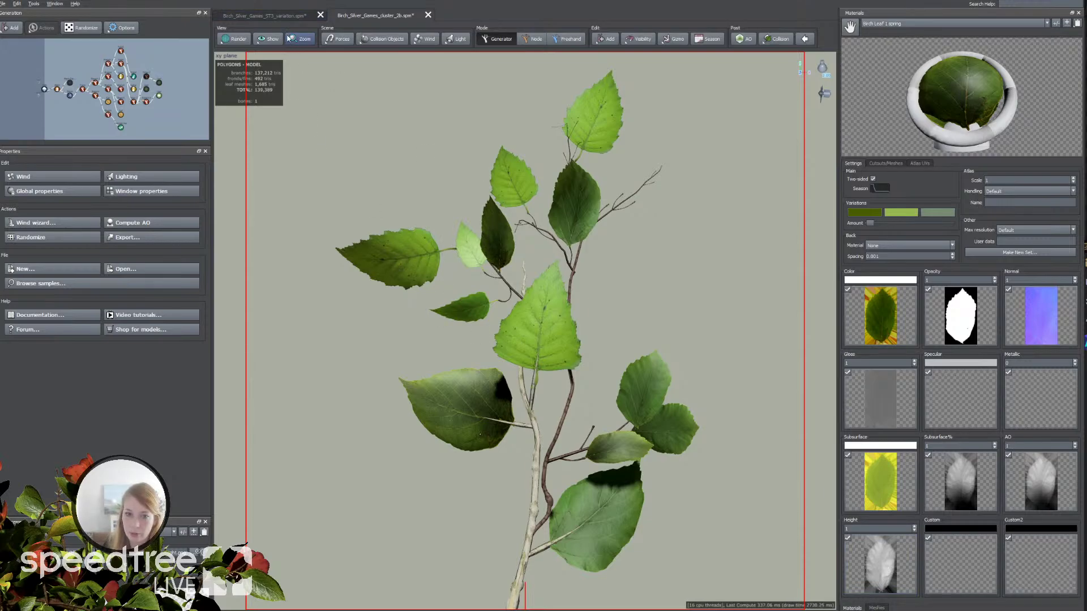
Step: Return to the birch variation tree, and open the first recent birch model in a second SpeedTree Modeler window
left_click(264, 15)
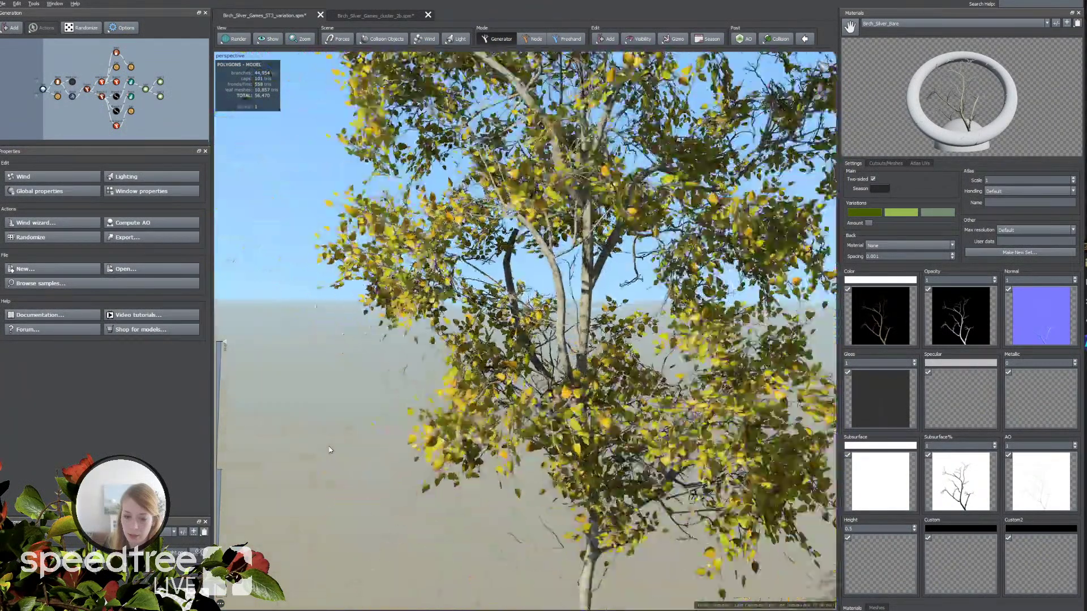
mouse_move(389, 451)
left_mouse_down()
mouse_move(459, 451)
mouse_move(323, 446)
mouse_move(386, 442)
mouse_move(362, 448)
mouse_move(377, 448)
left_mouse_up()
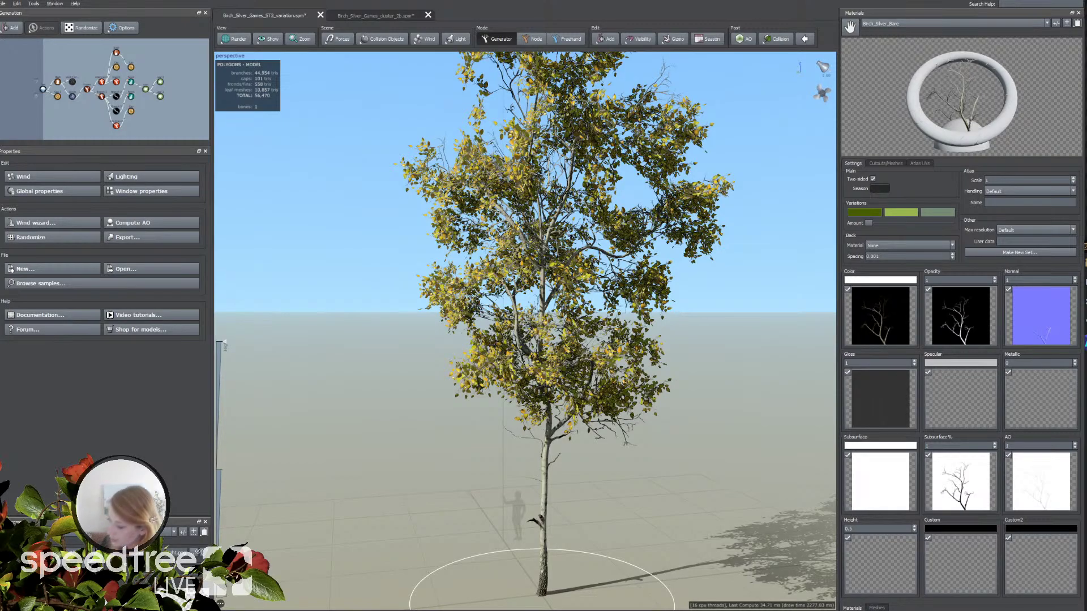
left_click_drag(520, 422, 444, 472)
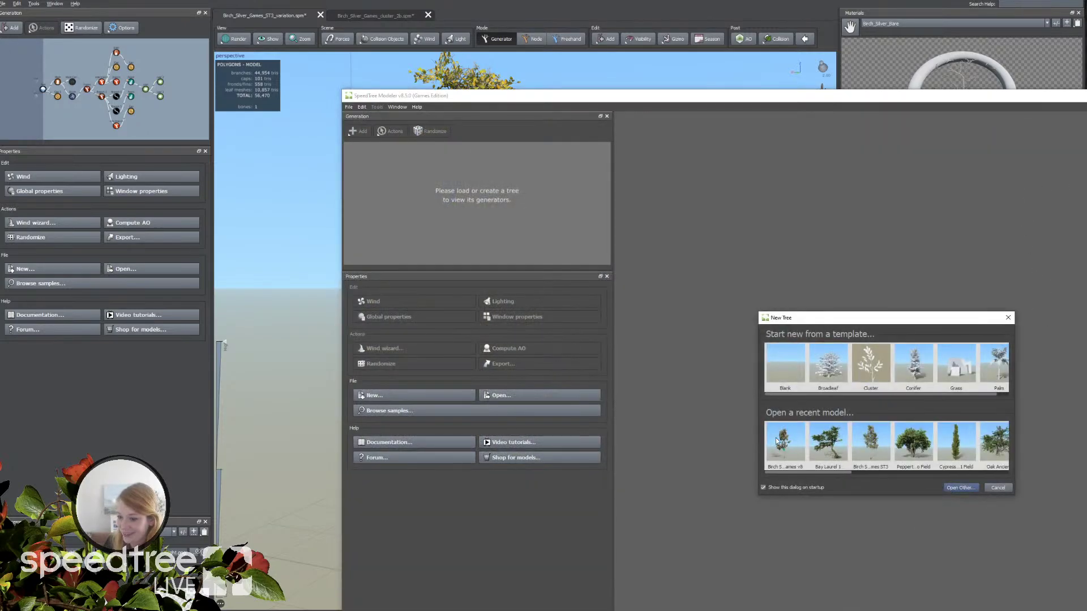
left_click(777, 440)
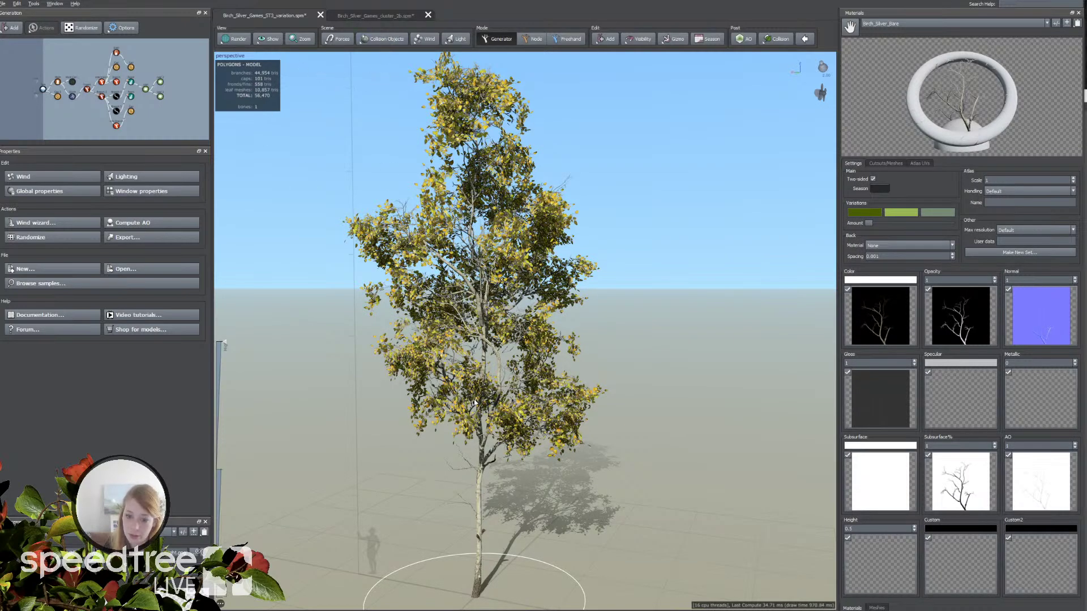
Step: Show the collision objects on the birch variation tree and delete the large sphere around the lower crown
scroll(415, 541, "down", 5)
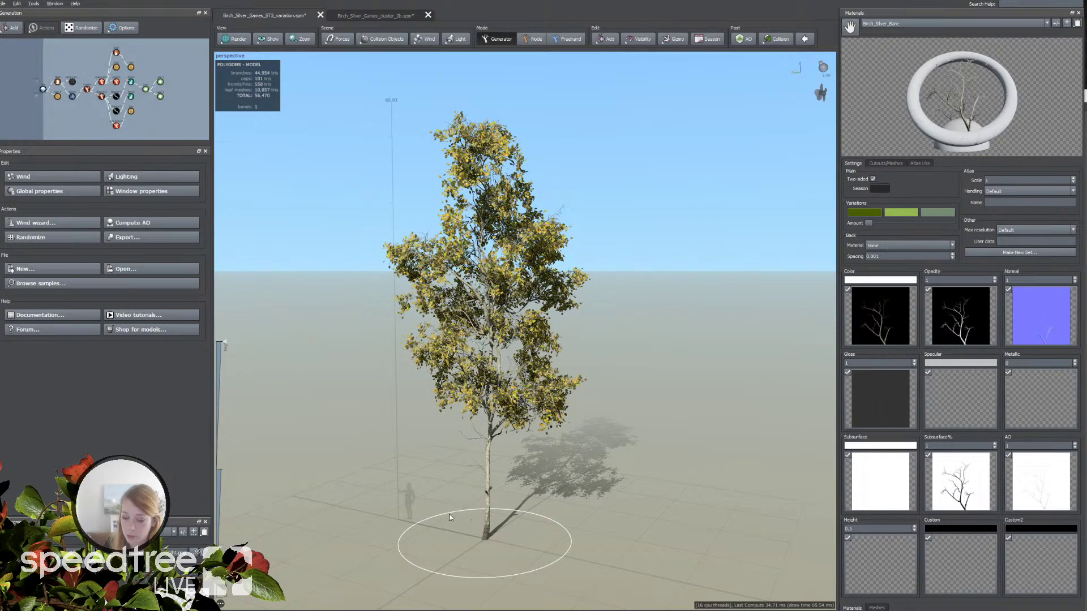
scroll(447, 509, "up", 3)
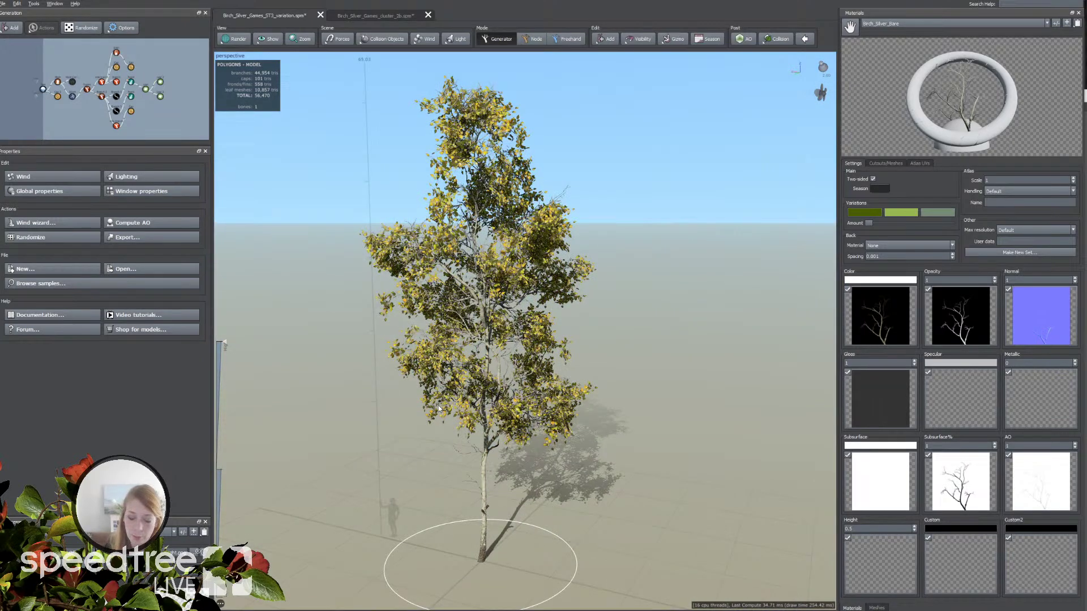
left_click(387, 38)
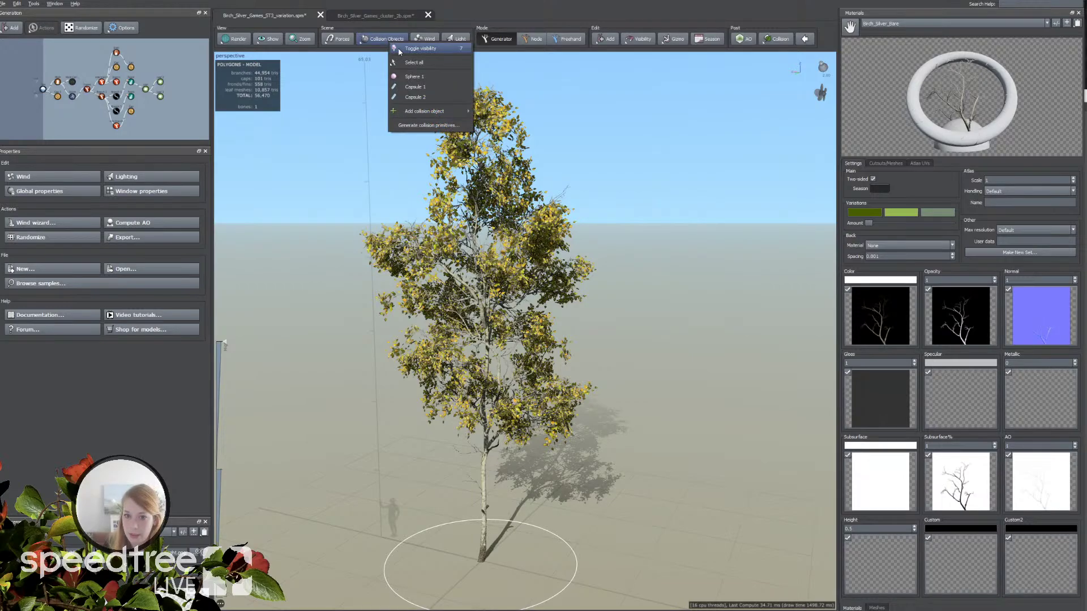
left_click(419, 49)
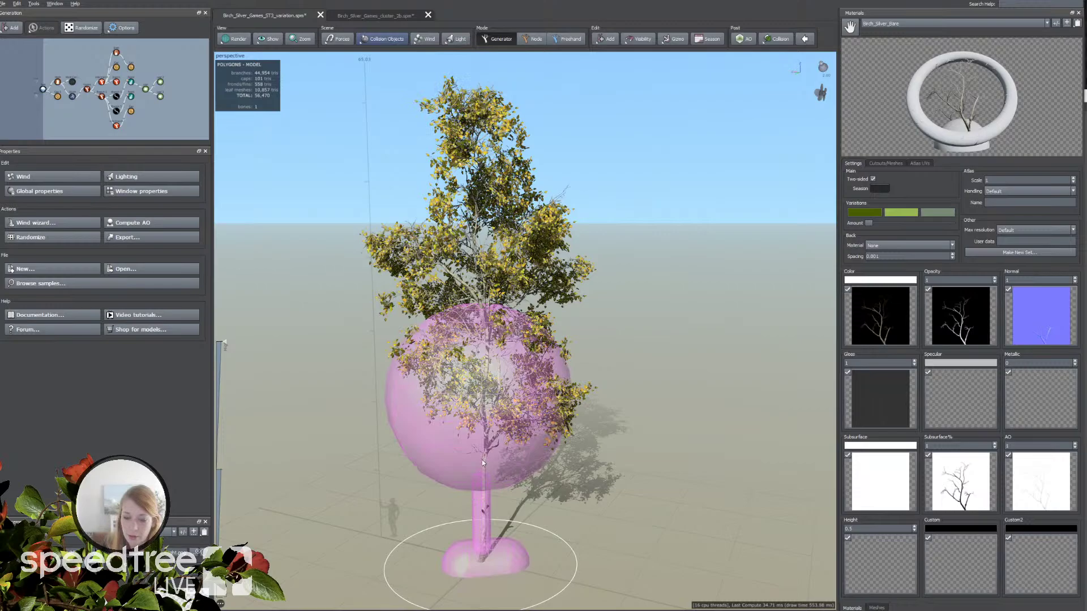
left_click(443, 442)
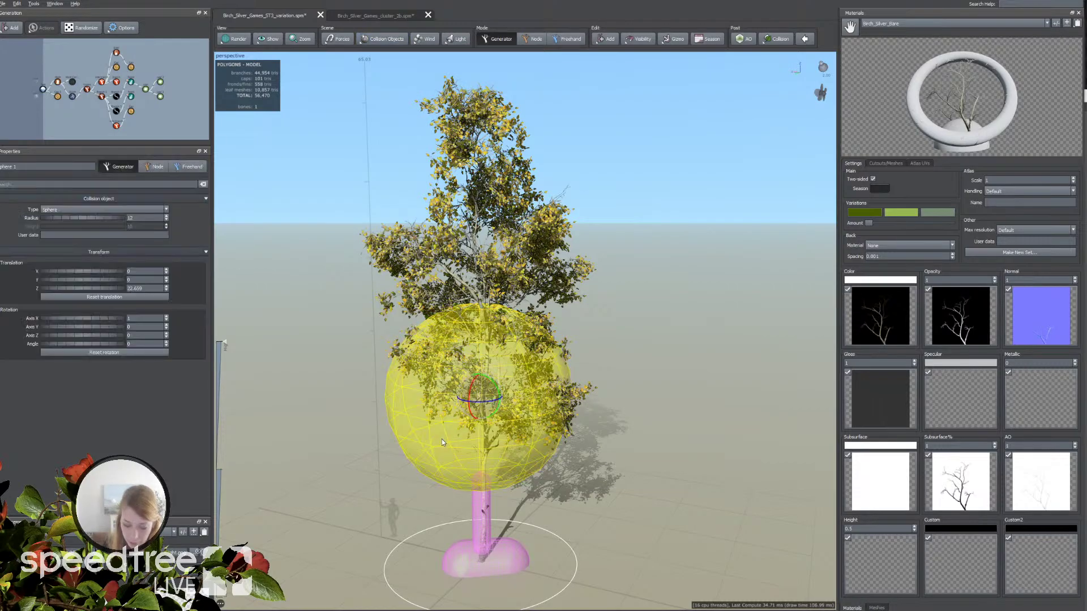
key("Delete")
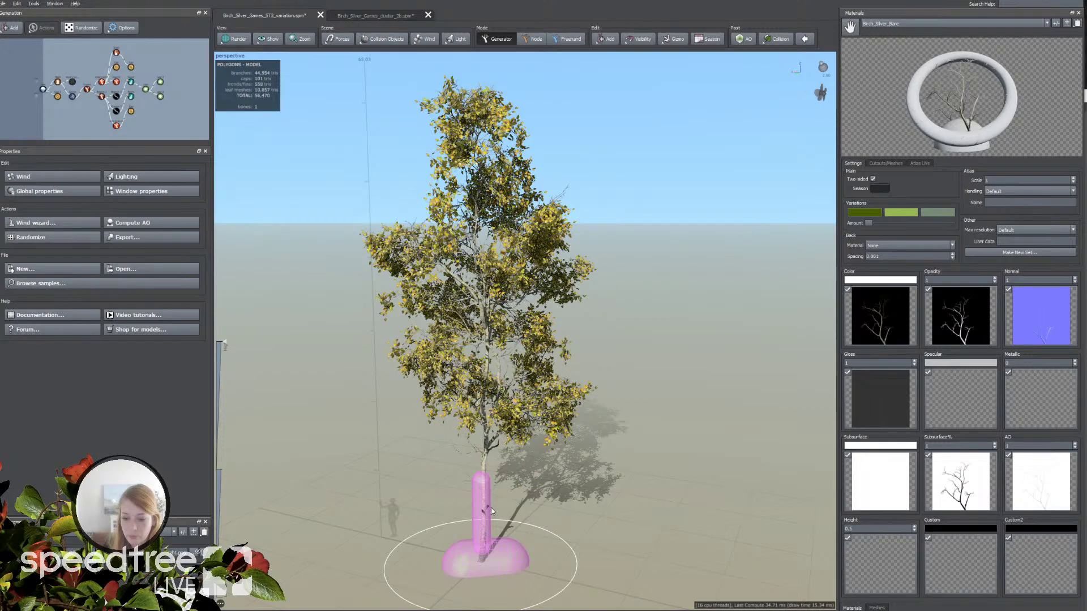
Step: Regenerate the birch's collision primitives with both spine capsules and spheres, clearing the existing ones
left_click(383, 39)
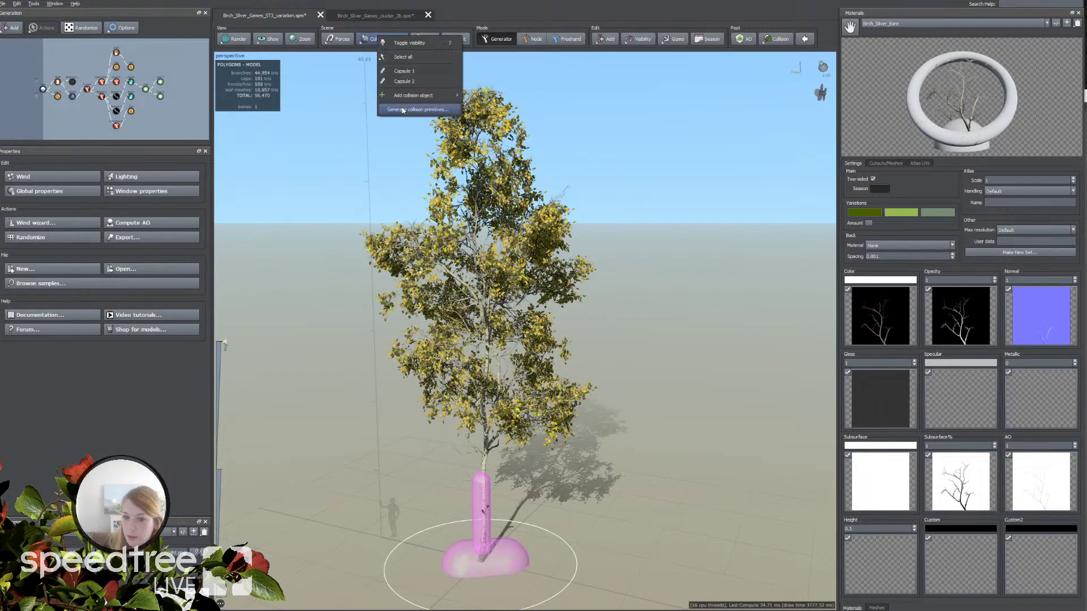
left_click(397, 99)
double_click(535, 250)
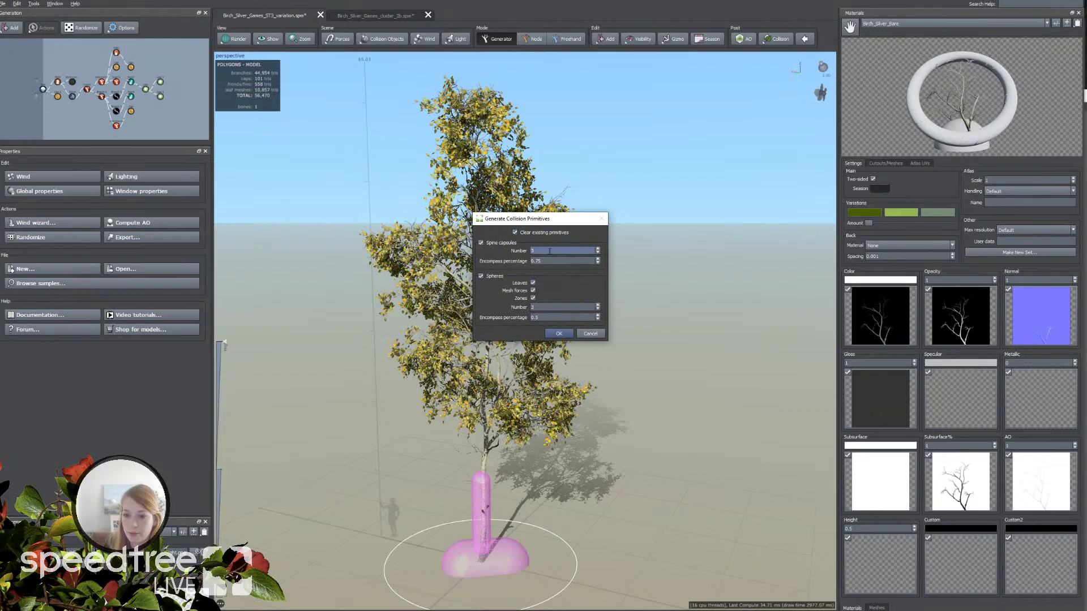
left_click(563, 334)
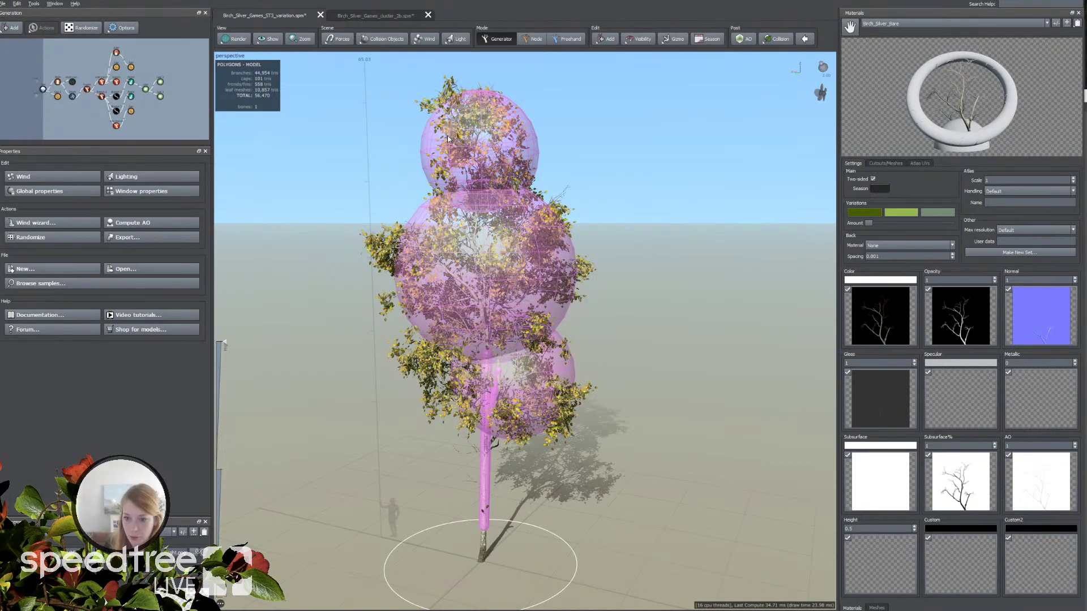
Step: Change the lowest crown collision sphere's type to Capsule
left_click(536, 376)
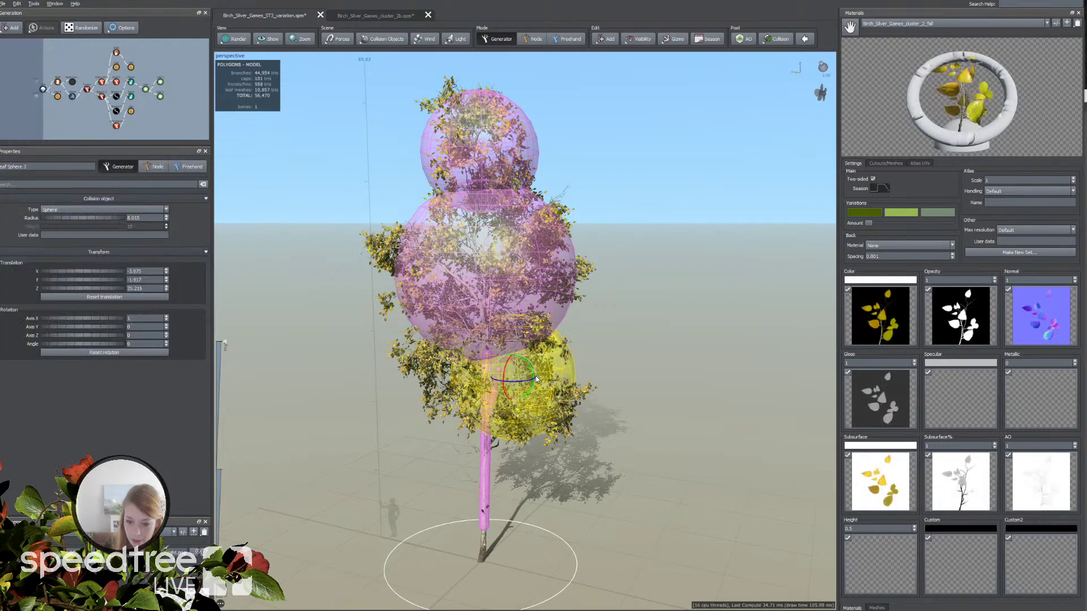
left_click(93, 208)
left_click(72, 219)
Step: Delete the large middle collision sphere and the smaller sphere around the treetop
left_click(433, 270)
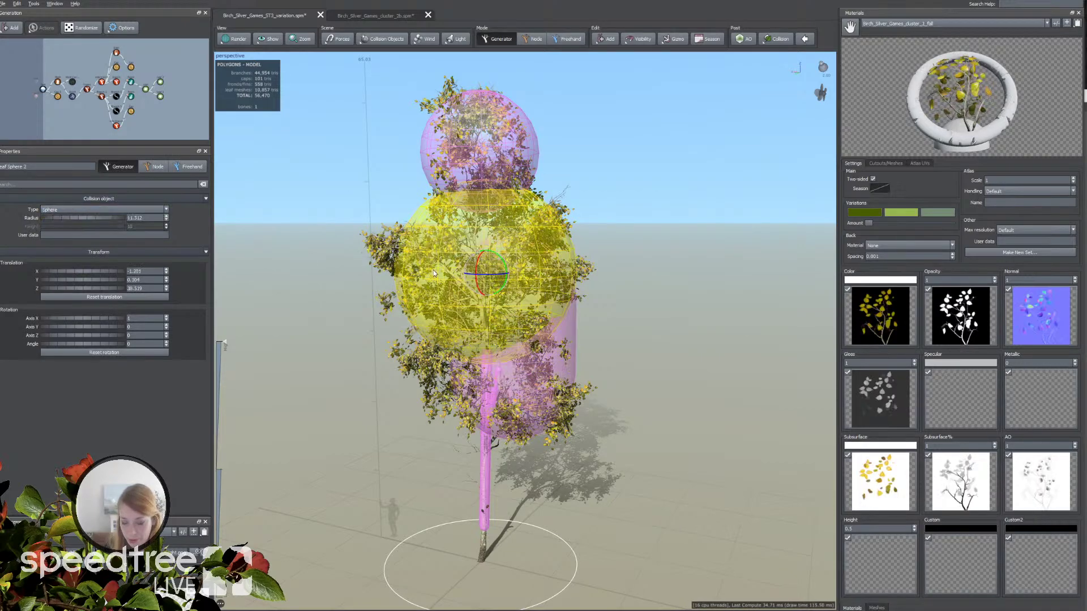
key("Delete")
left_click(461, 159)
key("Delete")
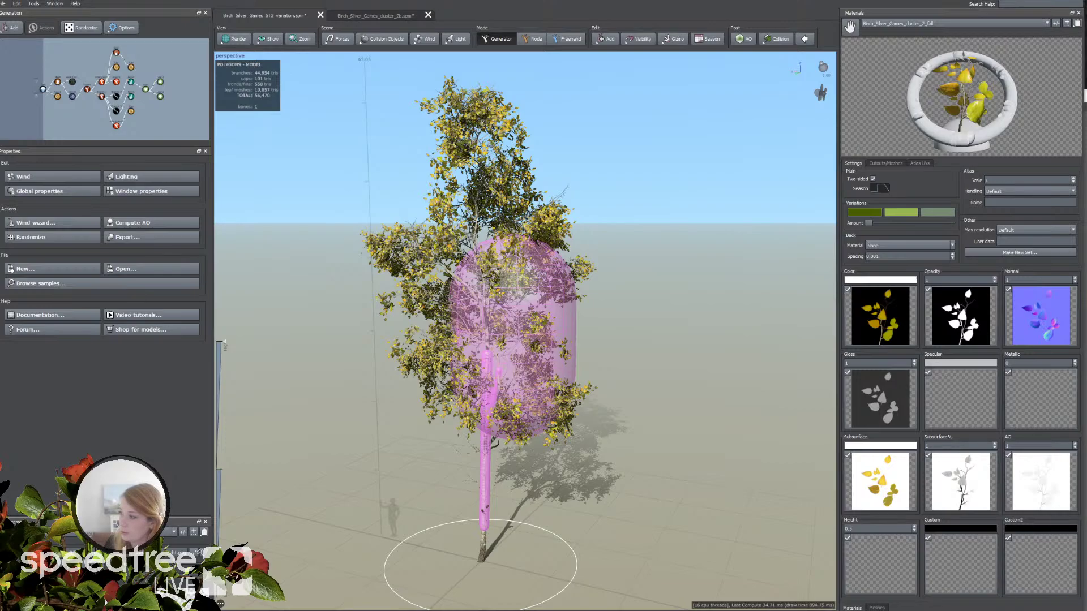
Step: Select the group of leaf and end-of-chain generators and hide them, leaving the crown capsule unobstructed
left_click(568, 324)
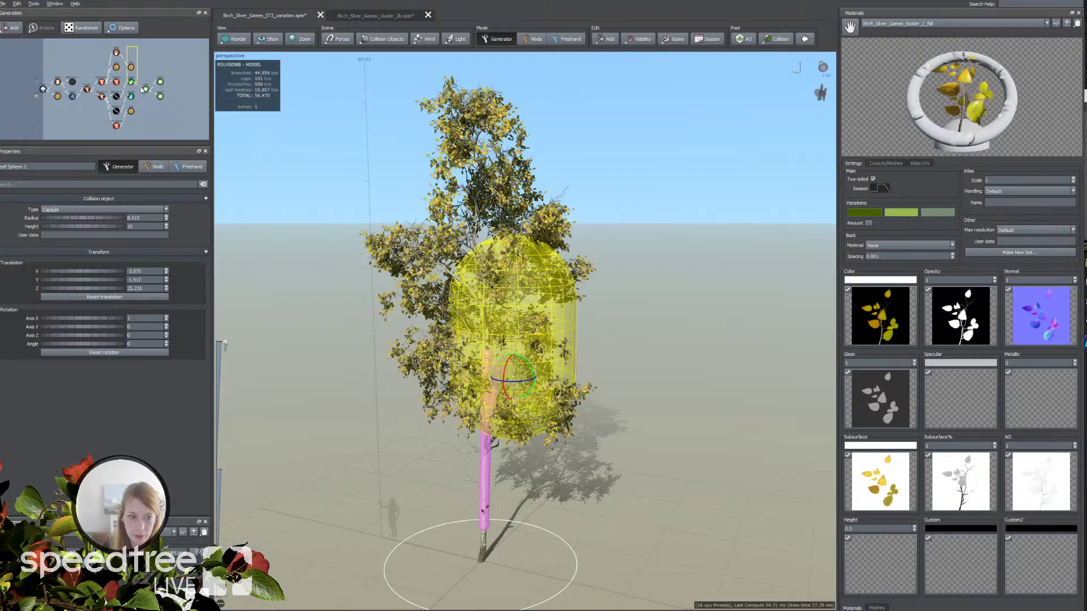
left_click_drag(142, 89, 182, 114)
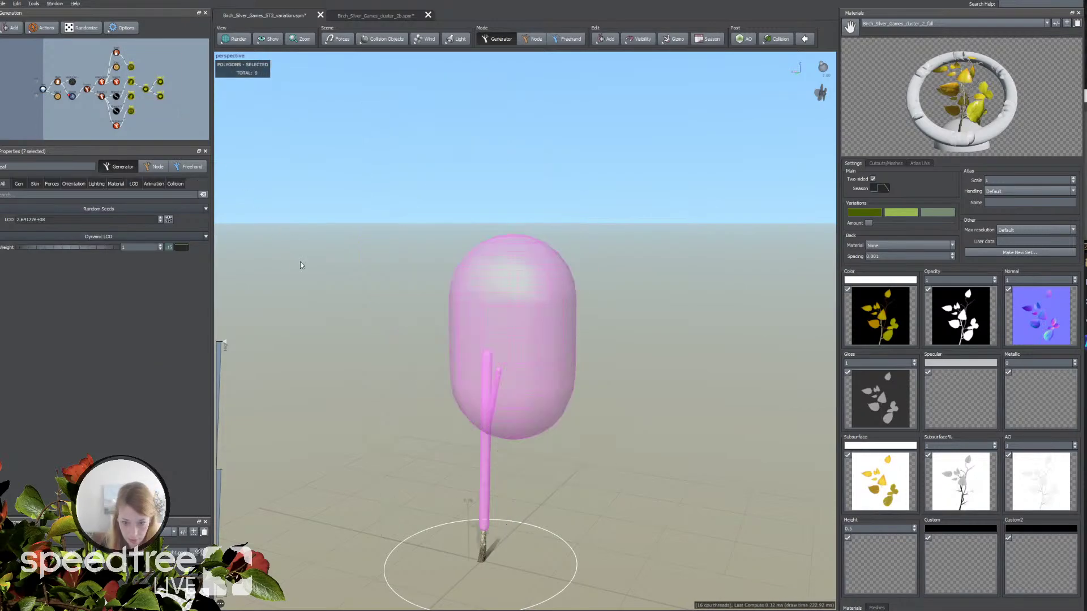
left_click(155, 112)
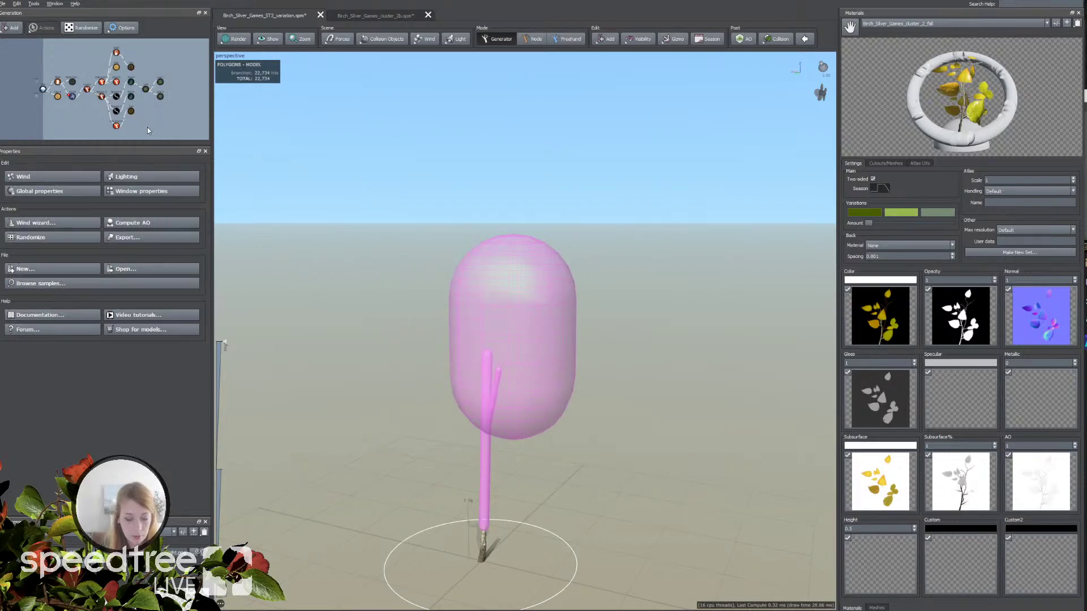
Step: Undo the deletion of the treetop collision sphere, redoing it once in between to compare
left_click(17, 3)
left_click(23, 16)
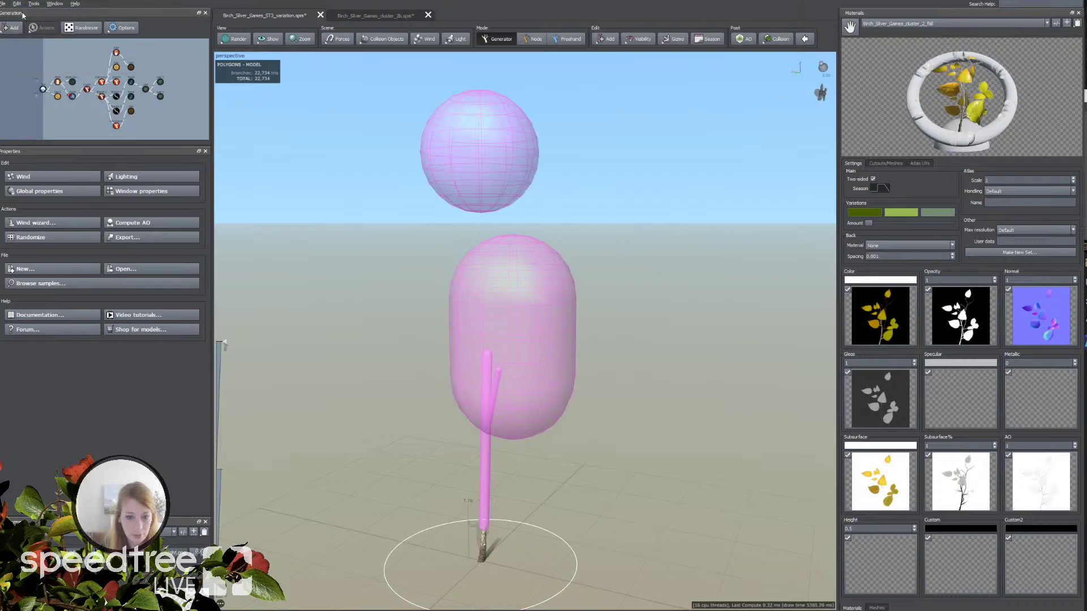
left_click(17, 4)
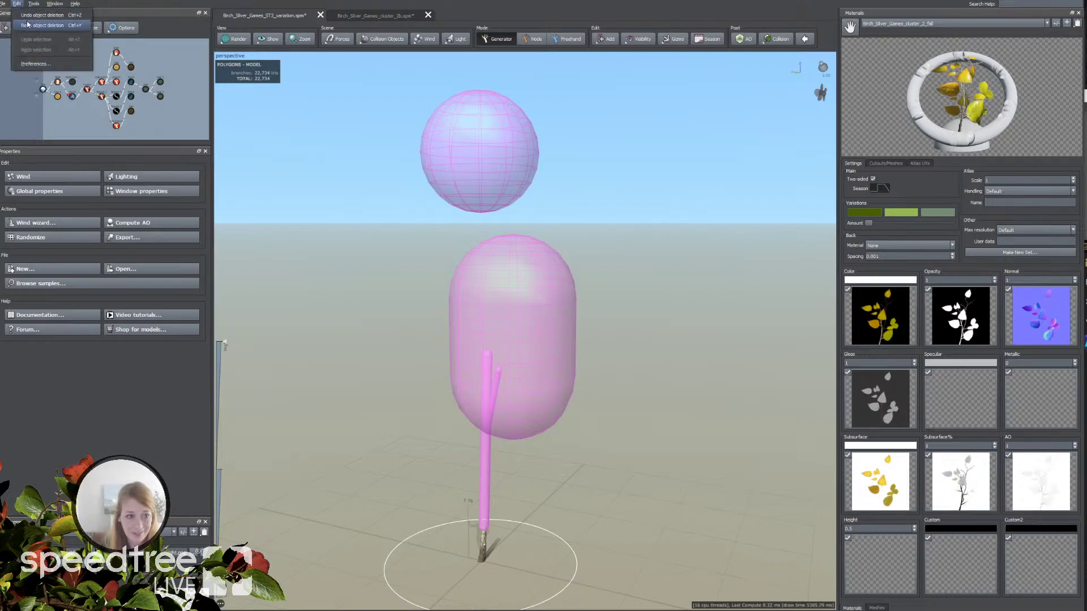
left_click(28, 26)
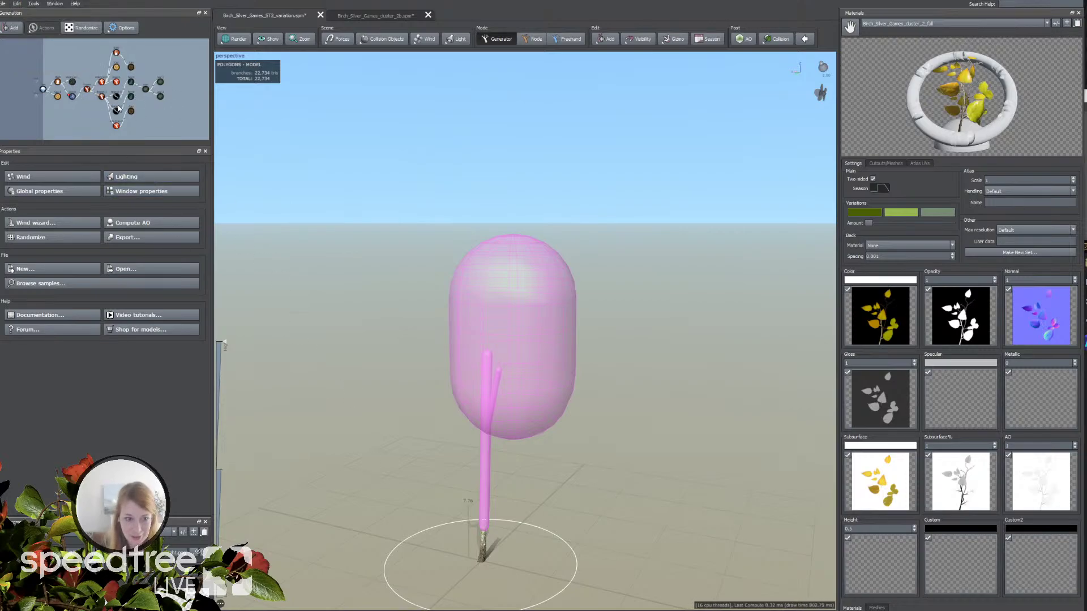
left_click(2, 4)
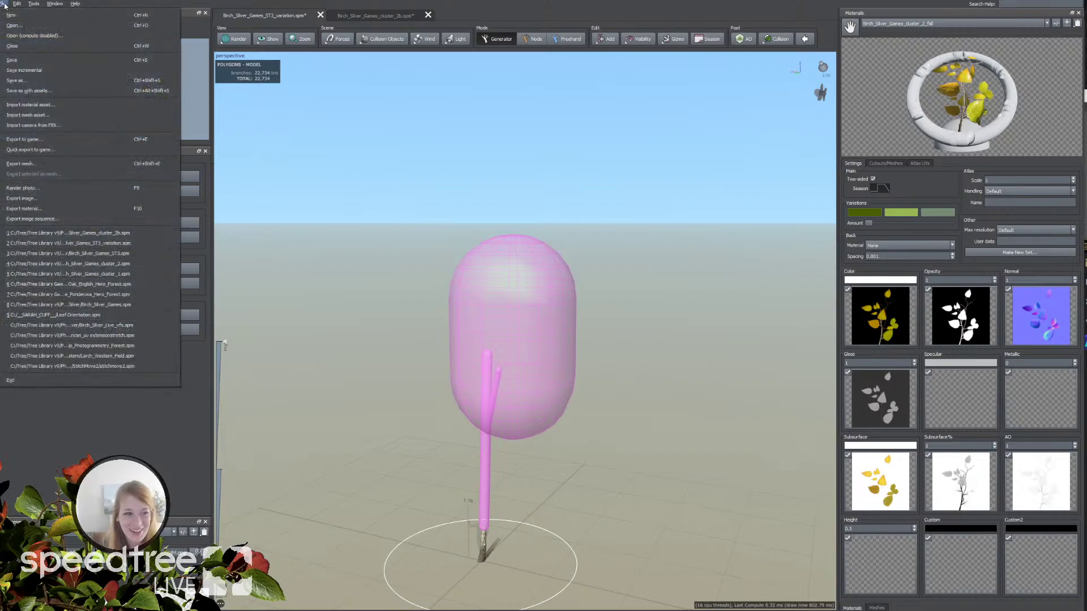
left_click(42, 15)
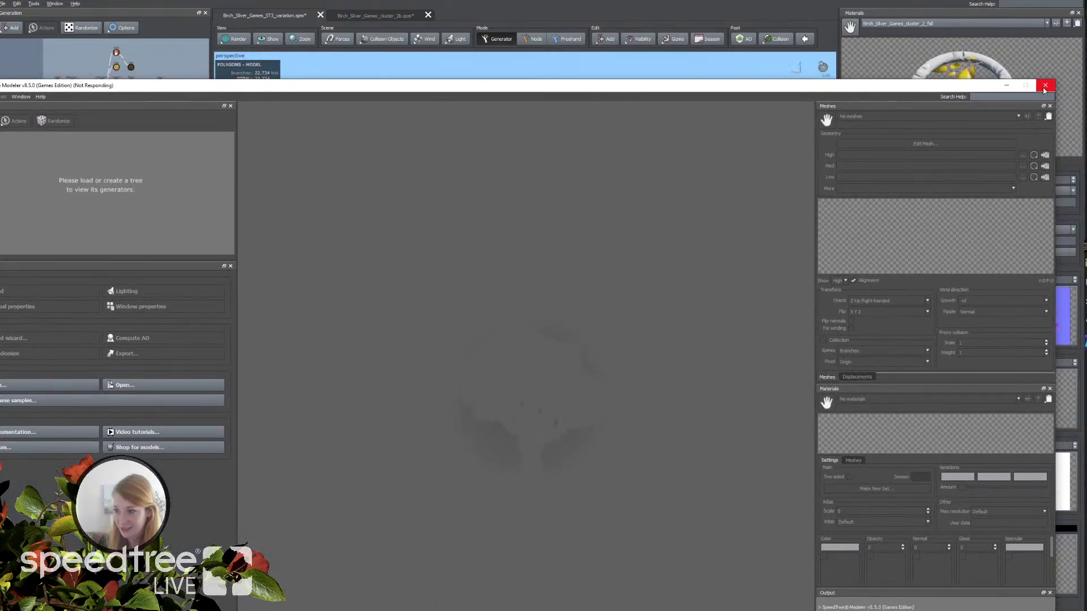
Step: Force-close the unresponsive SpeedTree Modeler window, and start a blank tree in a maximized v8.5.0 Games Edition window
left_click(1044, 88)
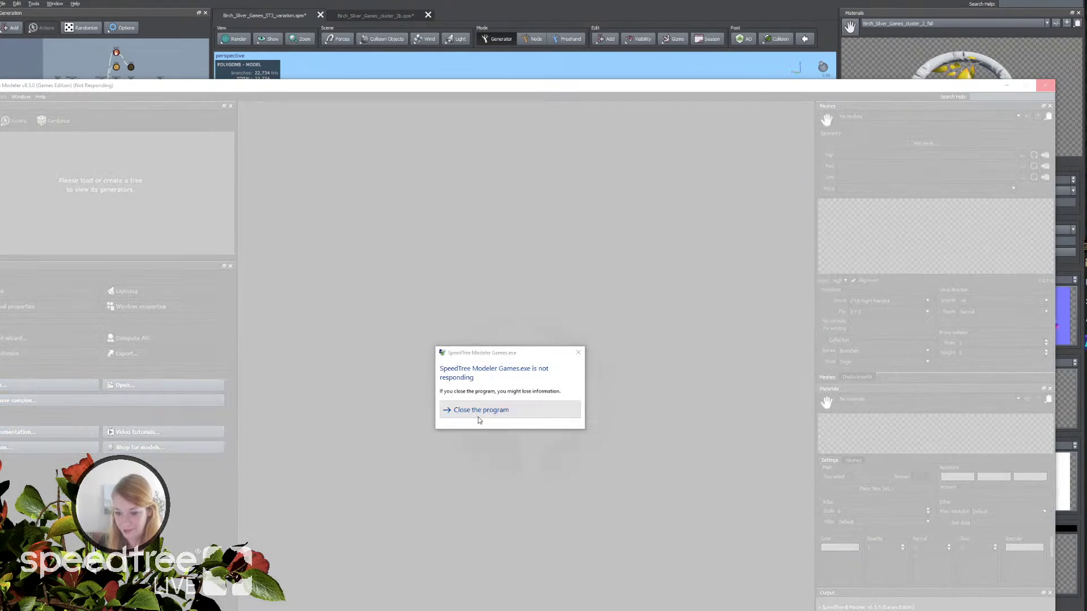
left_click(478, 416)
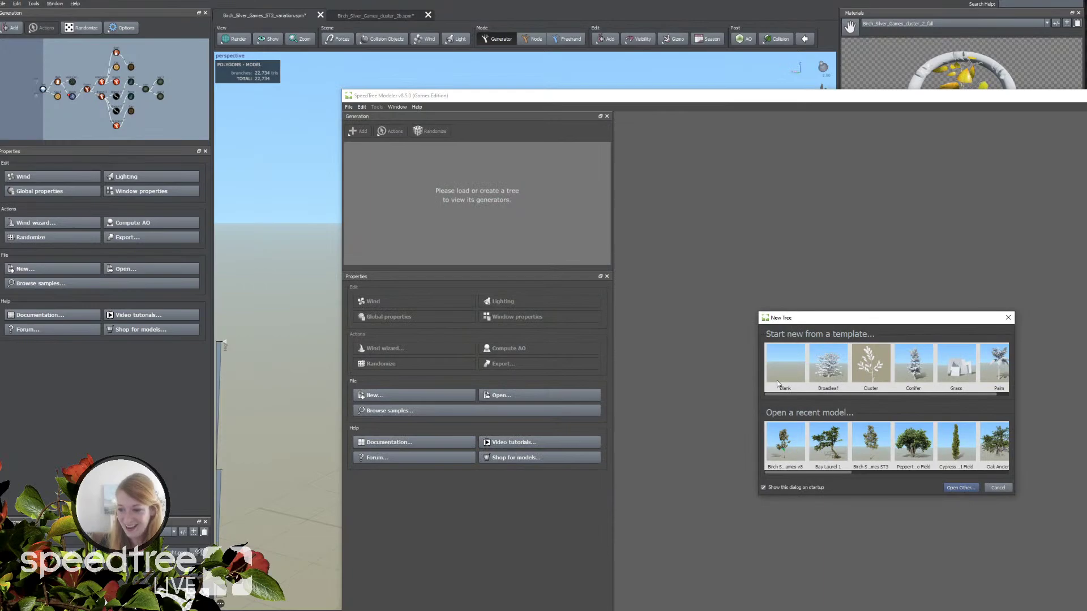
left_click(800, 368)
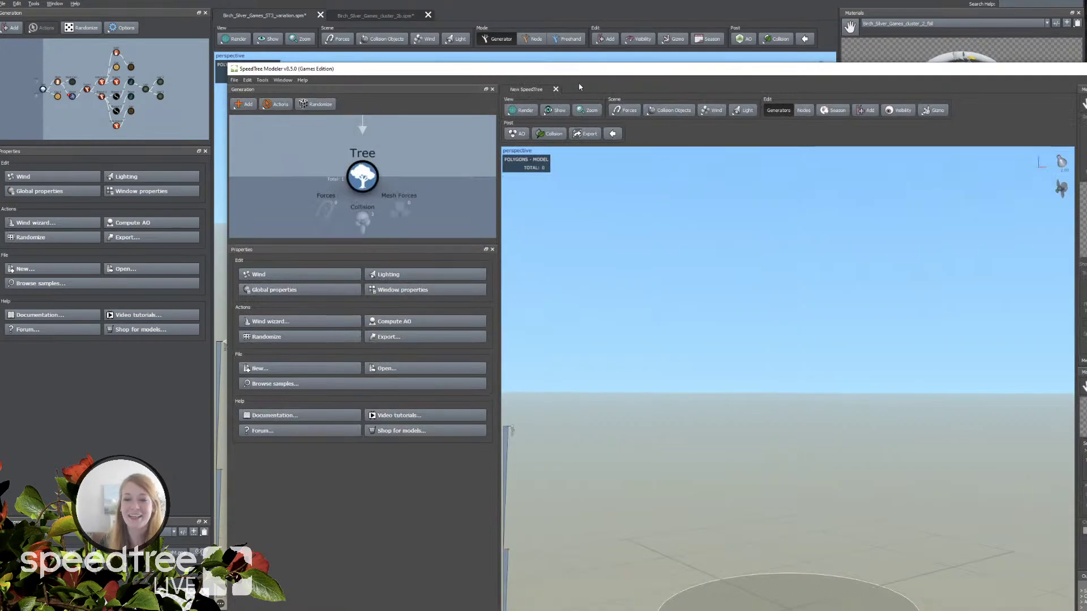
double_click(582, 71)
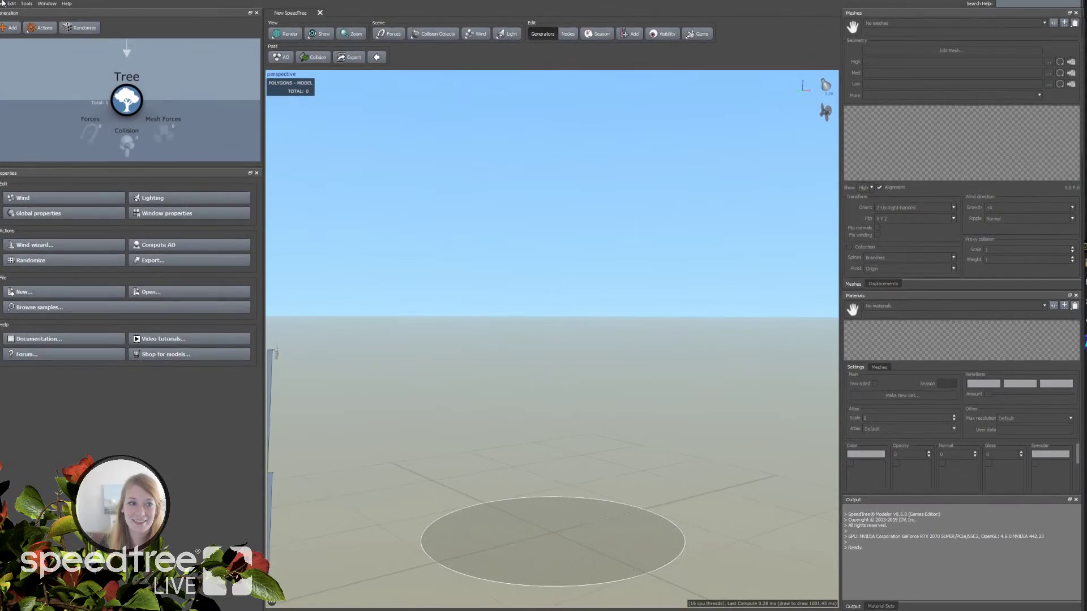
Step: Try to open Birch_Silver_Games_v8.spm from the Photogrammetry library's Birch_Silver folder
left_click(3, 3)
left_click(23, 24)
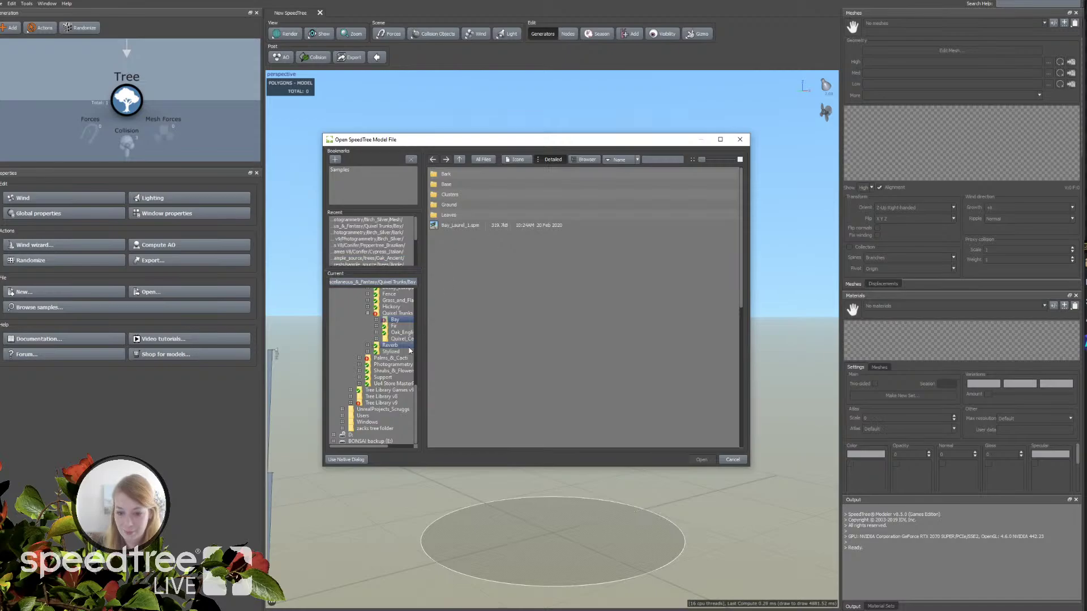
scroll(402, 357, "up", 3)
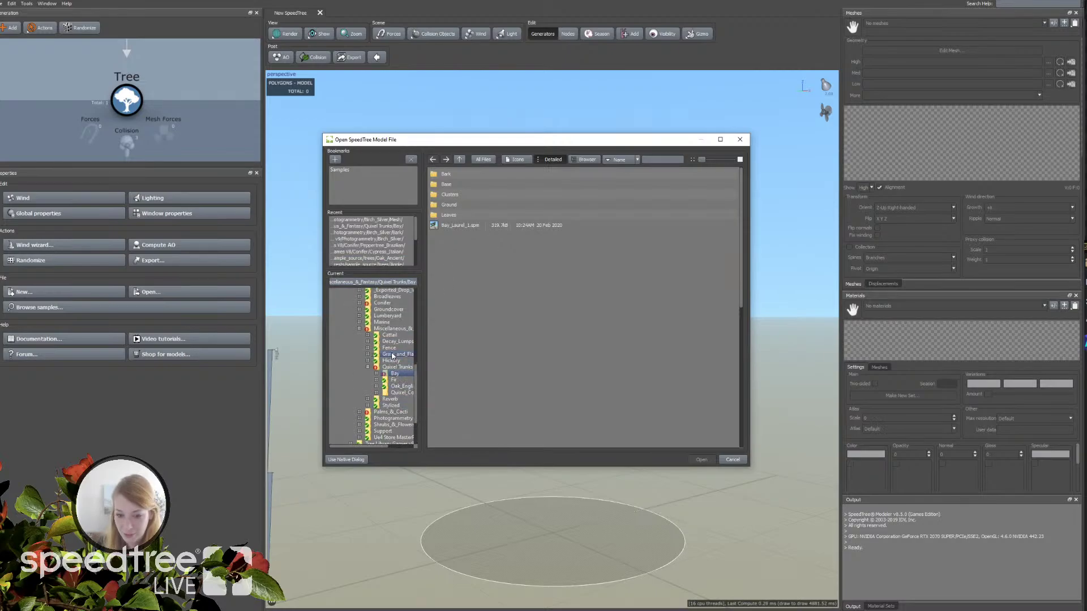
scroll(406, 382, "down", 3)
left_click(385, 404)
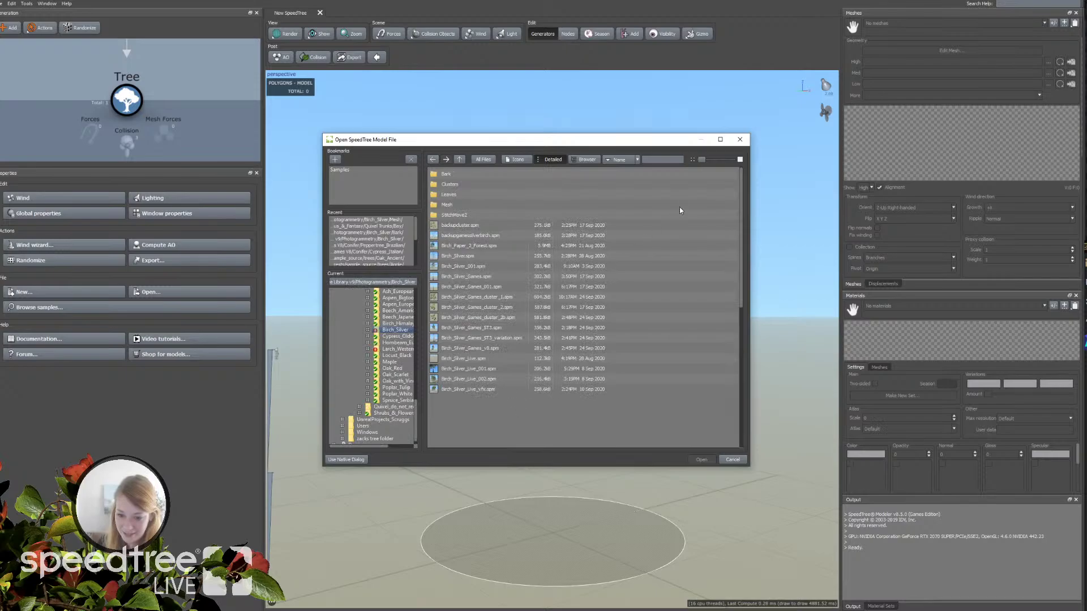
left_click(487, 349)
left_click(702, 460)
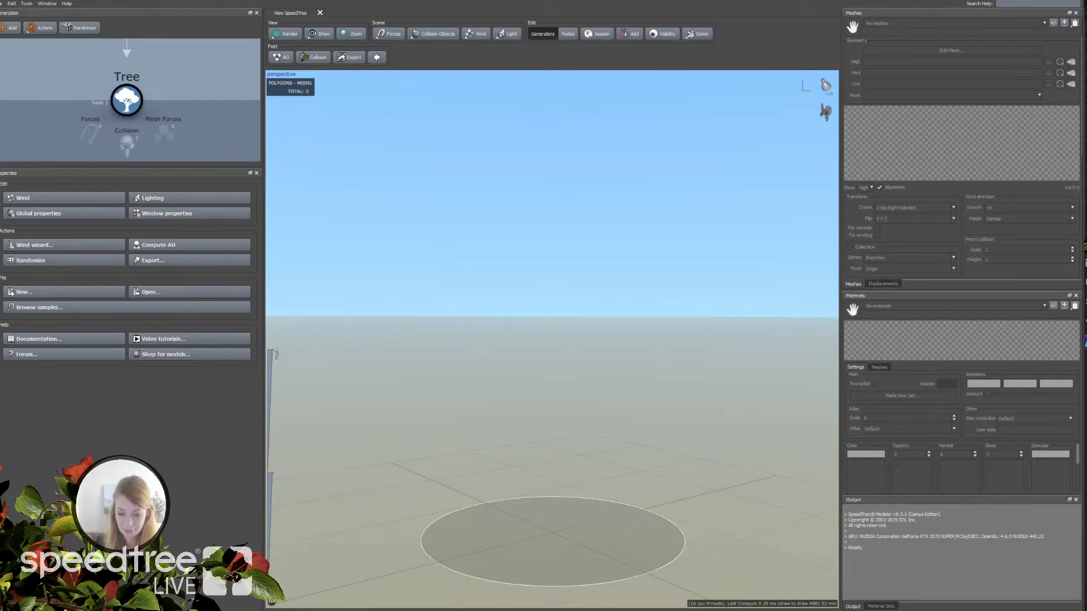
Step: Switch to the SpeedTree Modeler v9.0.0 Beta window
mouse_move(339, 610)
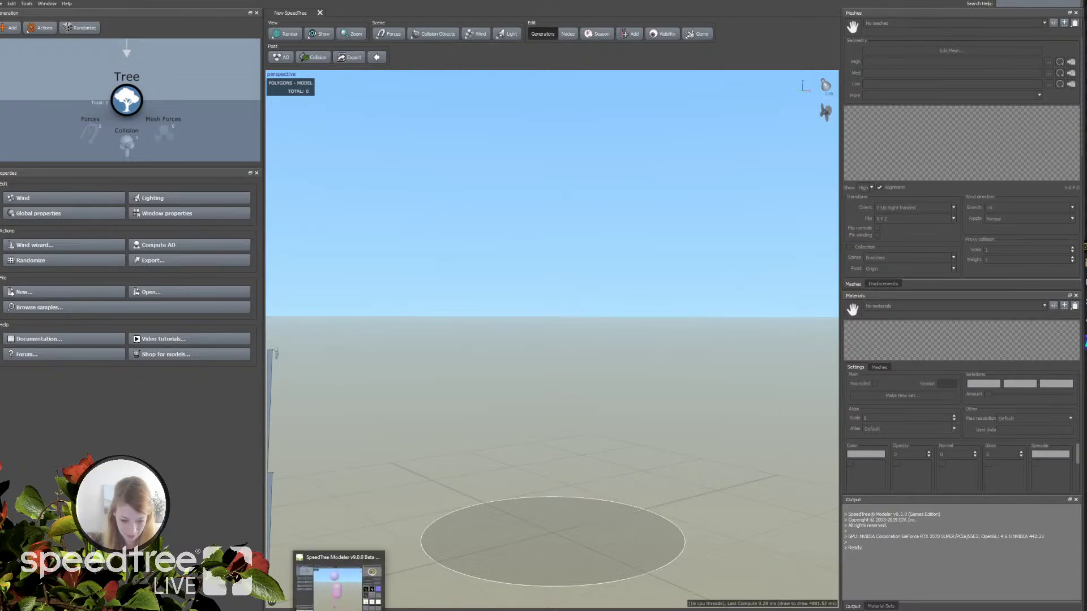
left_click(339, 583)
left_click(343, 18)
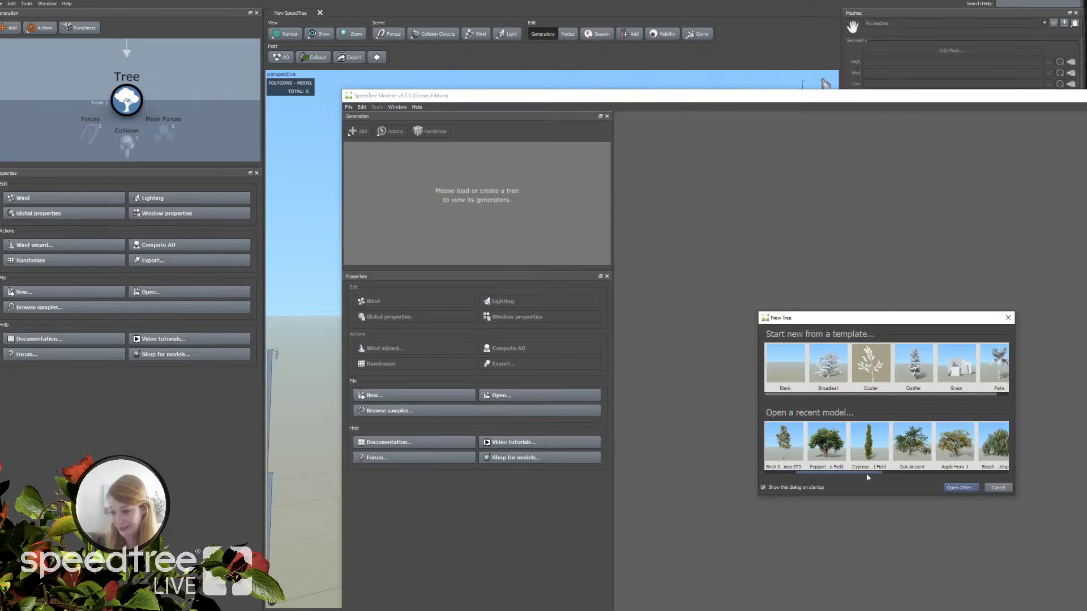
Step: Open the recent model Aspen_Quaking_Hero_4_Field.spm in the new SpeedTree Modeler v8.5.0 window and fit the window to the screen
left_click_drag(866, 475, 905, 475)
left_click(932, 448)
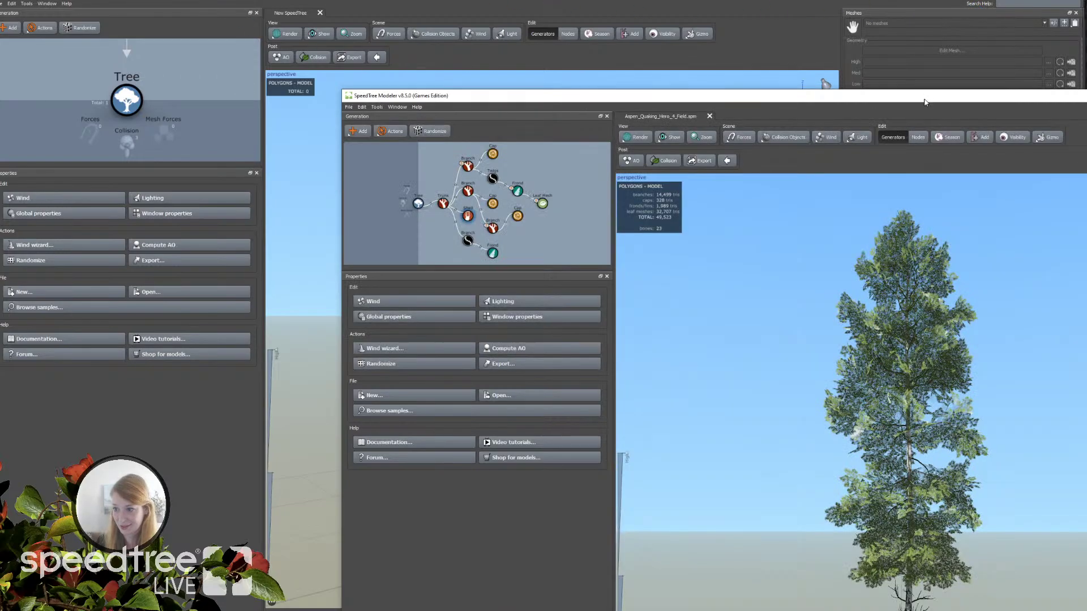
left_click_drag(922, 102, 601, 17)
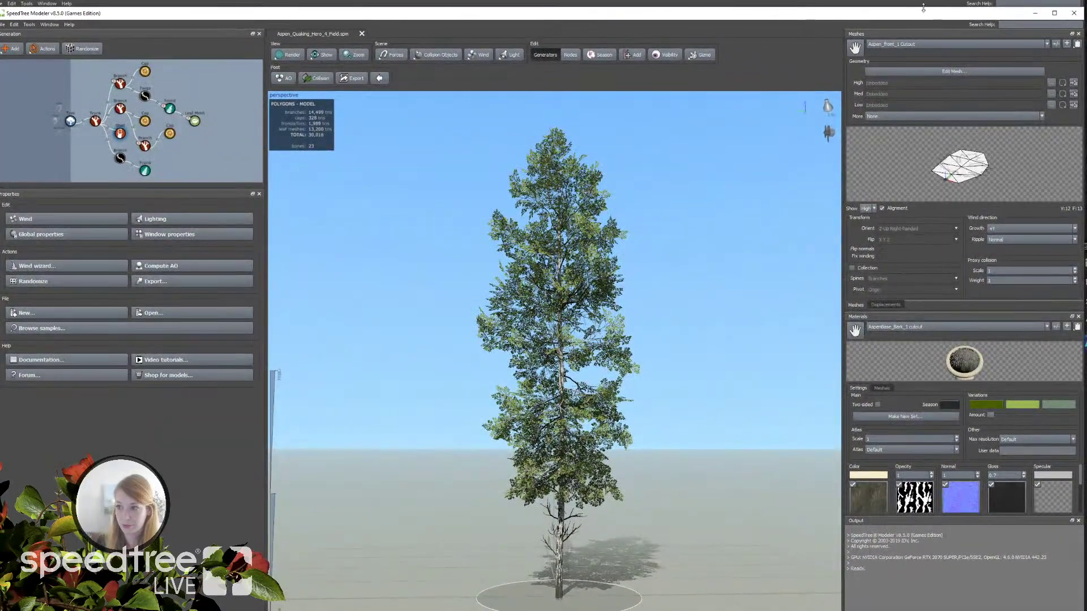
left_click_drag(856, 16, 856, 0)
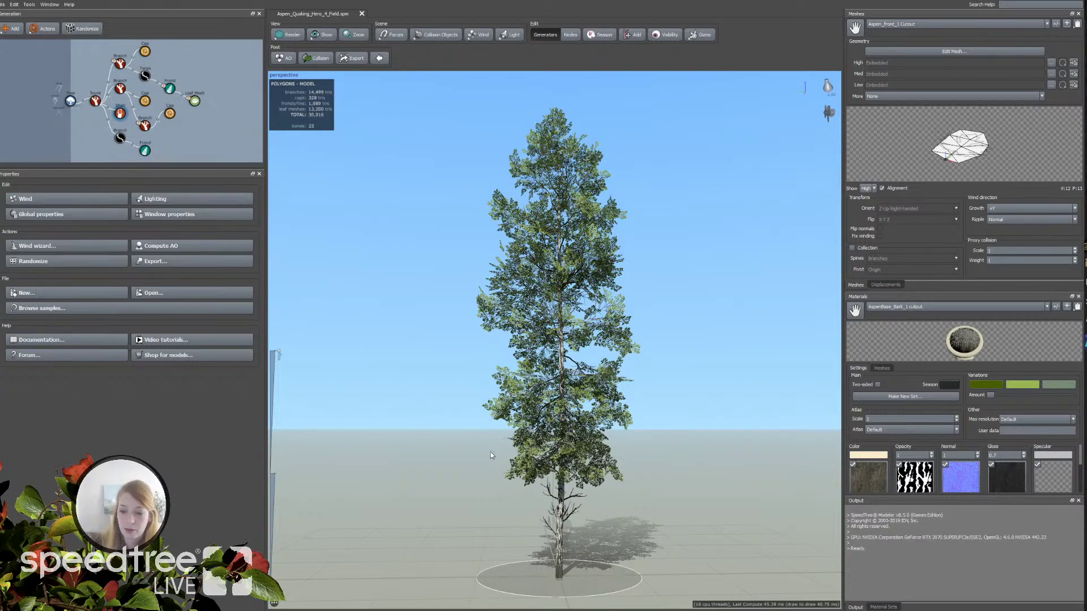
Step: Show the collision objects on the whole aspen tree
scroll(491, 454, "up", 3)
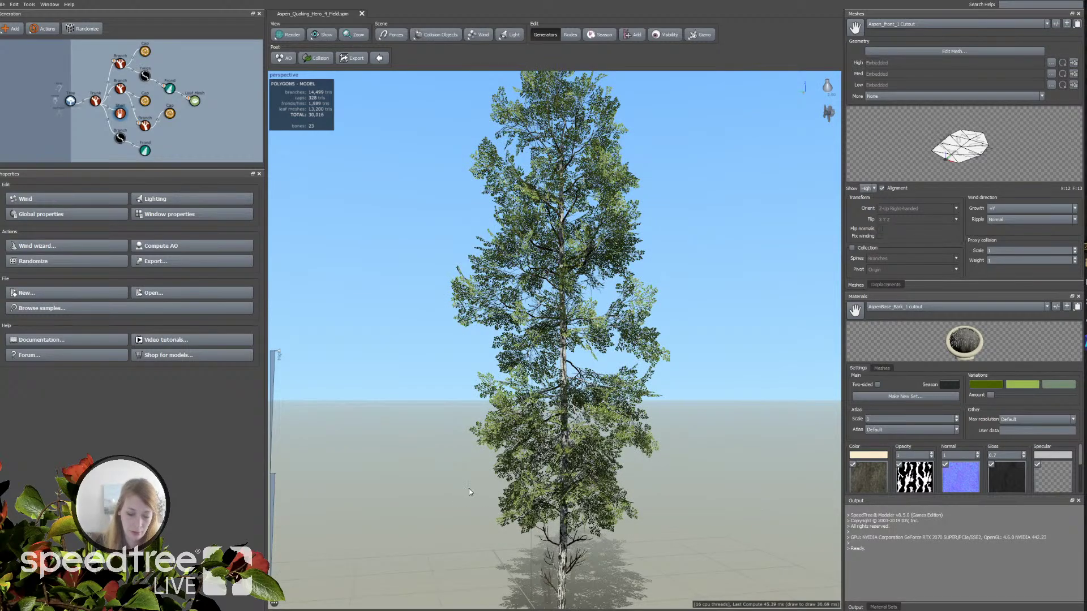
left_click_drag(470, 489, 487, 506)
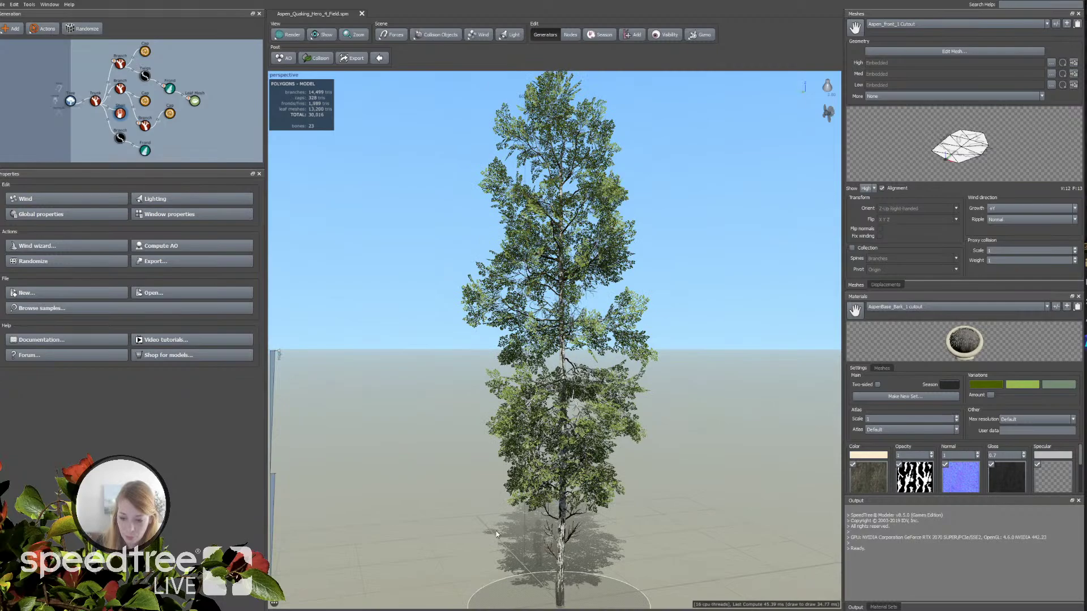
scroll(496, 531, "down", 2)
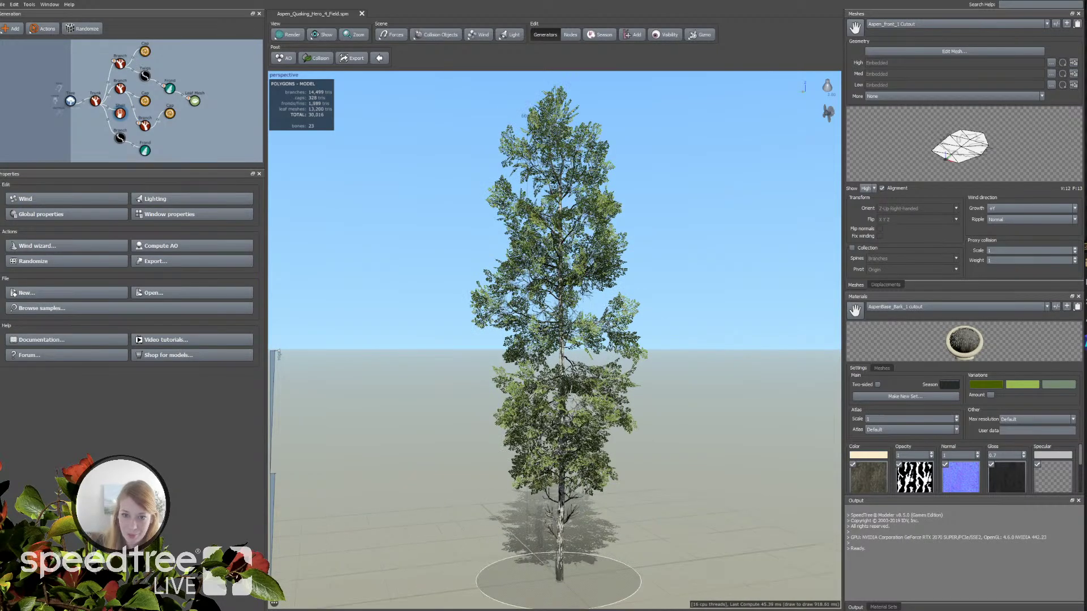
left_click(441, 35)
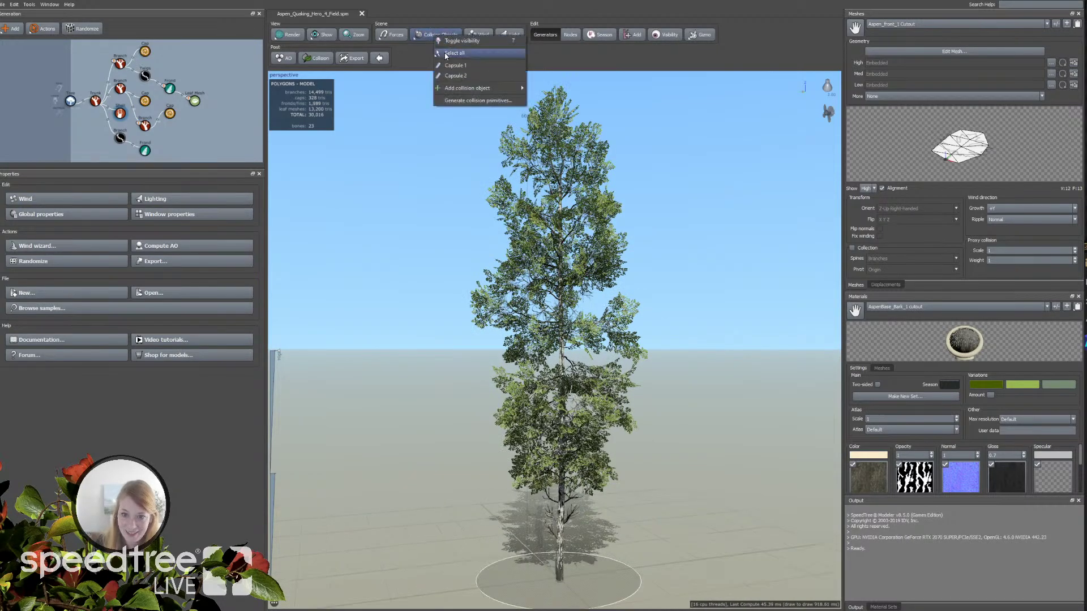
left_click(454, 40)
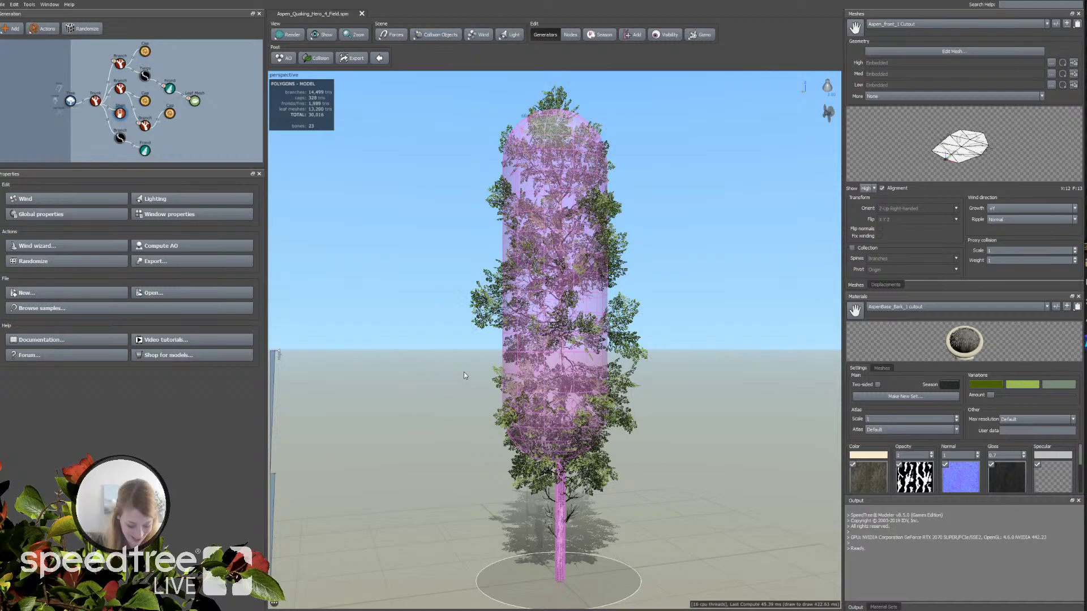
Step: Select the tall crown capsule and examine from several angles how it fits the aspen's foliage
left_click(572, 348)
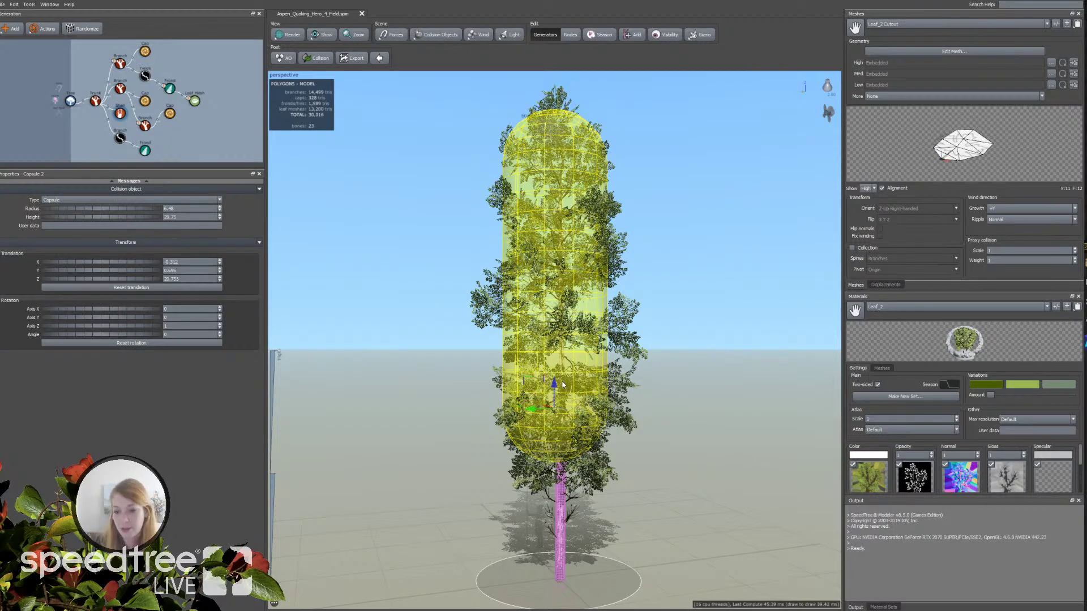
mouse_move(732, 431)
left_mouse_down()
mouse_move(721, 443)
mouse_move(735, 437)
left_mouse_up()
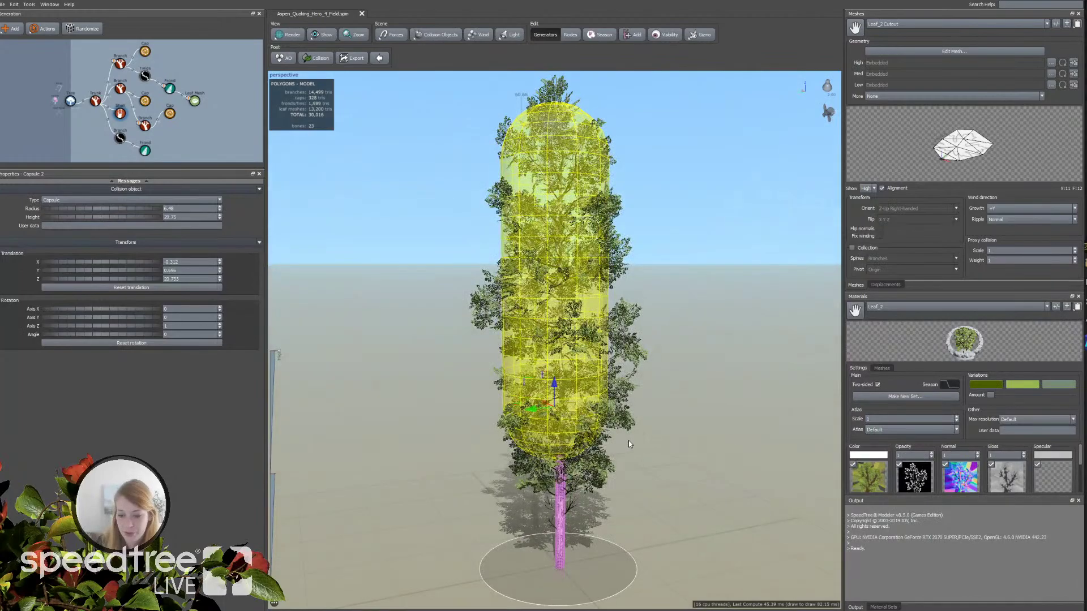
left_click_drag(629, 441, 664, 433)
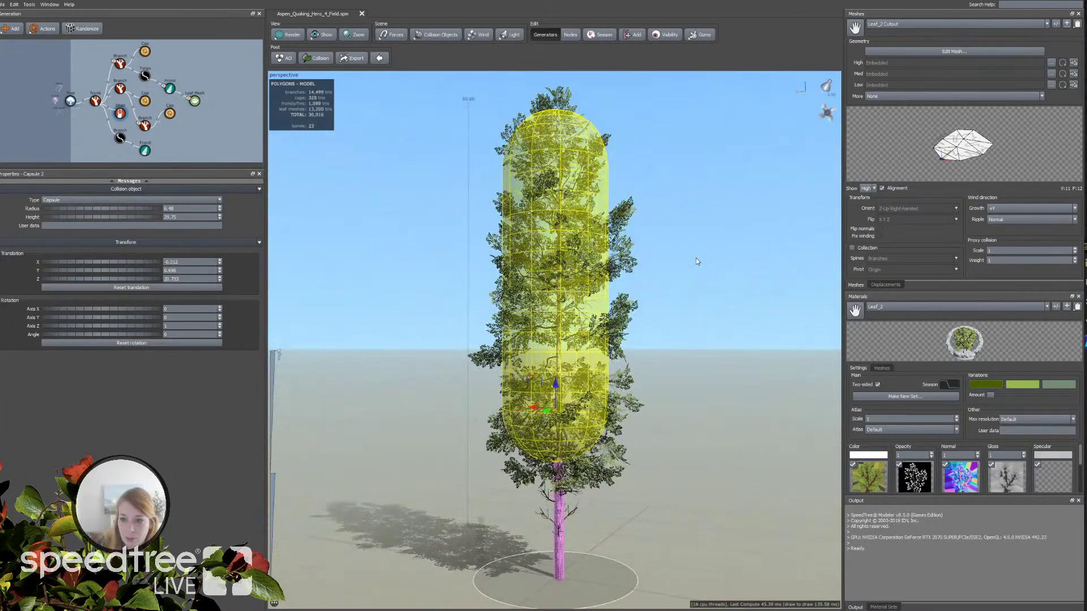
Step: Hide the collision objects on the aspen and clear the capsule selection
left_click_drag(659, 196, 559, 248)
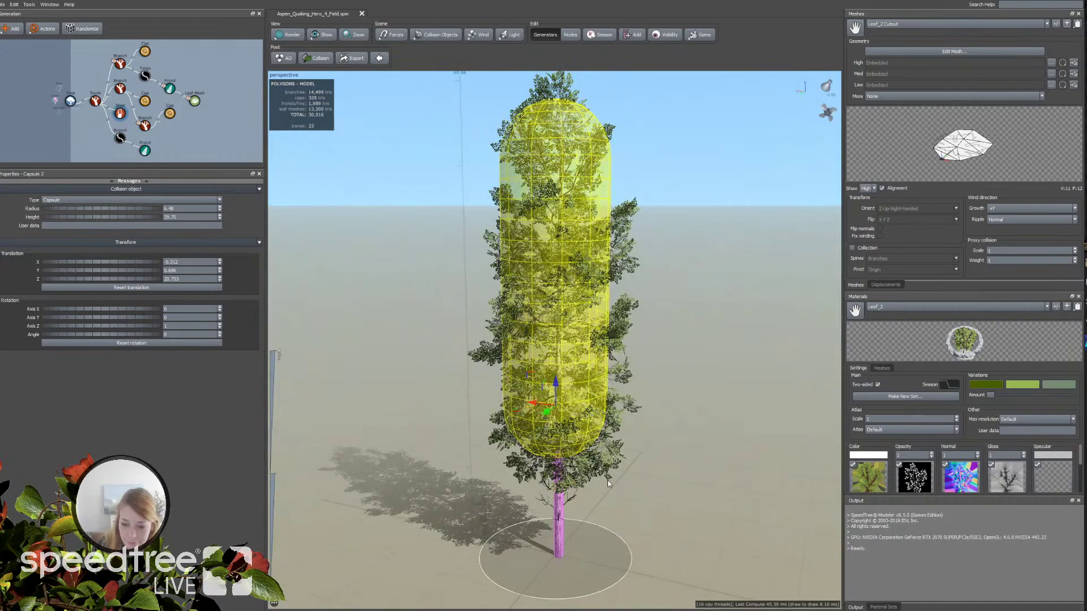
left_click_drag(607, 480, 609, 471)
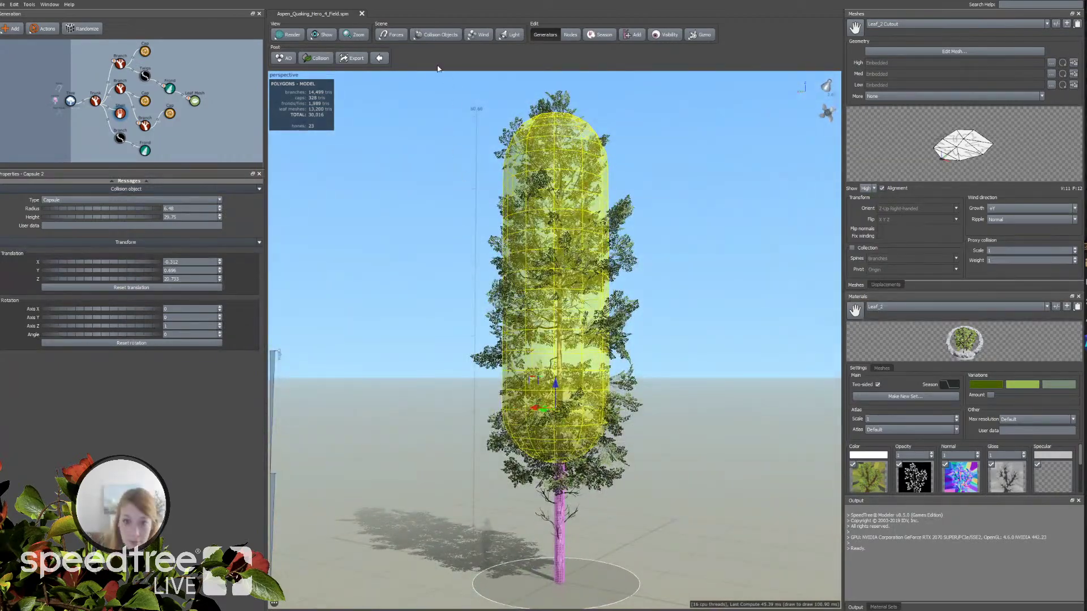
left_click(437, 34)
left_click(444, 73)
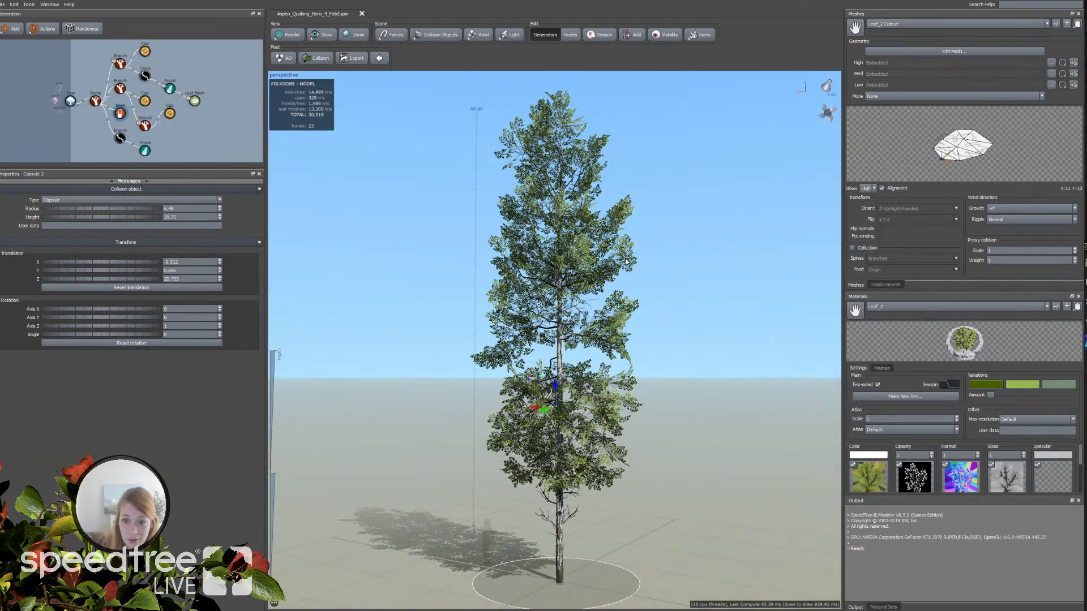
left_click_drag(702, 283, 656, 302)
left_click(725, 297)
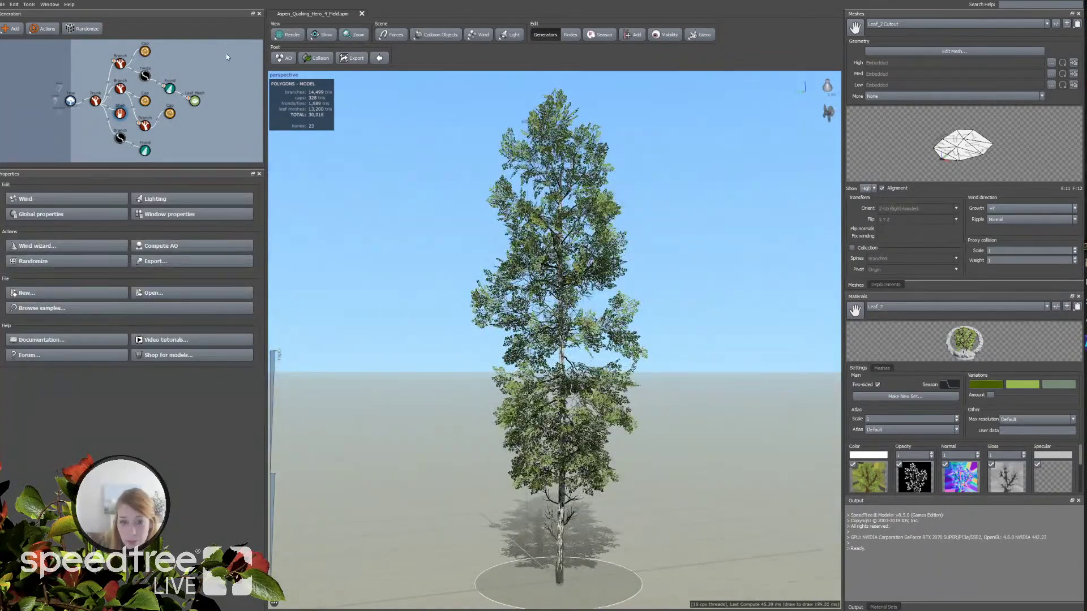
Step: Switch the viewport rendering to Lightmap to display the tree's lightmap layout
left_click(287, 34)
mouse_move(306, 97)
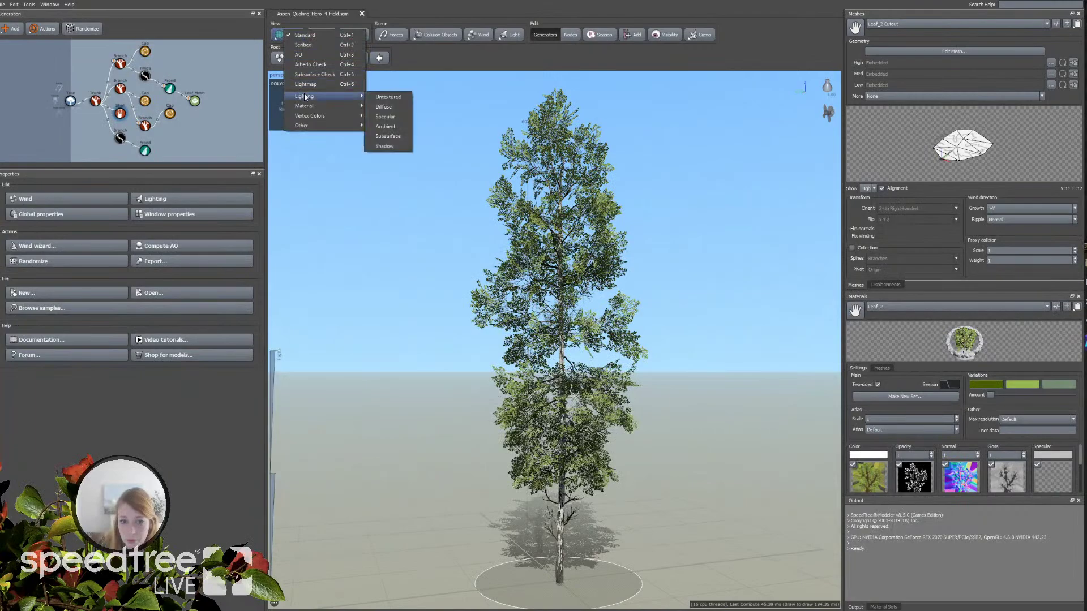
key("Escape")
key("Escape")
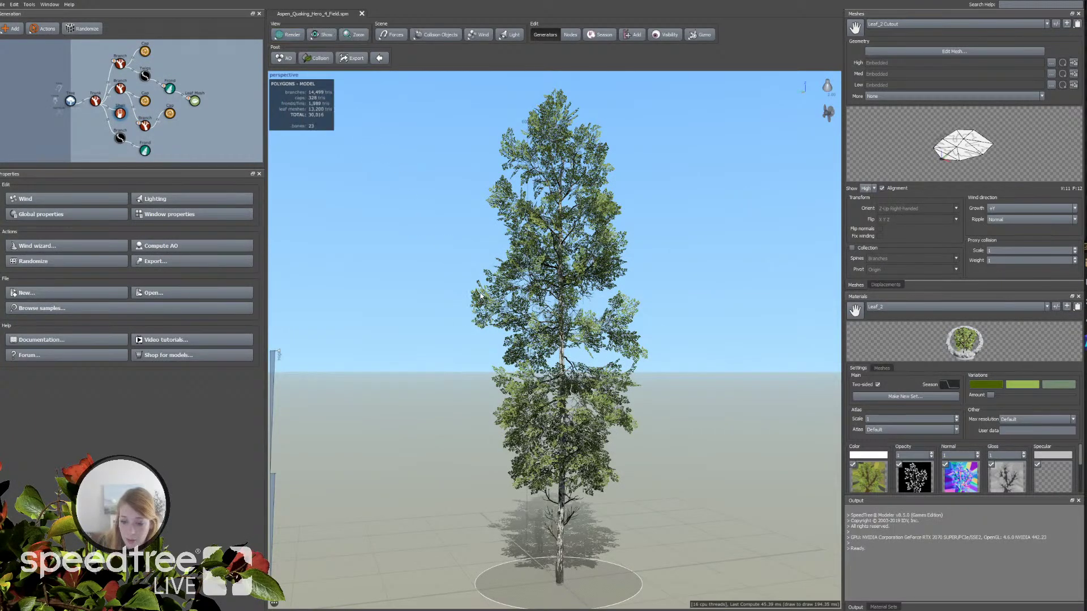
key("F3")
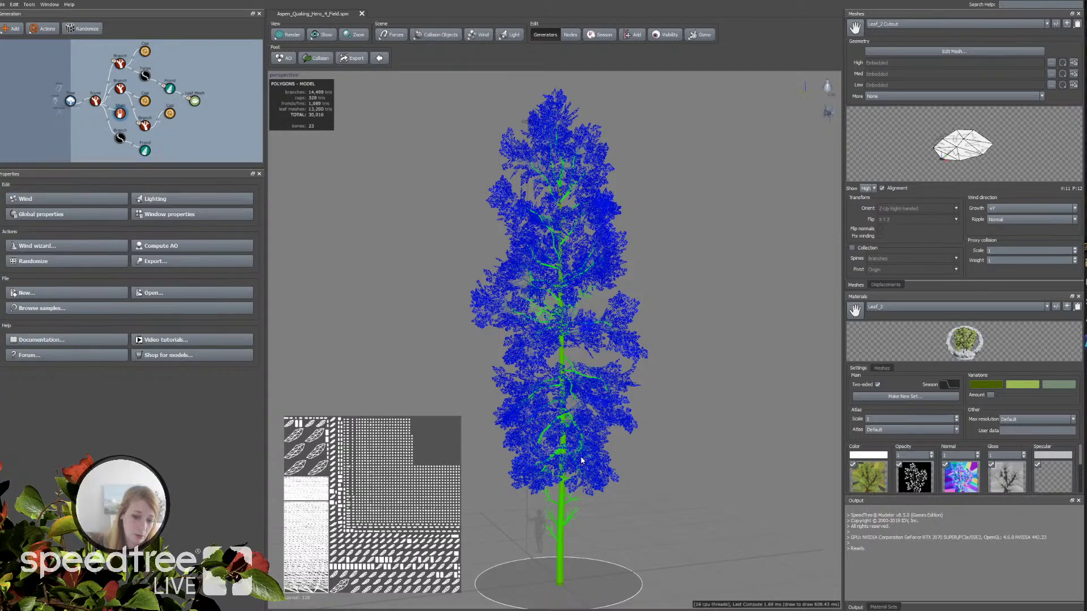
Step: Select the Leaf Mesh generator and look through its properties down to the settings below the Season section
left_click(192, 102)
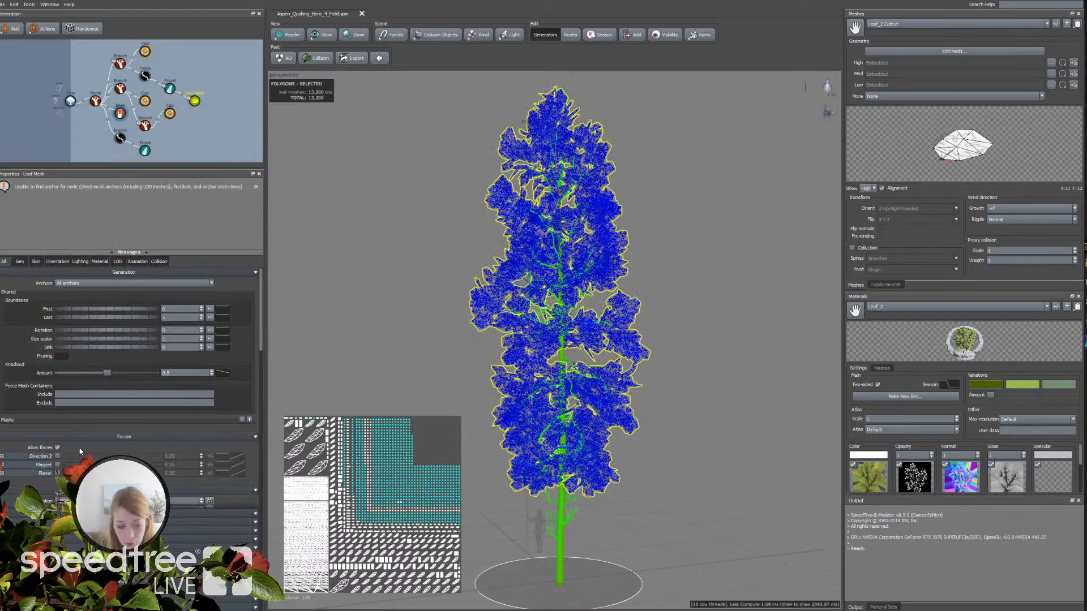
left_click(22, 275)
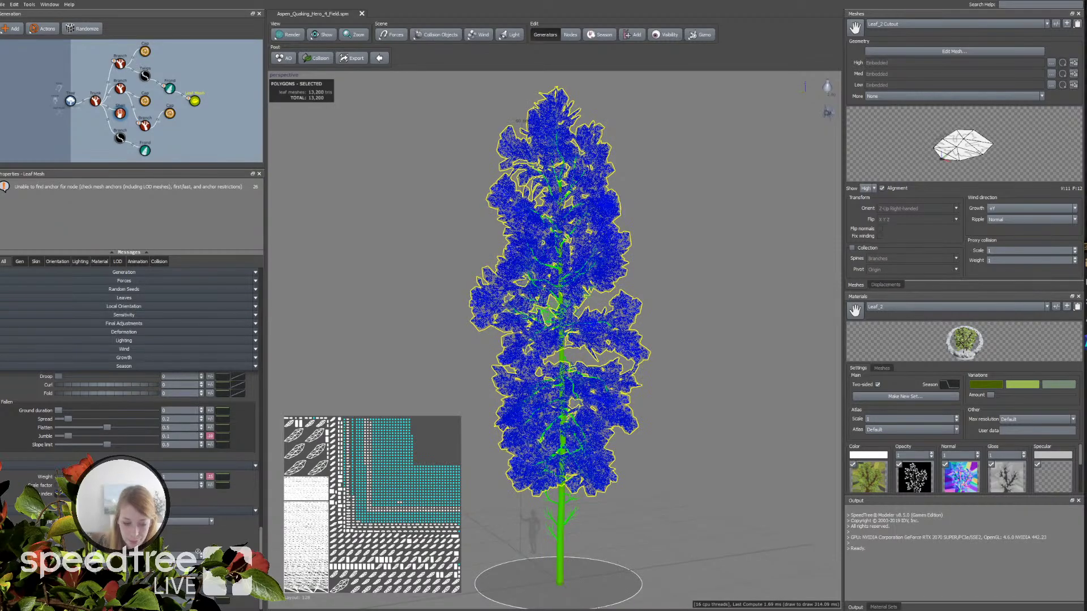
scroll(127, 407, "down", 1)
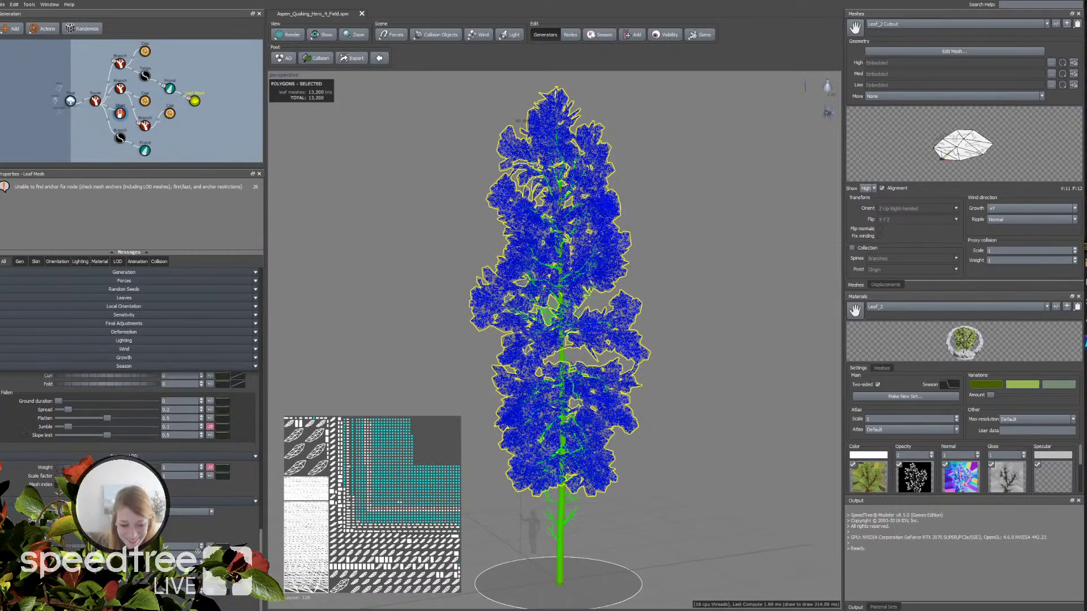
scroll(128, 407, "up", 3)
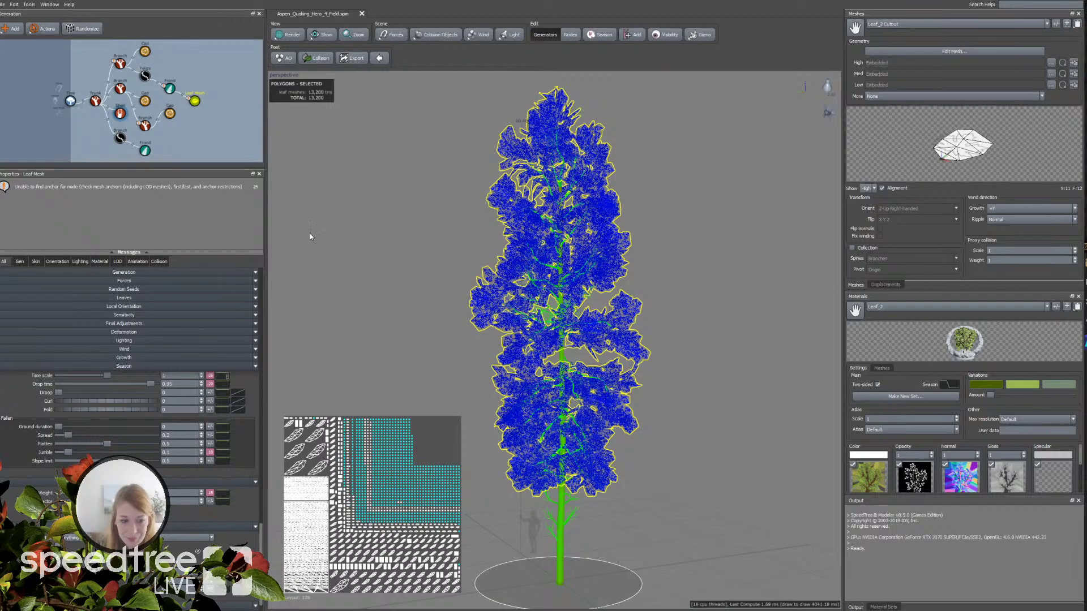
left_click(70, 101)
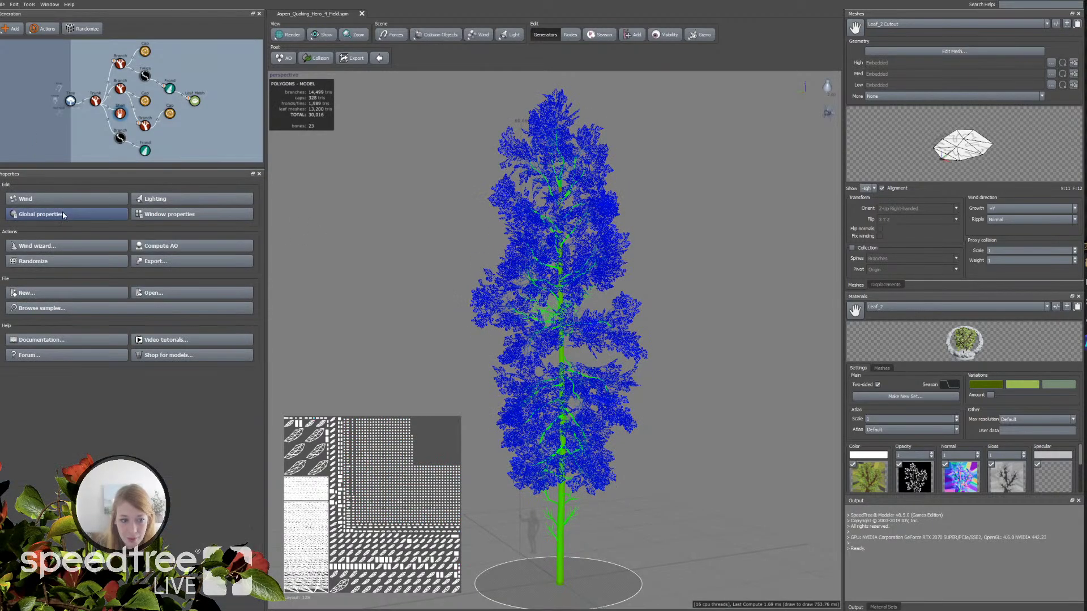
left_click(41, 141)
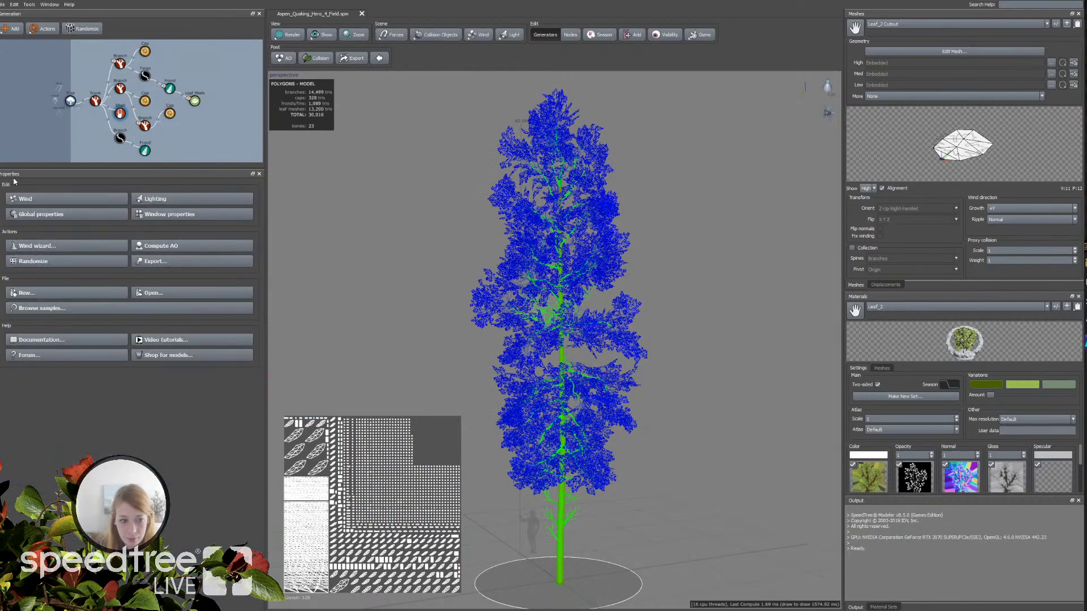
left_click(194, 100)
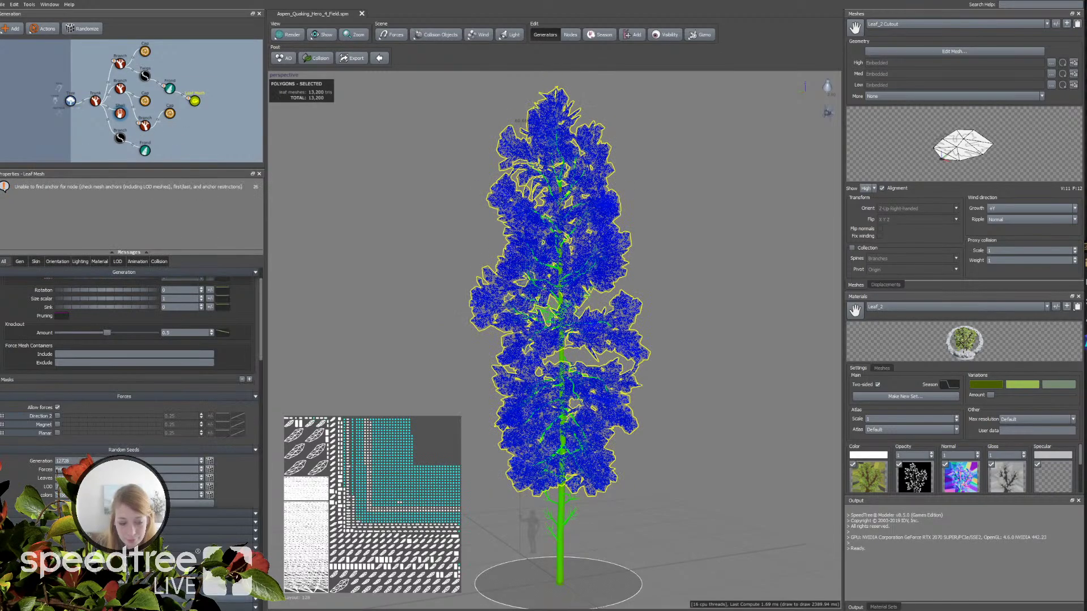
left_click(200, 606)
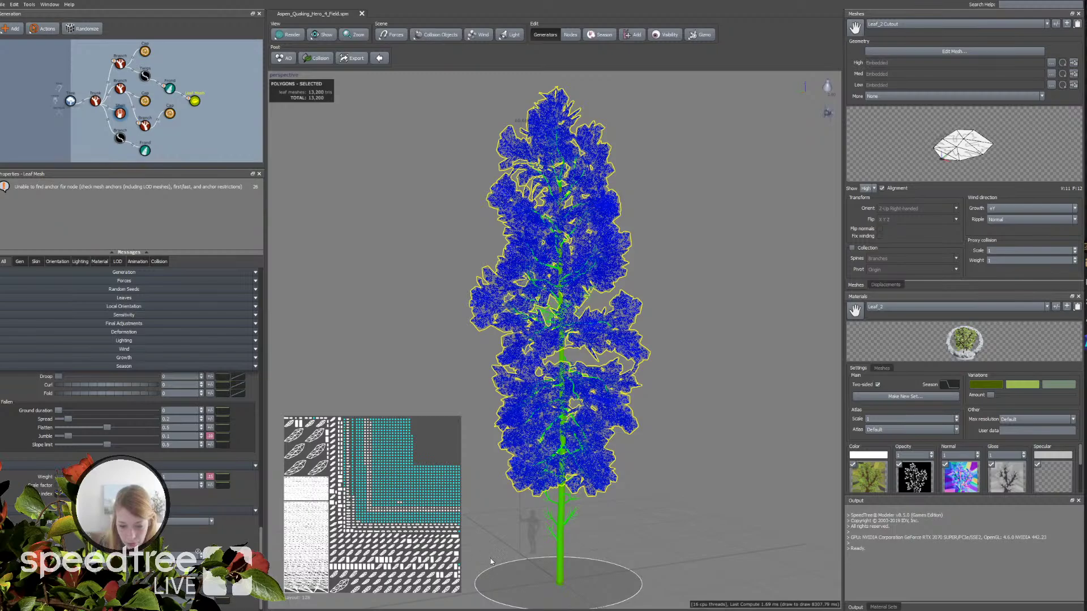
Step: Select the trunk and increase the share of the lightmap that it occupies
left_click(307, 567)
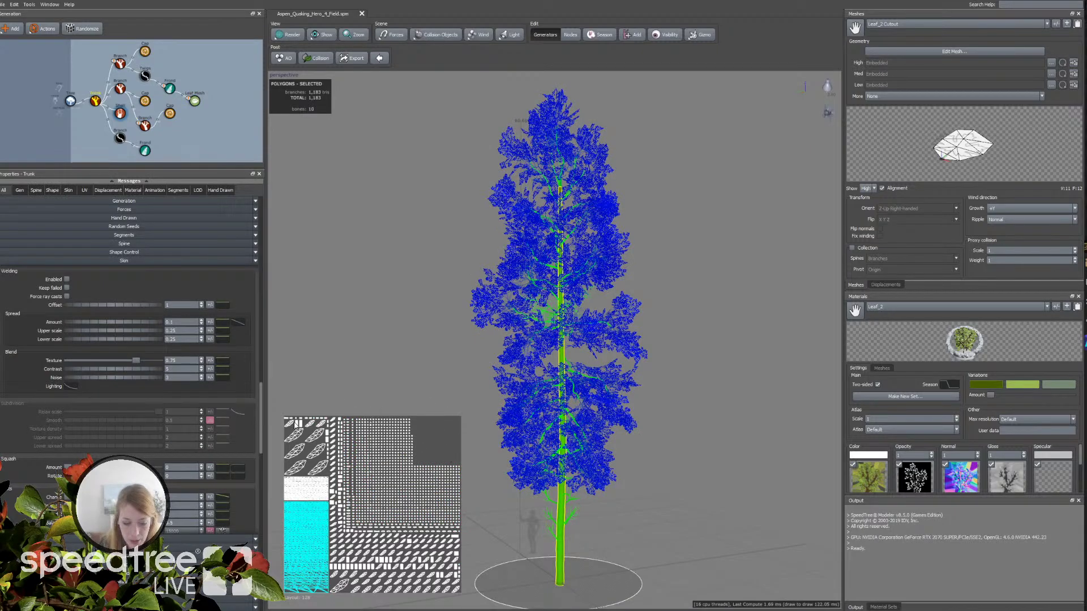
scroll(128, 368, "down", 10)
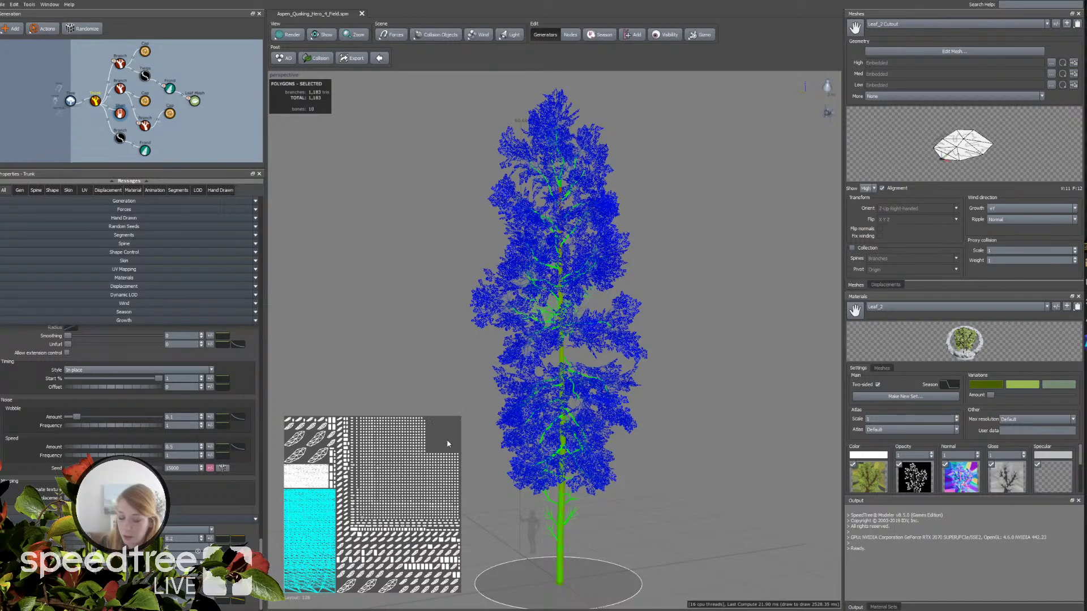
left_click_drag(549, 496, 555, 570)
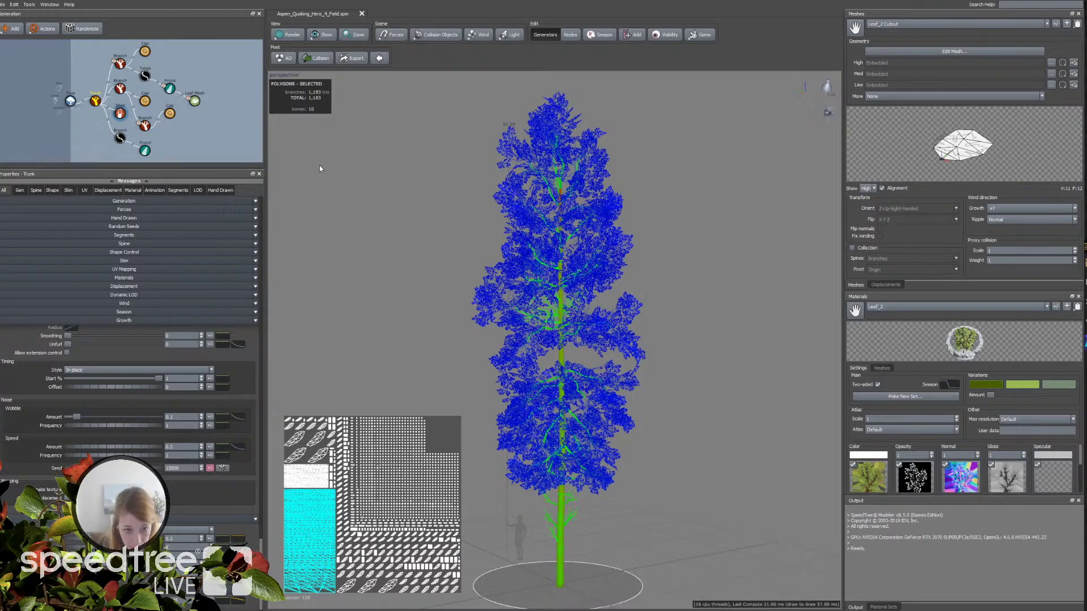
Step: Return the viewport to Standard rendering and turn on the wind from the scene's fan
left_click(290, 35)
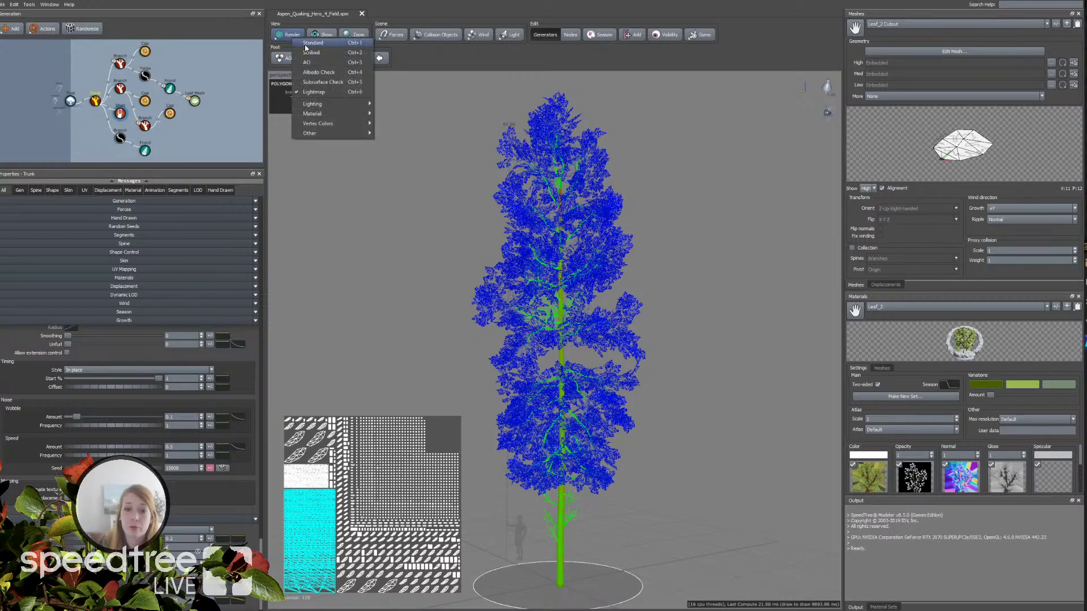
left_click(306, 48)
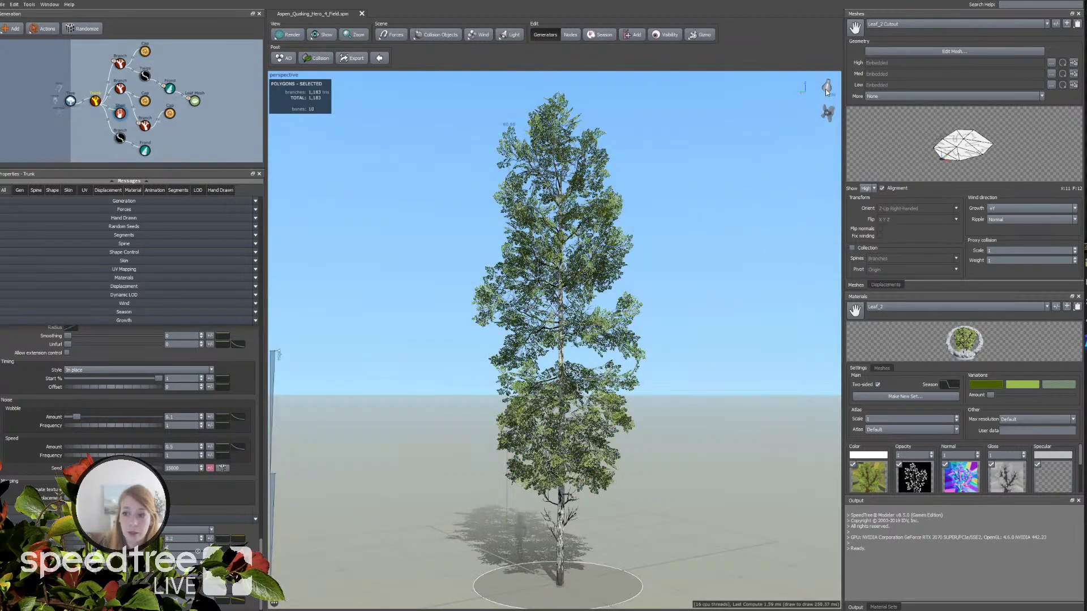
right_click(828, 111)
left_click(847, 141)
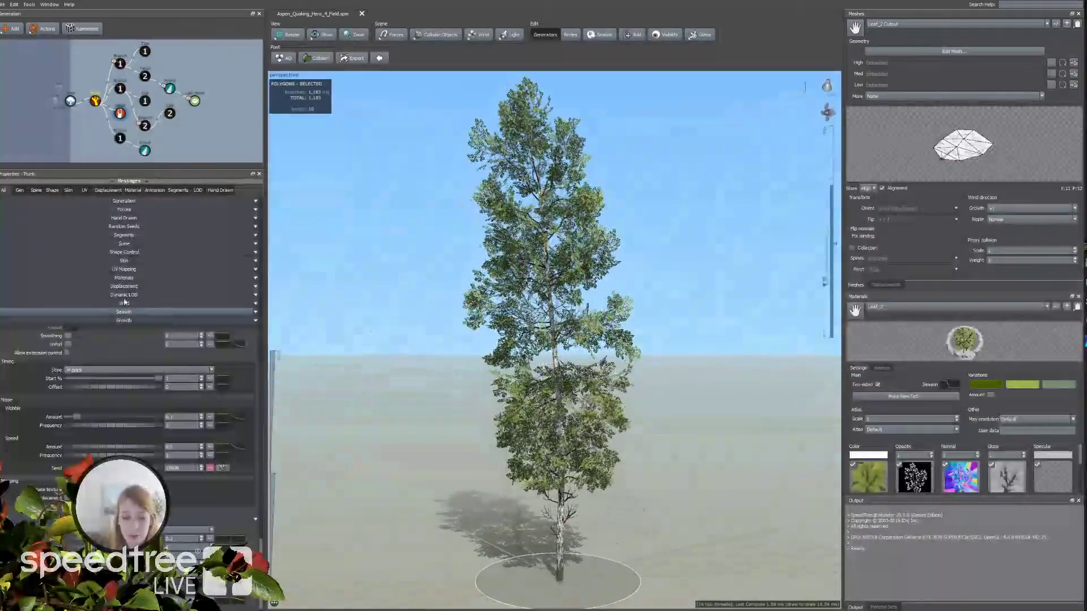
Step: Open the model's wind properties and choose UE4 as the wind algorithm
left_click(47, 144)
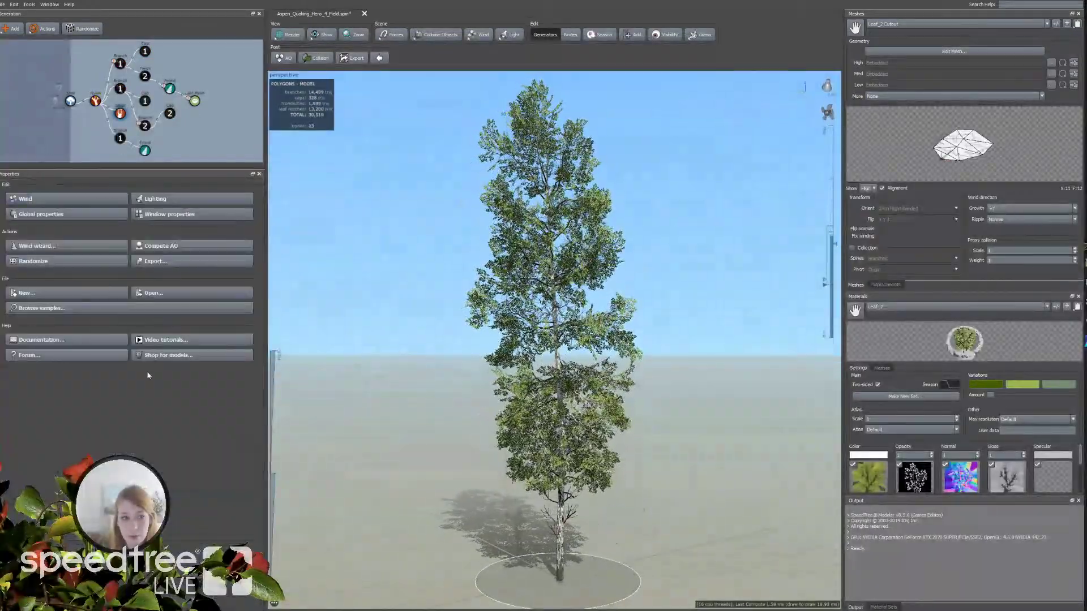
left_click(44, 199)
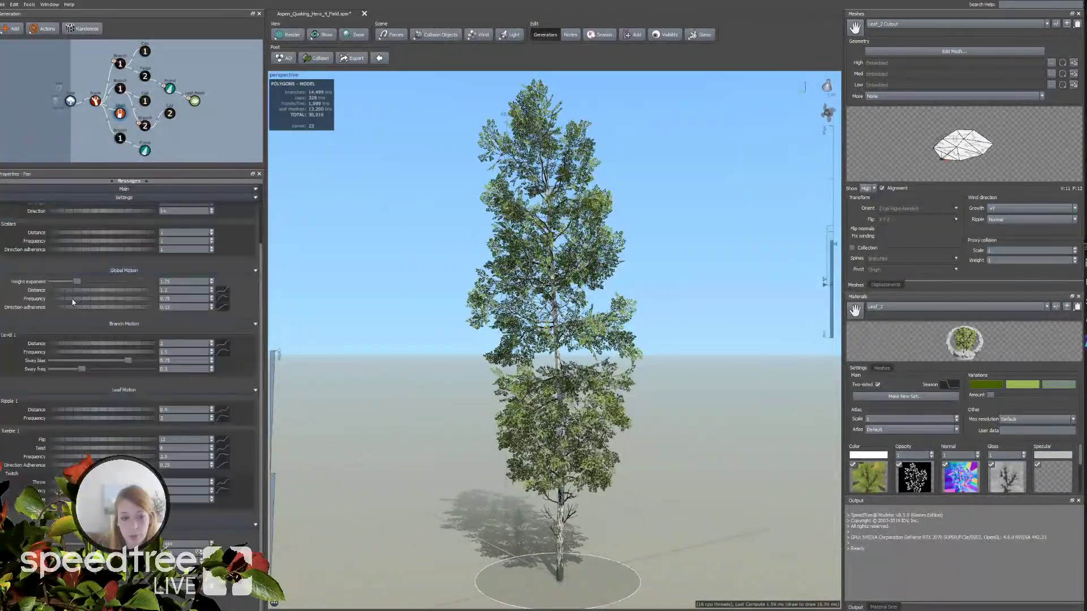
scroll(72, 299, "up", 3)
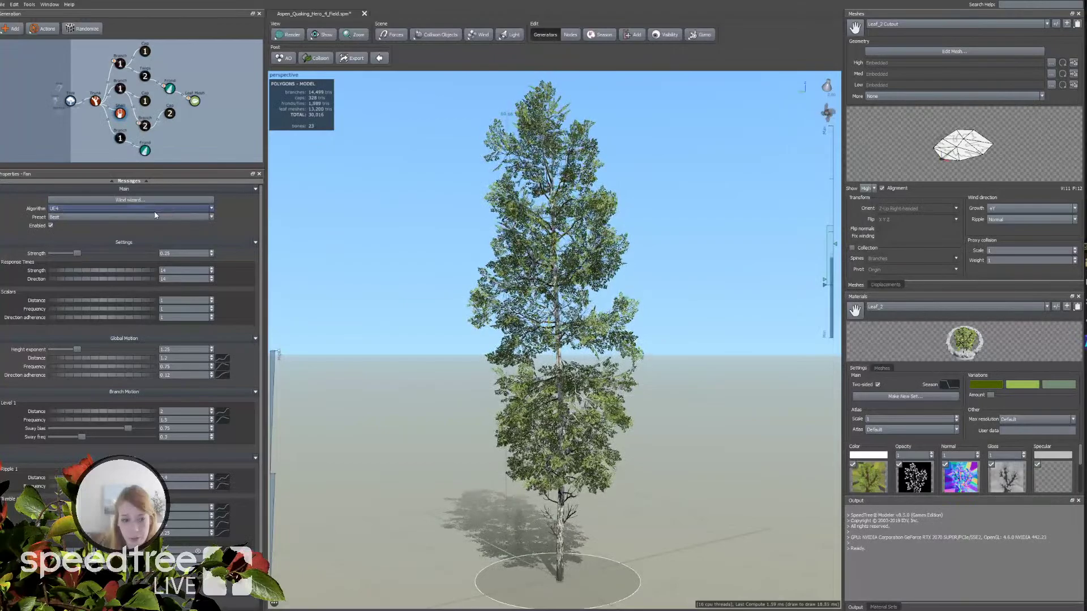
left_click(200, 209)
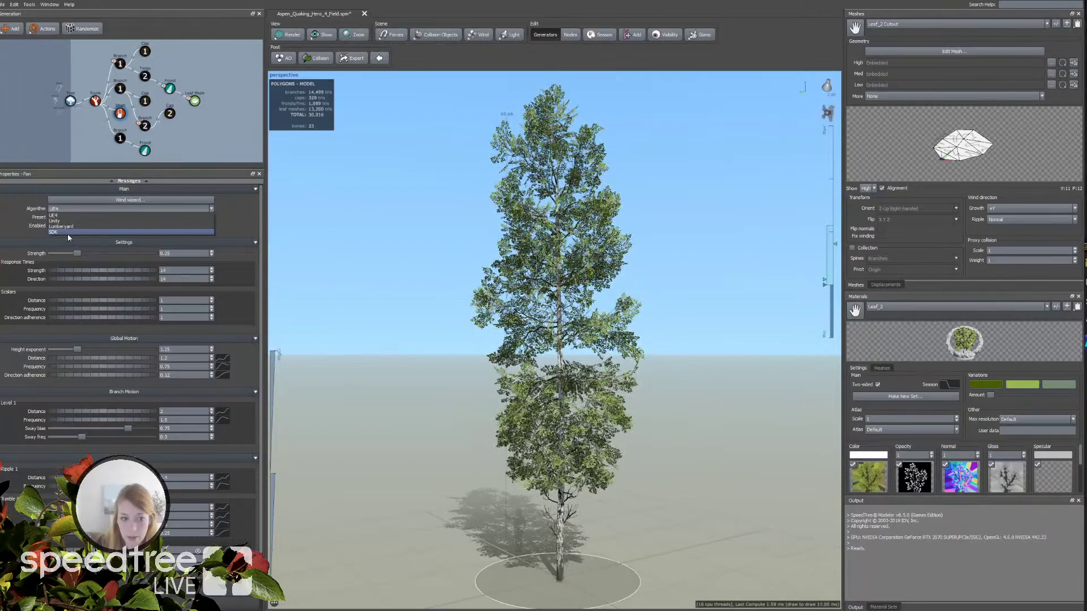
left_click(55, 216)
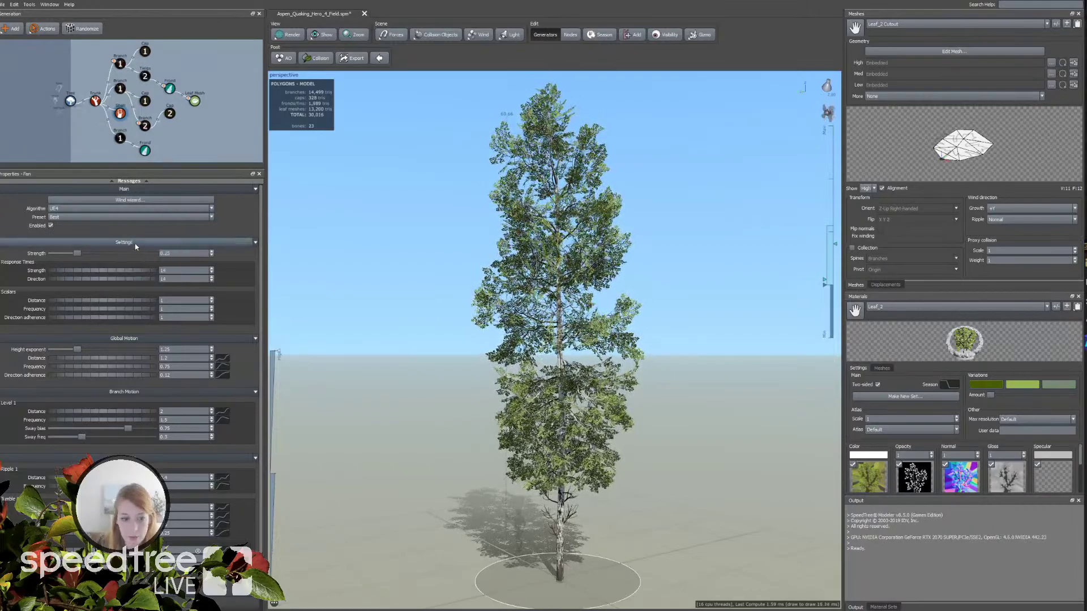
Step: Open the Wind Wizard, move it clear of the tree, and set the resembled model to Tall pine tree
left_click(130, 200)
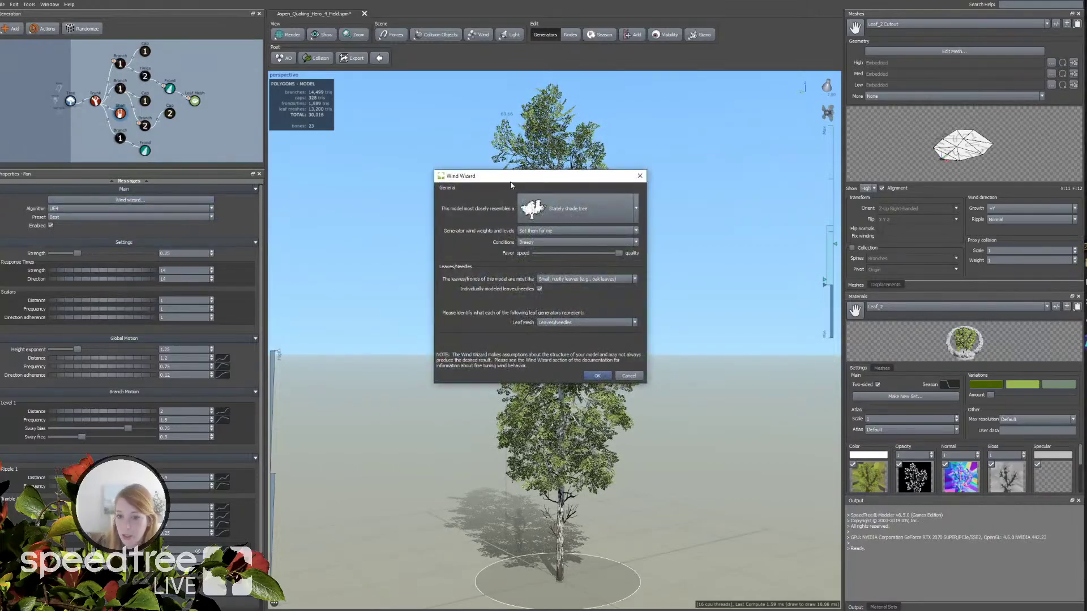
left_click_drag(512, 185, 312, 220)
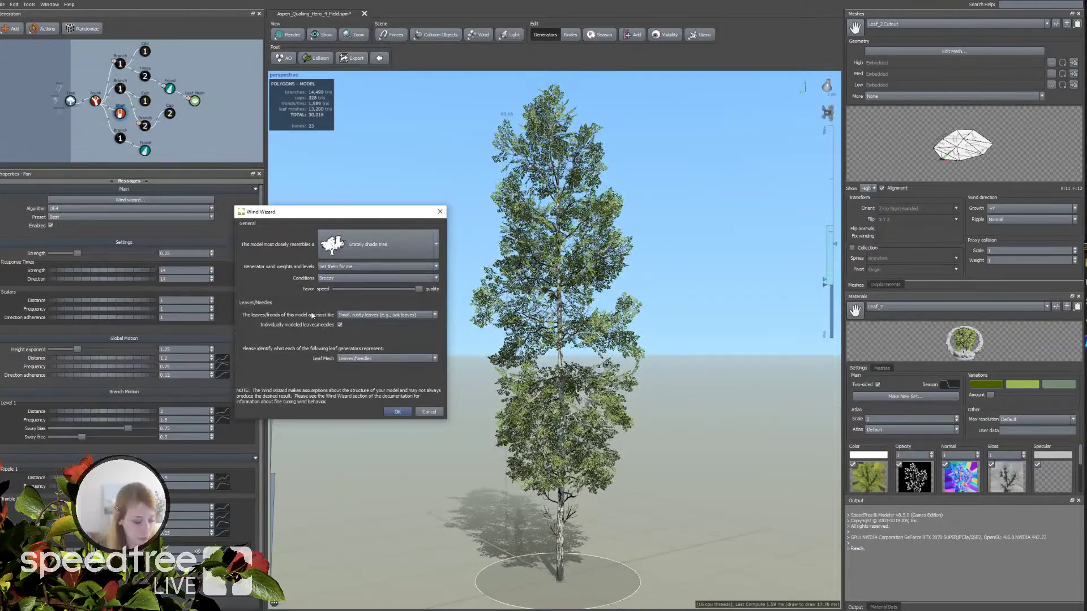
left_click(342, 255)
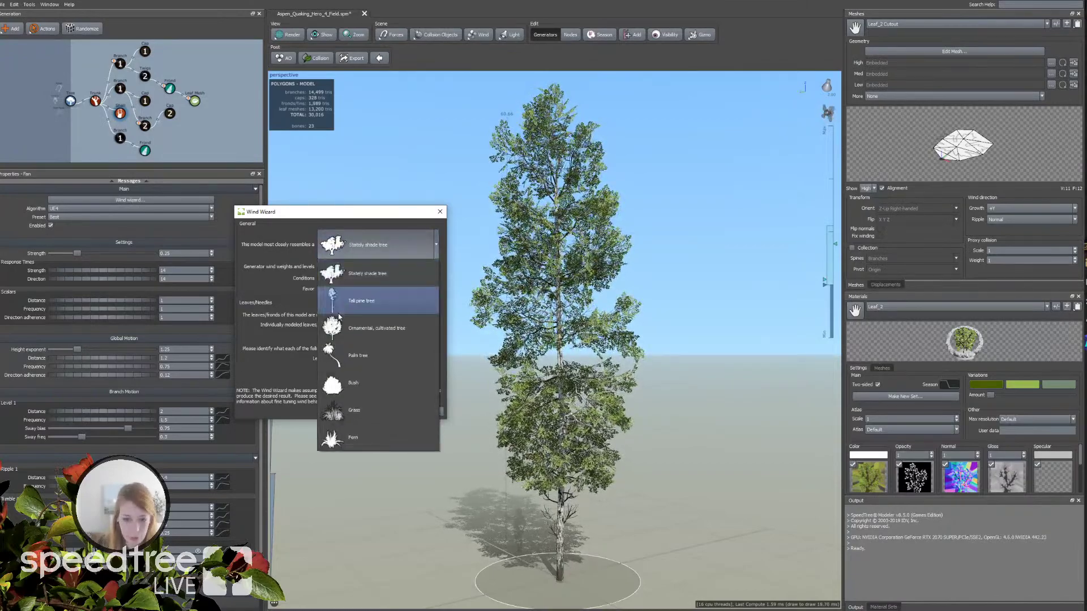
left_click(371, 310)
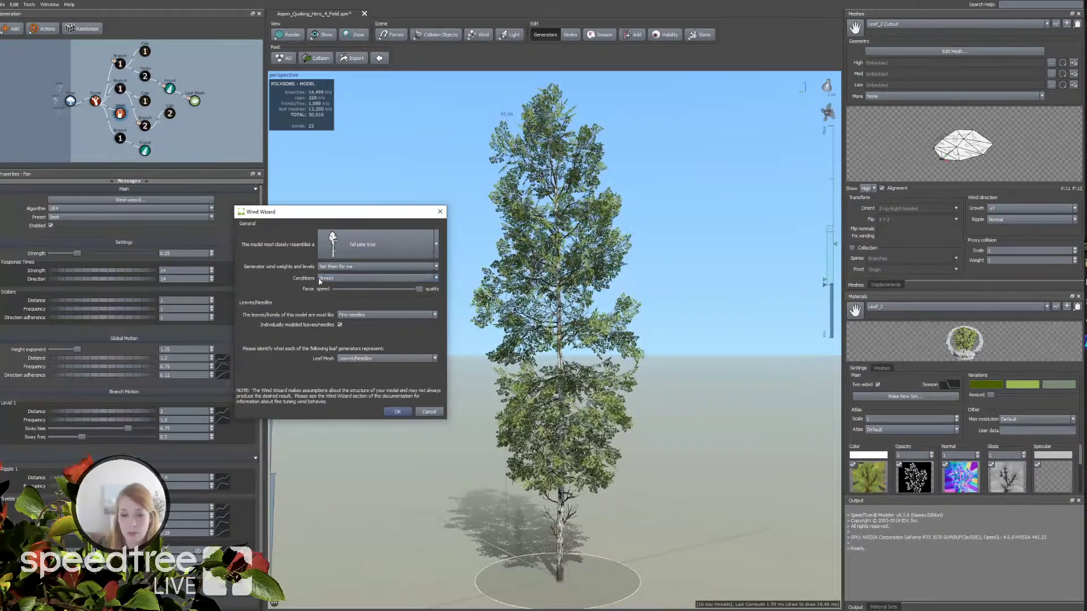
Step: Set the wizard's conditions to Breezy, keep the leaf mesh identified as Leaves/Needles, and apply the wind setup
left_click(335, 280)
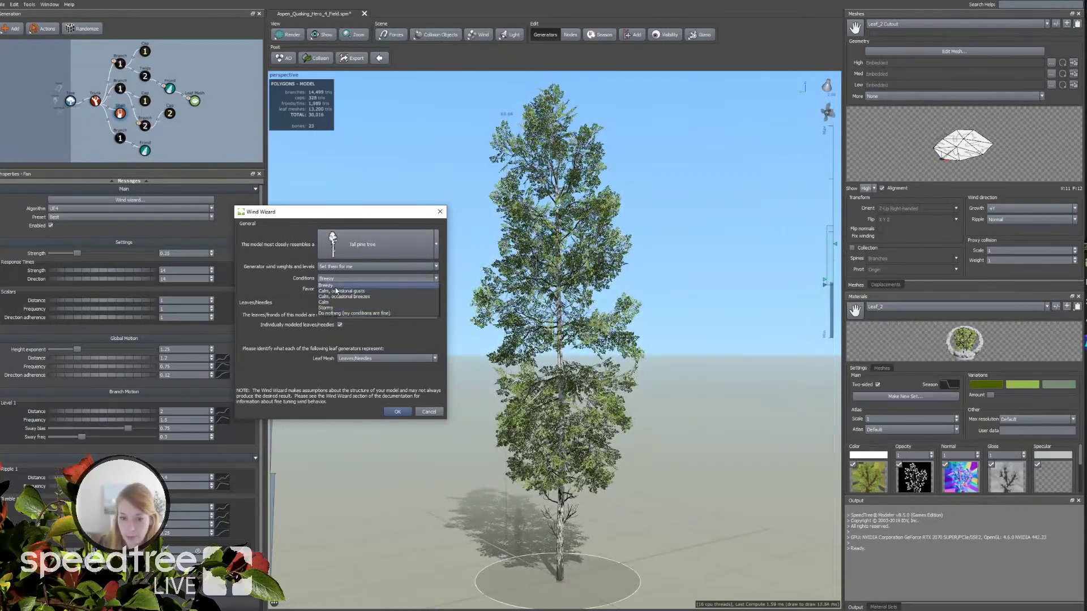
left_click(338, 286)
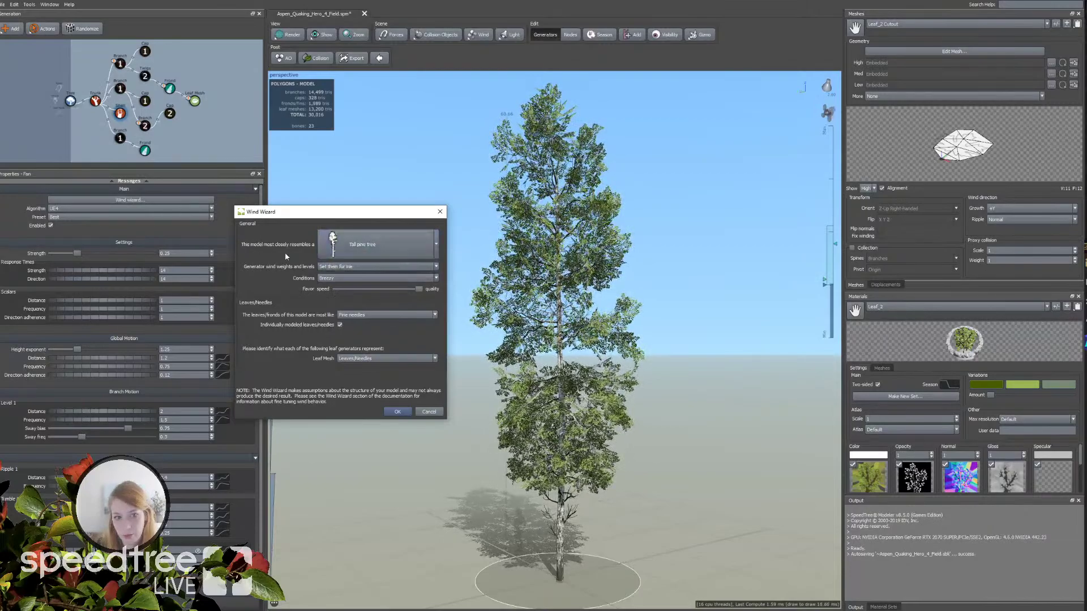
left_click(353, 361)
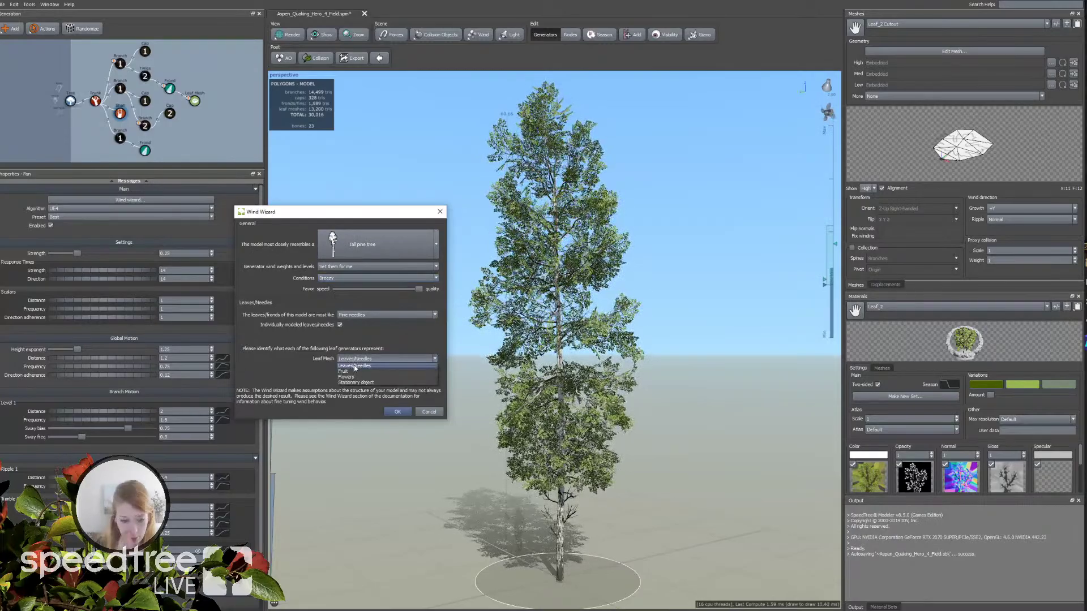
left_click(355, 367)
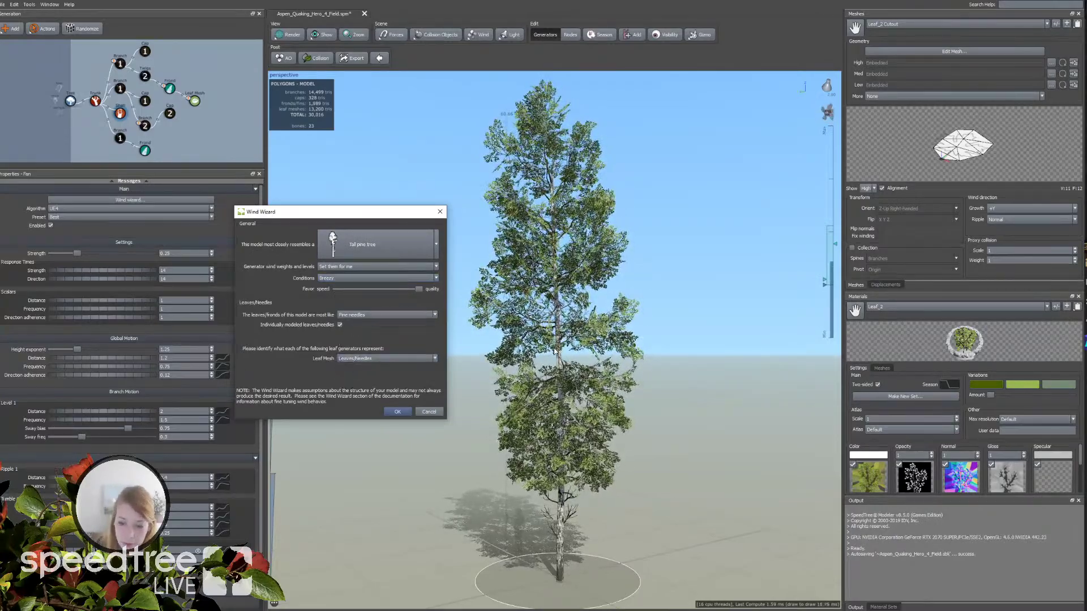
left_click(347, 361)
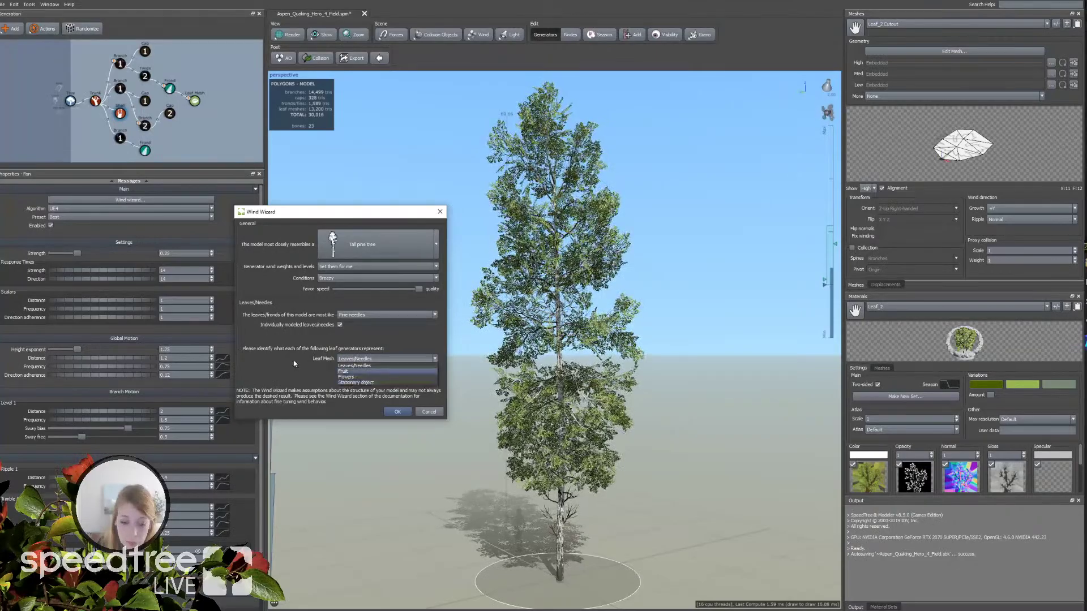
left_click(354, 366)
left_click(398, 412)
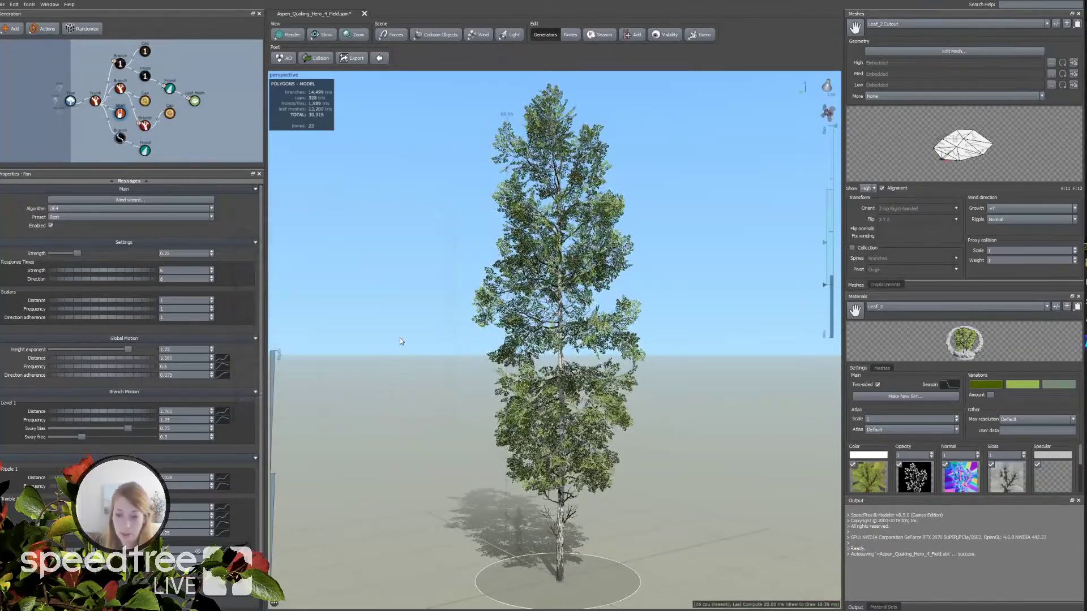
Step: Reopen the model's wind properties, then set the wind strength to 1 and the Global Motion height exponent to 1
left_click_drag(374, 339, 476, 307)
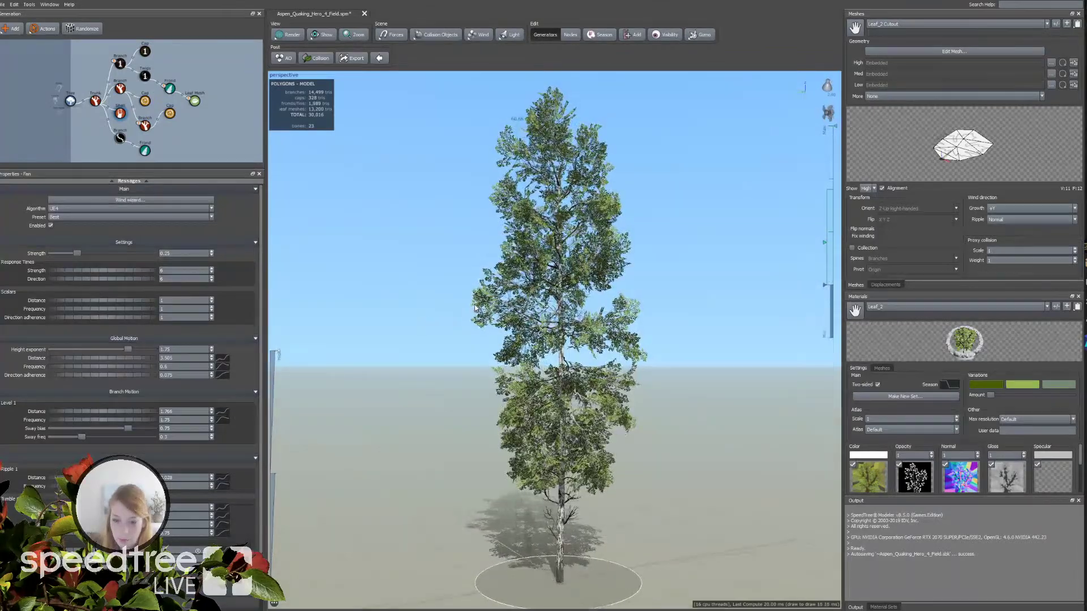
left_click(475, 304)
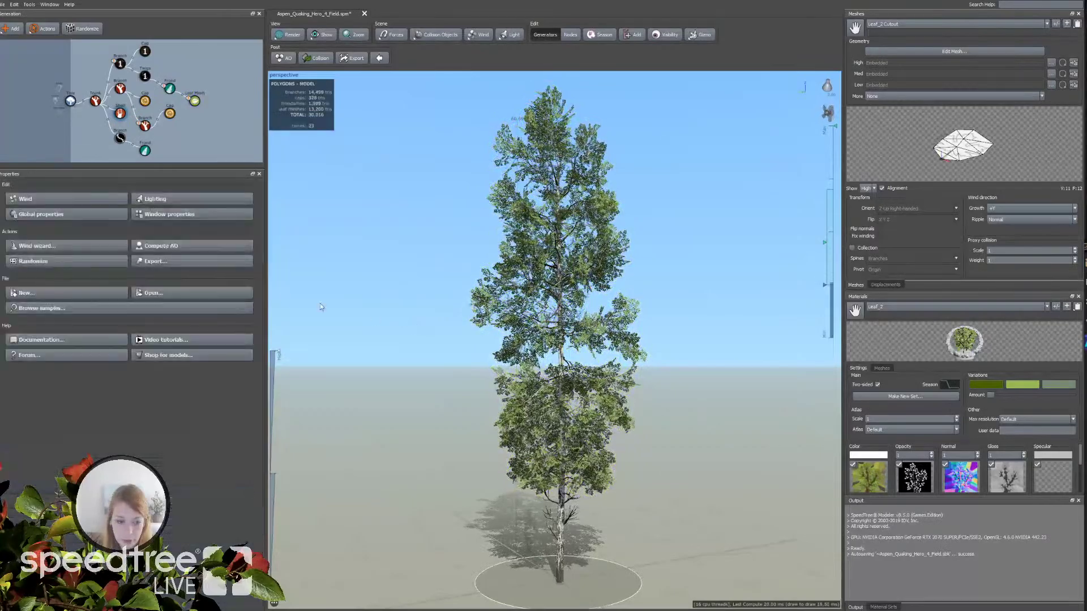
left_click(72, 198)
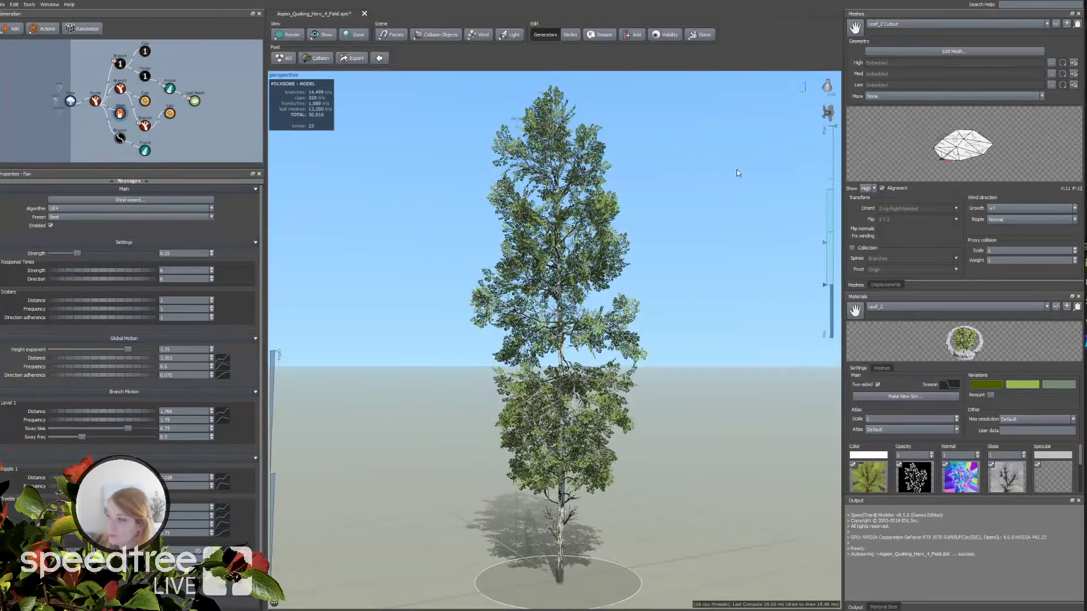
right_click(826, 115)
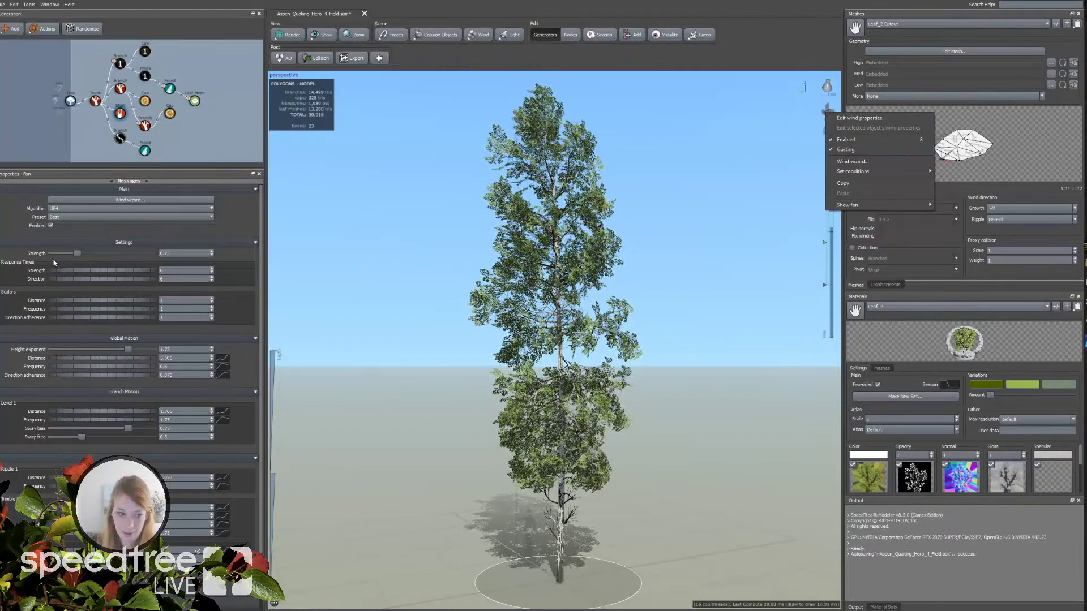
left_click_drag(78, 257, 152, 255)
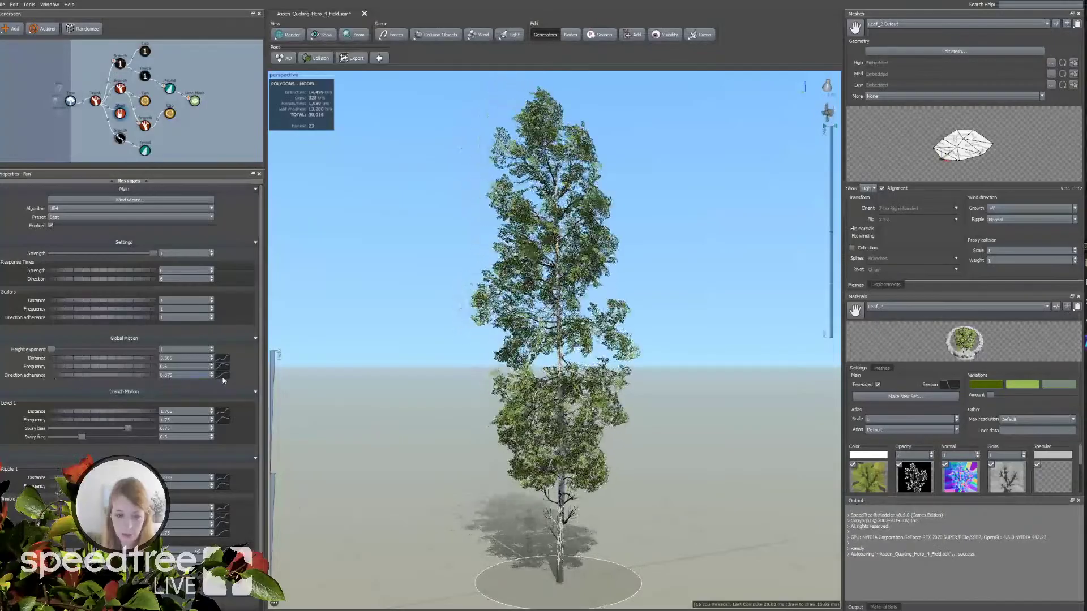
Step: Raise the end point of the Global Motion Distance profile well above its original range and fit the whole curve in the editor
left_click(222, 359)
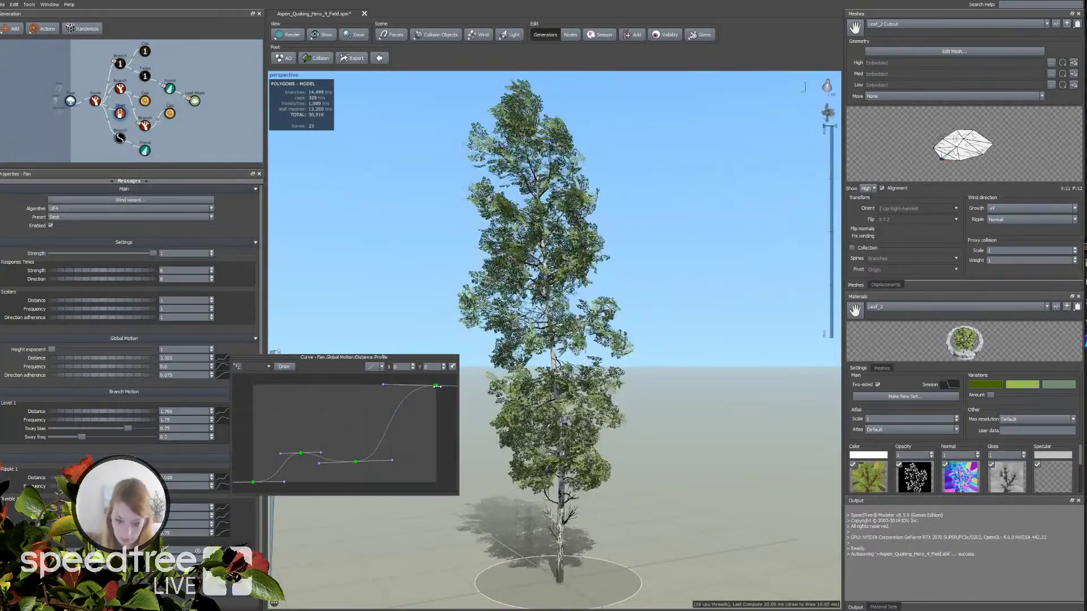
left_click_drag(436, 387, 435, 306)
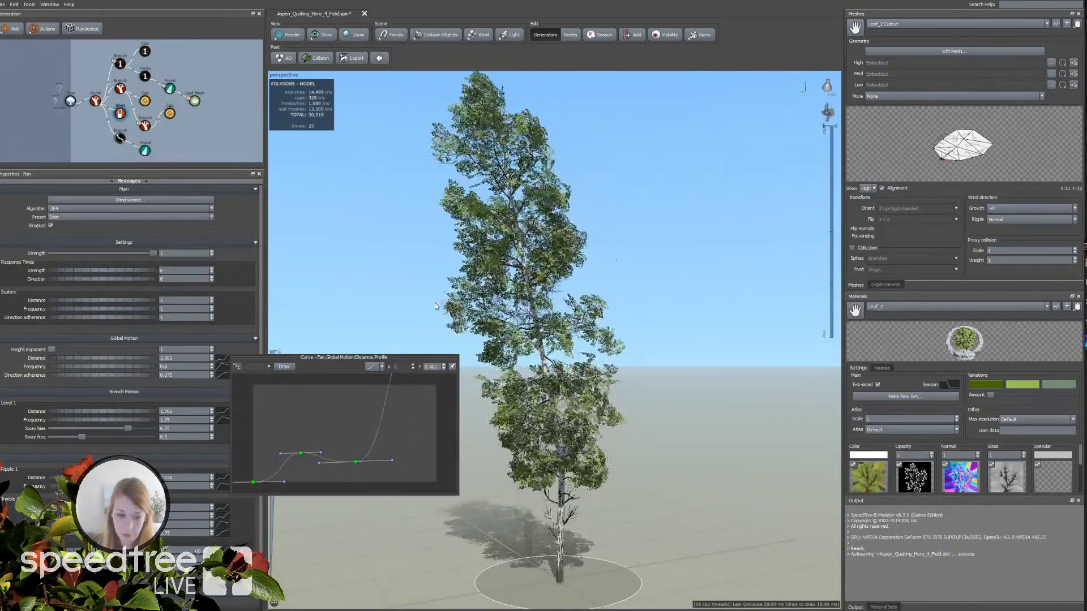
mouse_move(377, 358)
left_mouse_down()
mouse_move(383, 408)
mouse_move(397, 365)
left_mouse_up()
scroll(423, 437, "down", 3)
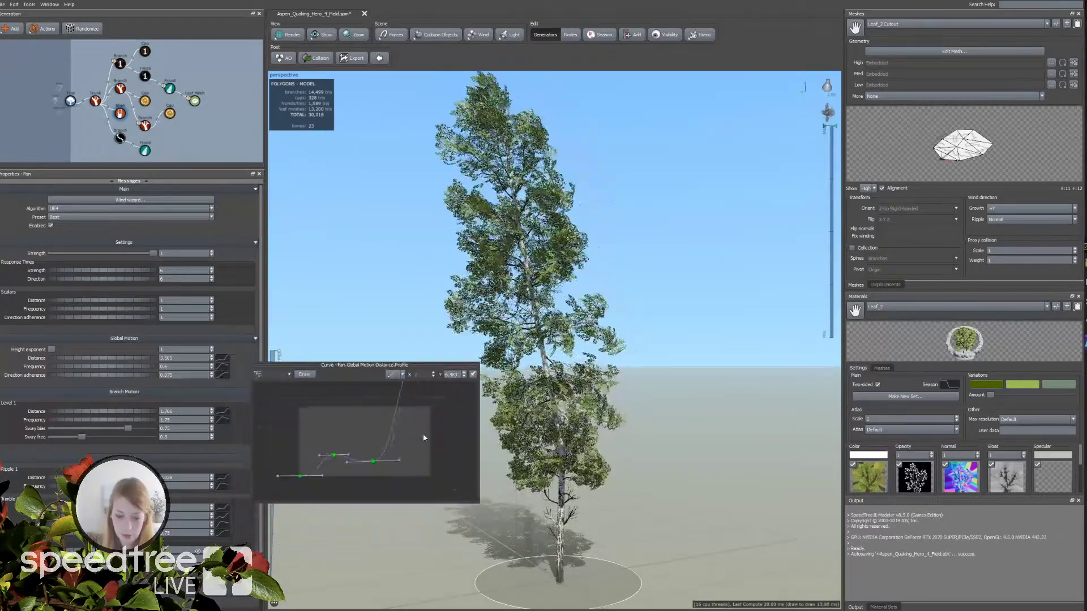
scroll(423, 433, "down", 3)
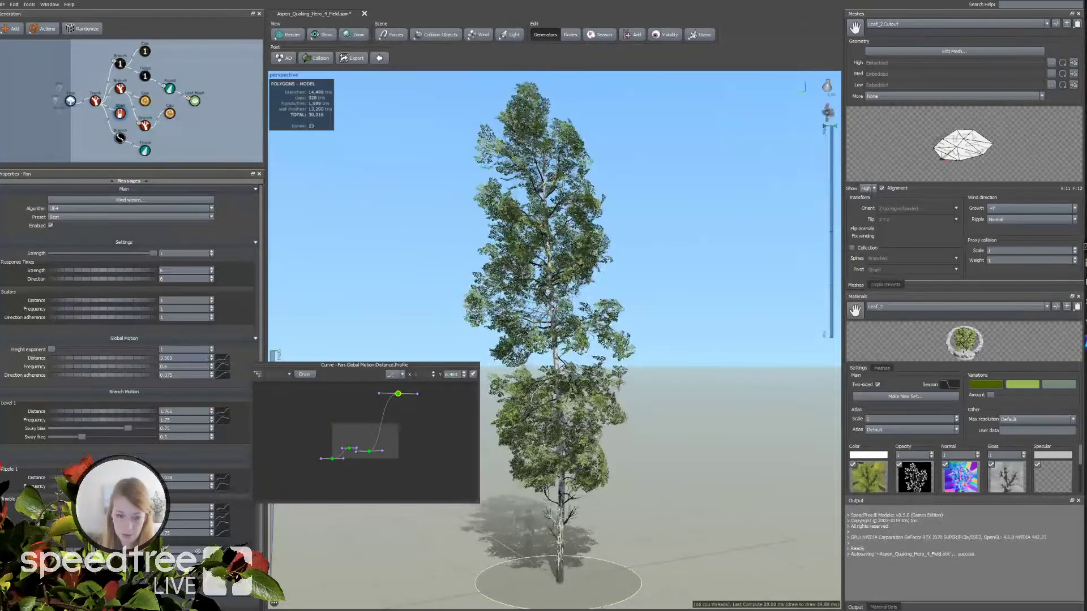
Step: Raise the end point of the Global Motion Frequency profile and shift its middle point to a much lower wind strength
left_click(222, 367)
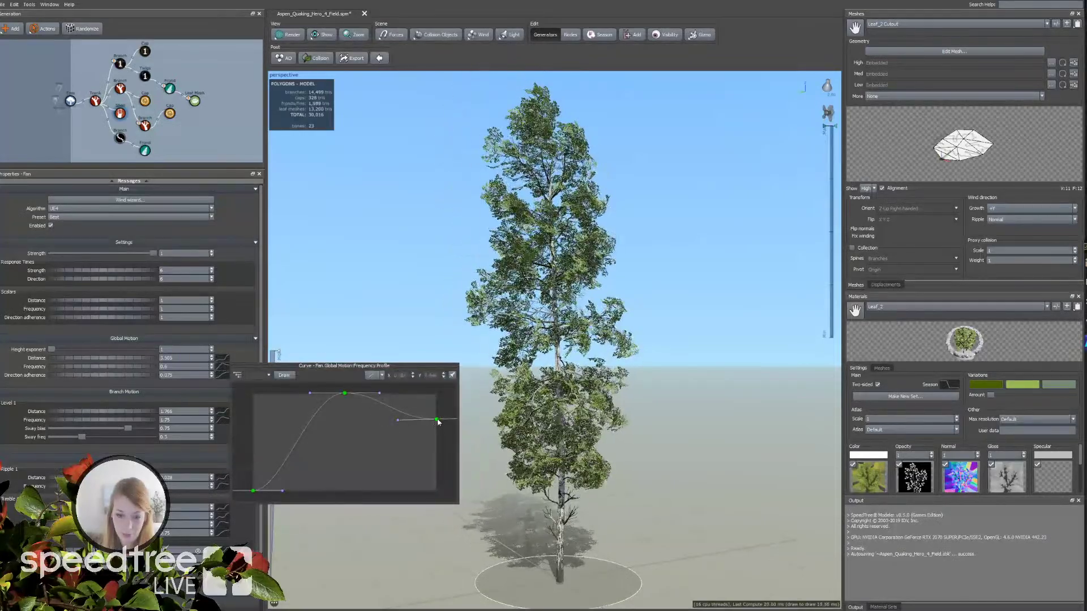
left_click_drag(437, 420, 436, 383)
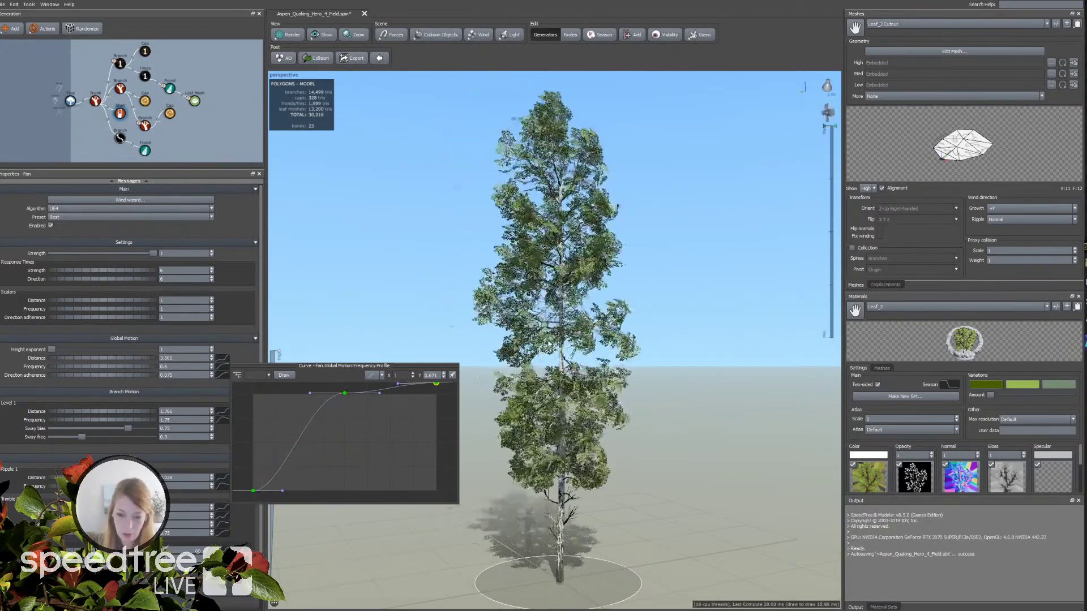
left_click(344, 395)
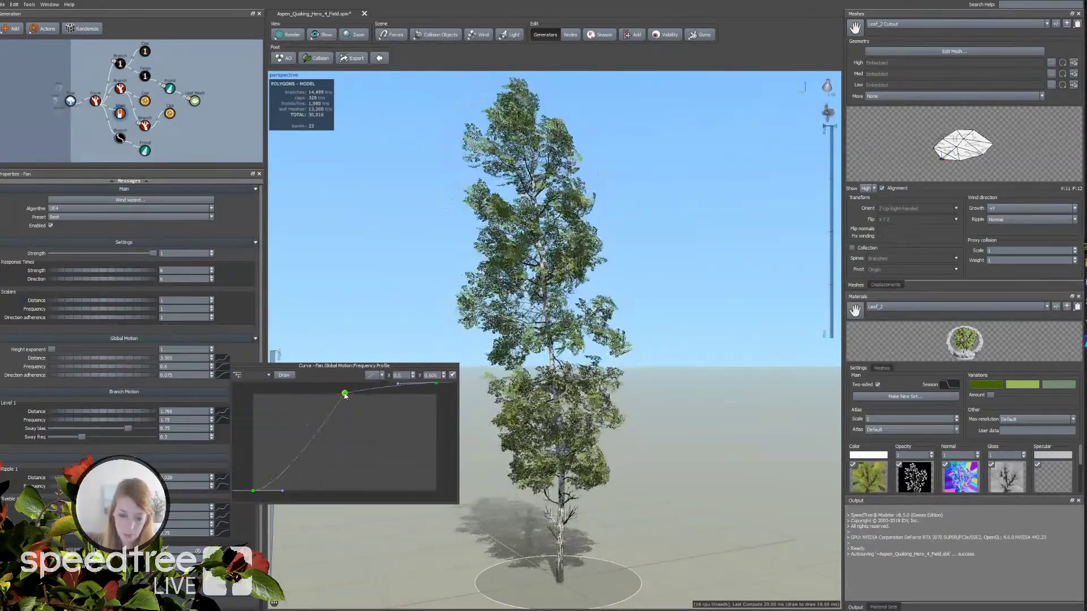
left_click_drag(344, 394, 285, 394)
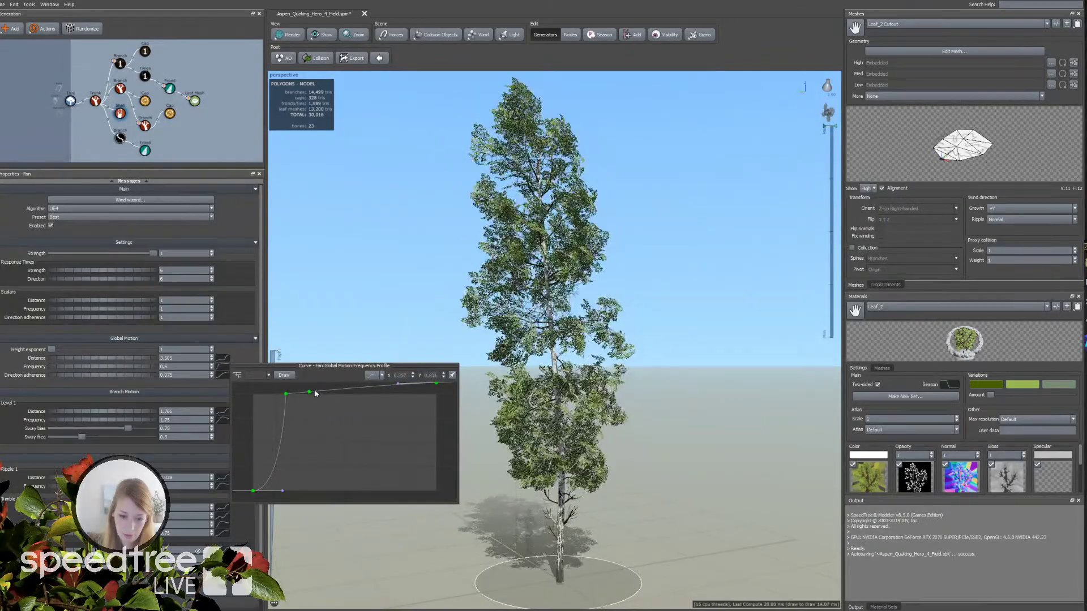
Step: Add a low point after the early Frequency peak and a second high point near the middle, then close the curve
left_click(309, 451)
left_click_drag(314, 461, 322, 466)
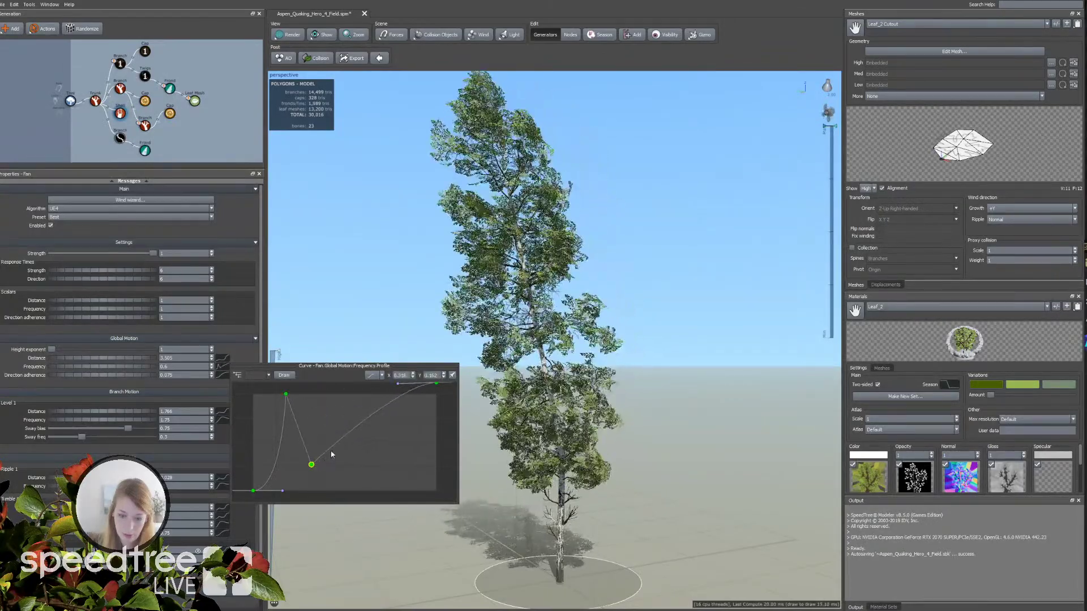
left_click(355, 434)
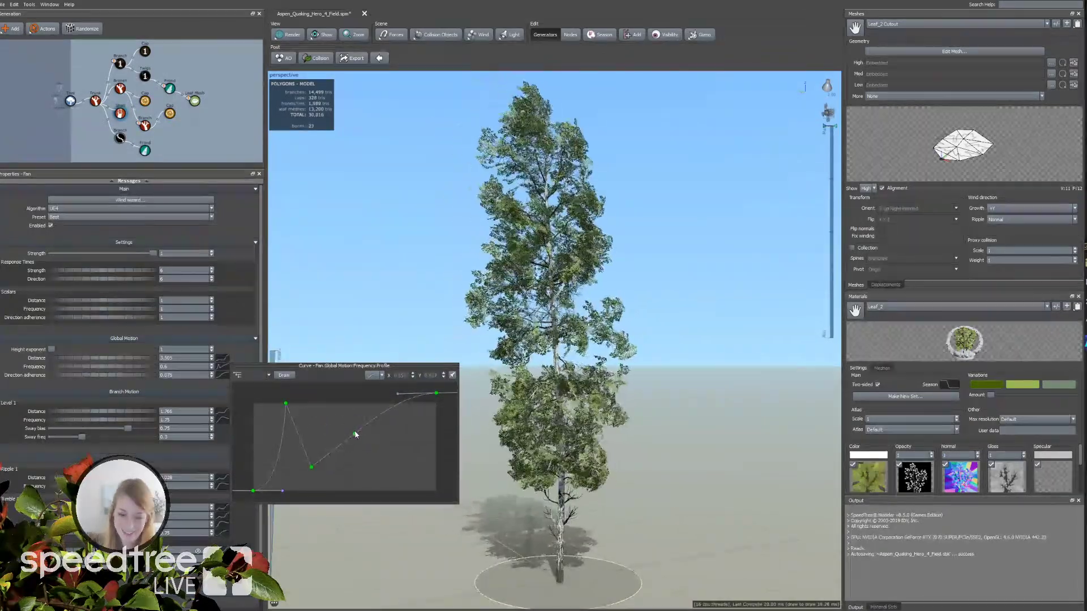
left_click_drag(355, 434, 350, 401)
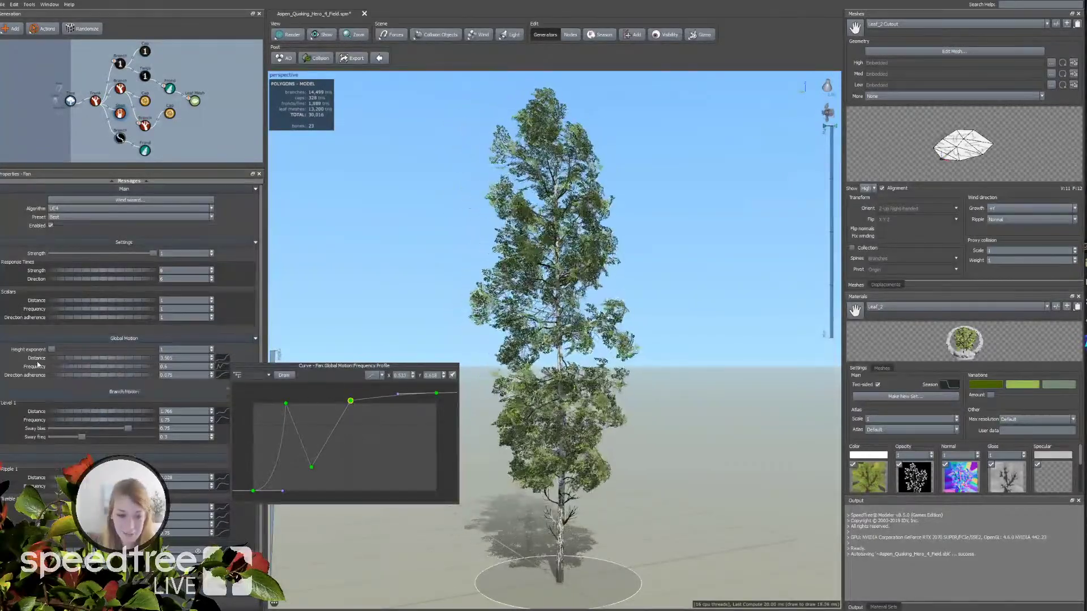
left_click(59, 378)
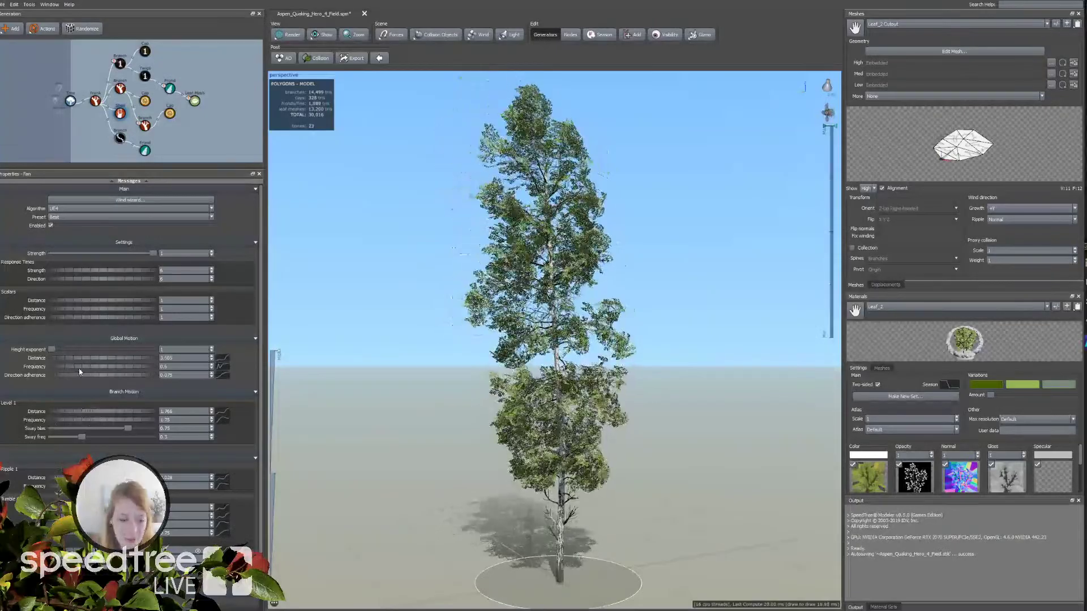
Step: Try an exaggerated Global Motion Distance profile with a tall early peak and a middle point dropped below zero
left_click(222, 359)
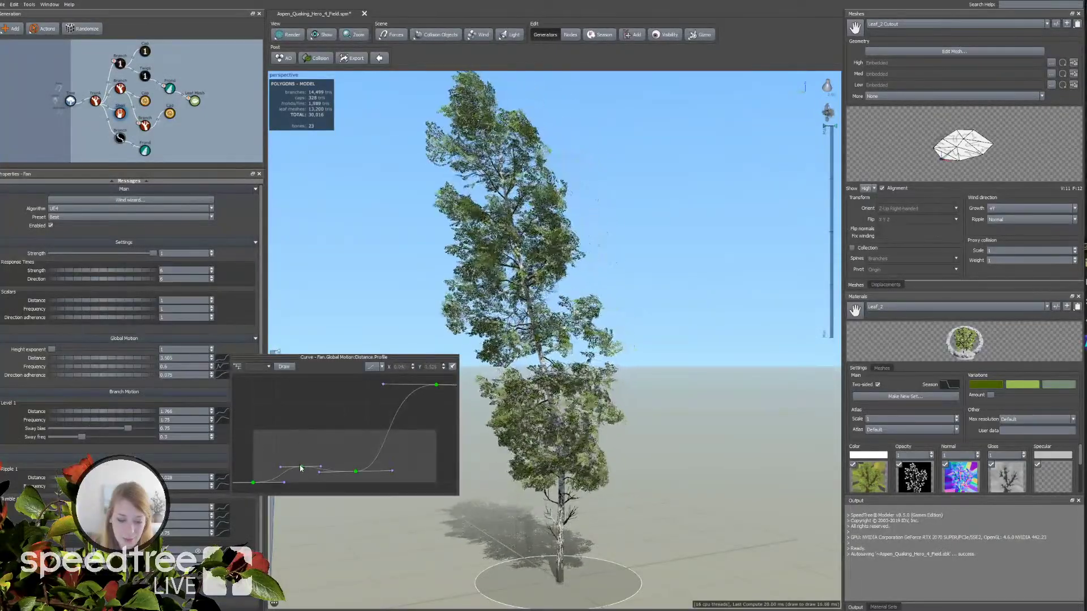
left_click_drag(300, 468, 288, 409)
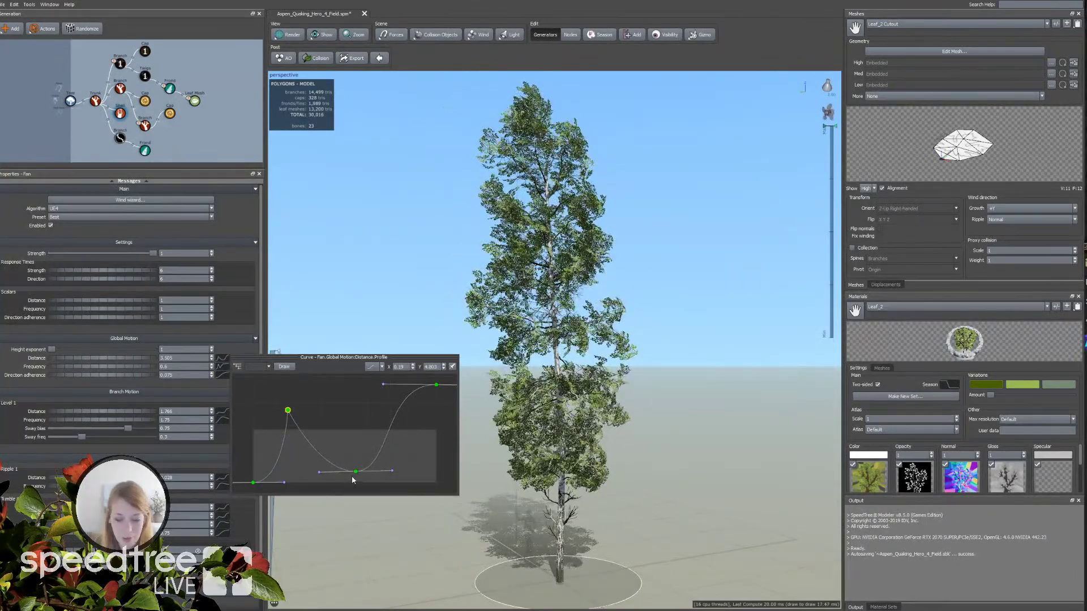
left_click_drag(352, 477, 346, 496)
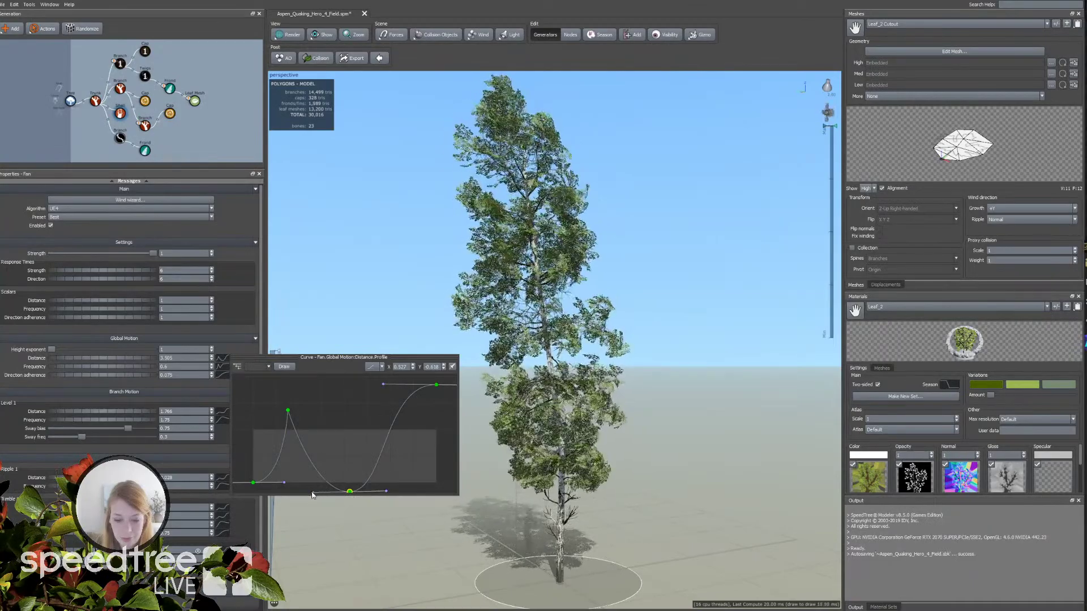
left_click(341, 455)
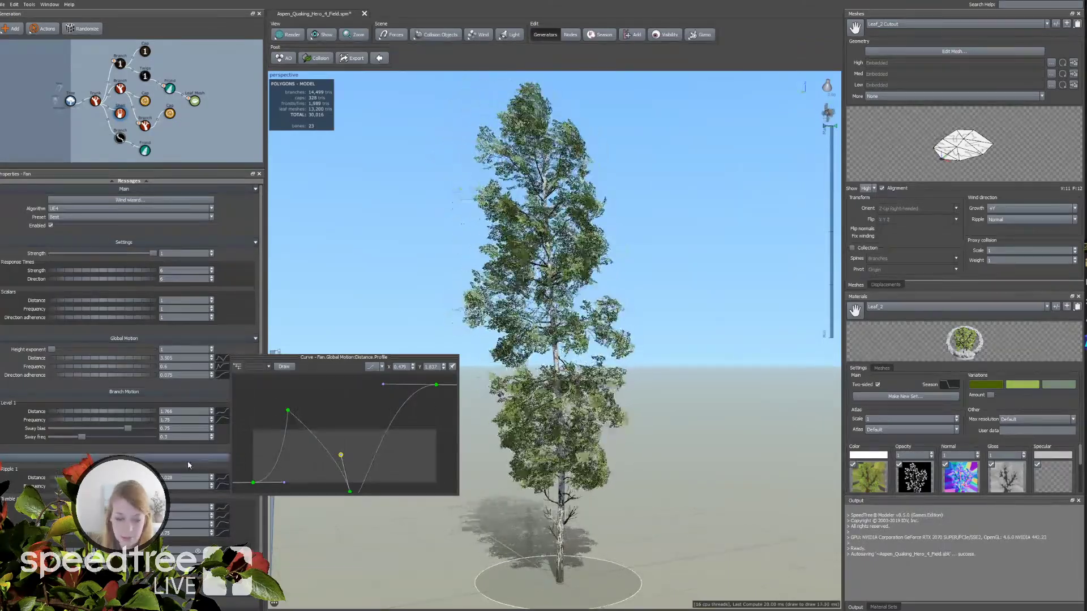
left_click(822, 130)
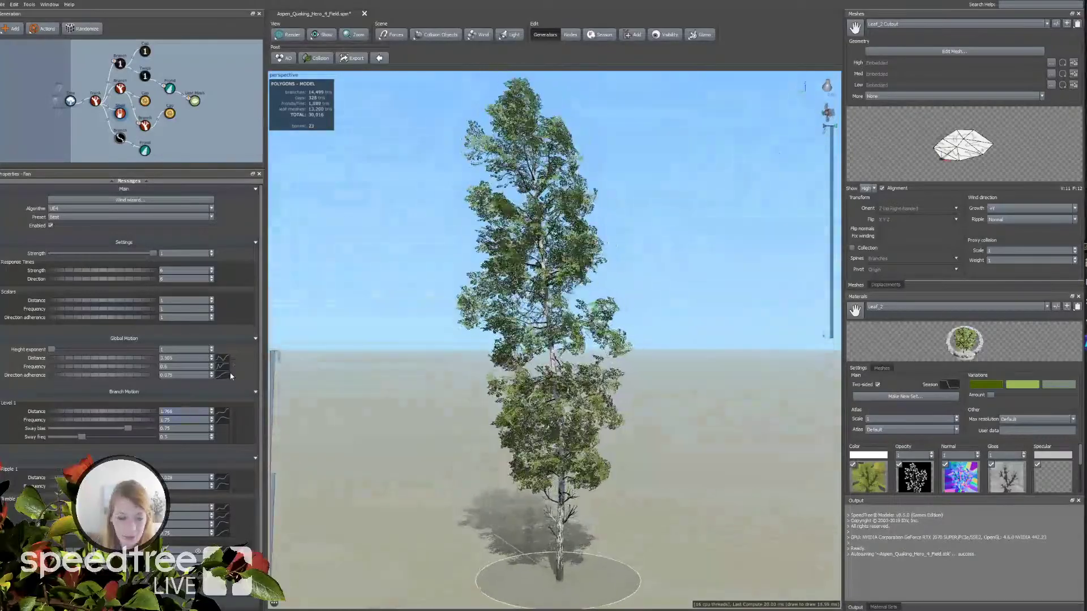
Step: Reshape the Distance profile into a low early bump and shallow dip above zero, smooth its tangents, and close the curve
left_click(222, 358)
left_click_drag(288, 413, 358, 473)
left_click(297, 469)
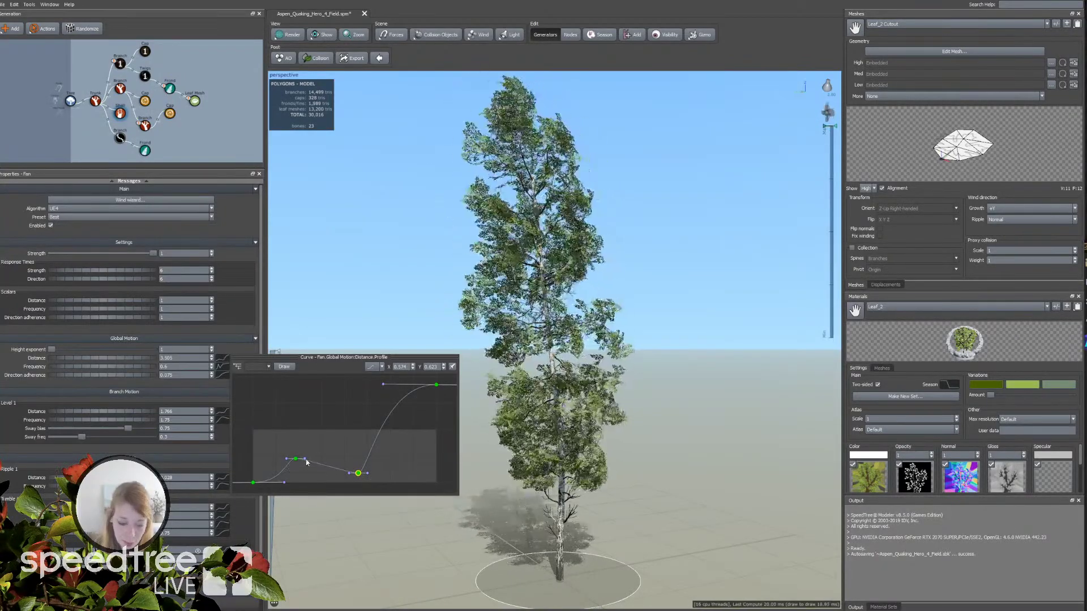
left_click_drag(349, 473, 326, 477)
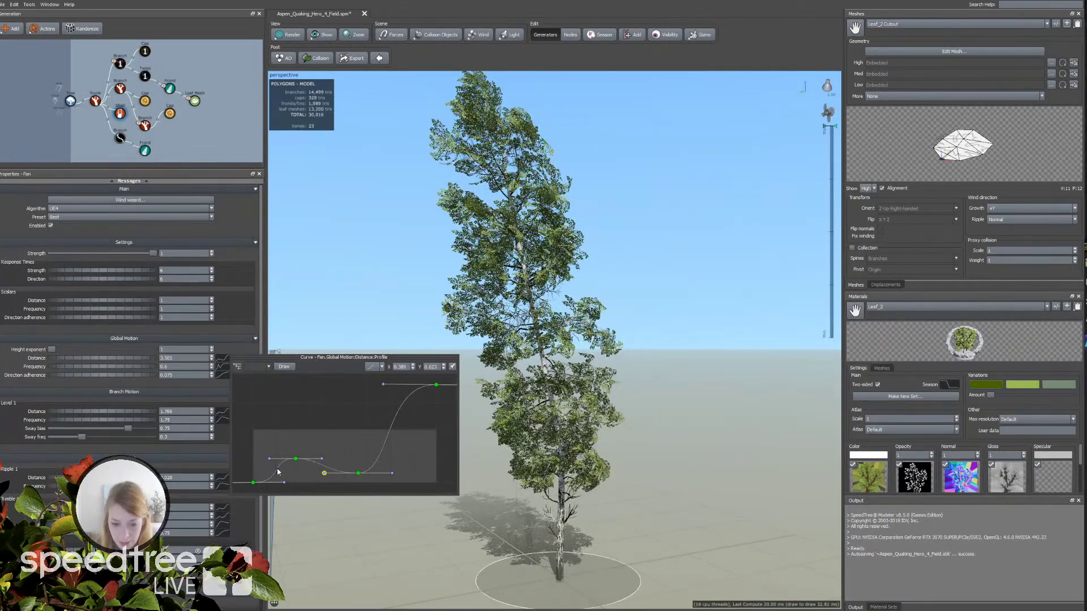
left_click(186, 399)
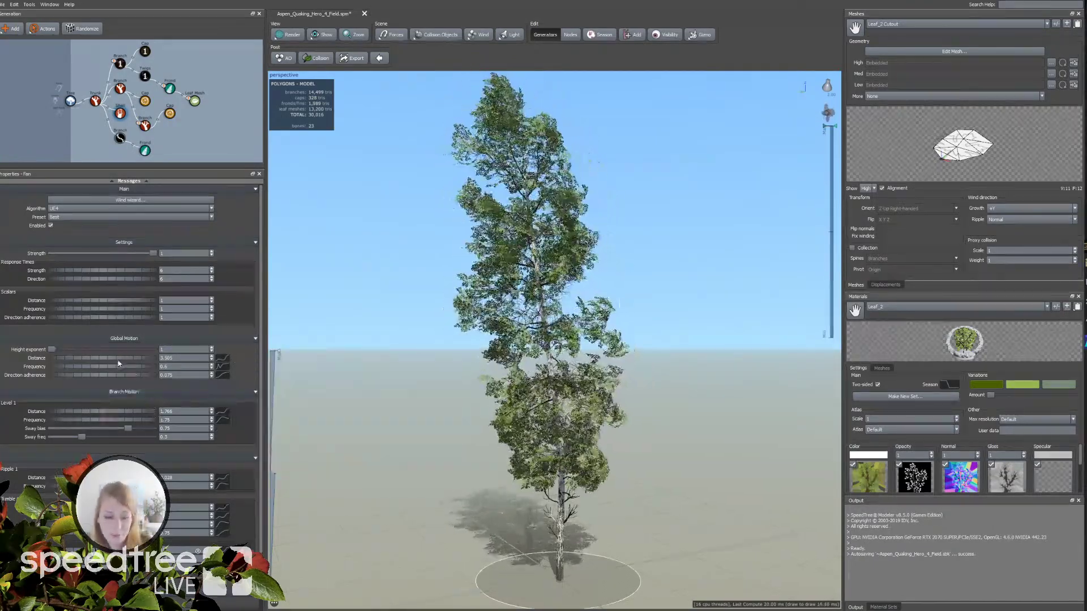
Step: Reduce the wind strength to about 0.19 and soften the Global Motion Frequency profile by lowering its early peak and raising the dip
left_click_drag(153, 253, 92, 255)
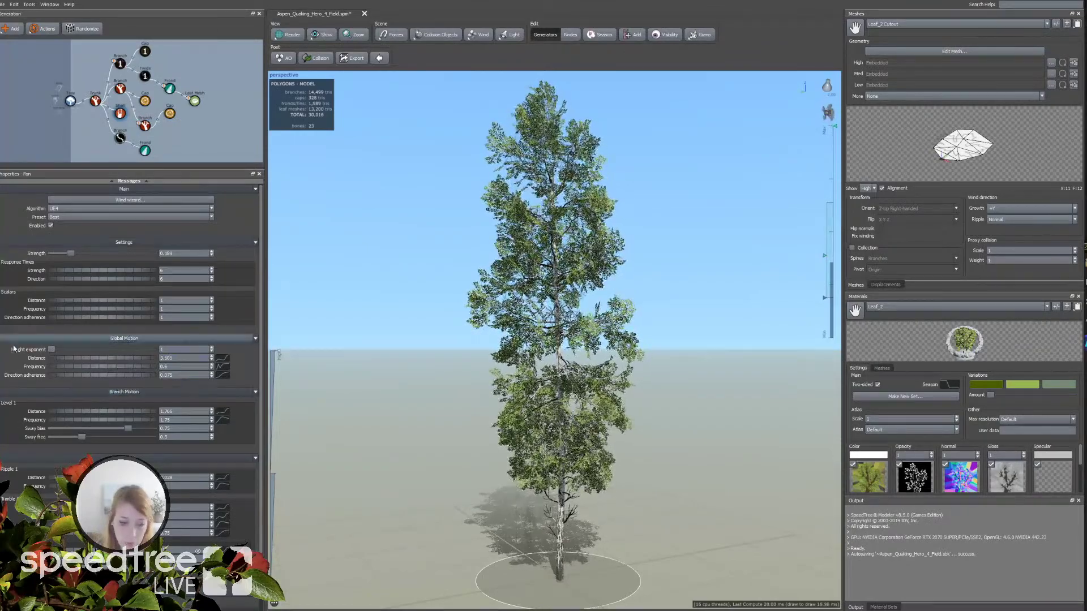
left_click(222, 366)
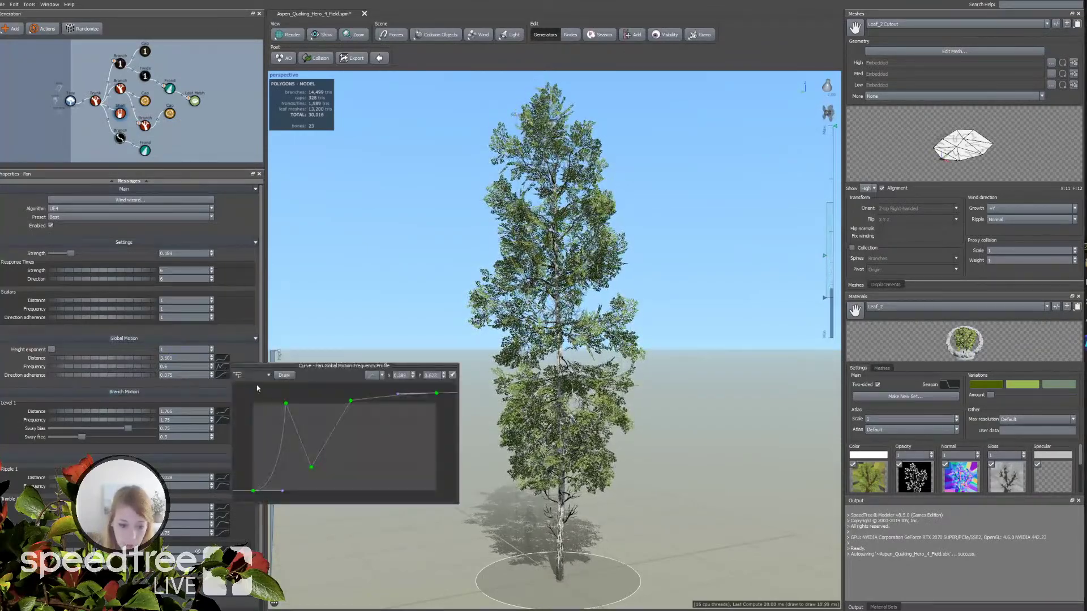
left_click_drag(287, 406, 321, 457)
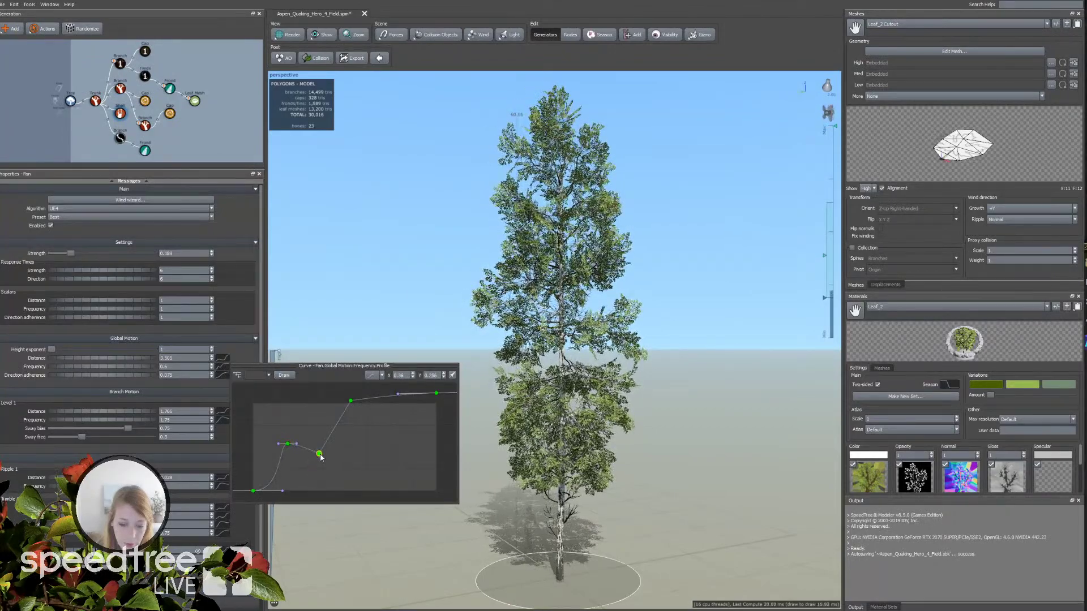
left_click(321, 457)
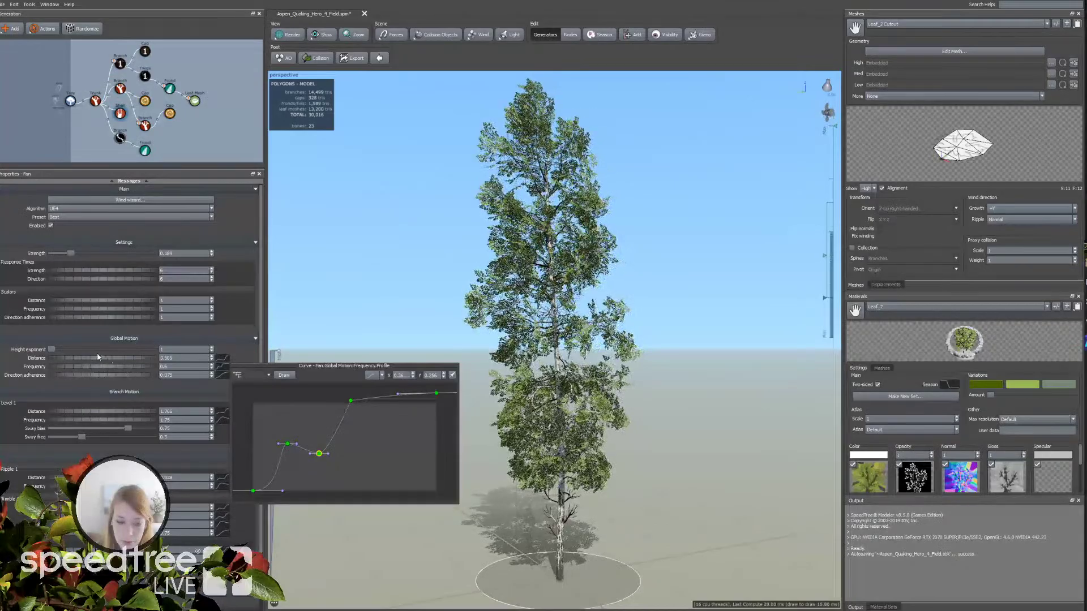
Step: Raise the Global Motion height exponent to about 1.8 and set the wind strength to 0.21
left_click_drag(51, 350, 133, 357)
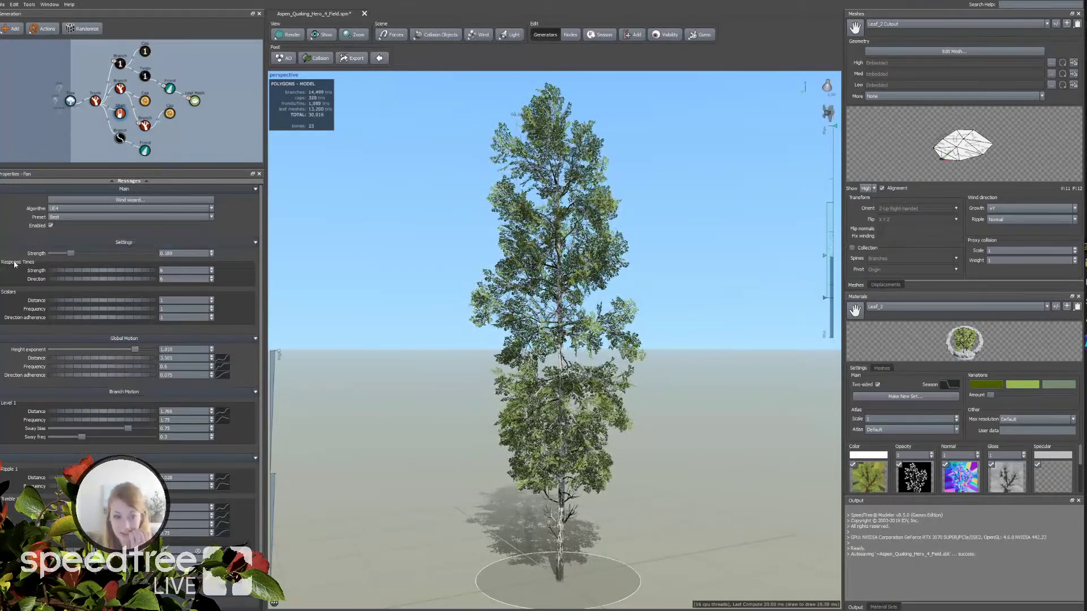
left_click_drag(72, 255, 73, 255)
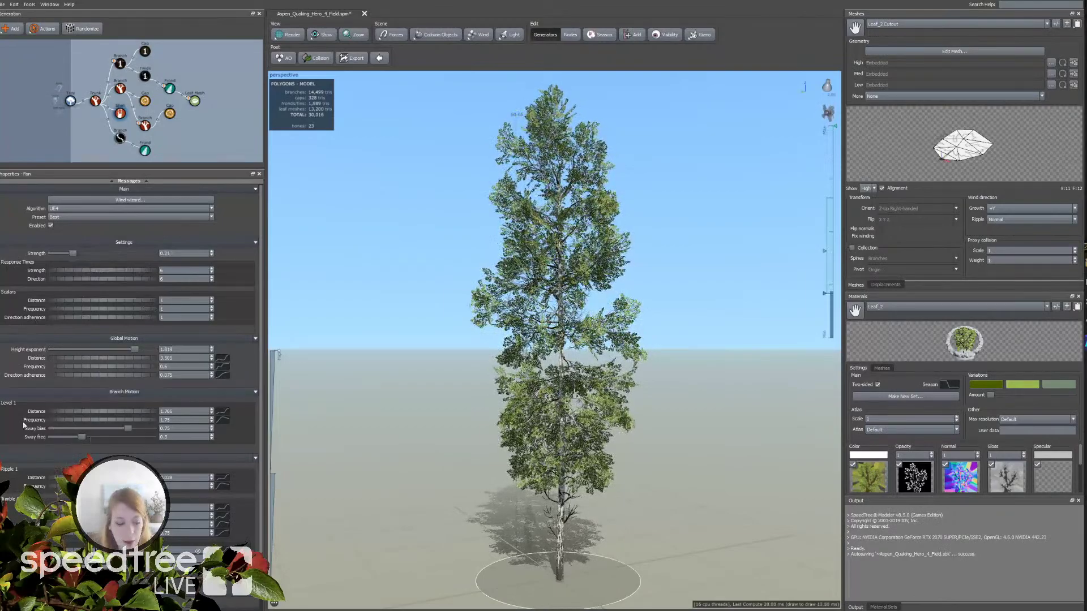
scroll(59, 441, "down", 3)
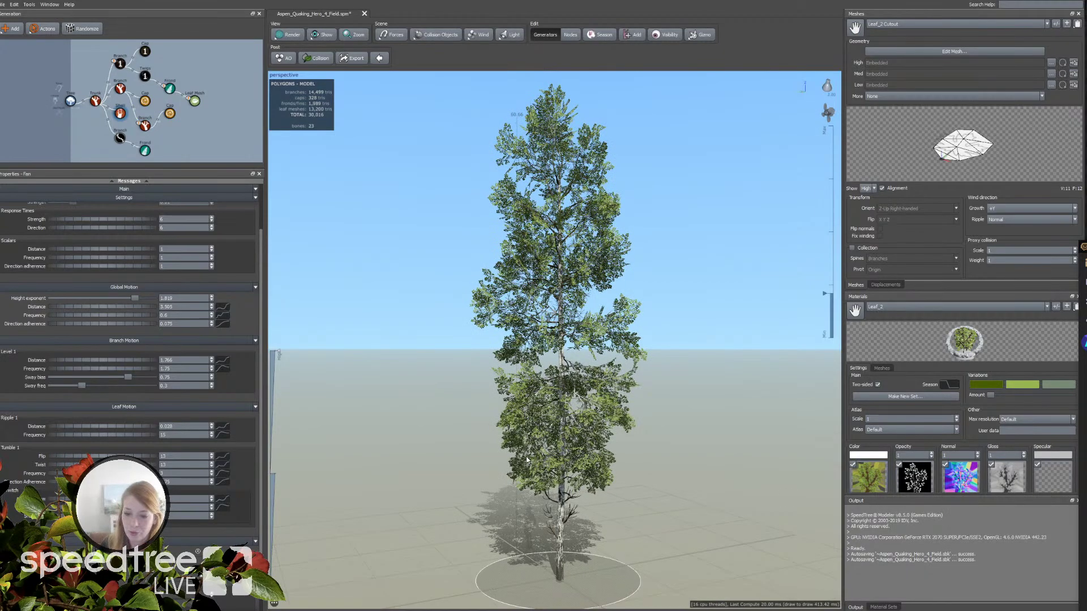
left_click_drag(460, 458, 467, 454)
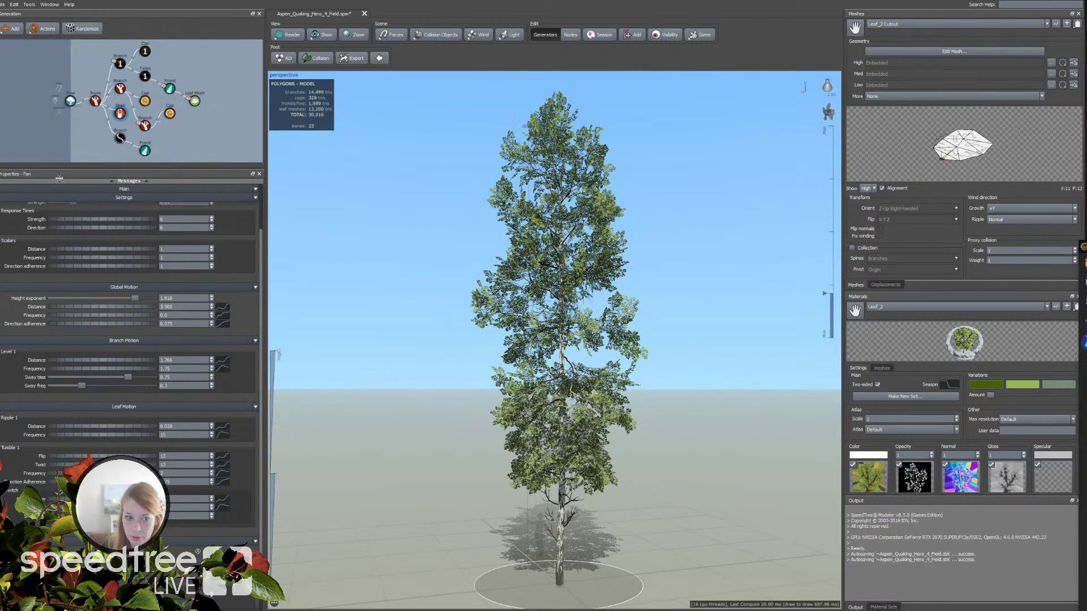
Step: Examine the trunk generator and its properties alongside those of the small bare branches low on the trunk
left_click(95, 101)
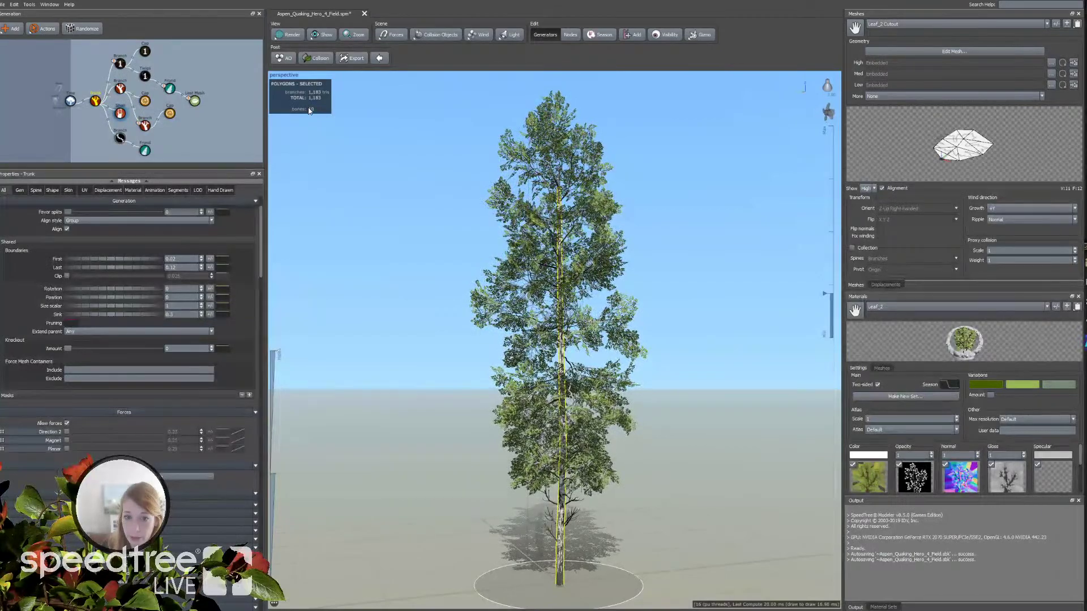
left_click(300, 36)
left_click(322, 35)
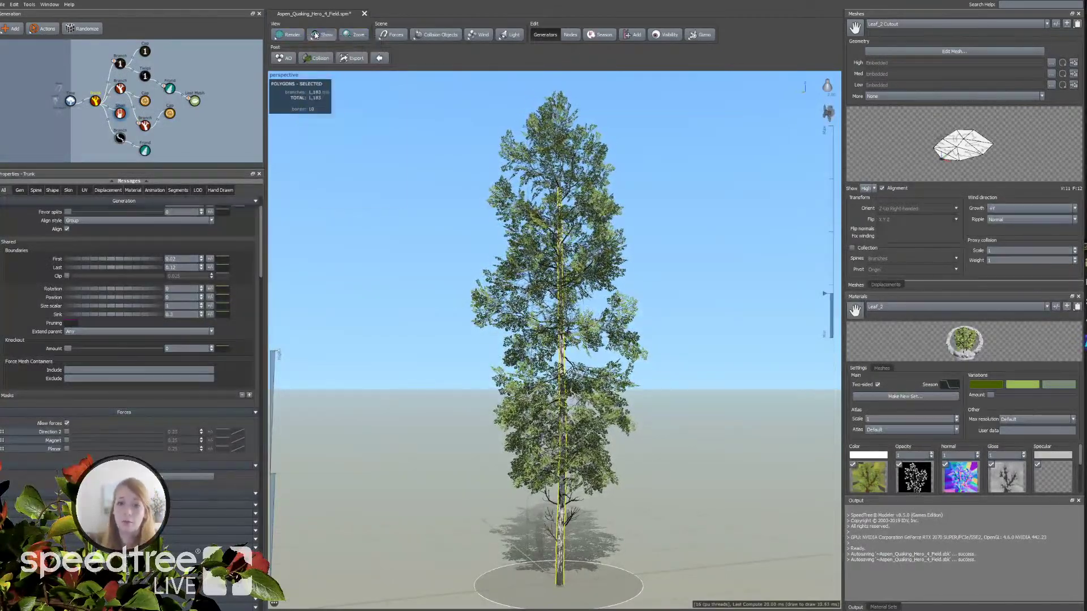
left_click(333, 99)
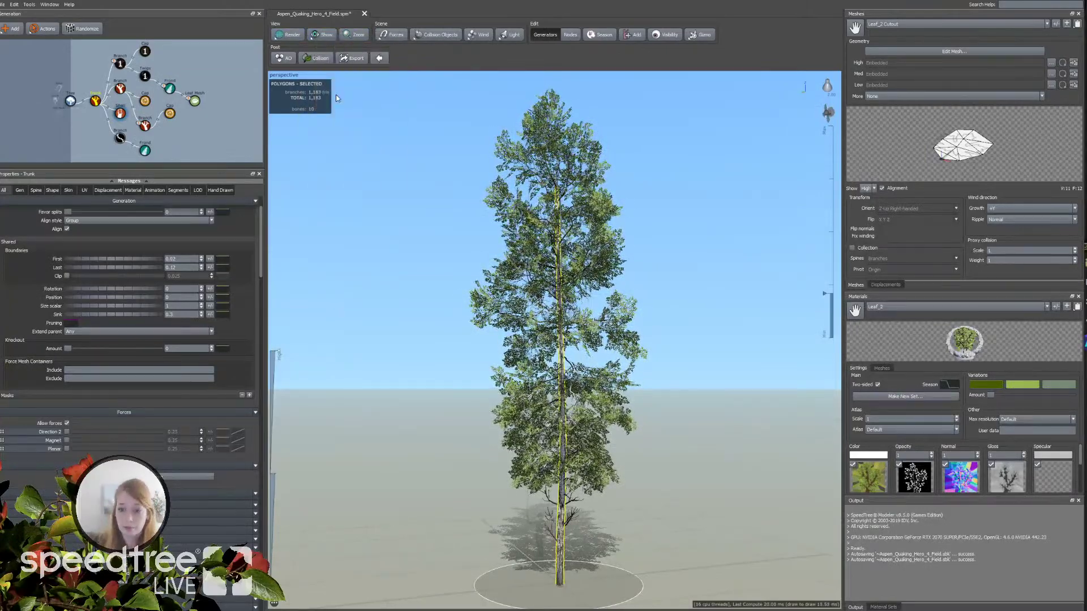
scroll(477, 556, "up", 4)
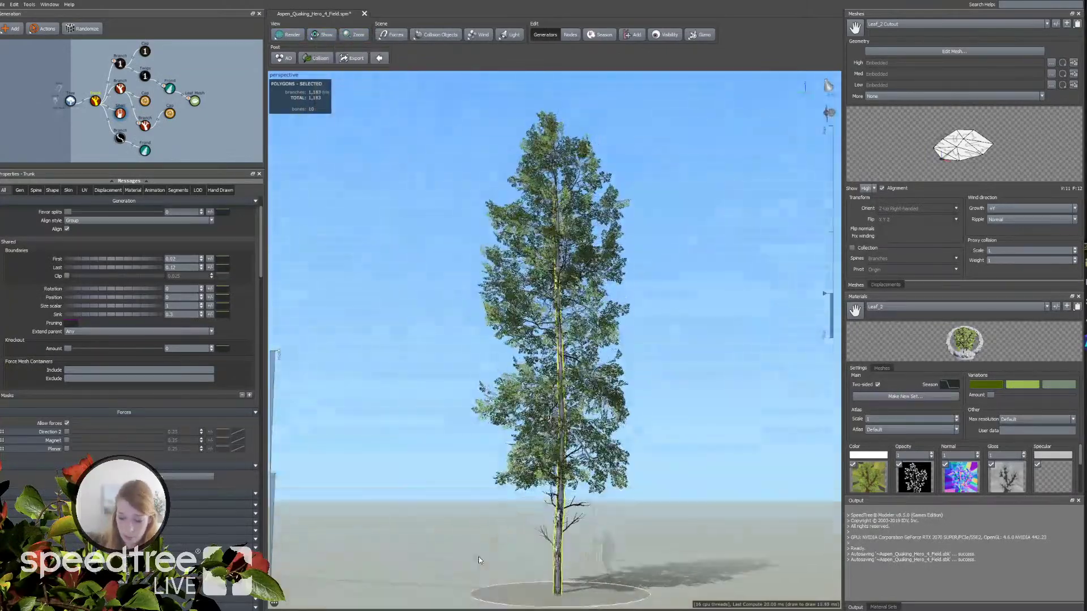
scroll(498, 560, "up", 2)
middle_click_drag(371, 389, 537, 415)
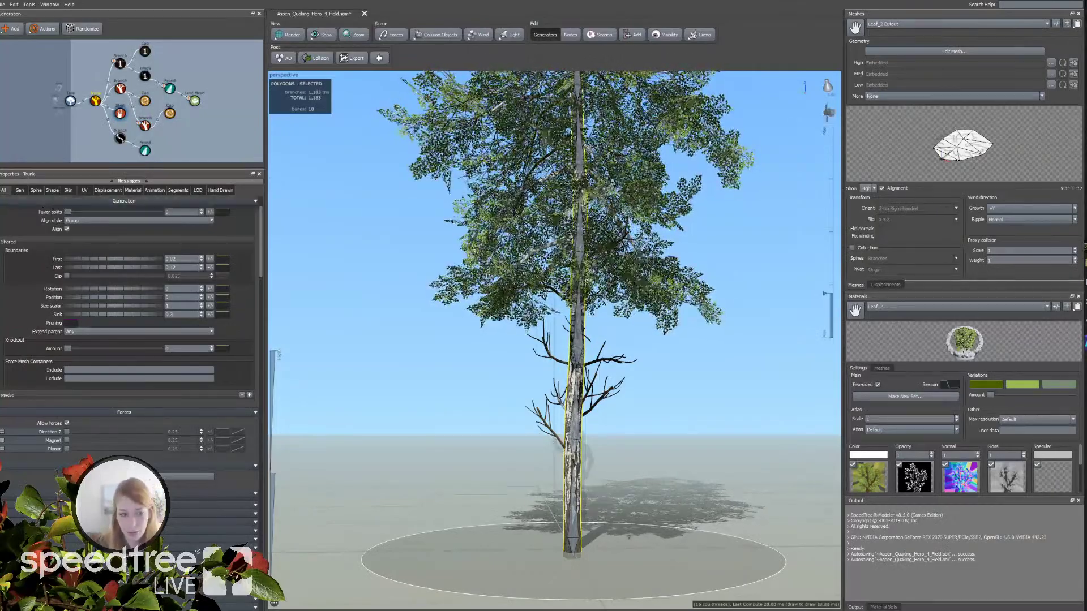
left_click(5, 190)
left_click(119, 90)
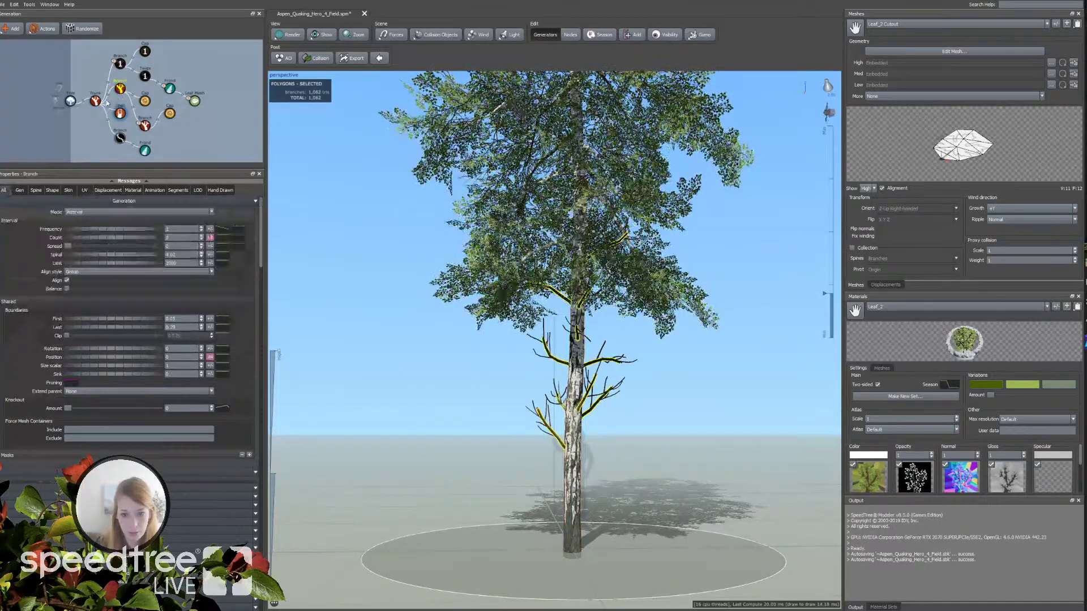
left_click(99, 102)
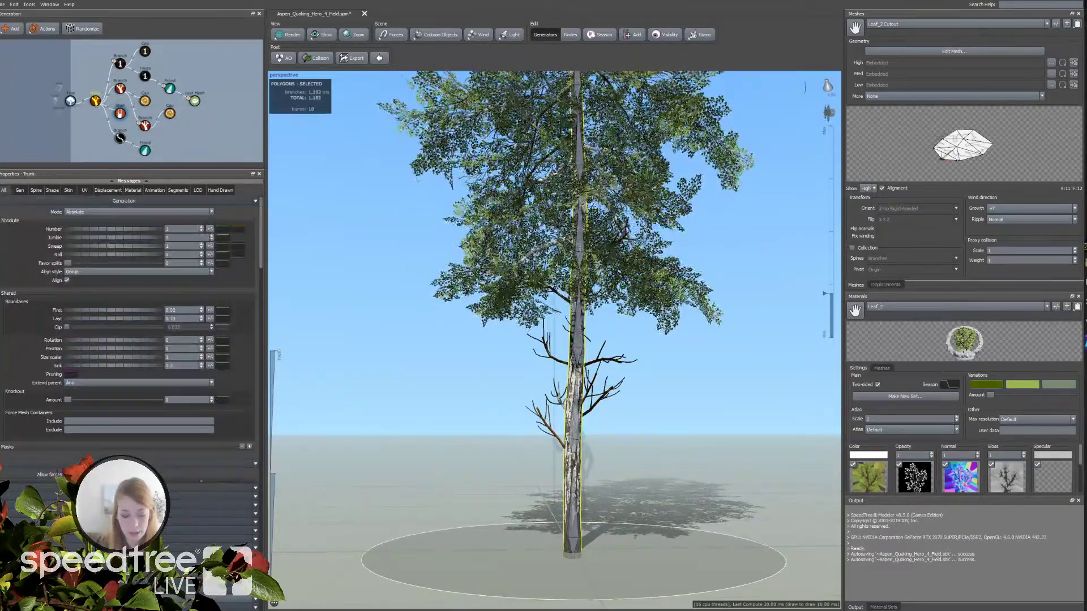
Step: Collapse the trunk's property groups, inspect the trunk and lower canopy from several angles, and clear the selection
left_click(124, 201)
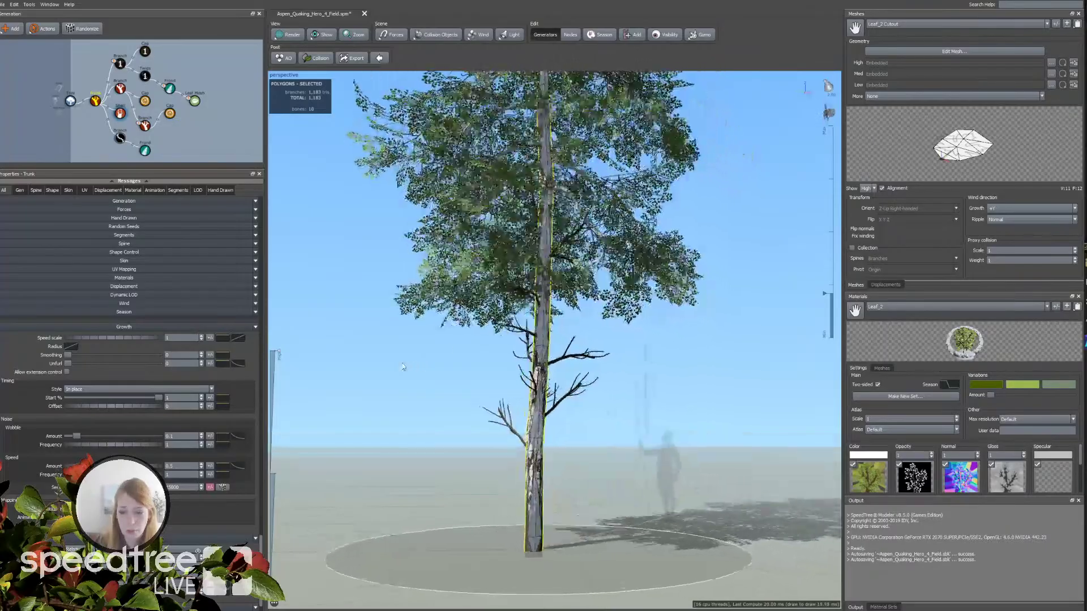
scroll(486, 390, "up", 3)
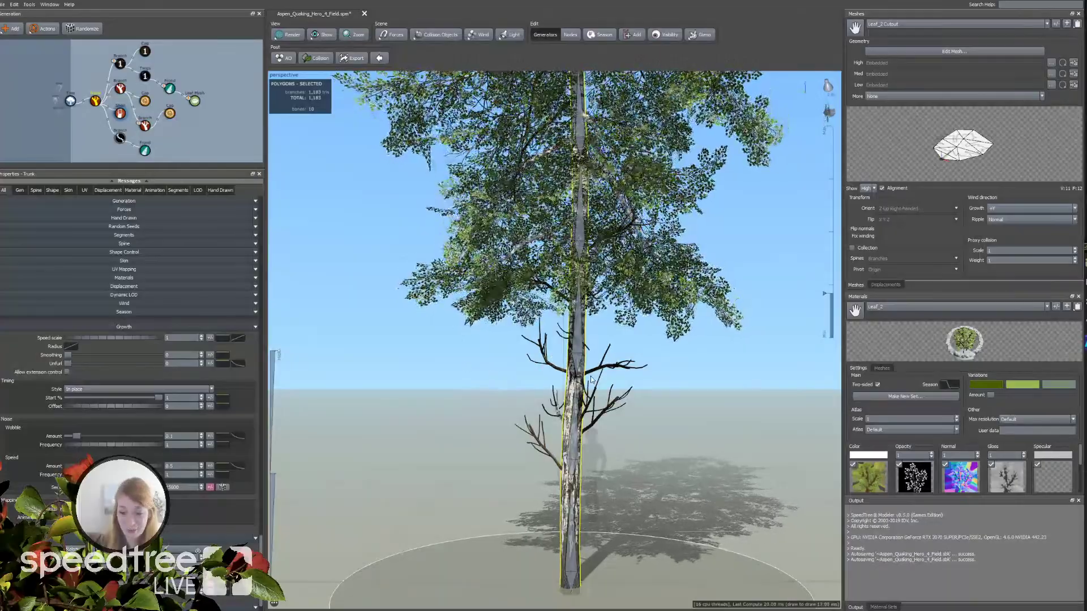
left_click_drag(555, 381, 559, 385)
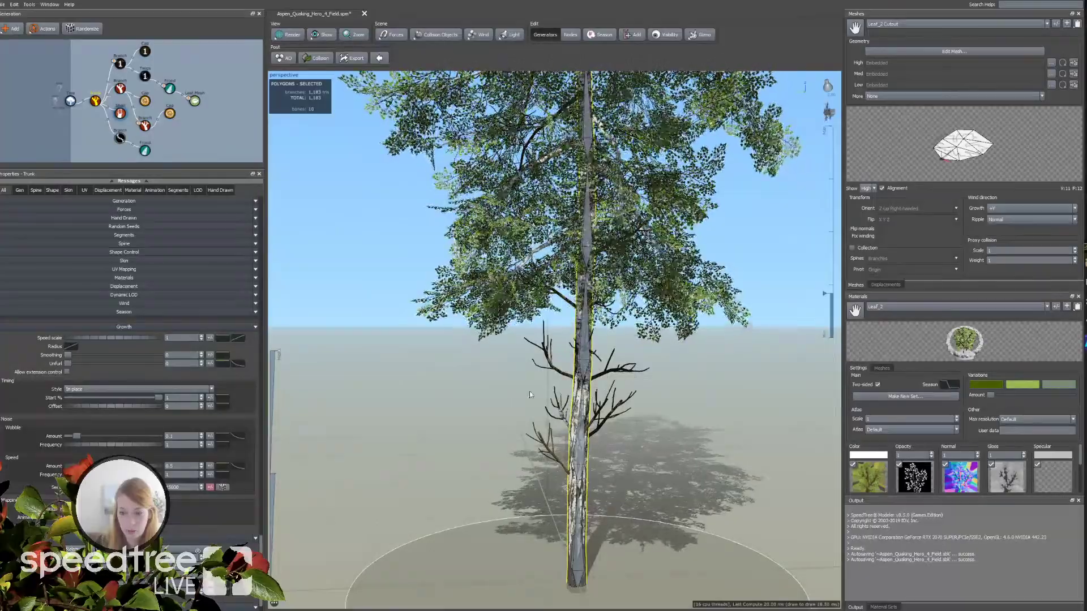
left_click_drag(527, 391, 597, 370)
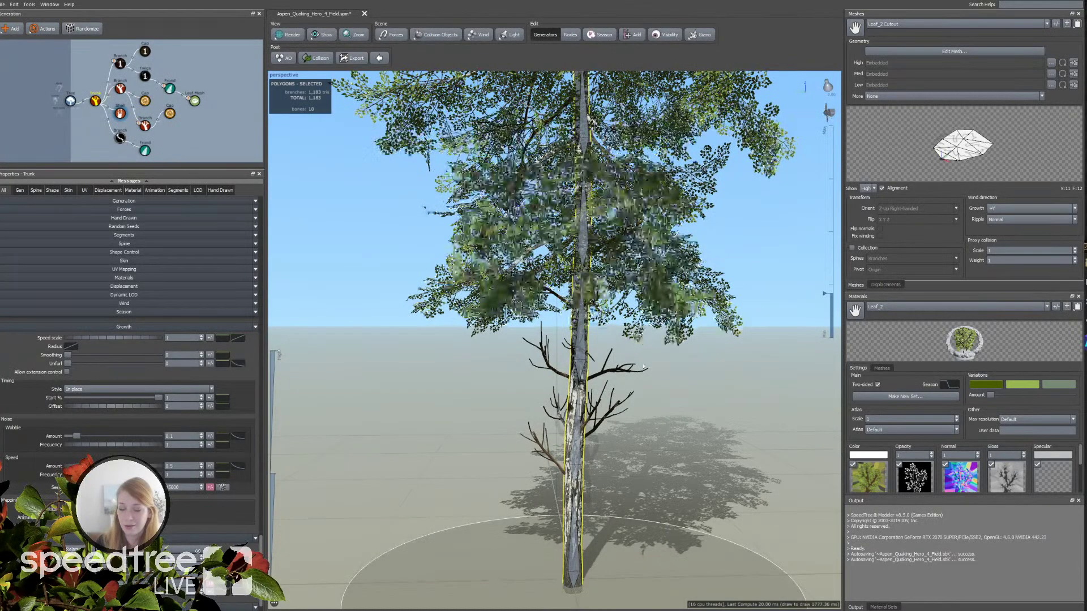
left_click_drag(498, 365, 674, 391)
scroll(674, 390, "down", 3)
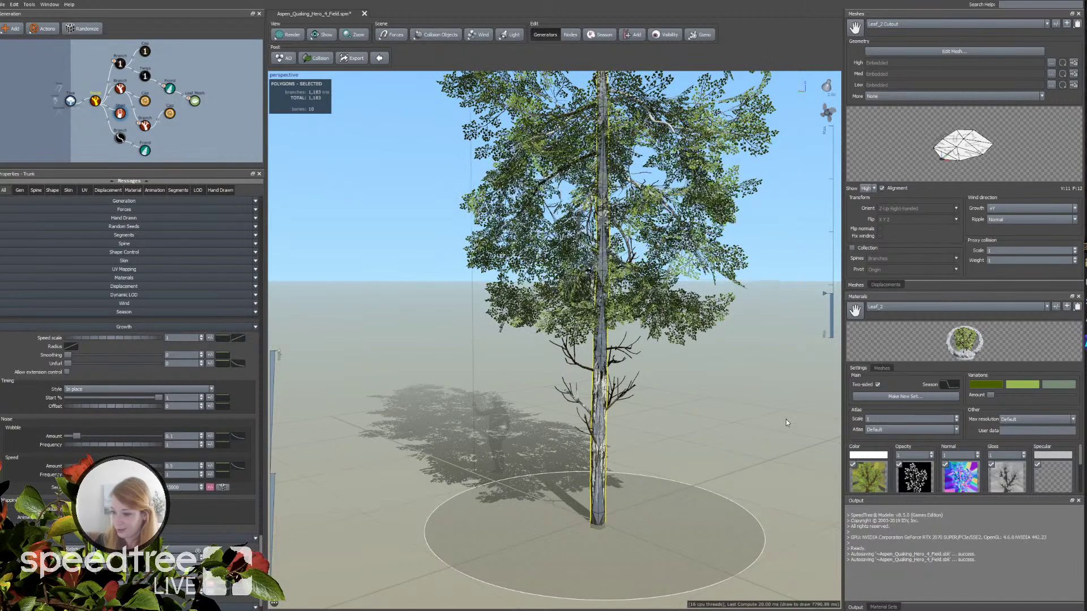
scroll(552, 478, "up", 3)
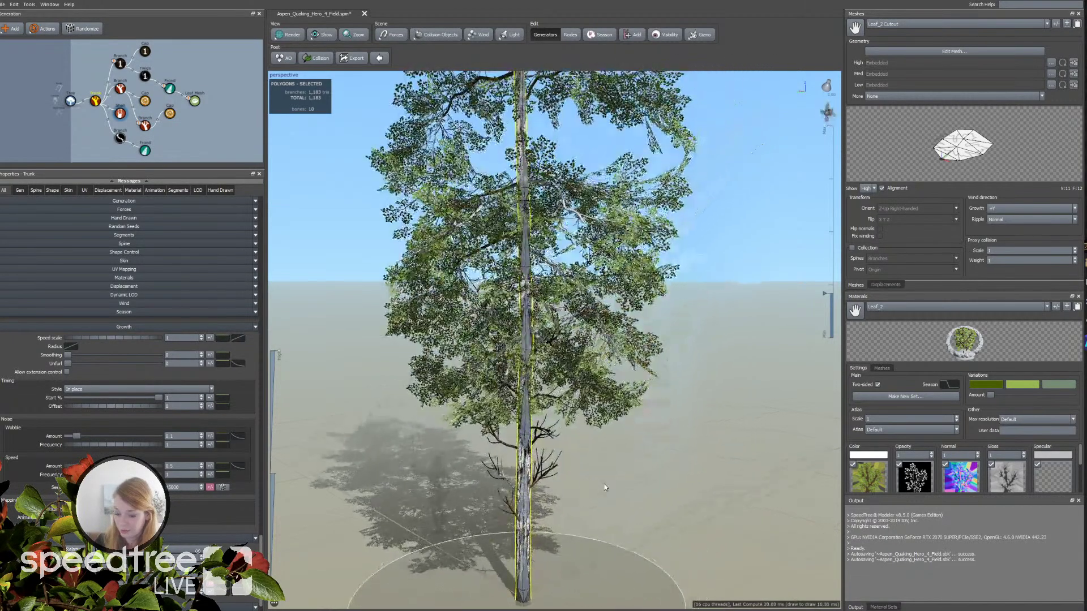
left_click(603, 484)
middle_click_drag(613, 484, 620, 482)
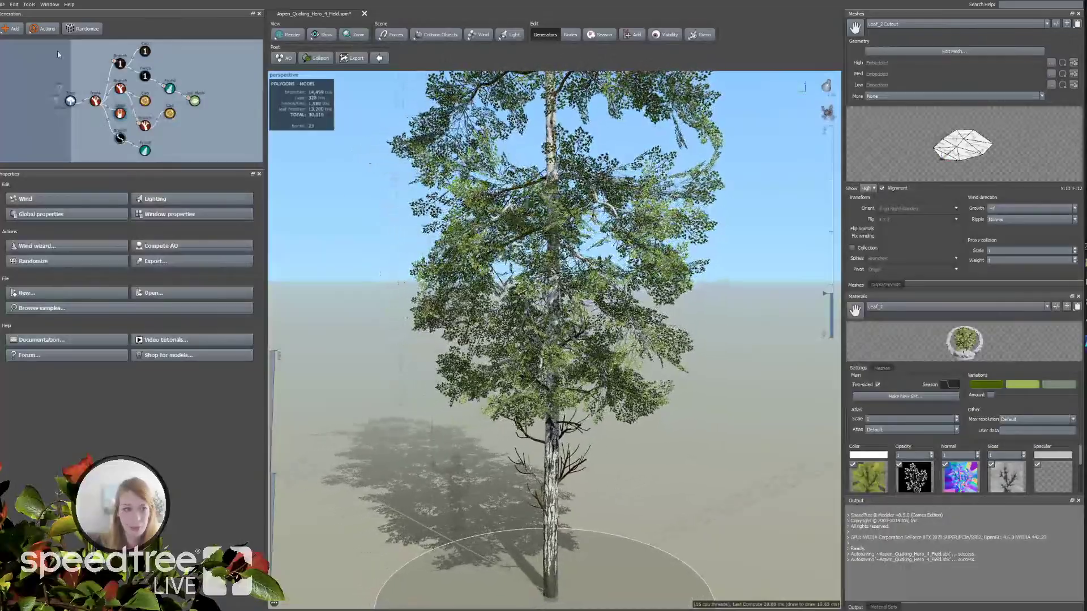
Step: Review the game export options for Aspen_Quaking_Hero_4_Field in UE4 / Unity3D (.st) format, without exporting
left_click(3, 4)
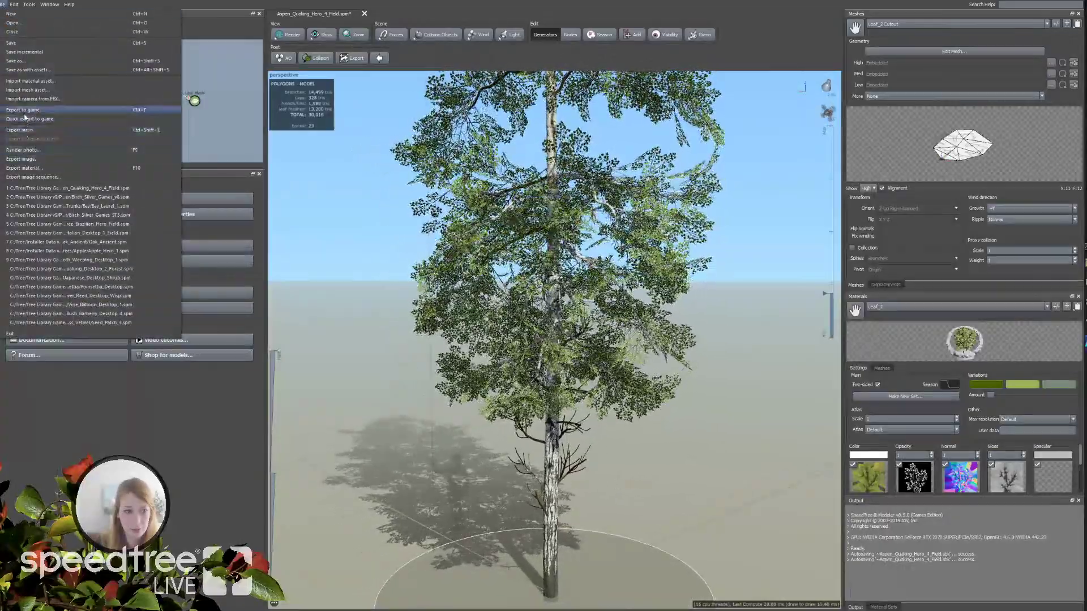
left_click(26, 109)
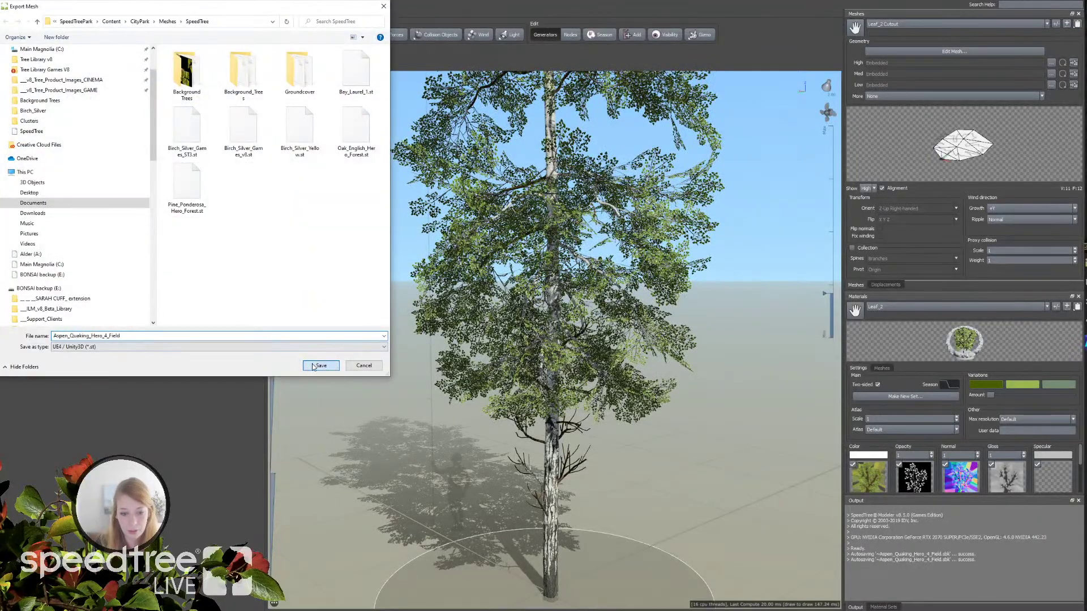
left_click(320, 366)
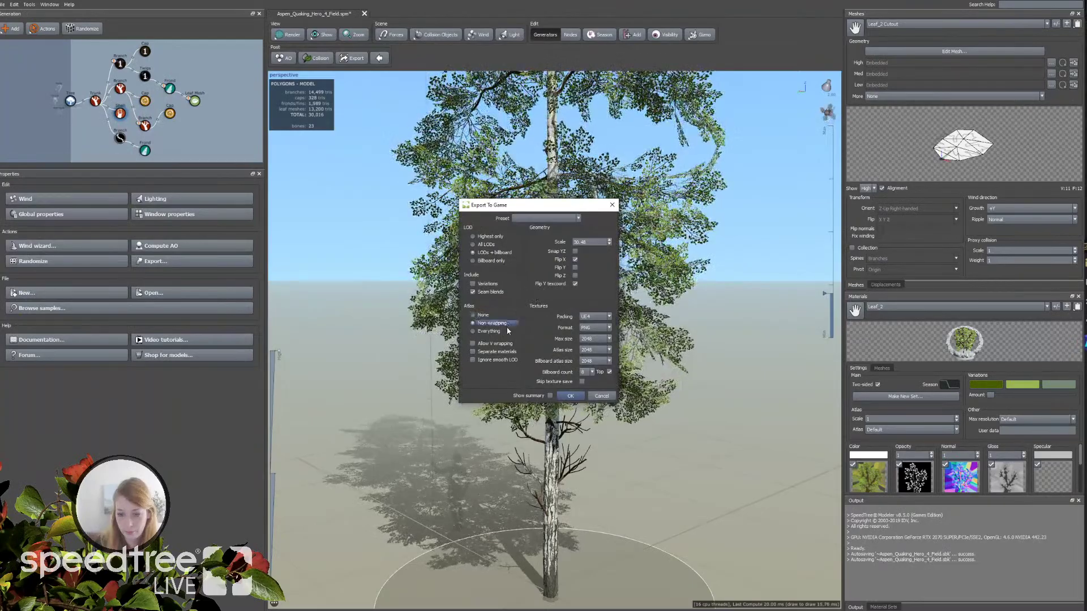
left_click(612, 398)
Step: Try an Autodesk FBX mesh export setup with a non-wrapping atlas and Bones/Skeleton included, and cancel the export
left_click(3, 4)
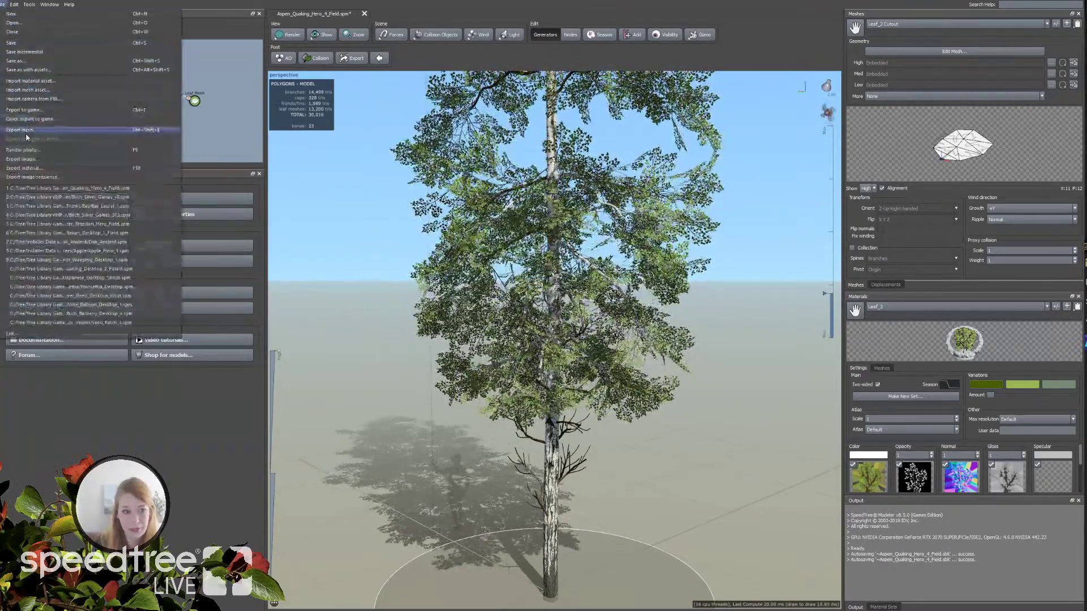
left_click(22, 131)
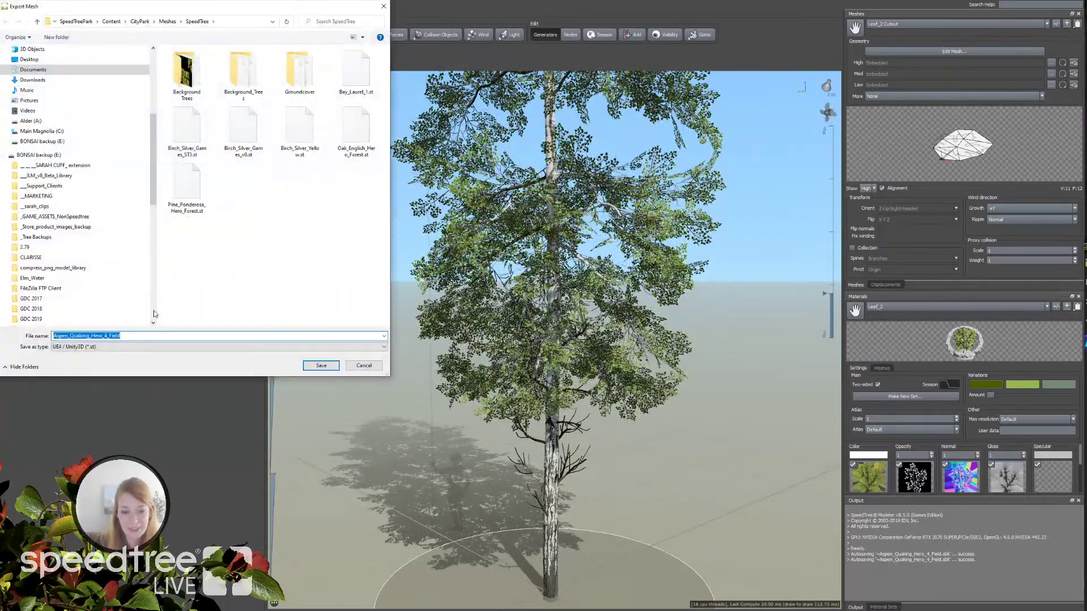
left_click(116, 347)
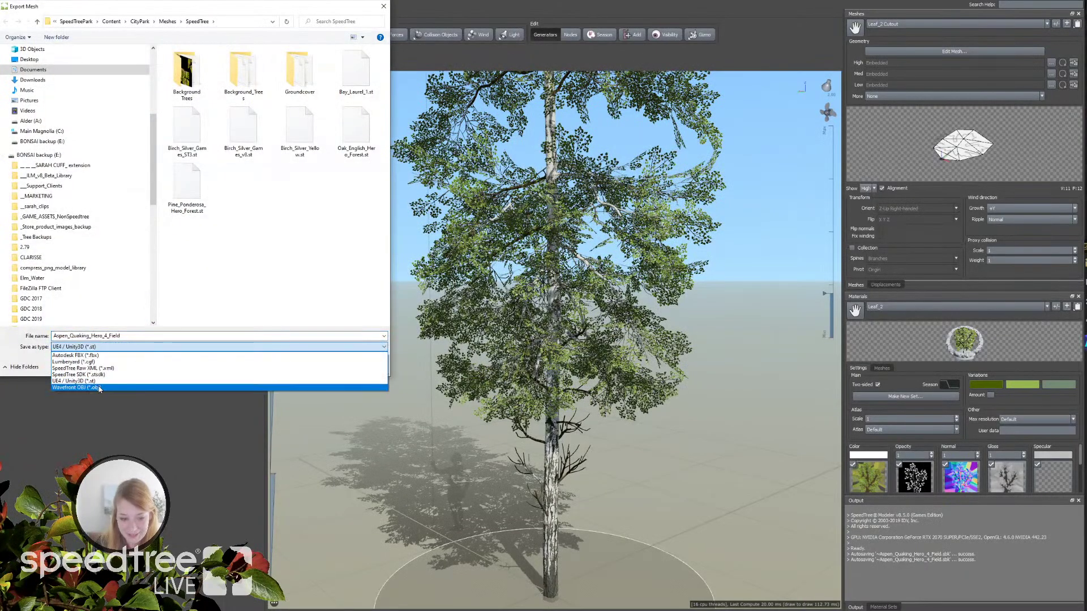
left_click(94, 355)
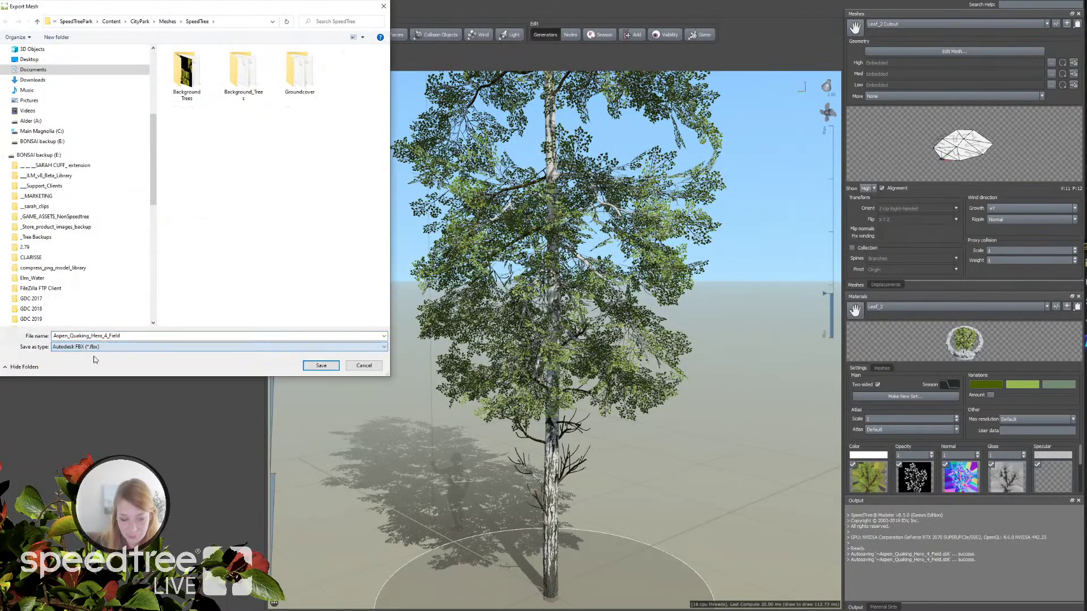
left_click(320, 366)
left_click(473, 327)
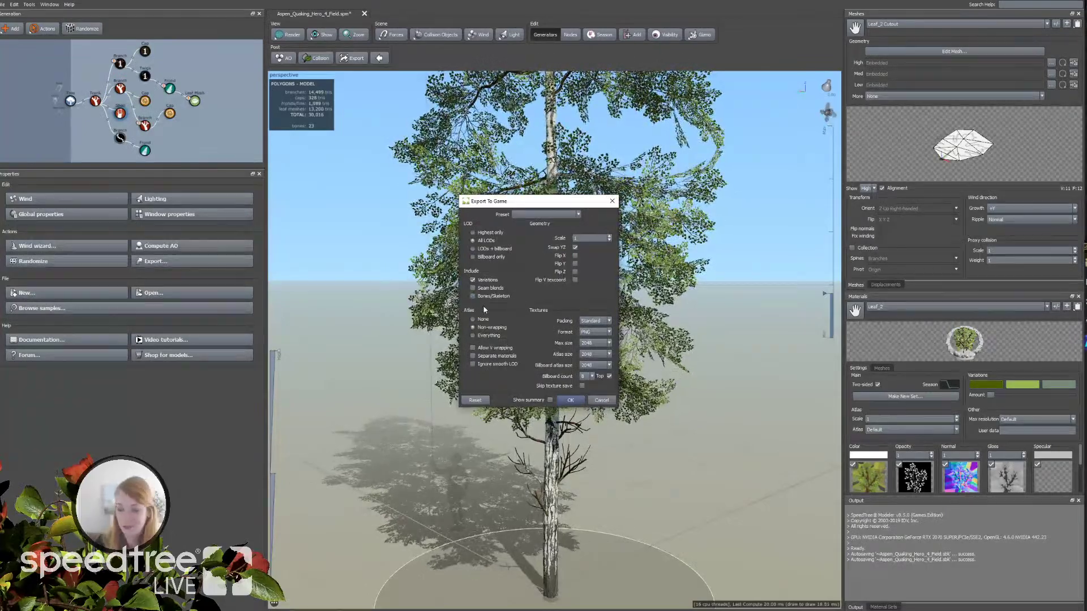
left_click_drag(508, 202, 262, 189)
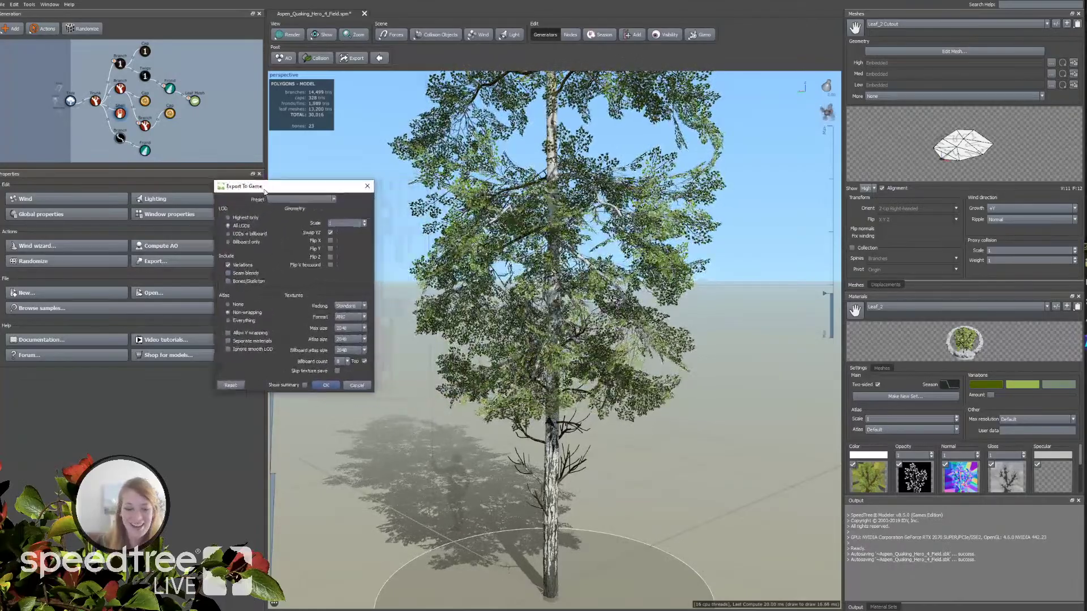
left_click(237, 282)
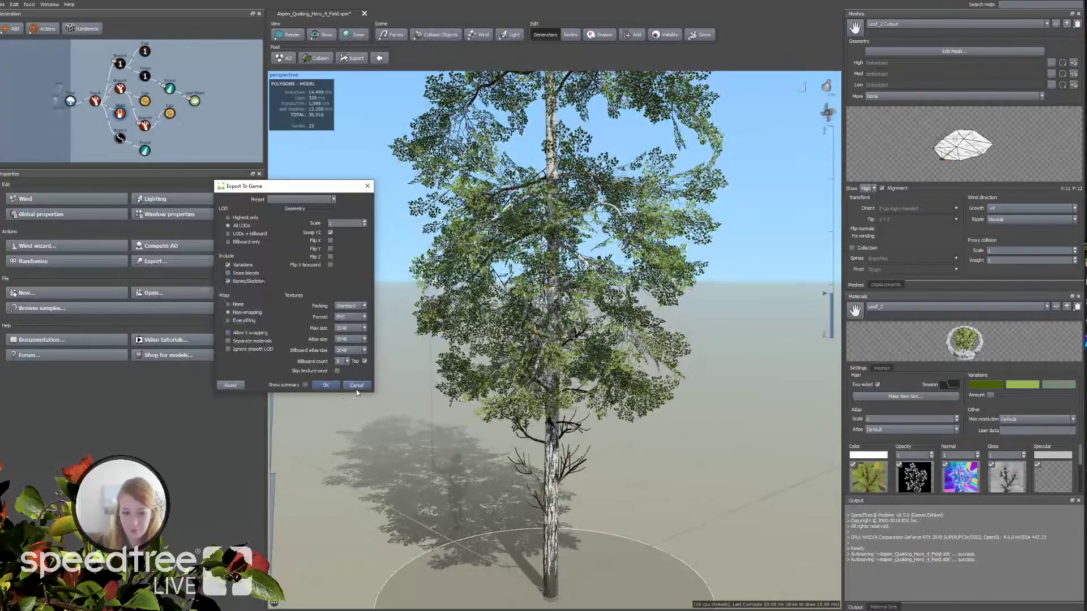
left_click(356, 388)
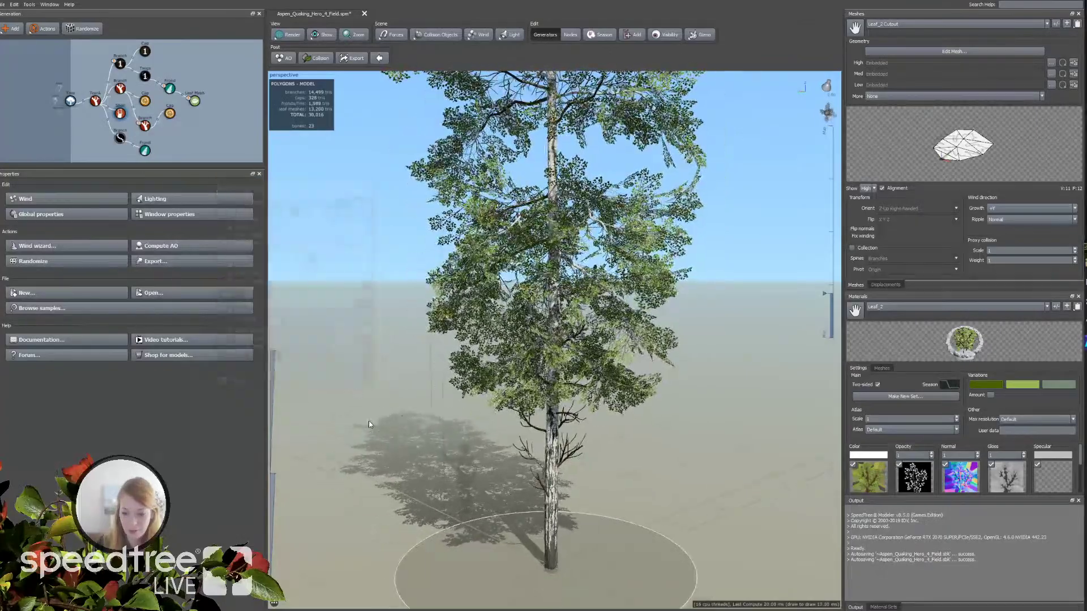
Step: Apply wind to the generator of the small bare branches low on the trunk
left_click(327, 35)
left_click(351, 102)
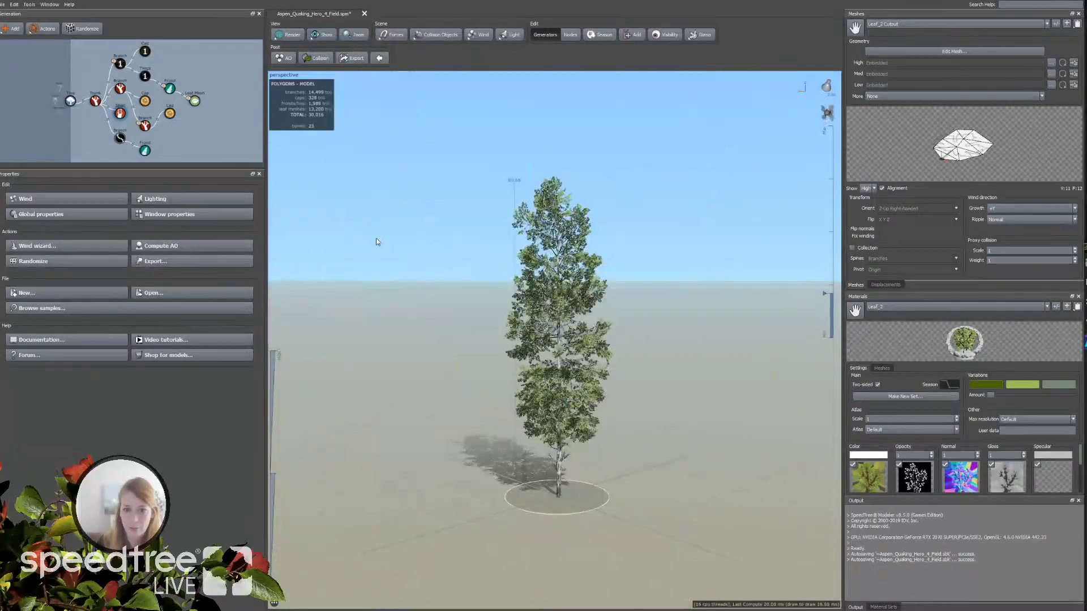
scroll(460, 253, "up", 3)
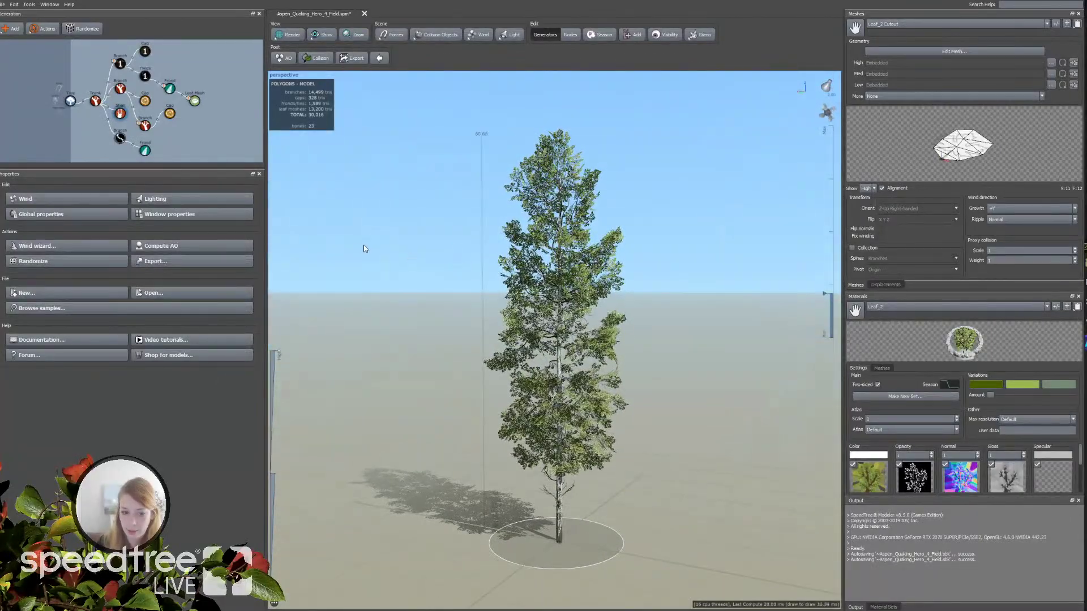
left_click_drag(539, 352, 538, 347)
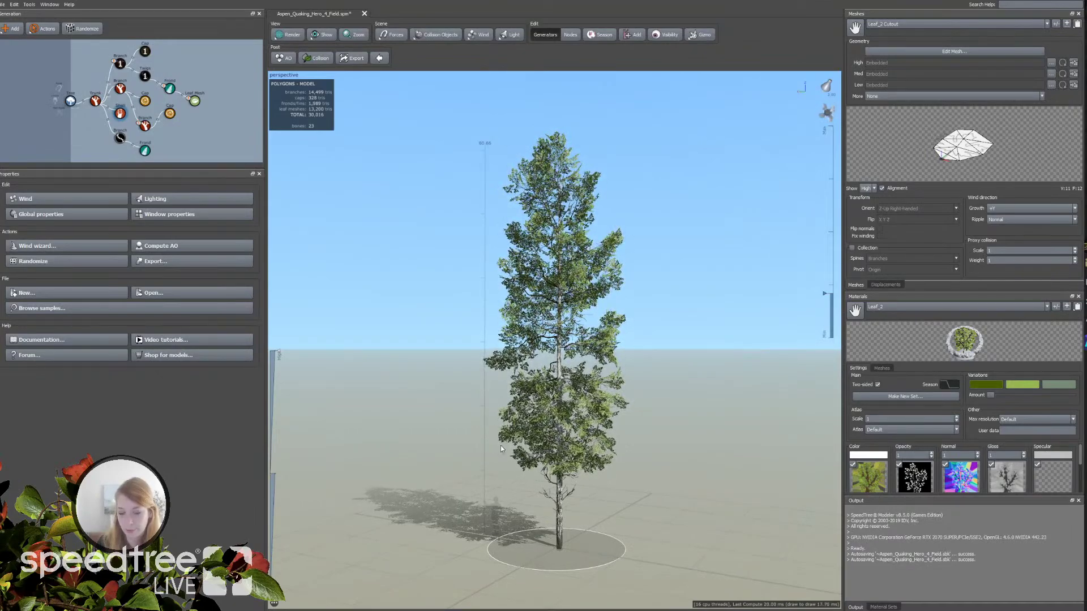
left_click(120, 89)
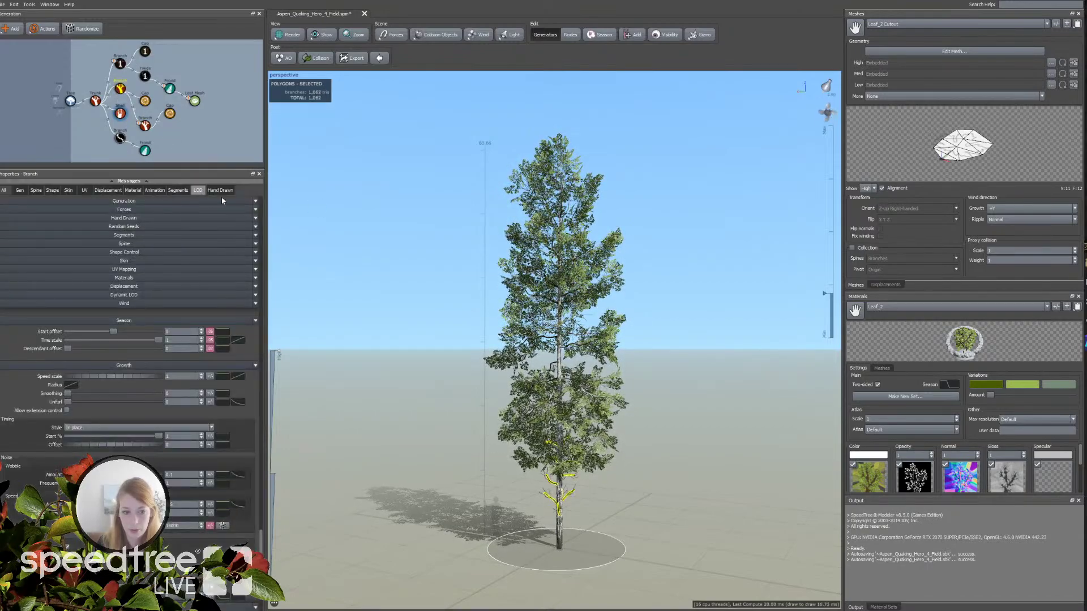
left_click(159, 191)
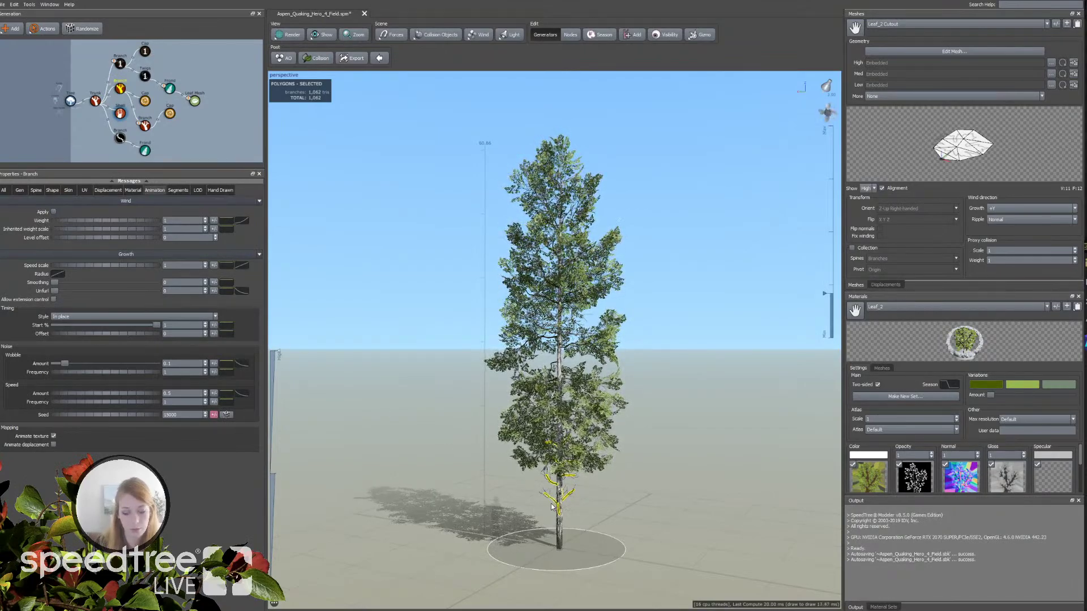
left_click(54, 212)
scroll(434, 490, "up", 3)
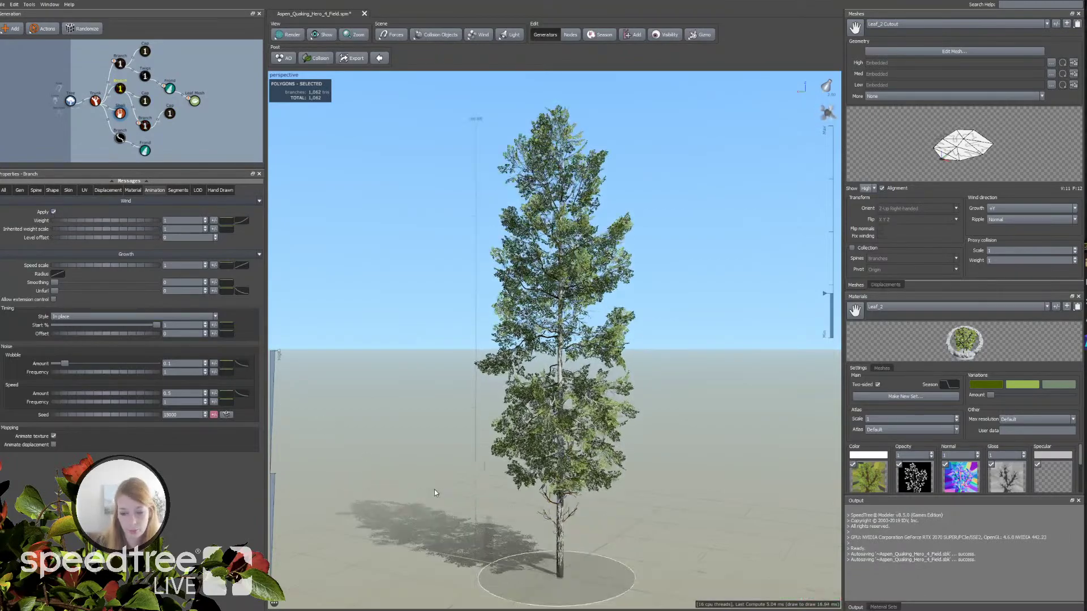
Step: Apply wind to the generator of the main branches in the canopy
left_click_drag(545, 473, 514, 478)
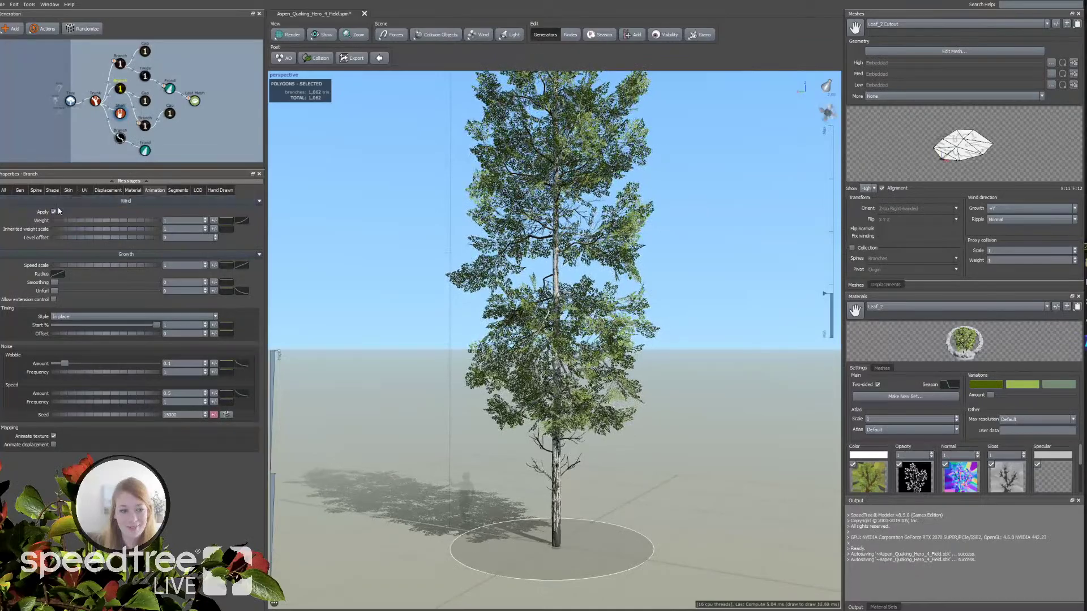
left_click(122, 89)
left_click(53, 212)
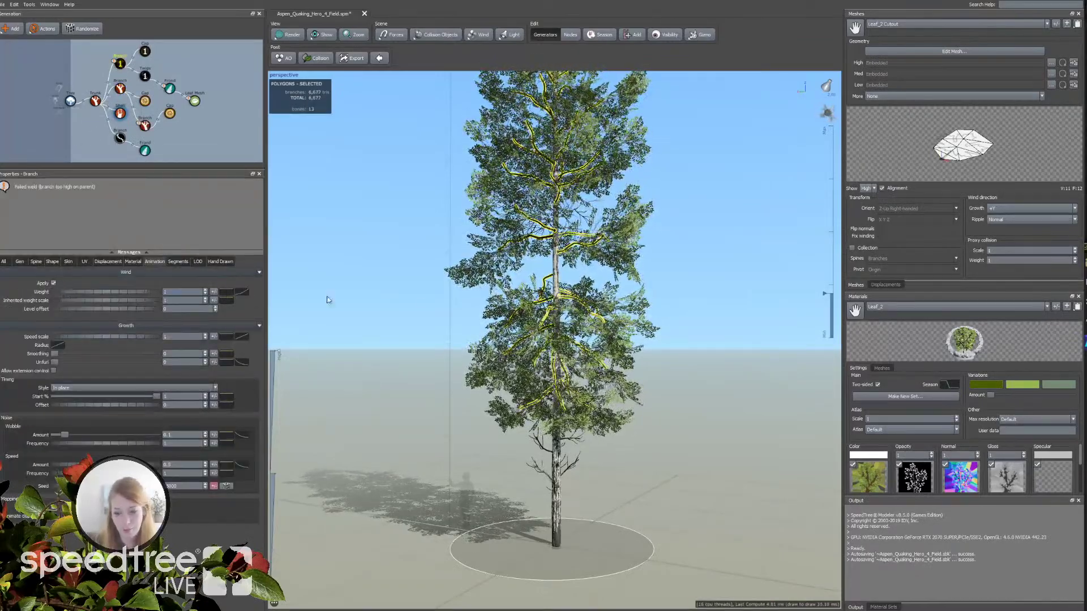
Step: Lower the start point of the main branches' wind weight parent curve to about 0.24, leaving its end at full weight
scroll(537, 293, "up", 3)
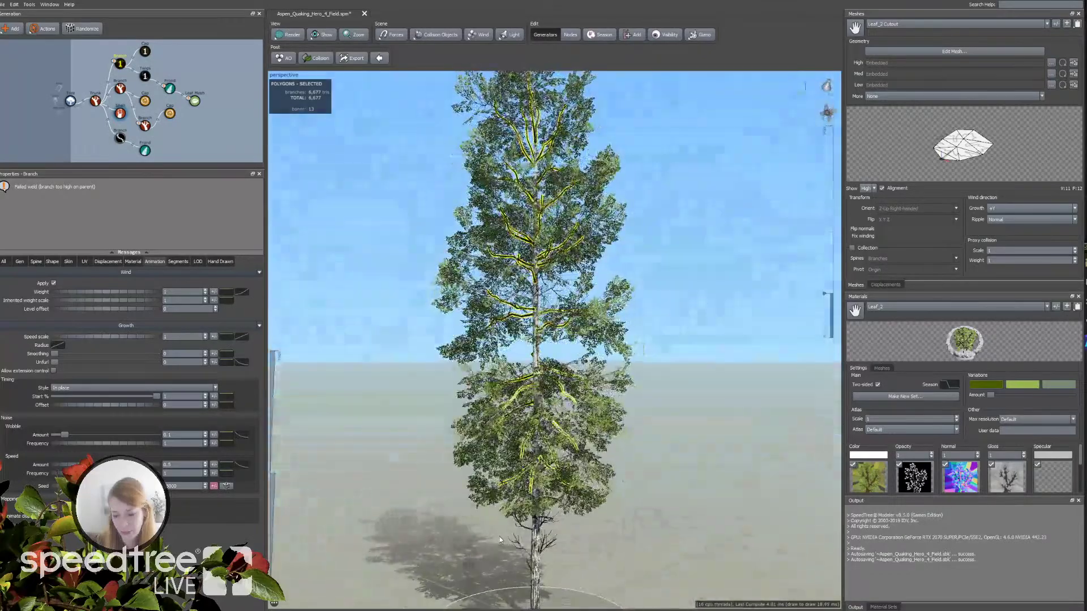
scroll(500, 537, "down", 3)
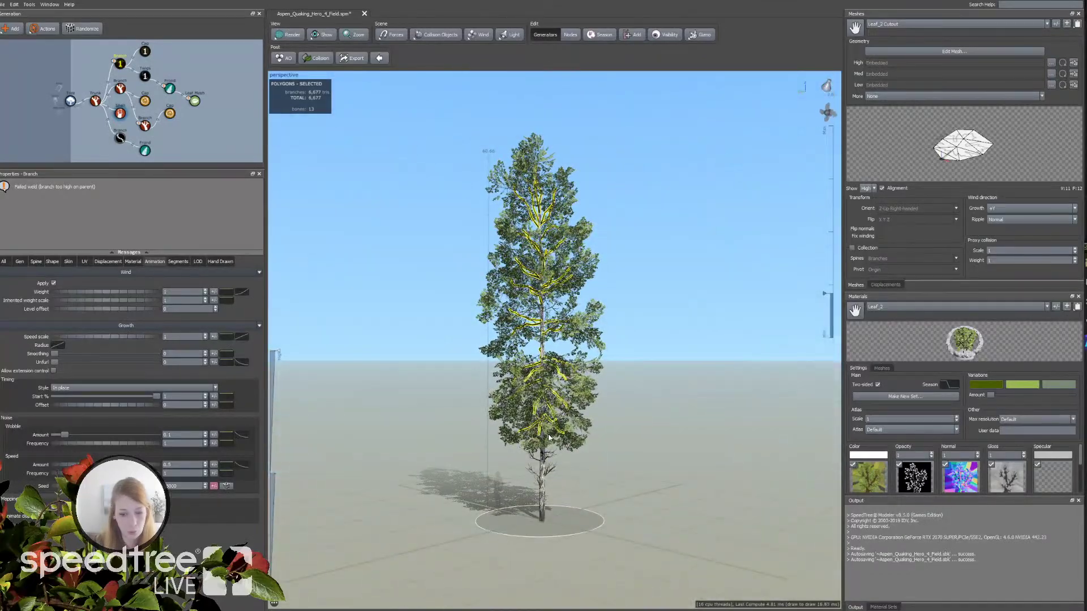
scroll(464, 488, "up", 3)
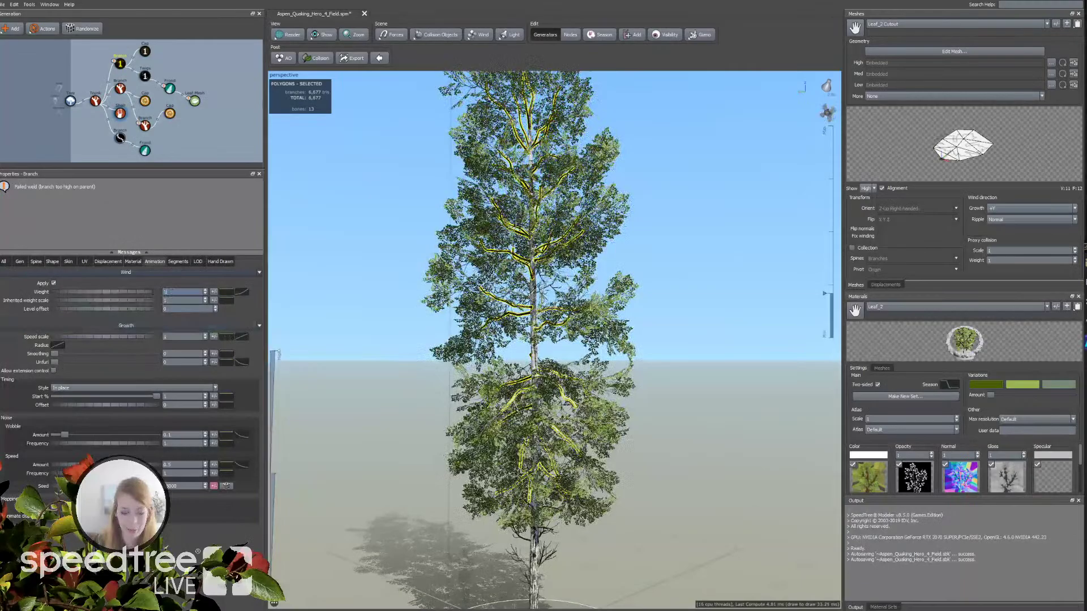
middle_click_drag(520, 461, 497, 428)
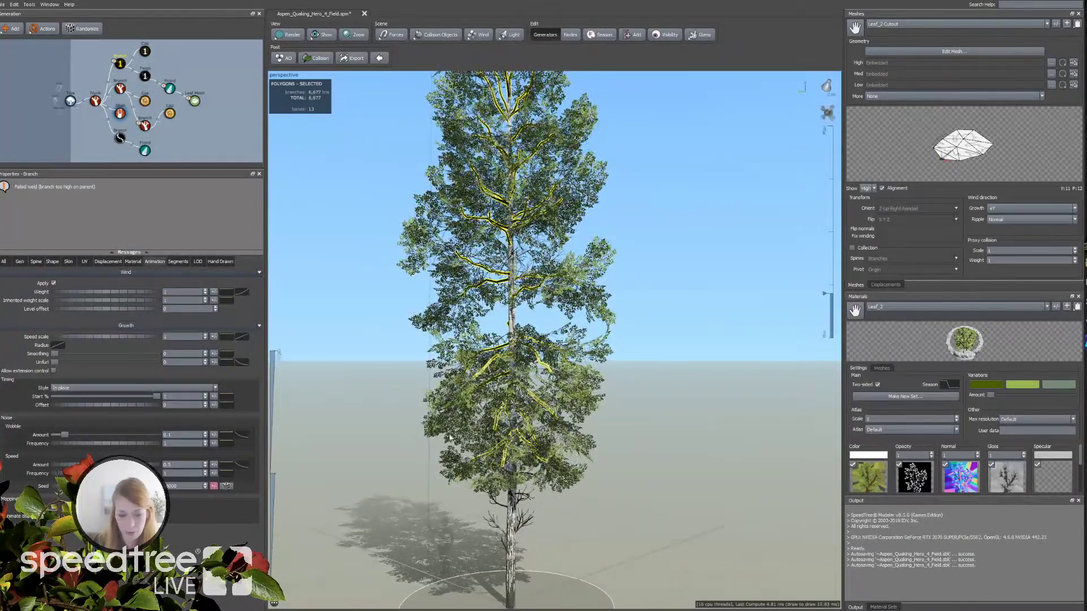
left_click(231, 293)
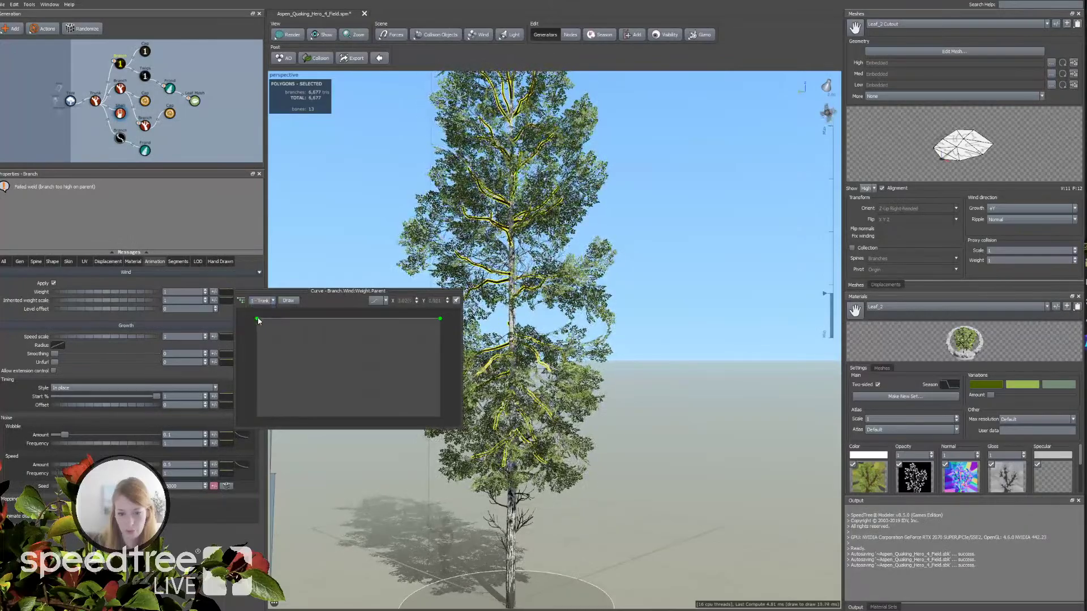
left_click_drag(260, 351, 258, 394)
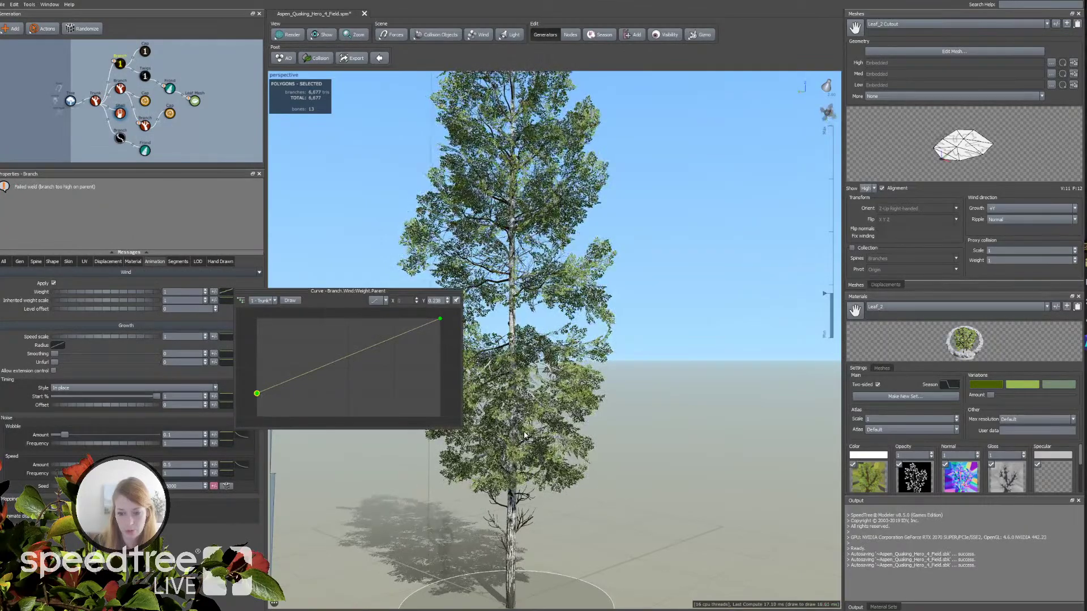
left_click(66, 332)
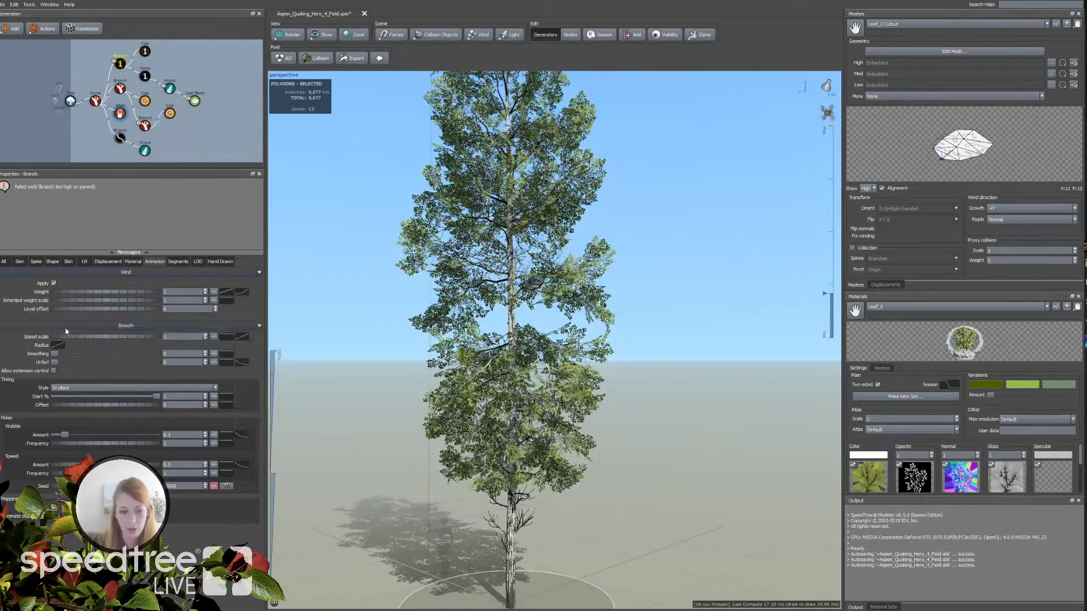
Step: Examine the wind motion of the canopy and the bare lower branches from several distances and angles, and clear the selection
scroll(398, 489, "down", 3)
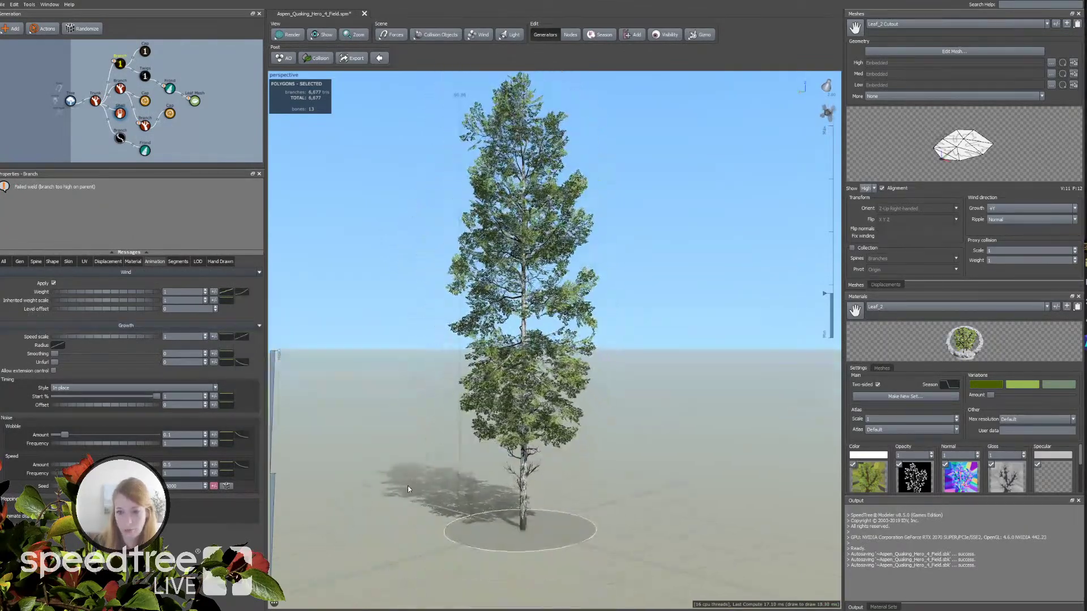
scroll(414, 489, "up", 3)
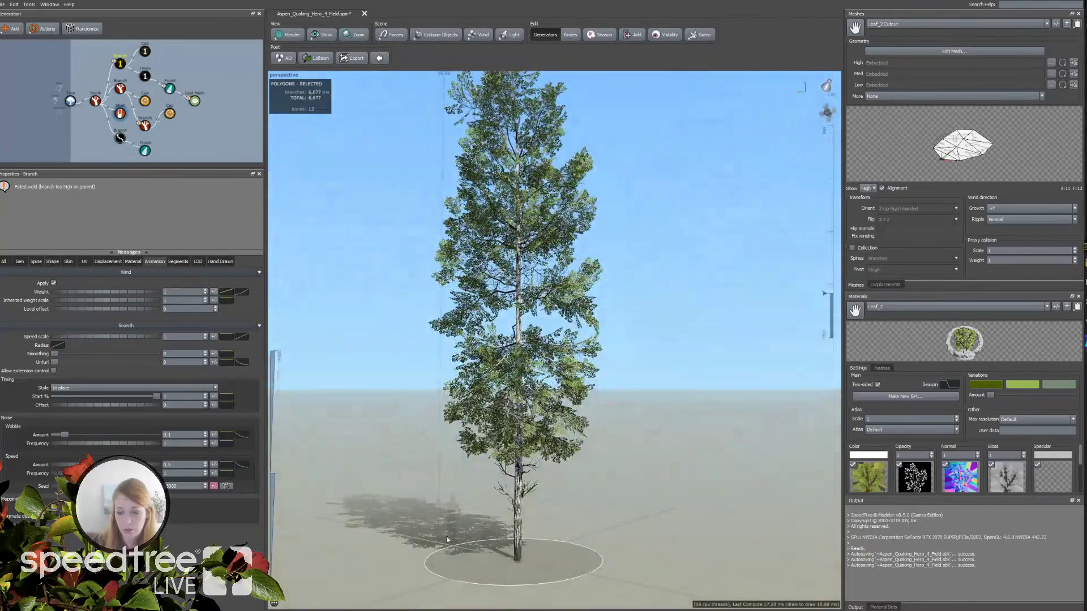
middle_click_drag(456, 542, 455, 563)
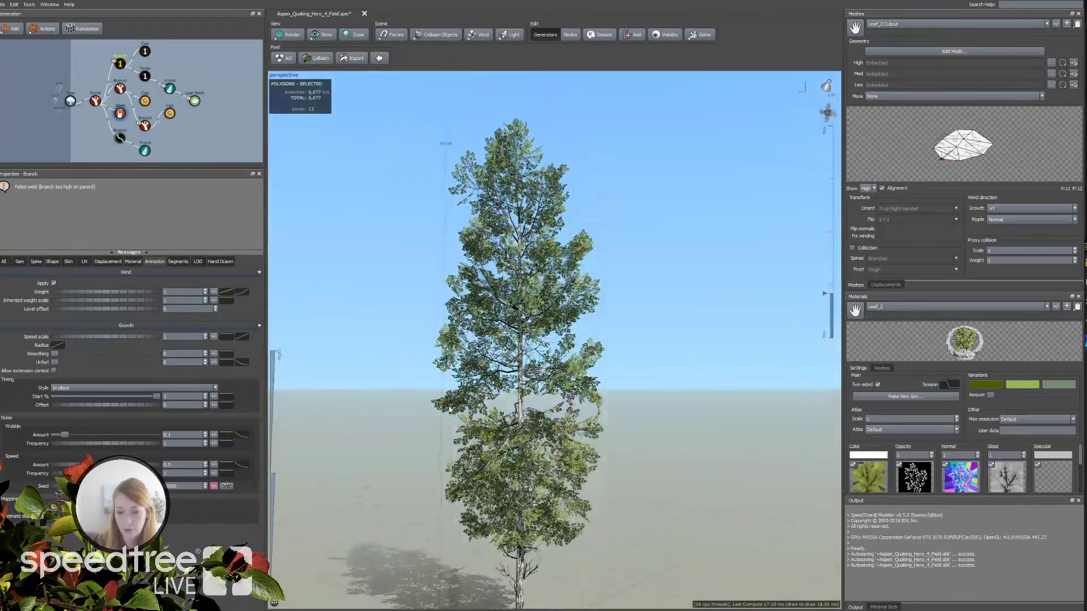
left_click_drag(384, 461, 388, 464)
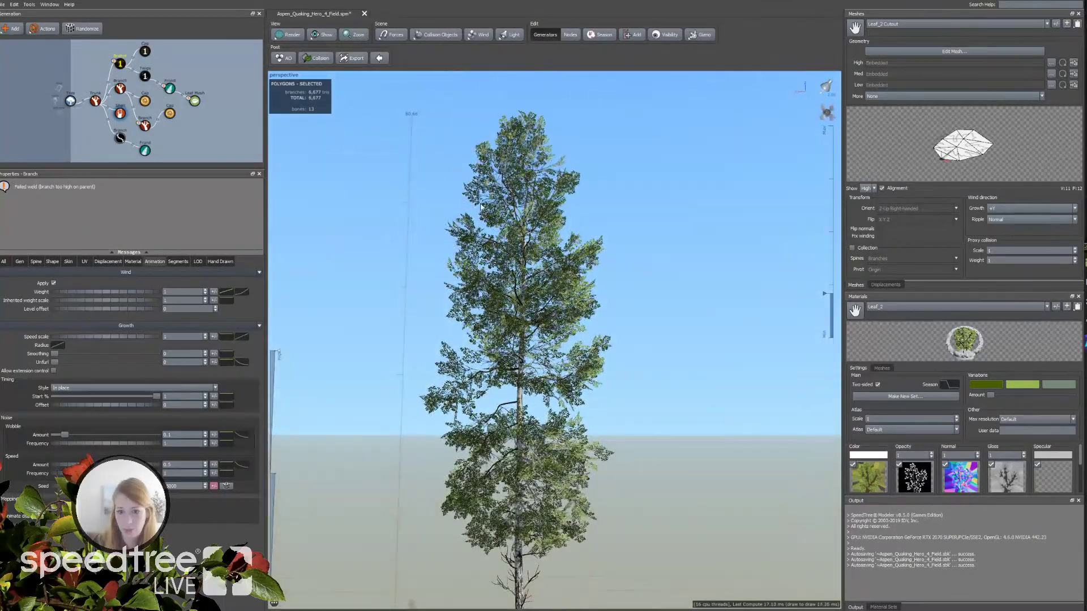
right_click_drag(480, 207, 472, 392)
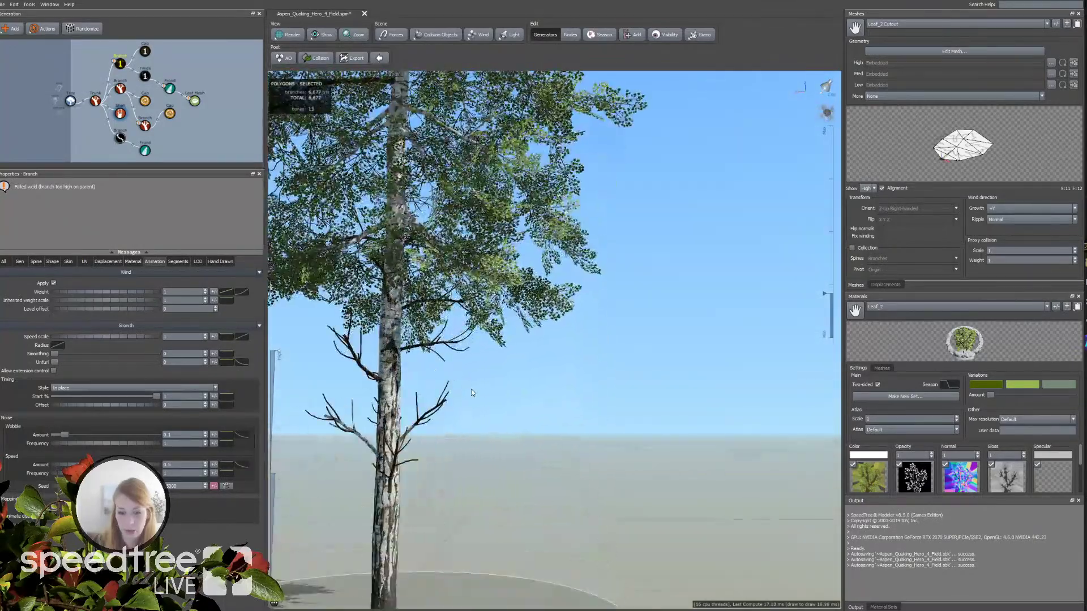
scroll(475, 385, "down", 5)
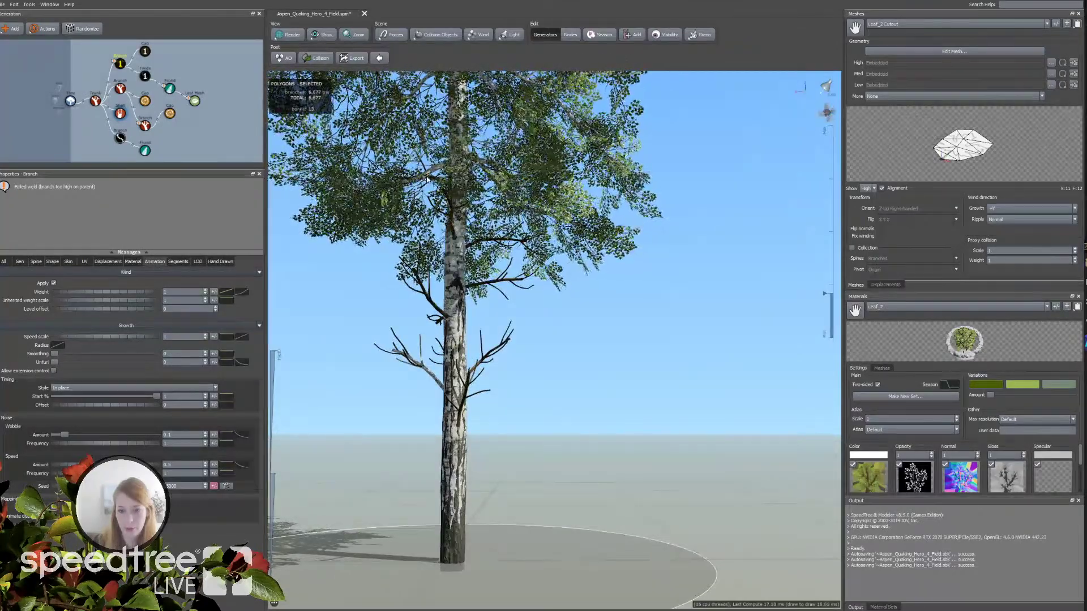
left_click_drag(427, 179, 469, 355)
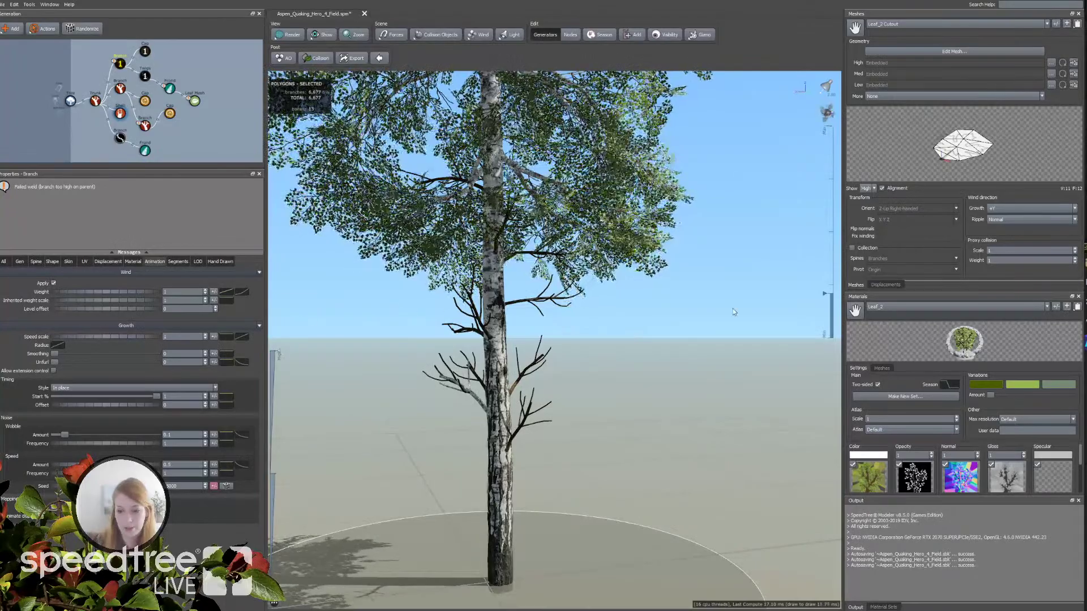
left_click_drag(734, 312, 572, 310)
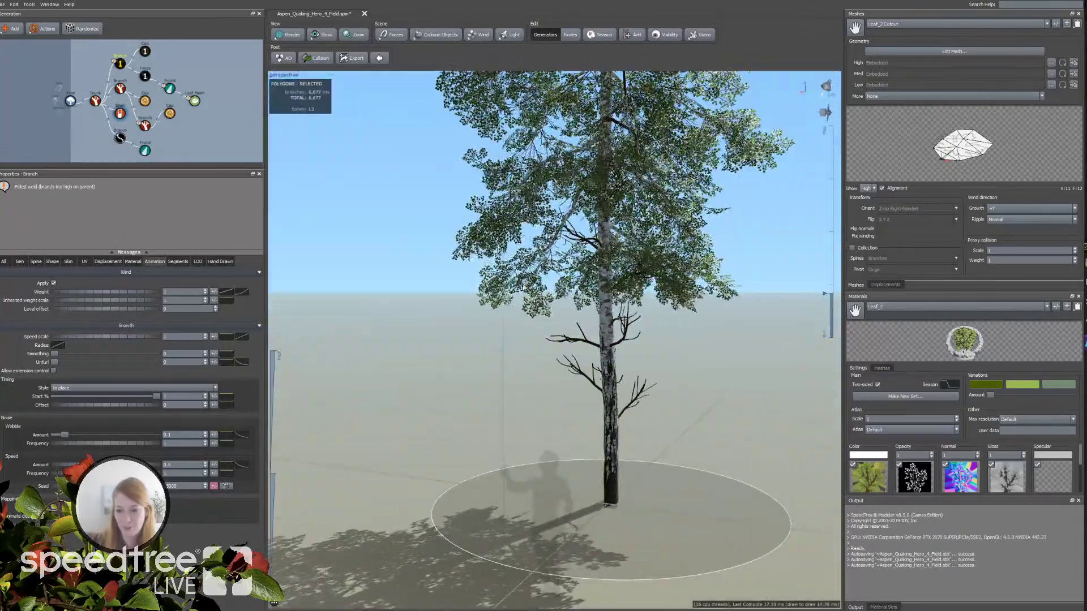
left_click(448, 309)
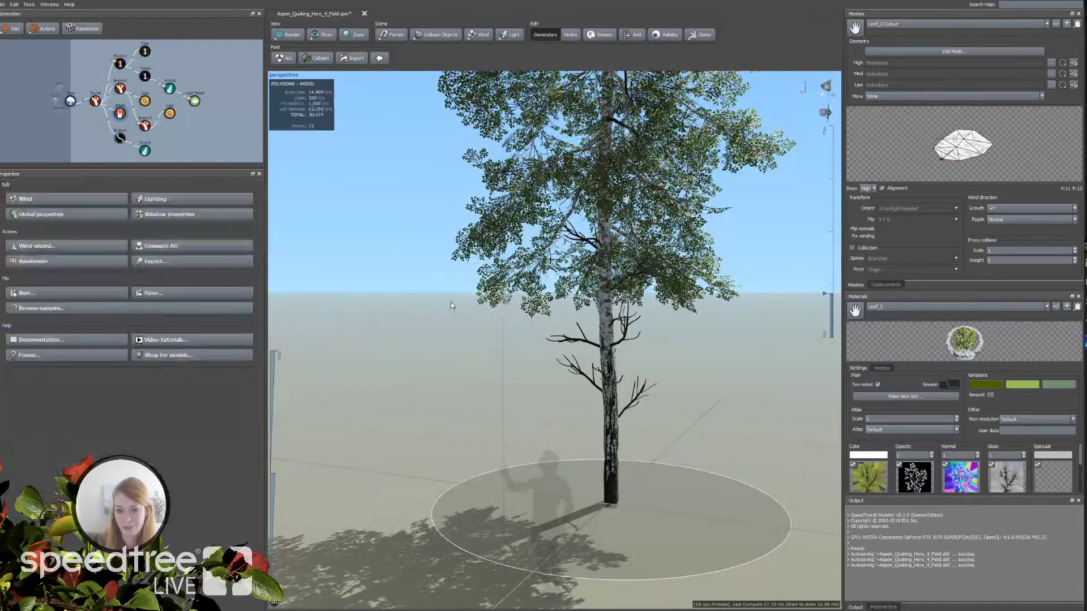
Step: Clear the leaf mesh selection and open the tree's overall wind settings
scroll(517, 306, "up", 3)
left_click(525, 295)
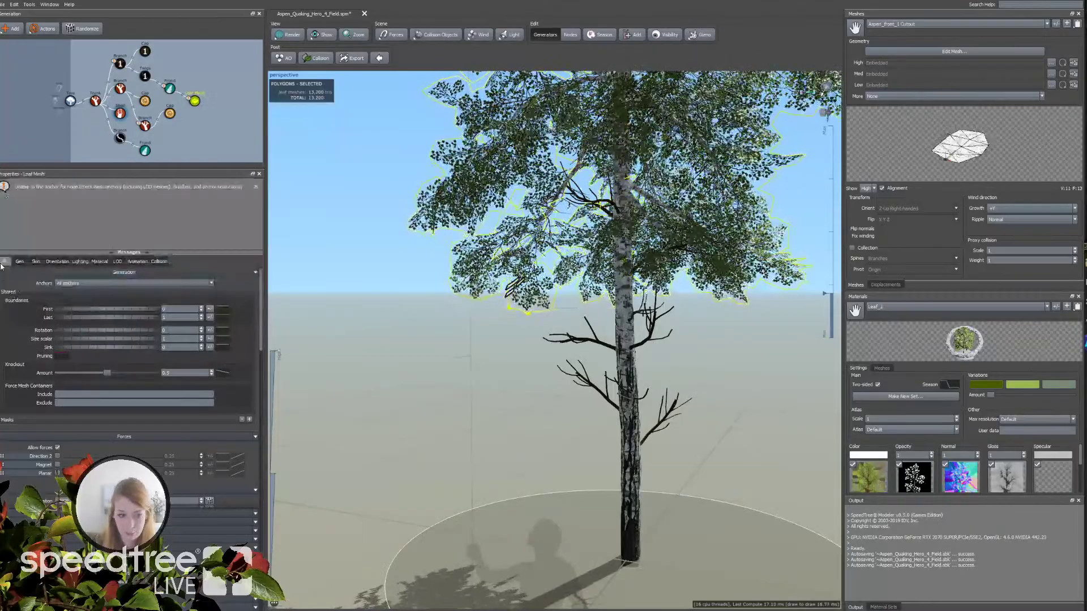
left_click(15, 146)
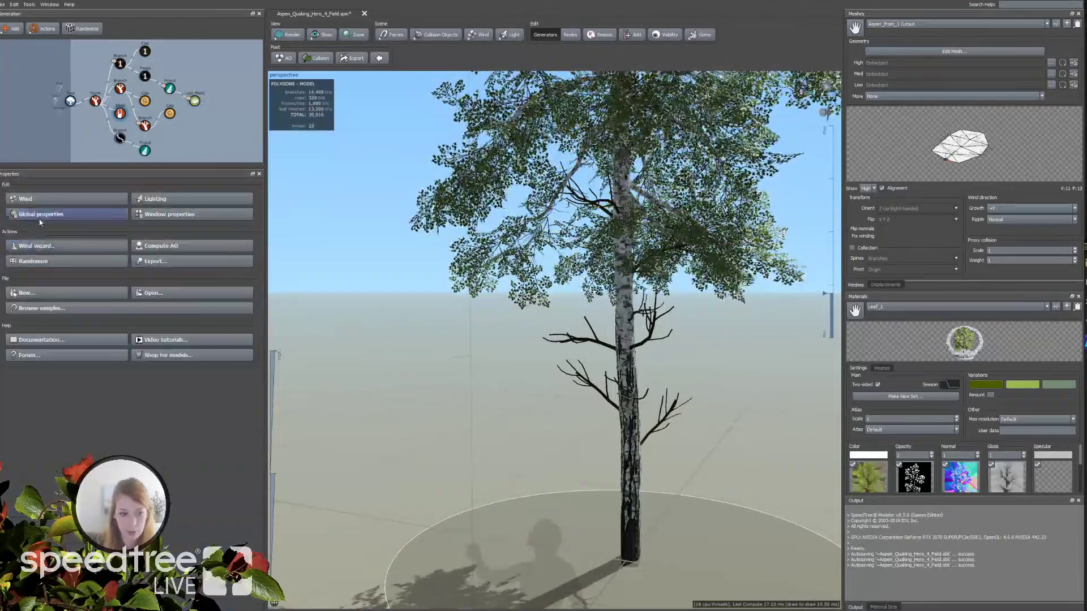
left_click(40, 197)
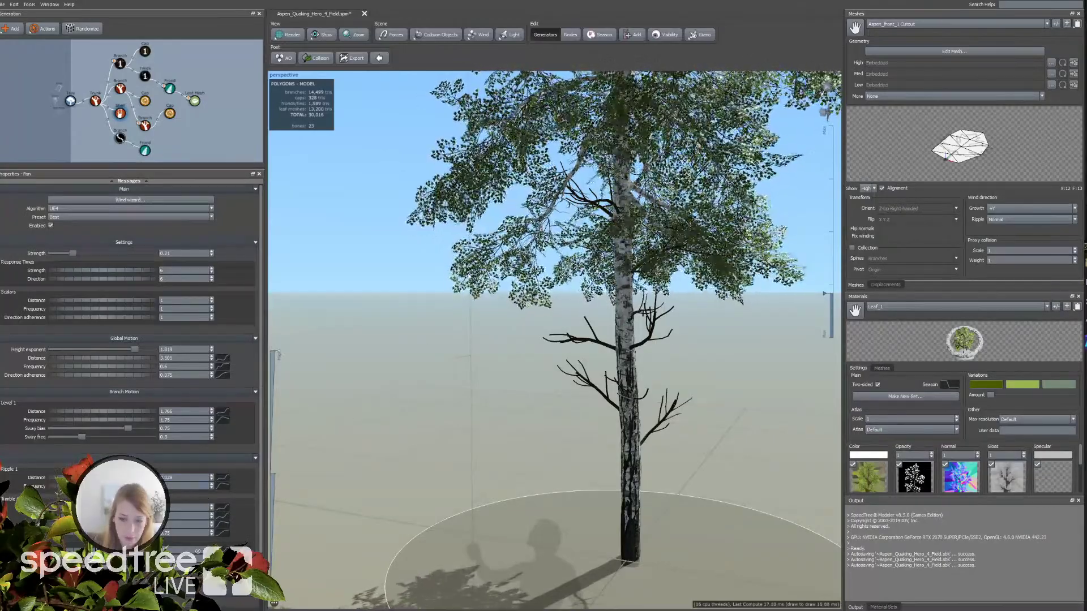
Step: Examine the wind motion across the whole tree and close up on its branches and leaves
scroll(477, 317, "up", 5)
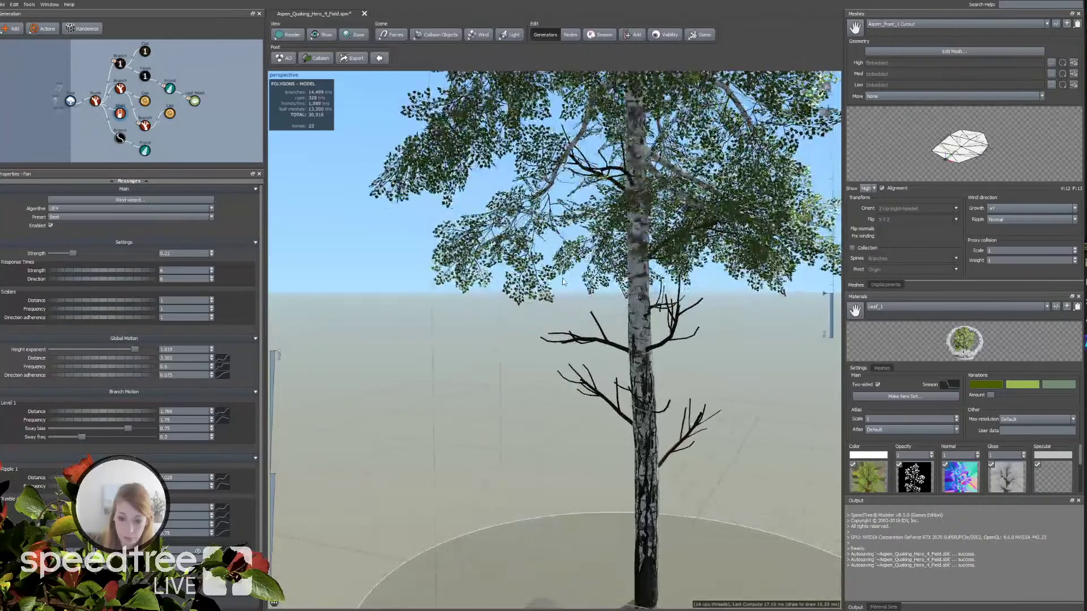
scroll(491, 337, "down", 8)
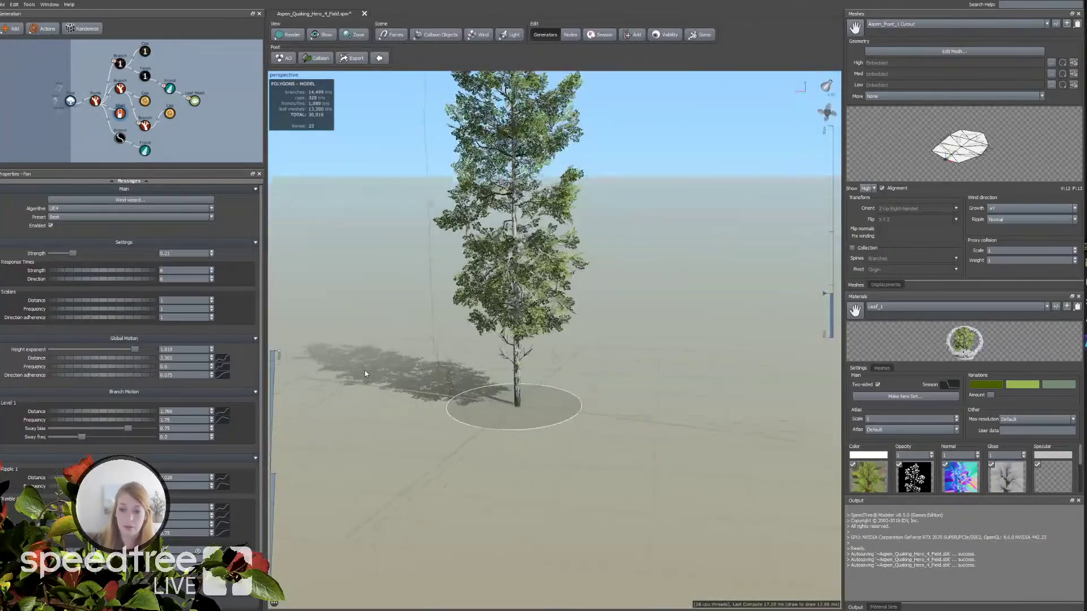
middle_click_drag(365, 372, 380, 475)
left_click_drag(380, 475, 405, 372)
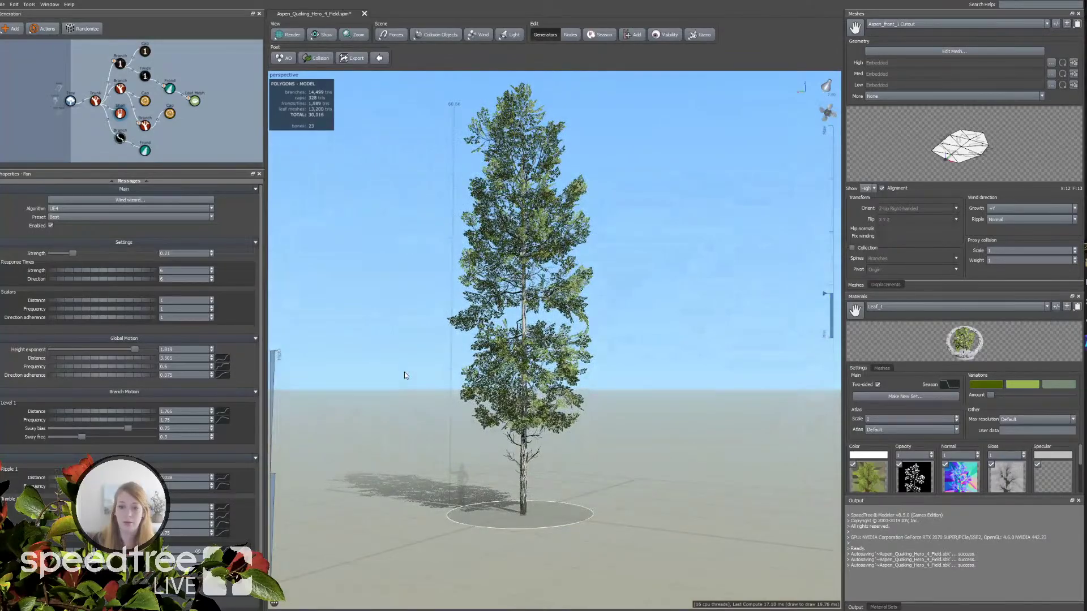
scroll(444, 478, "up", 5)
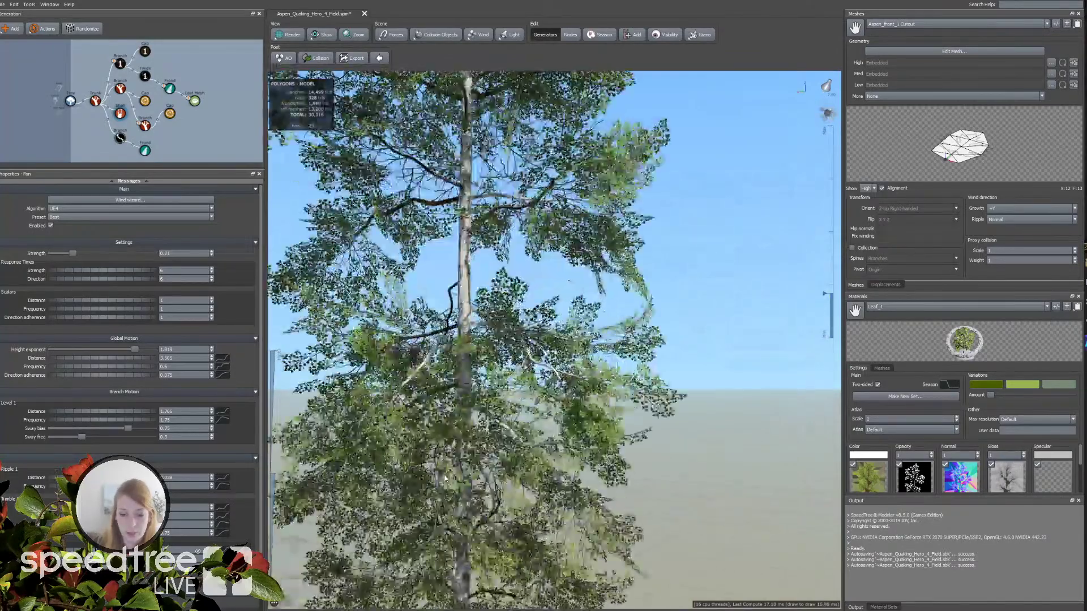
scroll(444, 478, "down", 5)
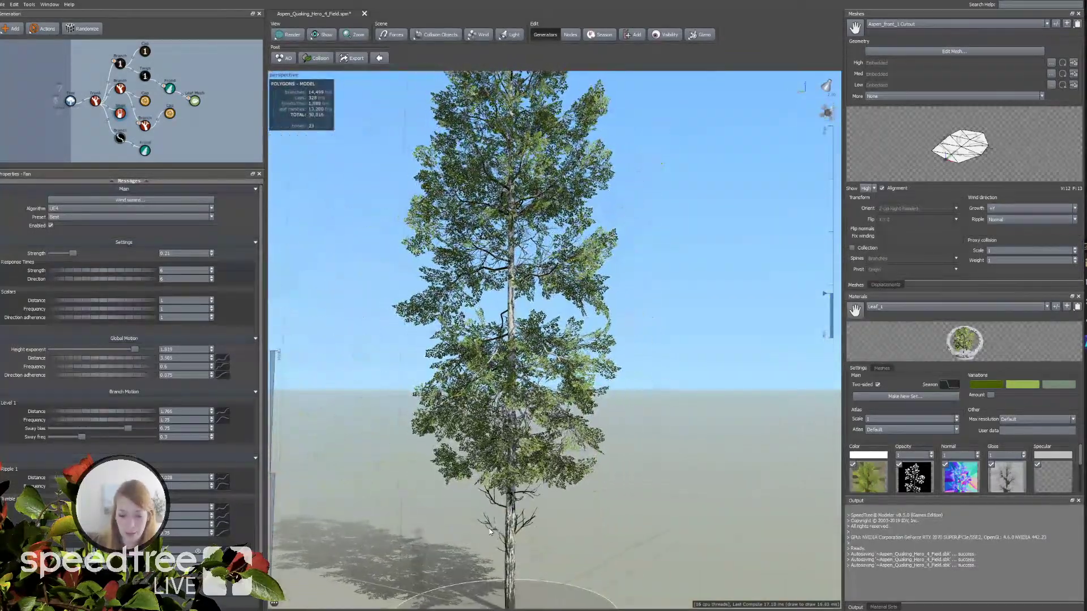
scroll(492, 529, "up", 1)
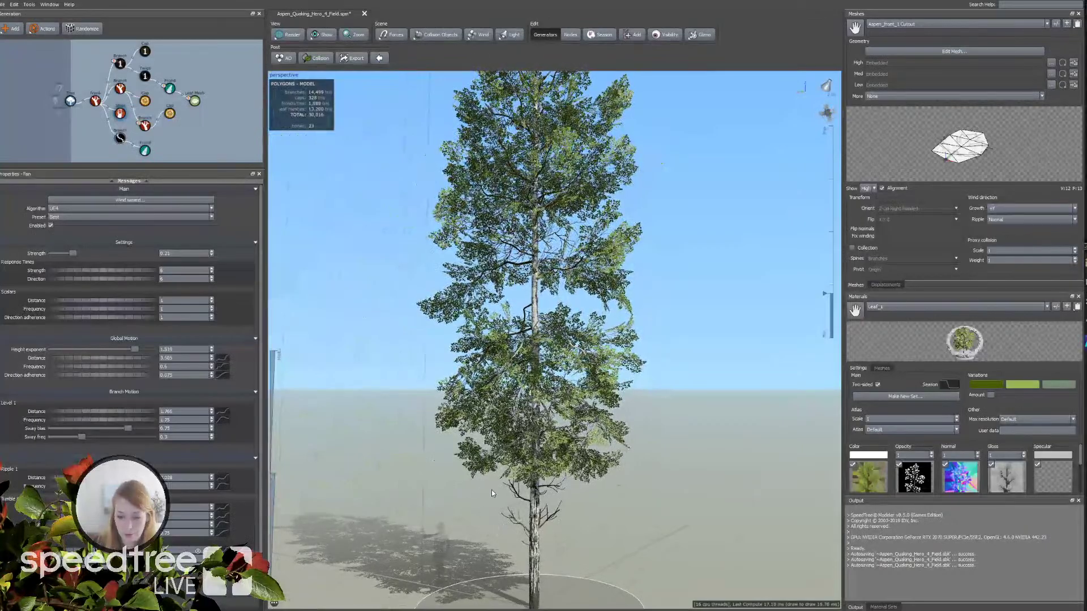
scroll(489, 486, "up", 1)
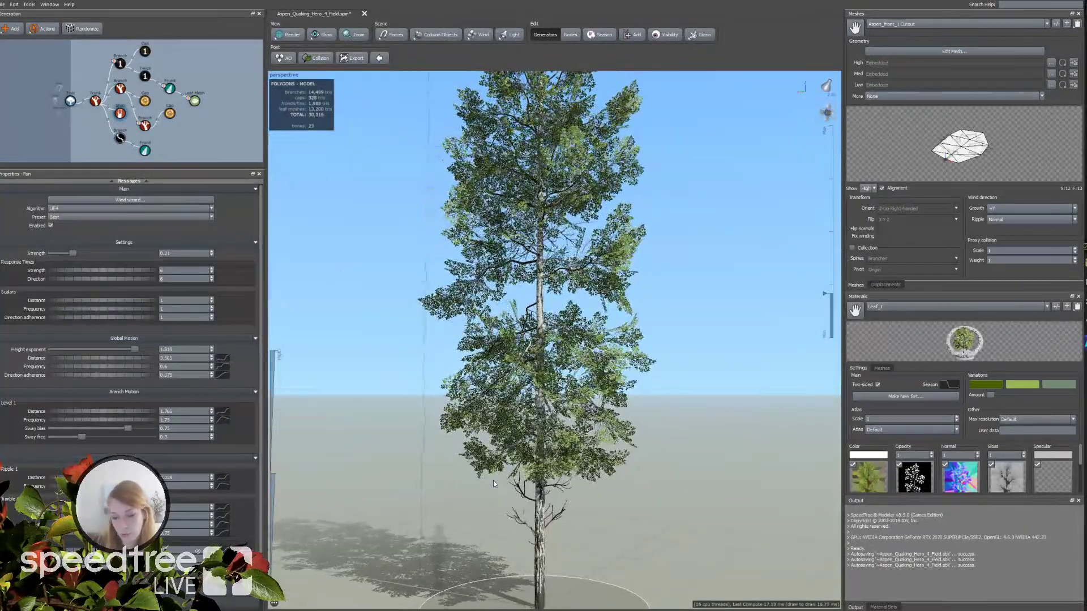
scroll(500, 480, "up", 2)
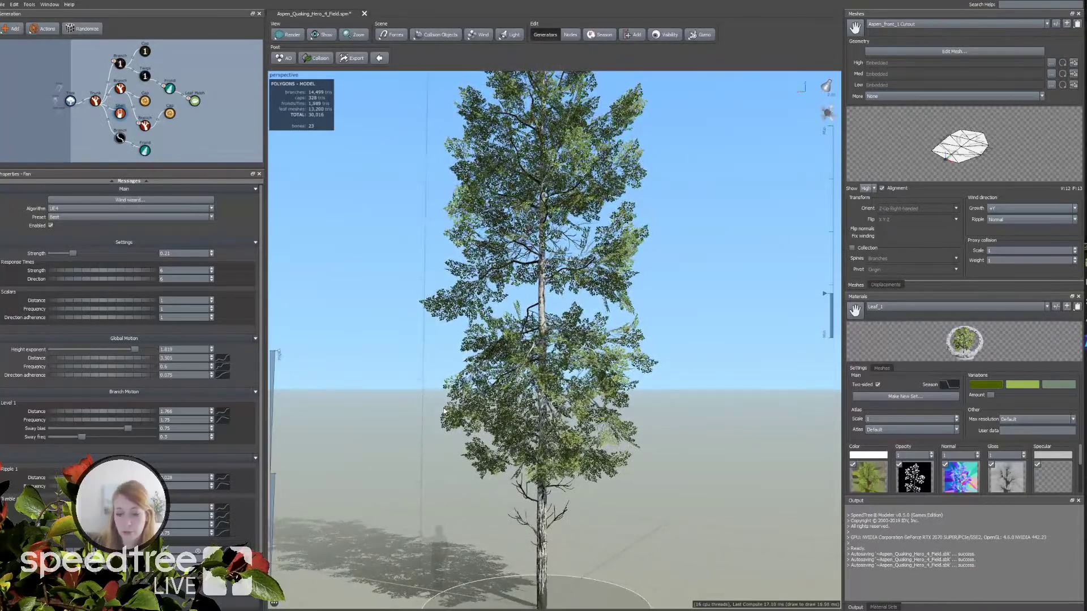
left_click_drag(478, 491, 476, 475)
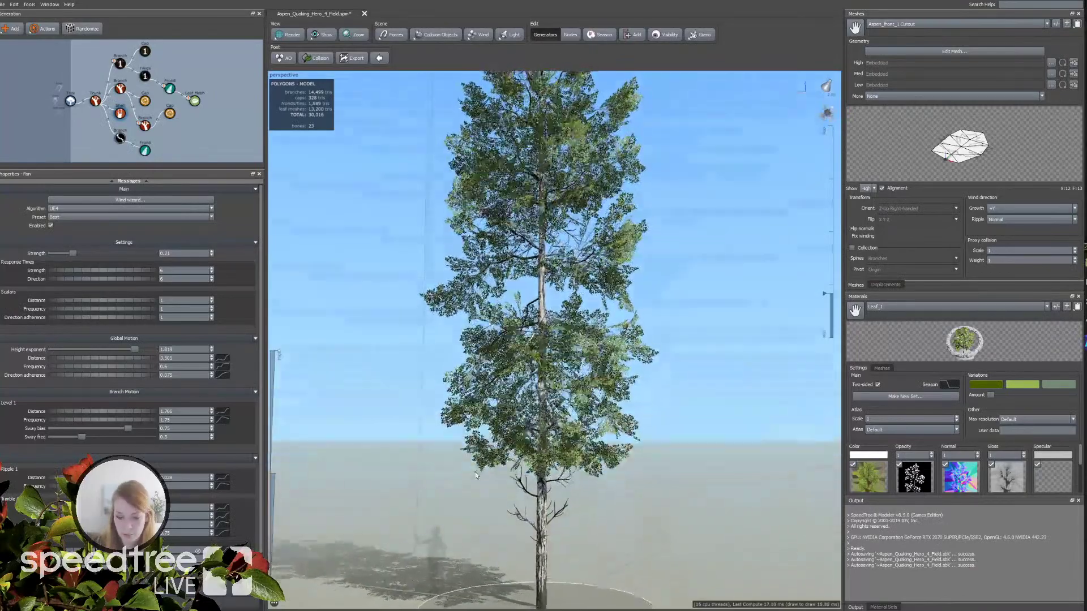
scroll(498, 474, "up", 5)
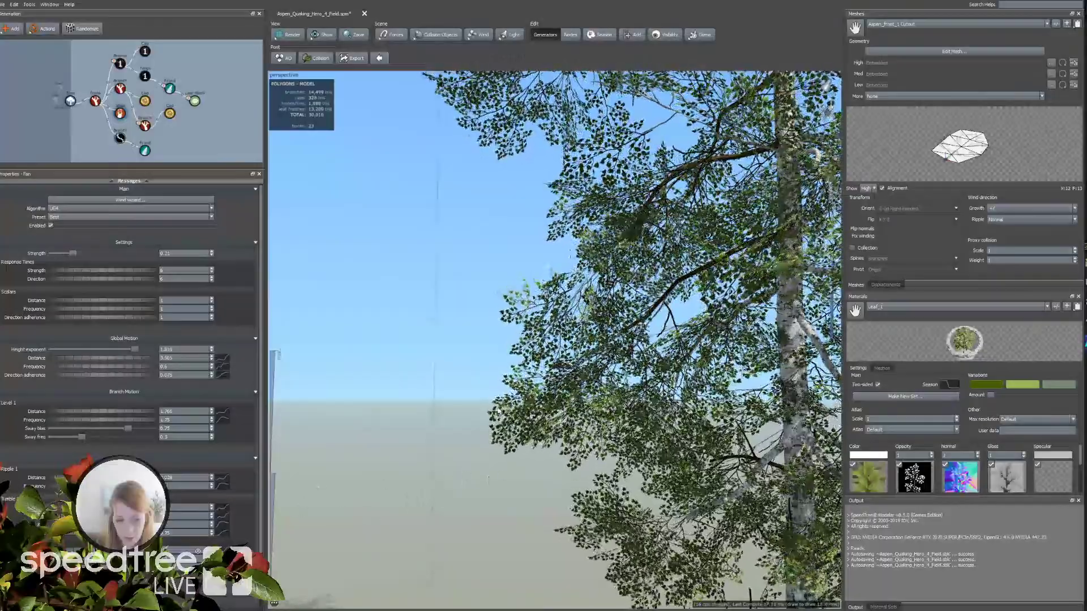
Step: Select the leaf mesh generator to view its properties, and clear the selection
left_click(499, 411)
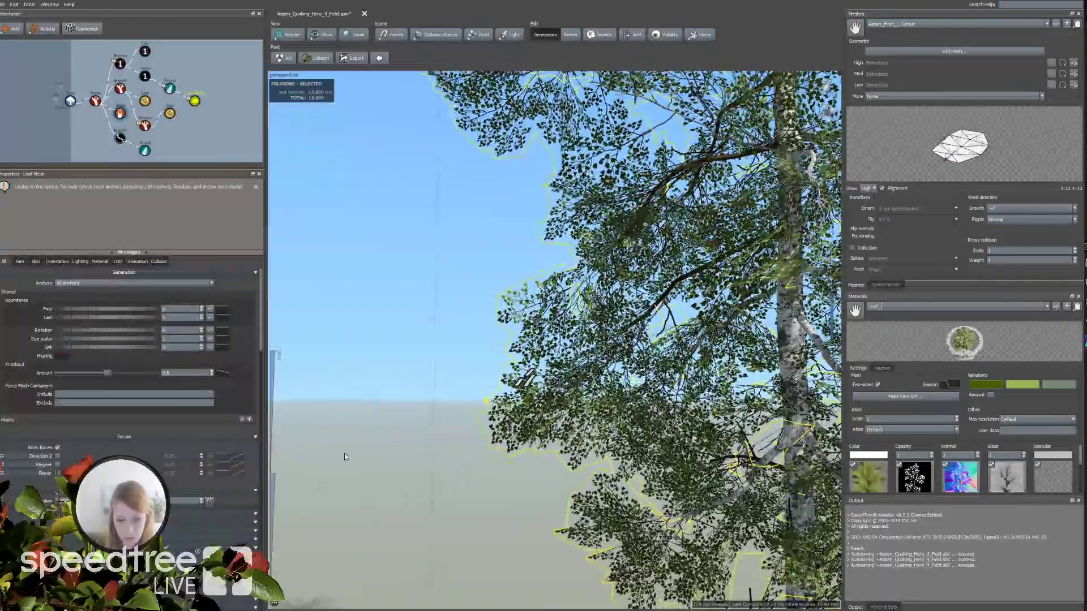
left_click(112, 143)
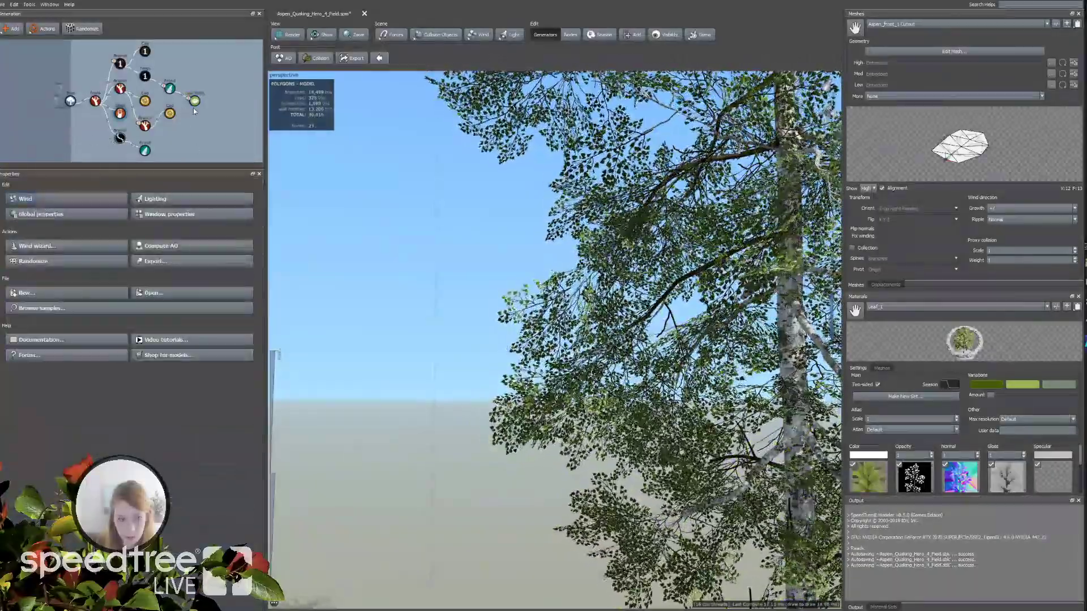
left_click(195, 102)
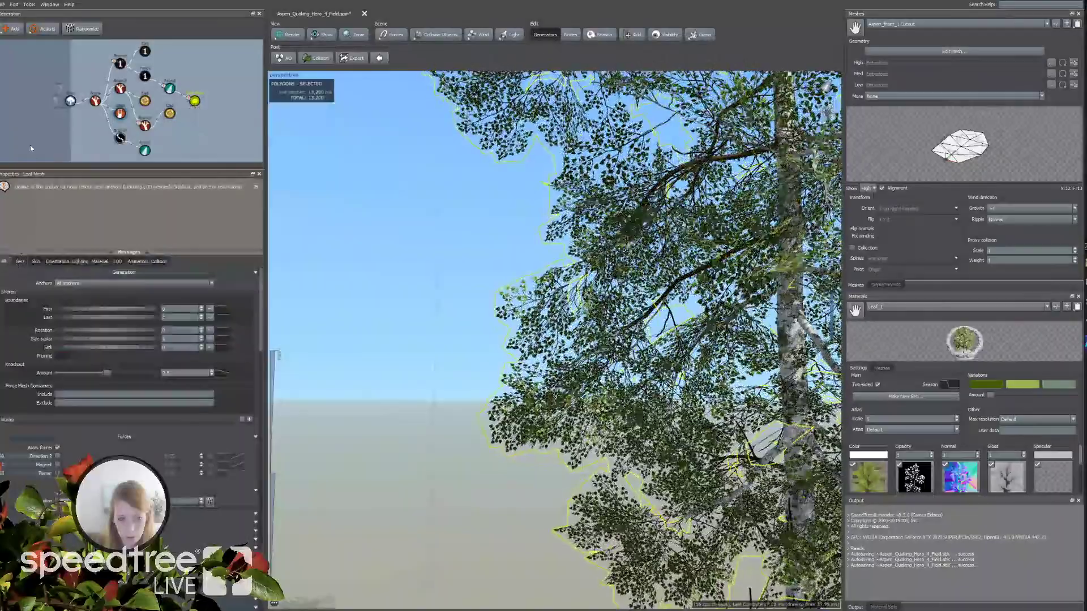
left_click(18, 130)
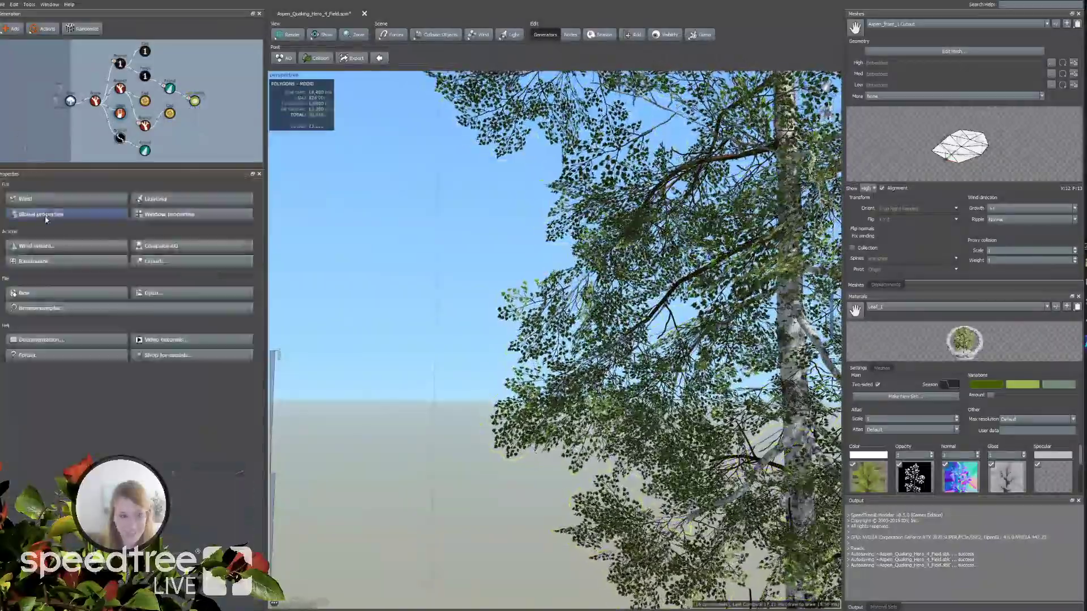
Step: Open the tree's overall wind settings and review the global, branch and leaf motion values
left_click(50, 199)
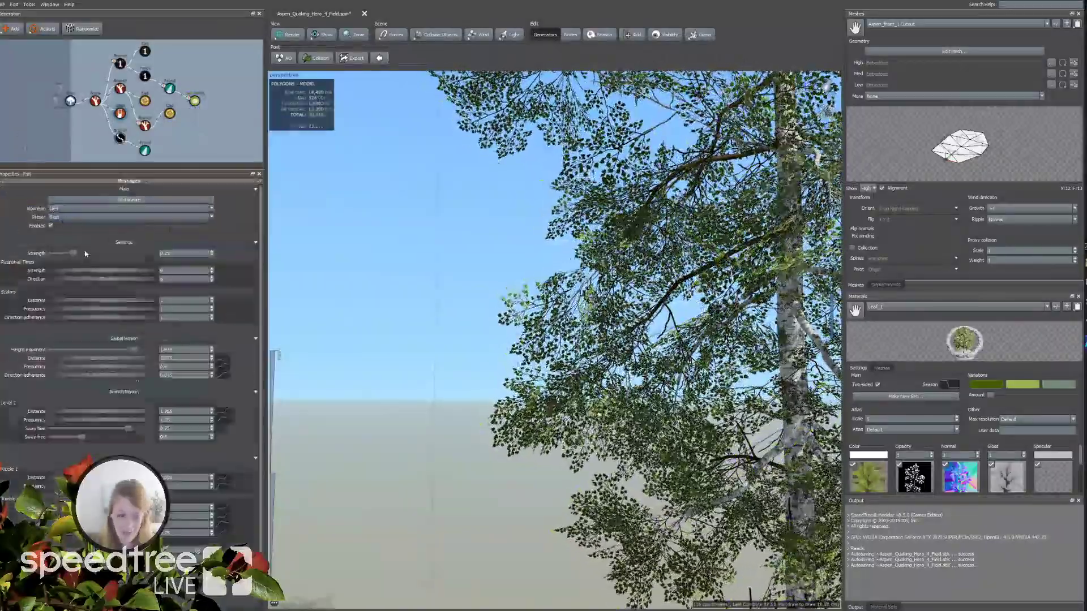
scroll(175, 404, "down", 3)
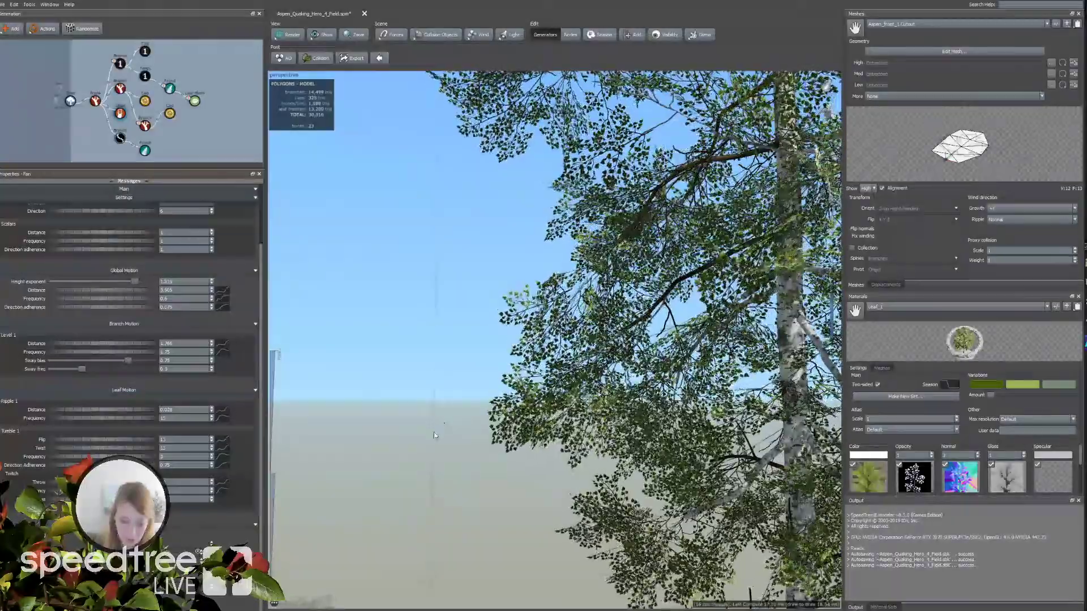
left_click(462, 433)
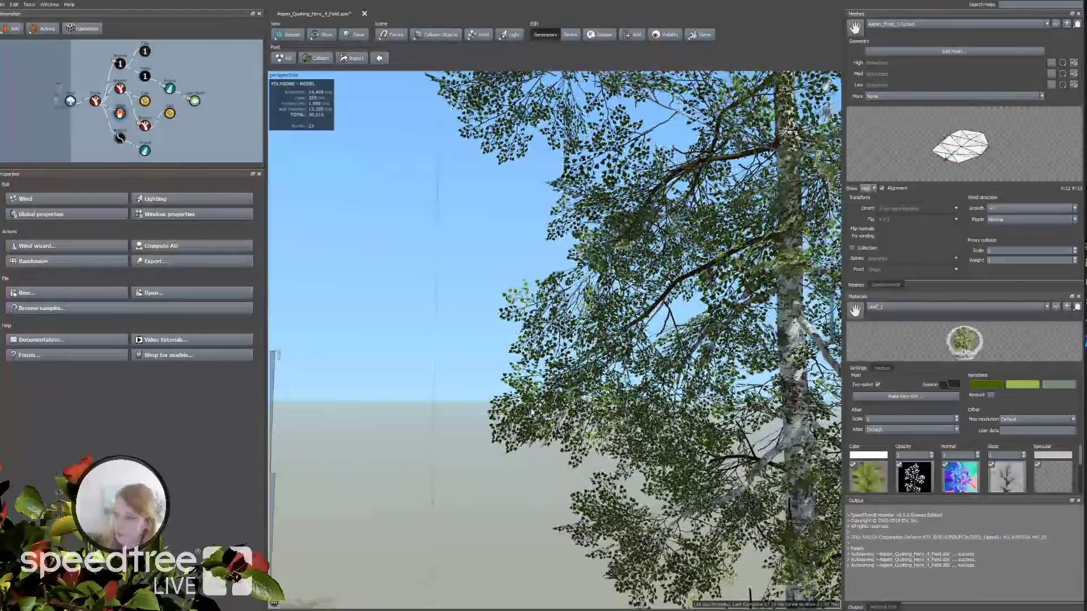
left_click(51, 201)
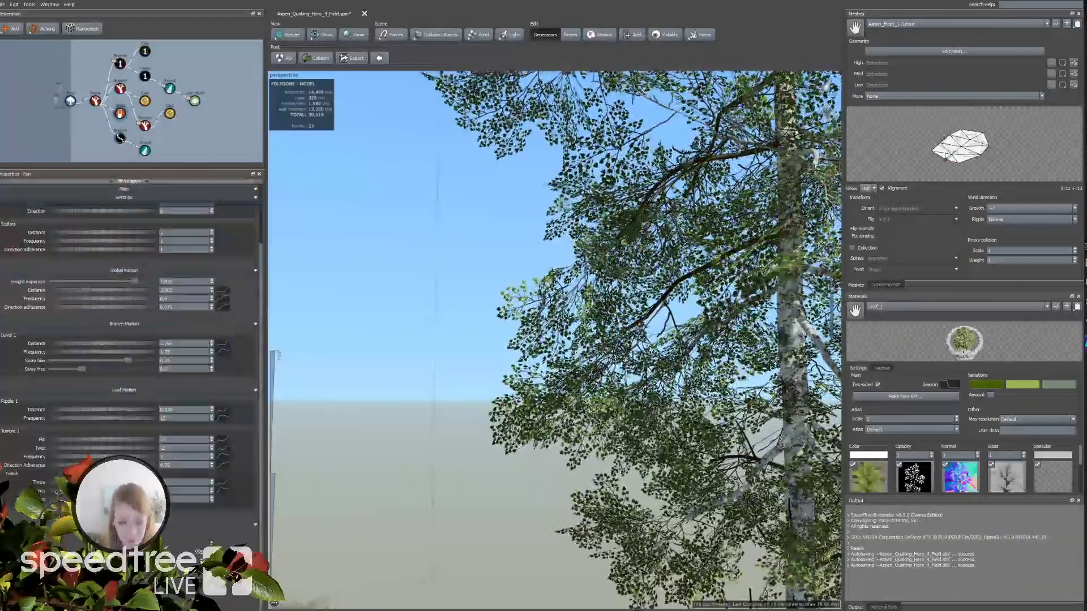
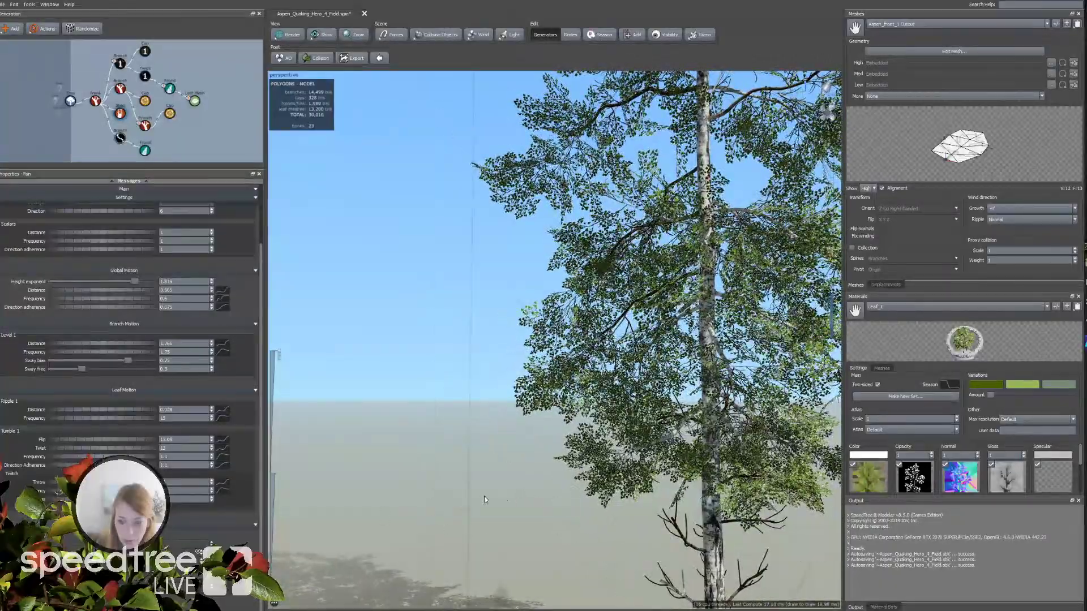
Step: Examine the wind motion of the whole tree from several distances and angles, with the wind settings closed
scroll(484, 500, "down", 5)
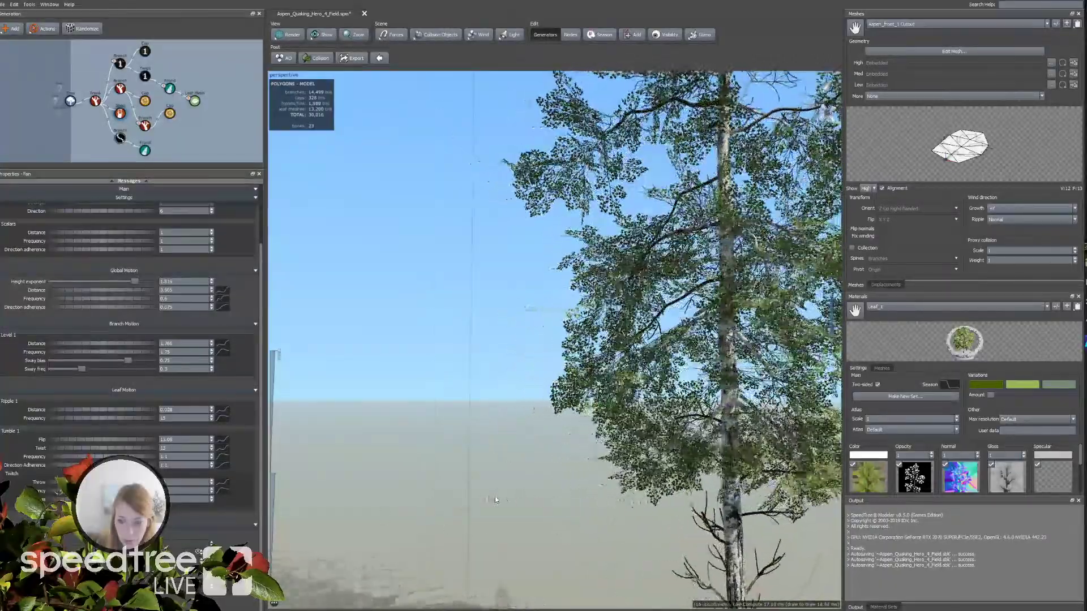
left_click_drag(470, 481, 429, 496)
left_click(431, 463)
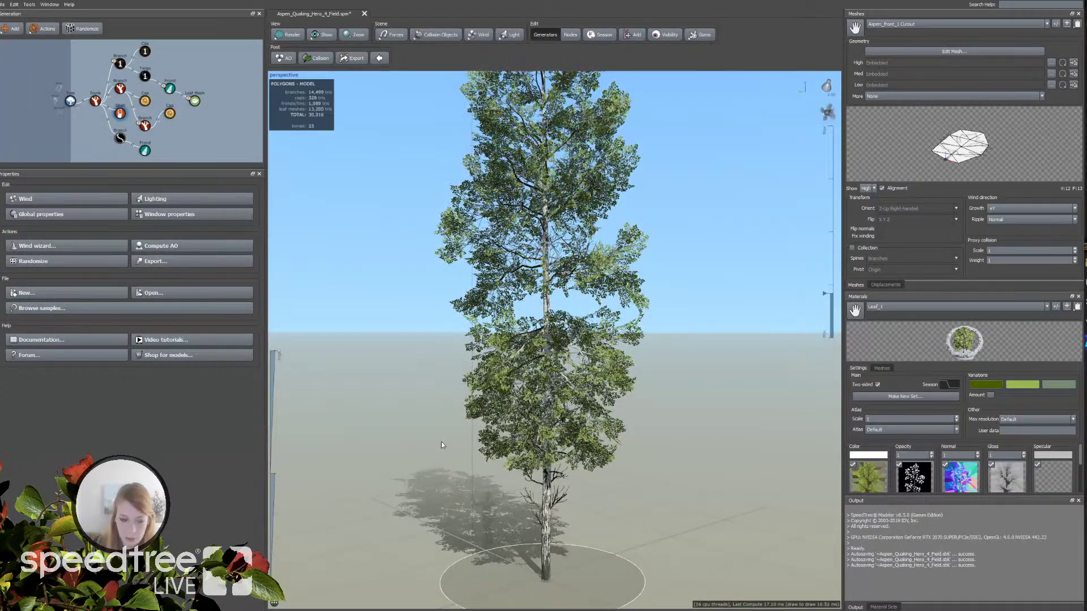
scroll(441, 441, "down", 3)
left_click_drag(441, 442, 464, 411)
scroll(451, 423, "up", 3)
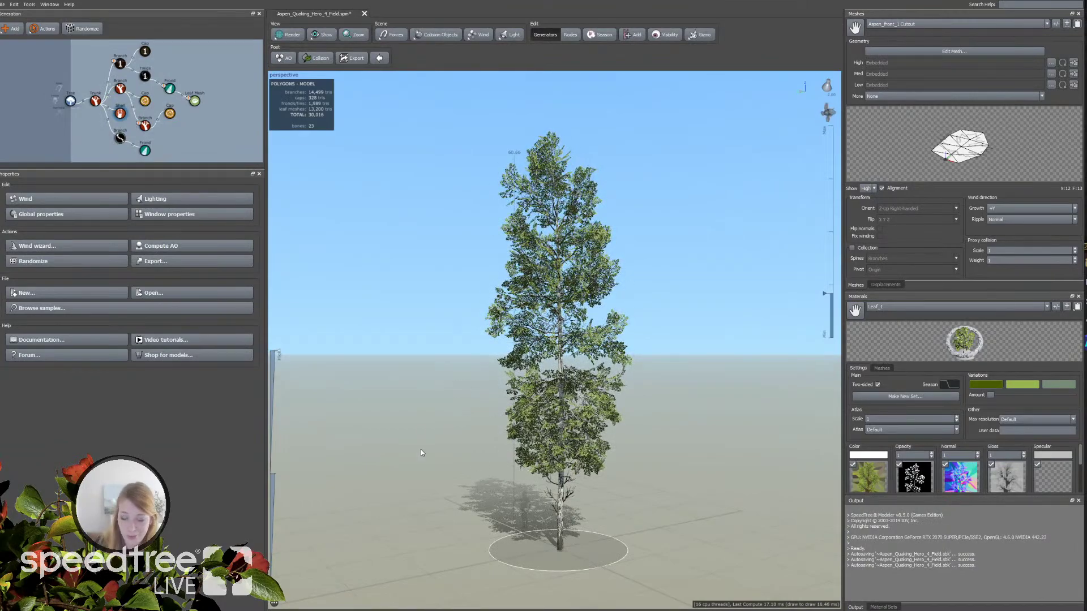
mouse_move(498, 511)
left_mouse_down()
mouse_move(454, 511)
mouse_move(490, 510)
left_mouse_up()
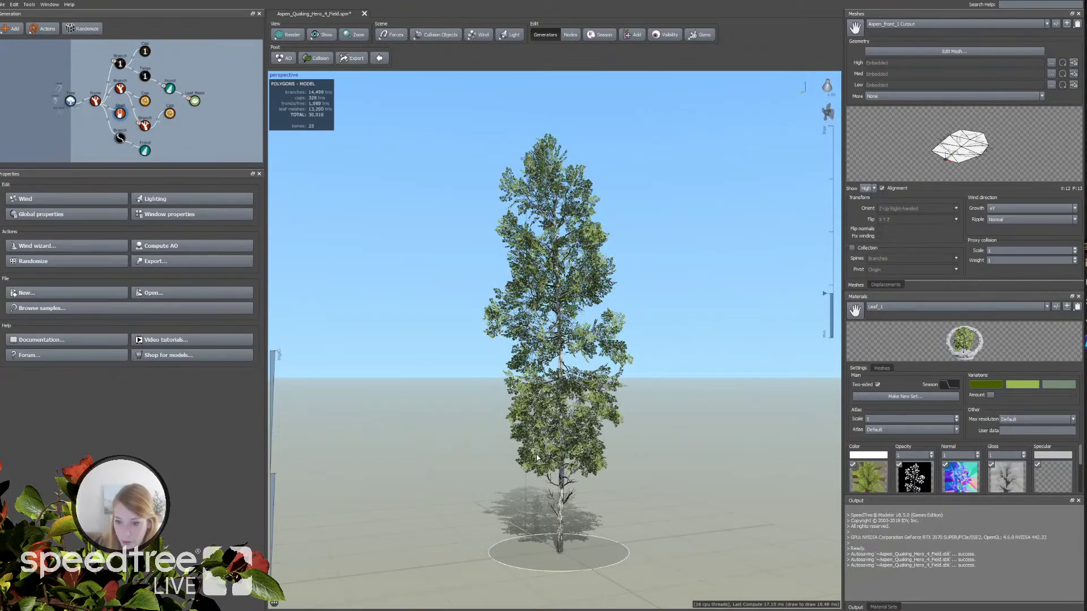
scroll(505, 474, "up", 2)
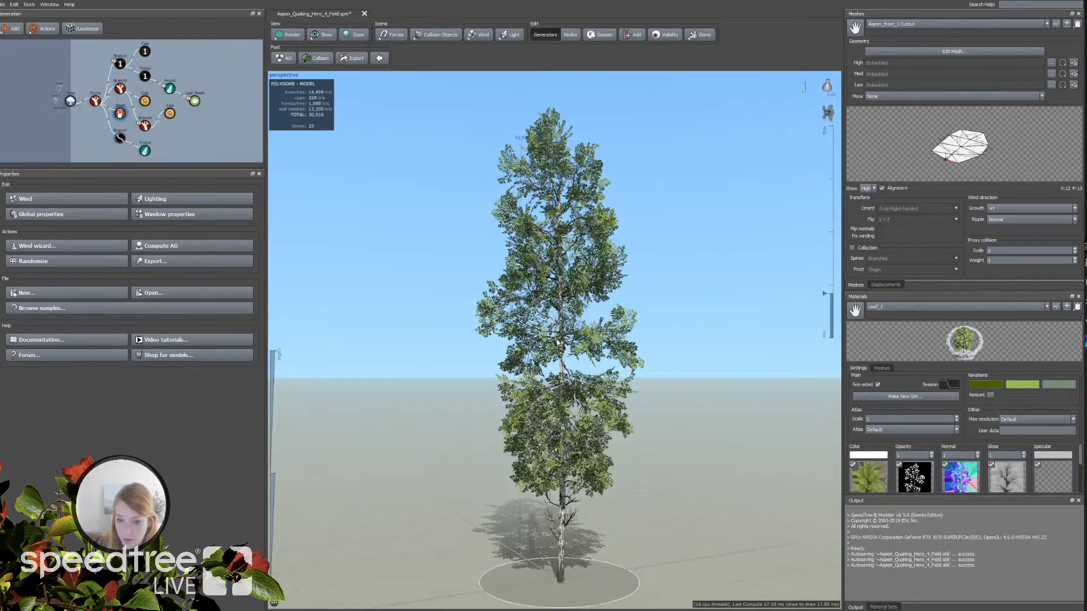
left_click_drag(487, 311, 480, 309)
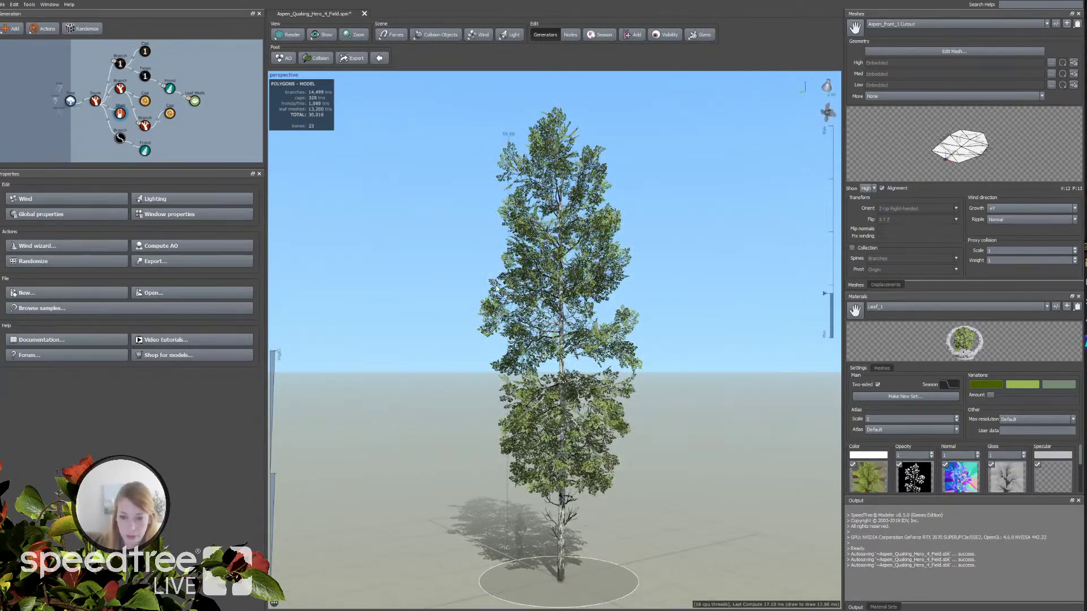
Step: Clear the leaf mesh selection, review the overall wind settings from main settings to leaf motion, and close them
left_click(510, 295)
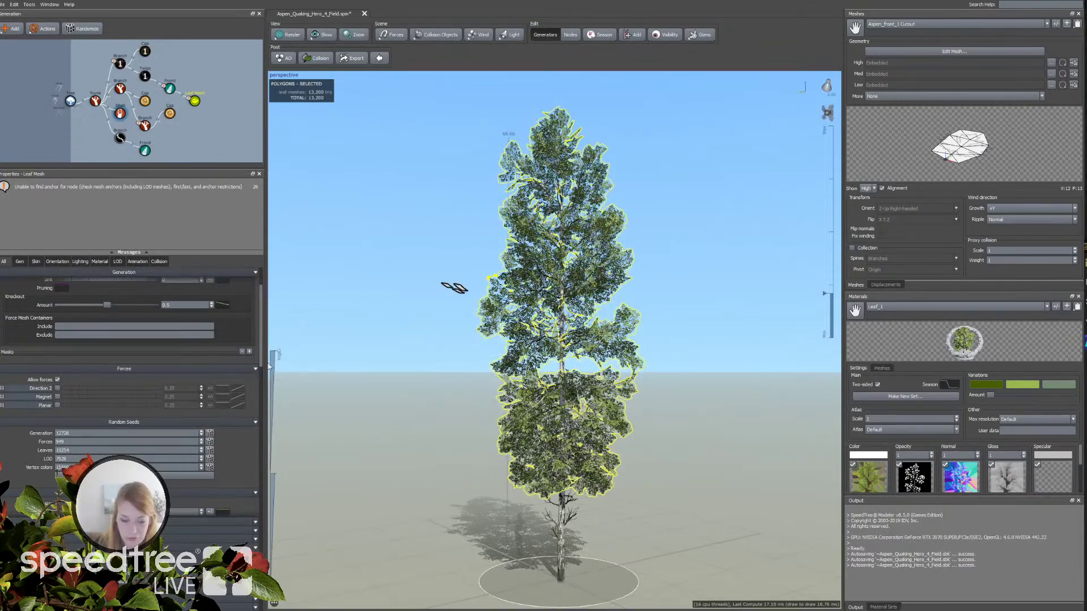
left_click(24, 135)
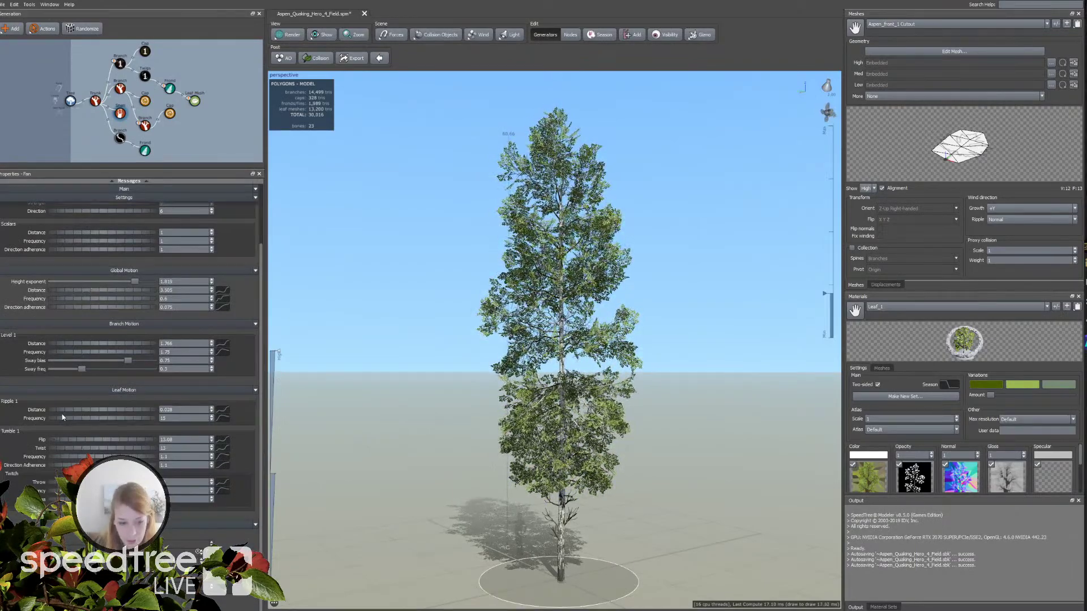
left_click(27, 141)
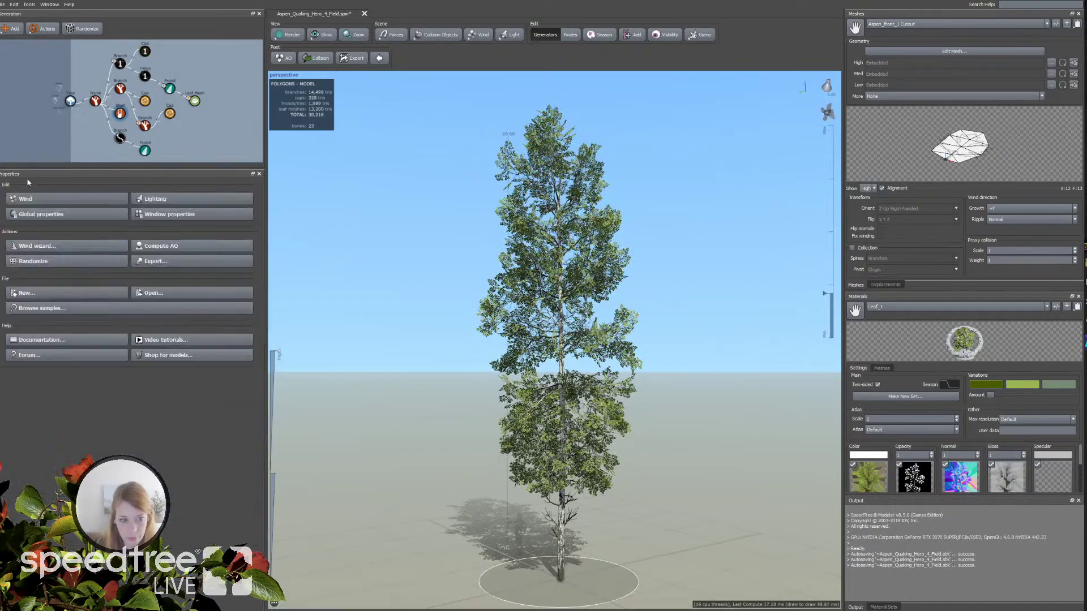
left_click(31, 198)
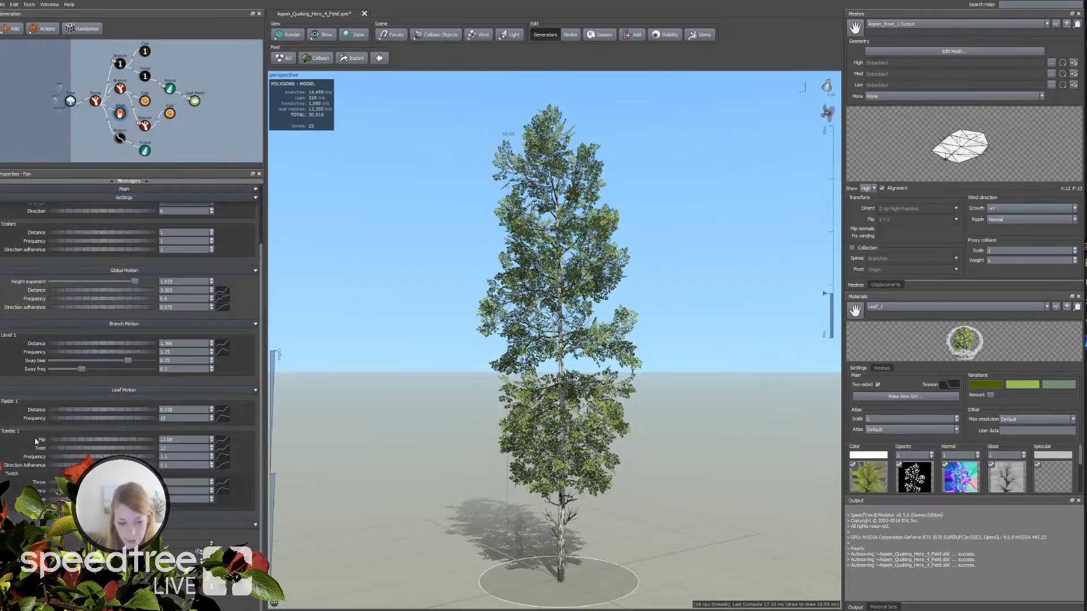
scroll(85, 407, "up", 2)
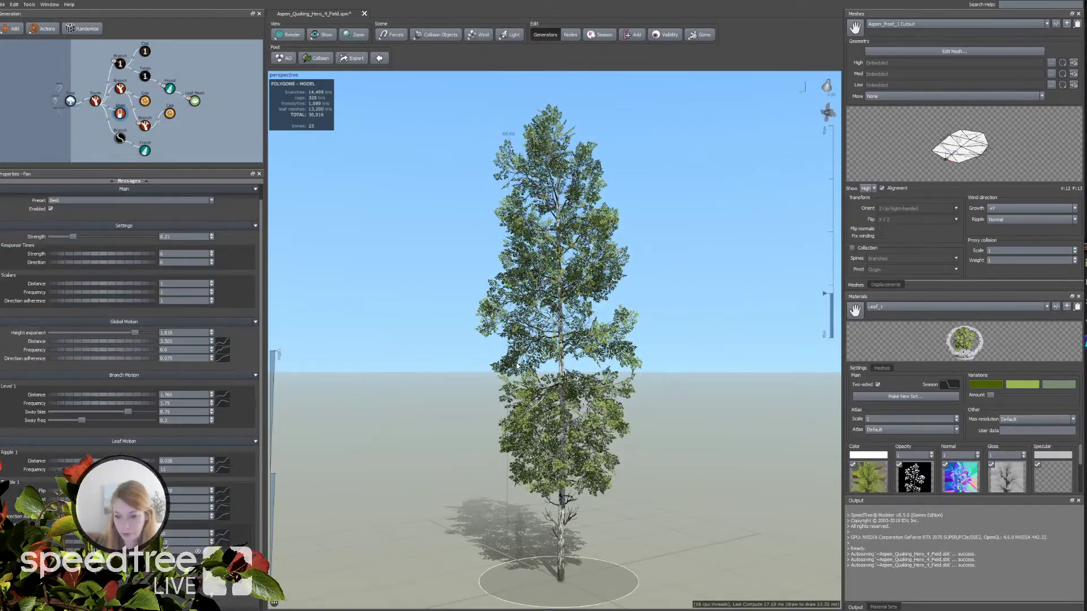
left_click_drag(510, 368, 413, 412)
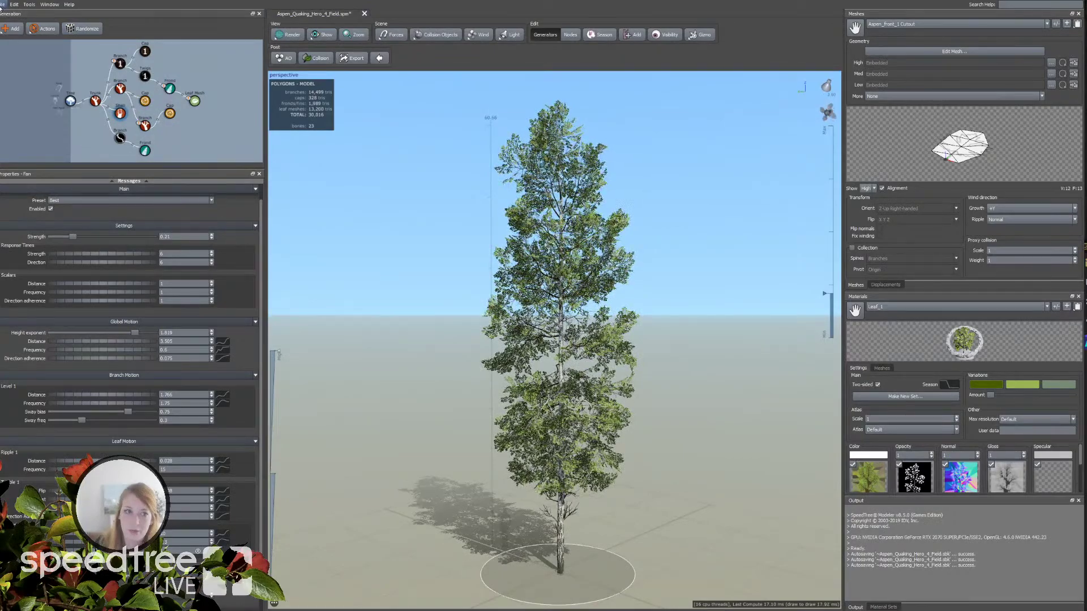
left_click(348, 157)
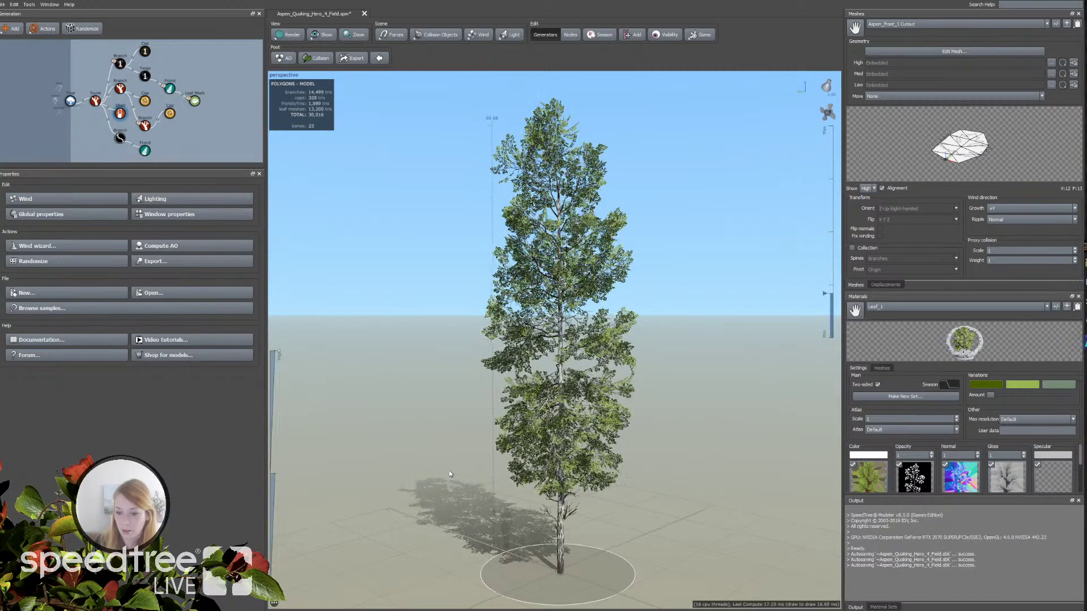
Step: Set the viewport background style to Stretched image and check the background image files without choosing one
left_click_drag(449, 471, 455, 515)
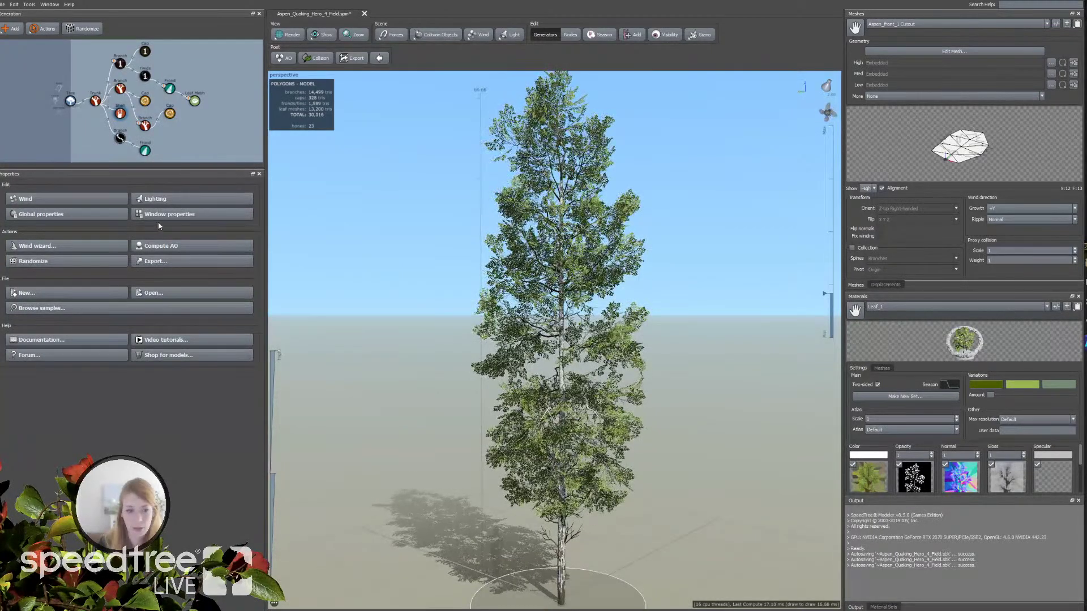
left_click(198, 215)
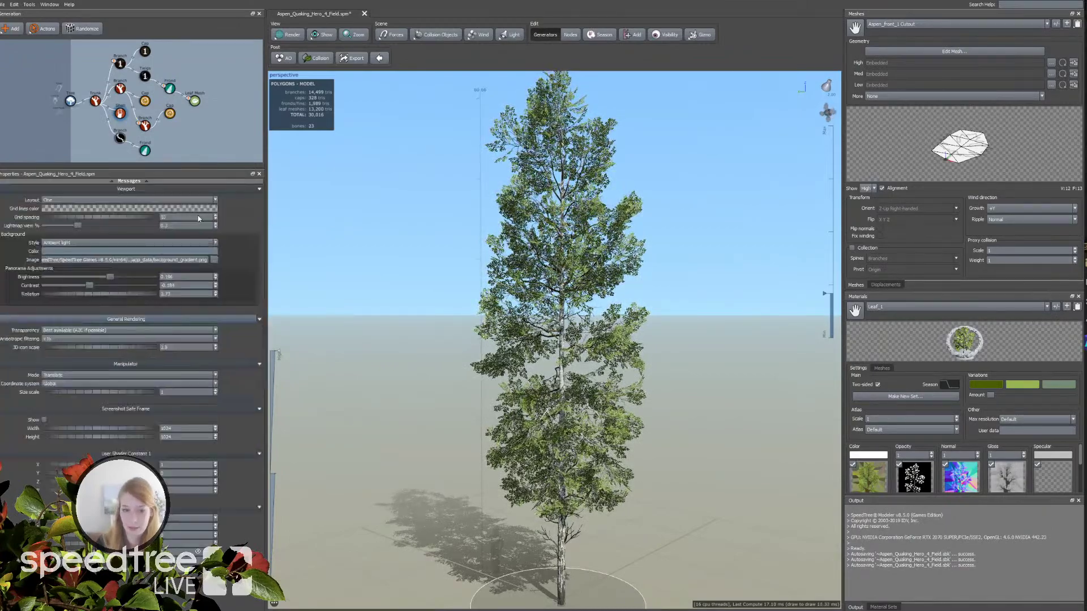
left_click(189, 243)
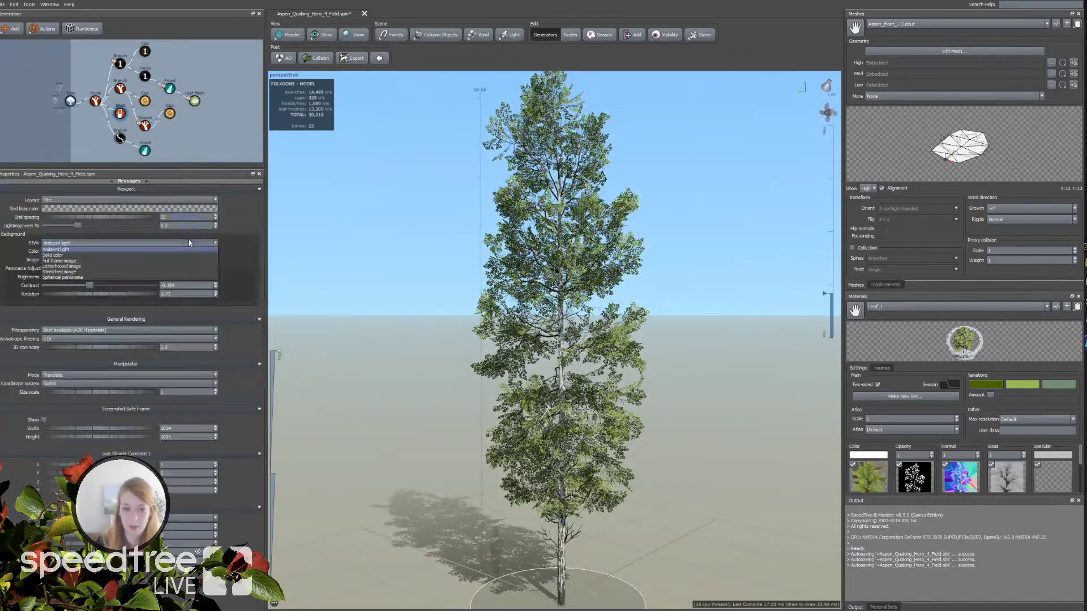
left_click(61, 273)
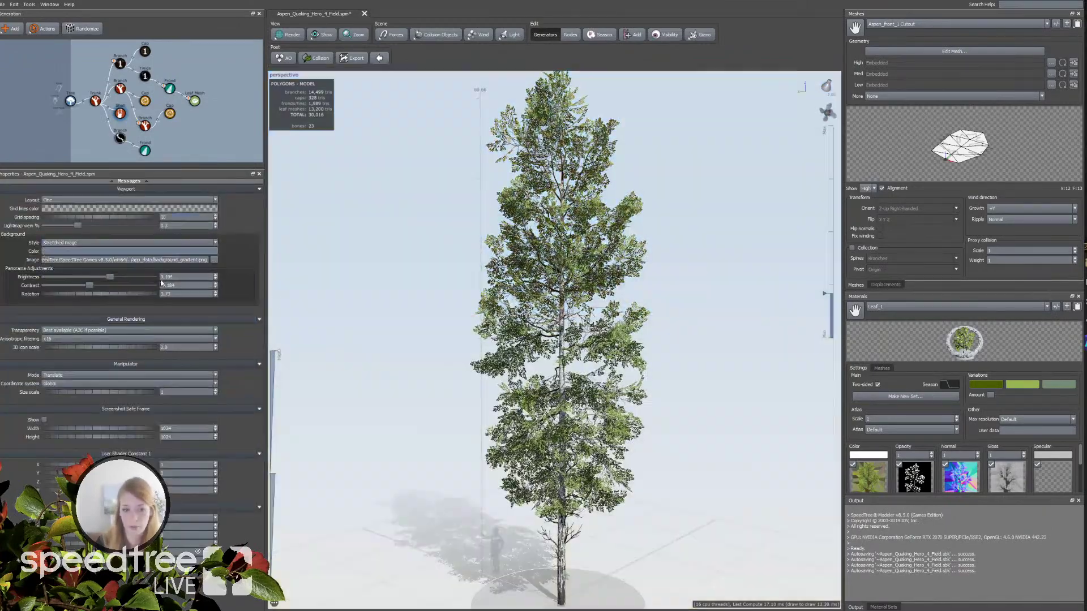
left_click(213, 261)
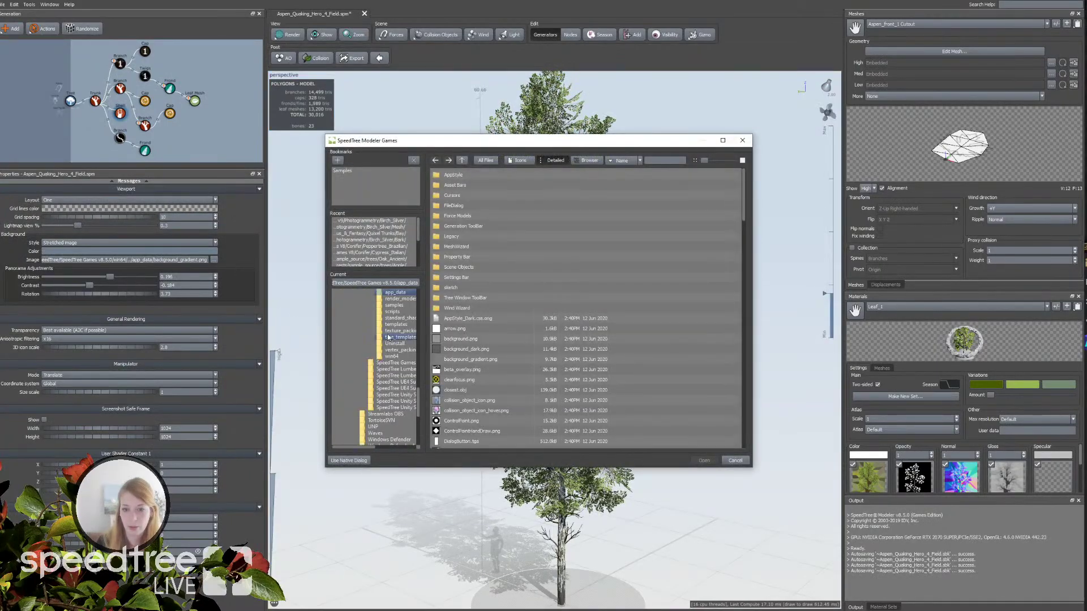
left_click(735, 460)
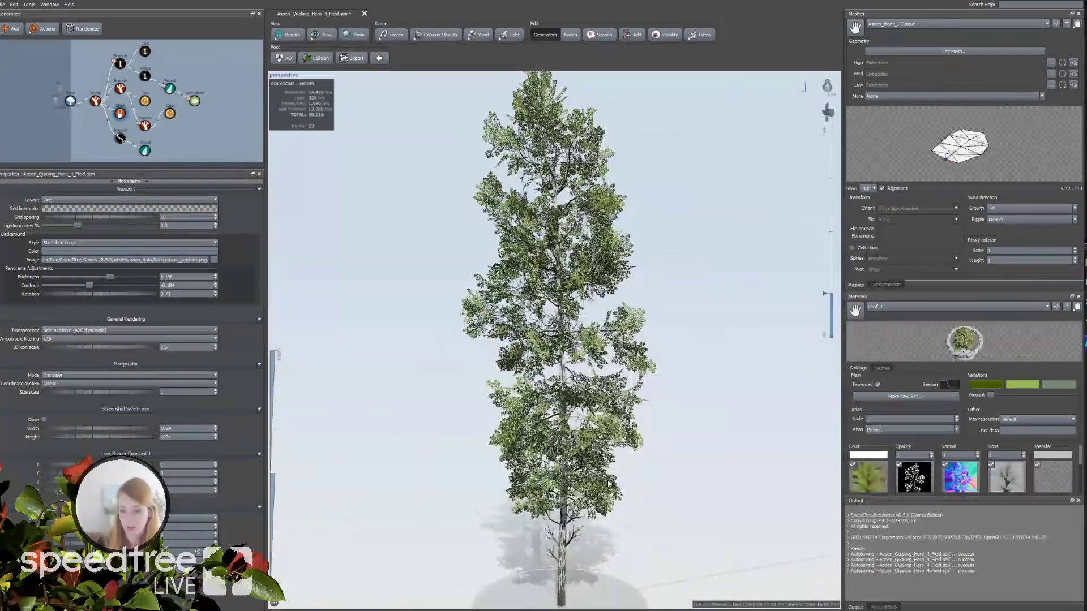
Step: Frame the whole tree against the background and look over the image export commands without running one
left_click_drag(531, 480, 577, 480)
scroll(577, 480, "down", 1)
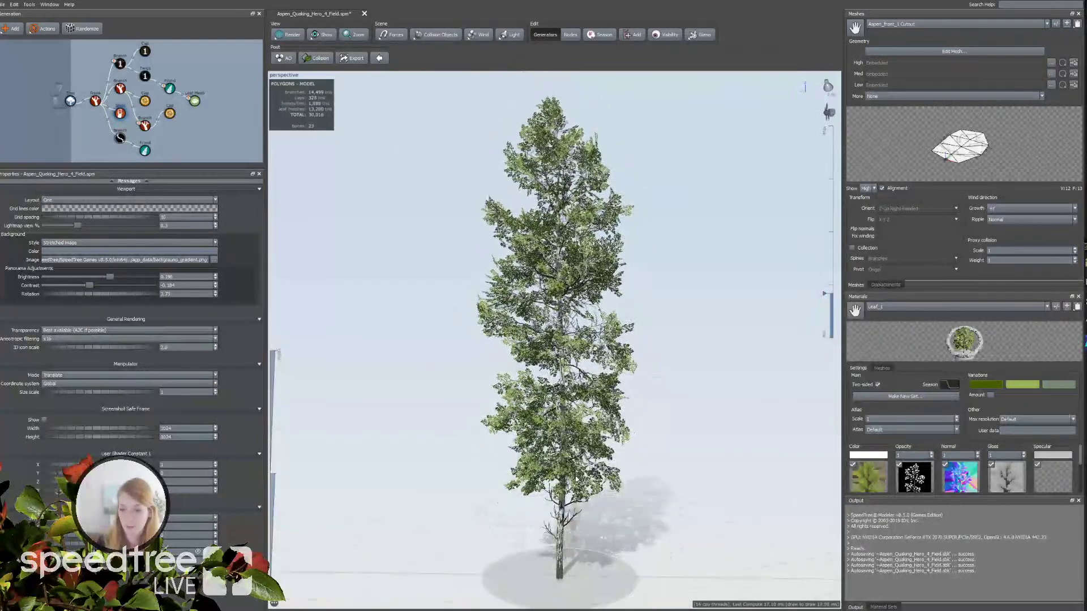
middle_click_drag(556, 476, 513, 488)
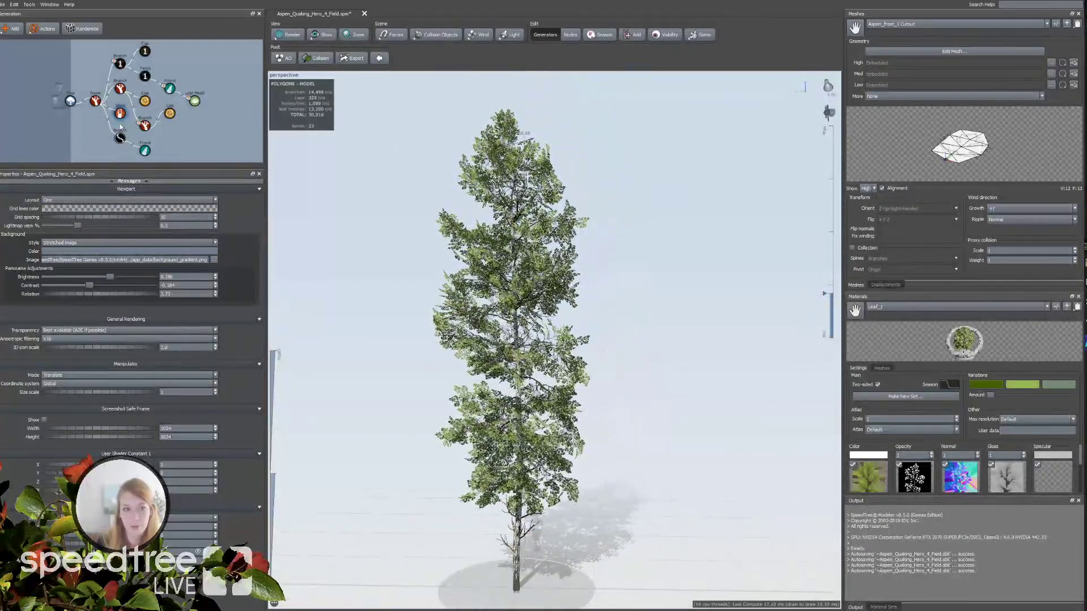
left_click(2, 5)
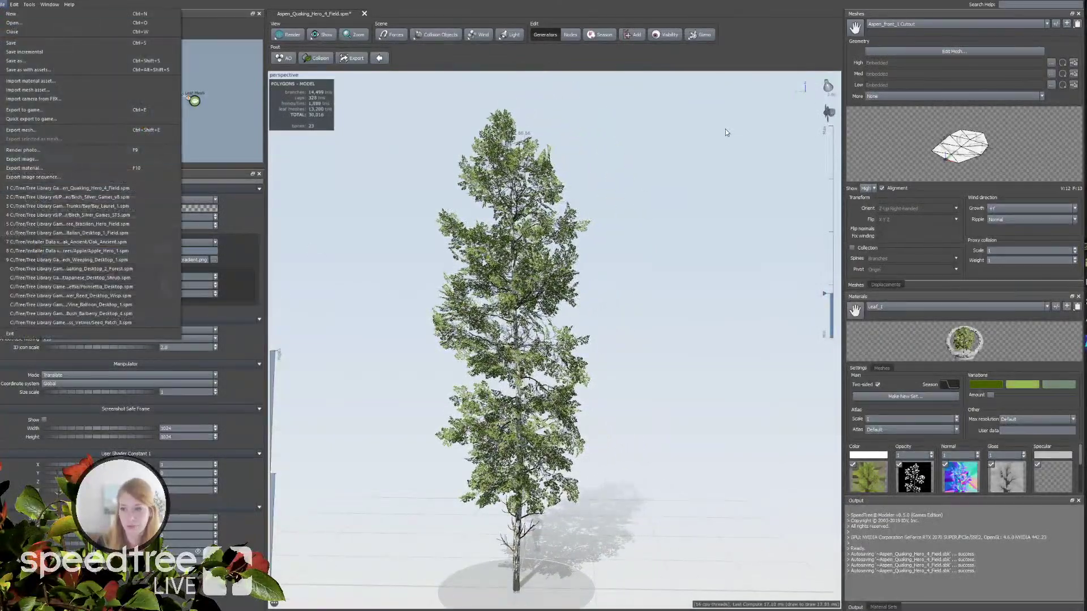
left_click(829, 112)
left_click(872, 141)
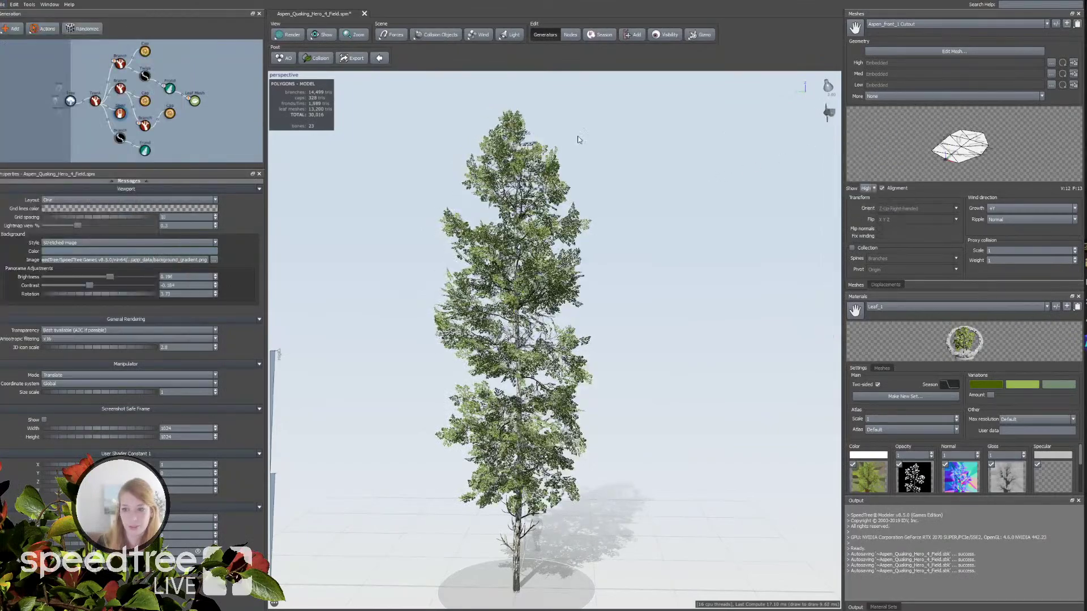
left_click(4, 5)
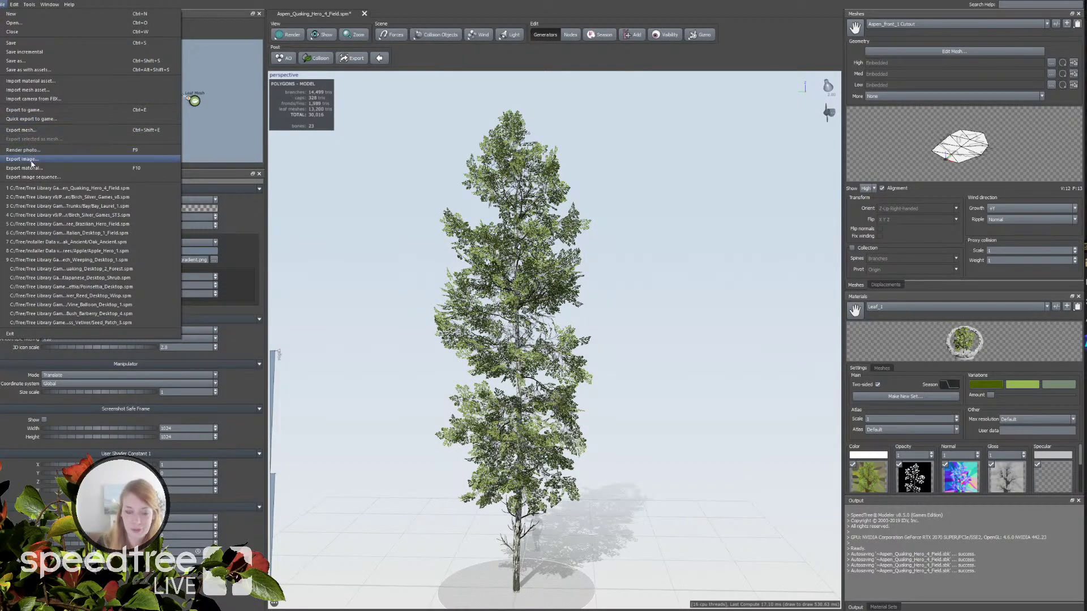
left_click(388, 245)
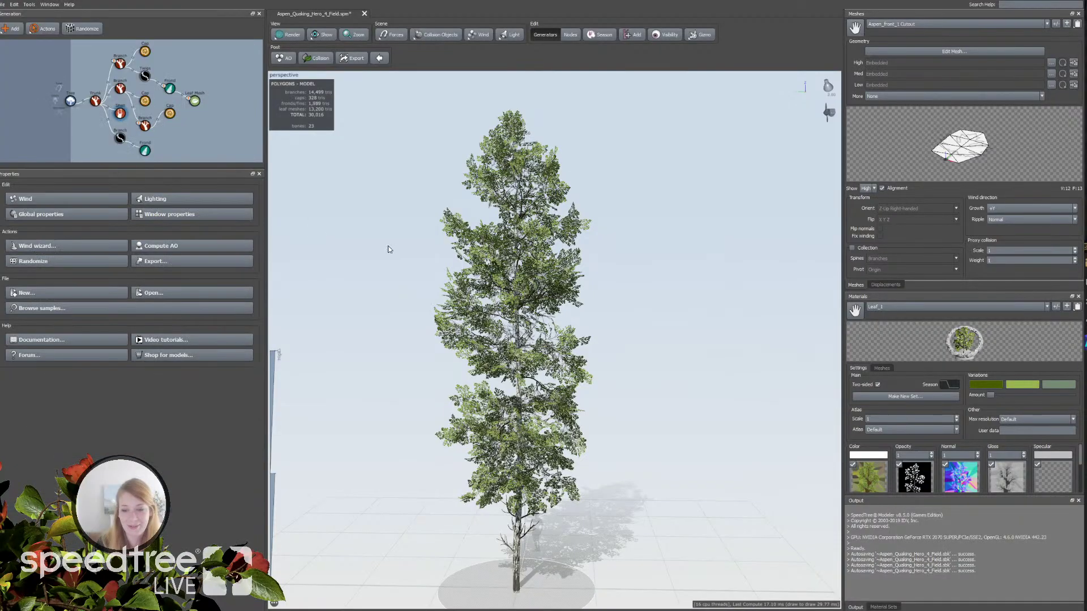
Step: Set the viewport background image to the downloaded photo of palm trees and ruins by the sea
scroll(527, 249, "up", 6)
left_click_drag(589, 272, 463, 292)
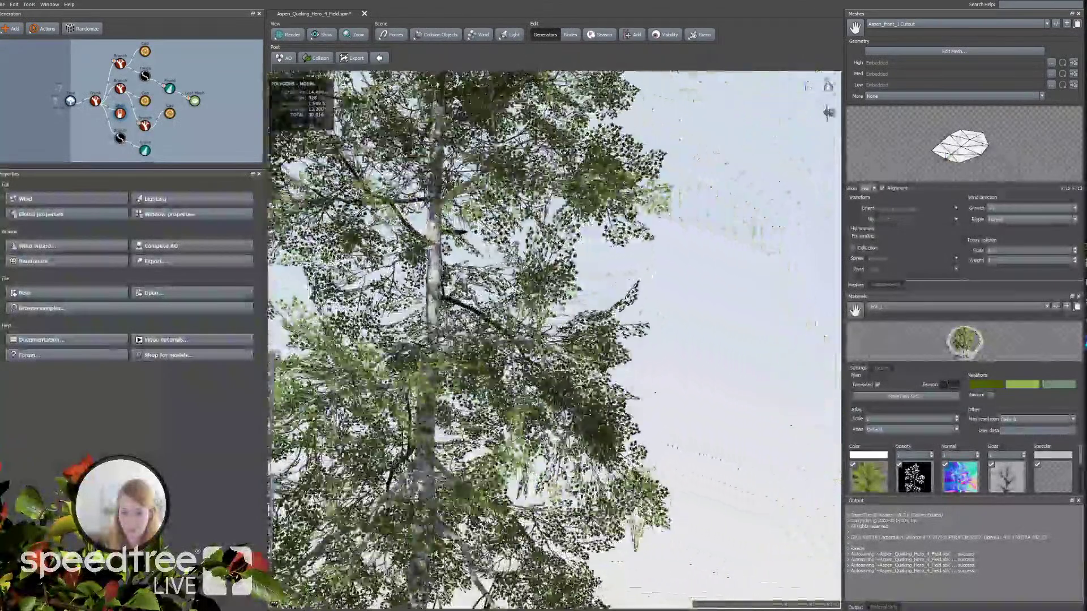
right_click(461, 292)
left_click(422, 297)
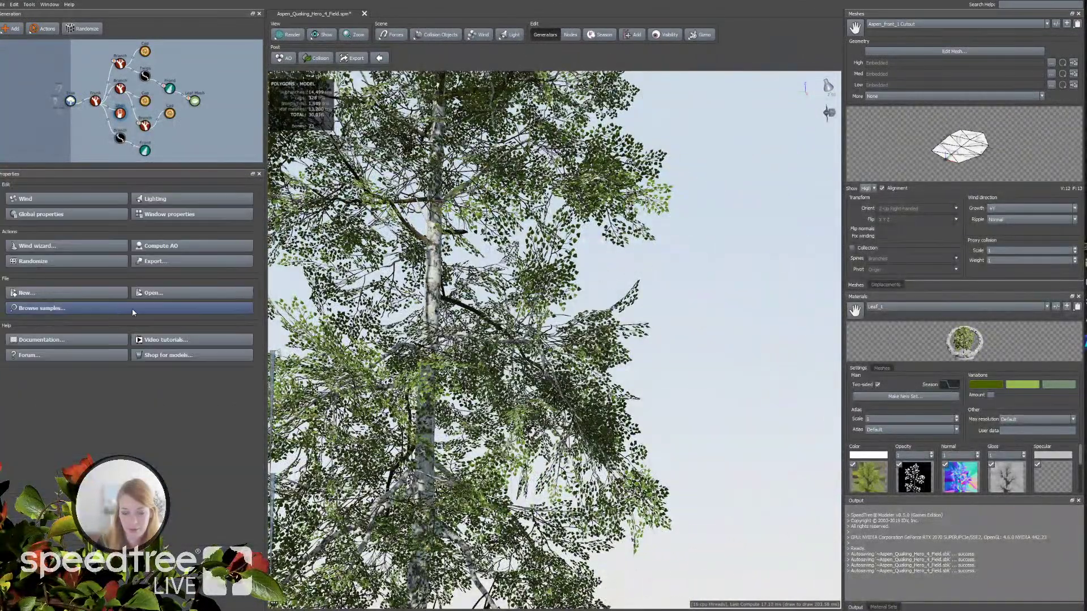
left_click(163, 218)
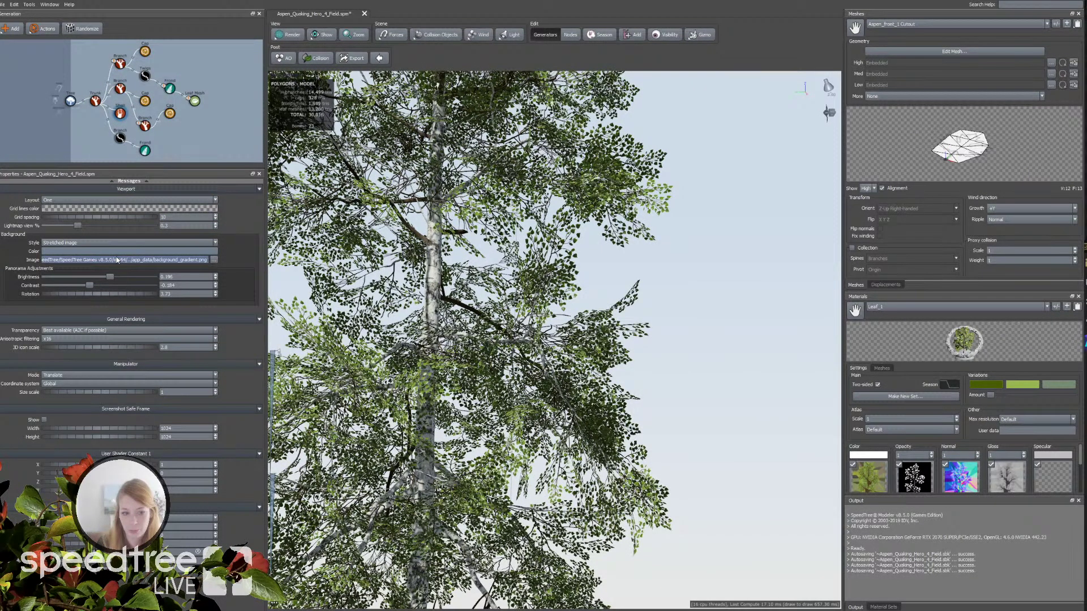
left_click(117, 260)
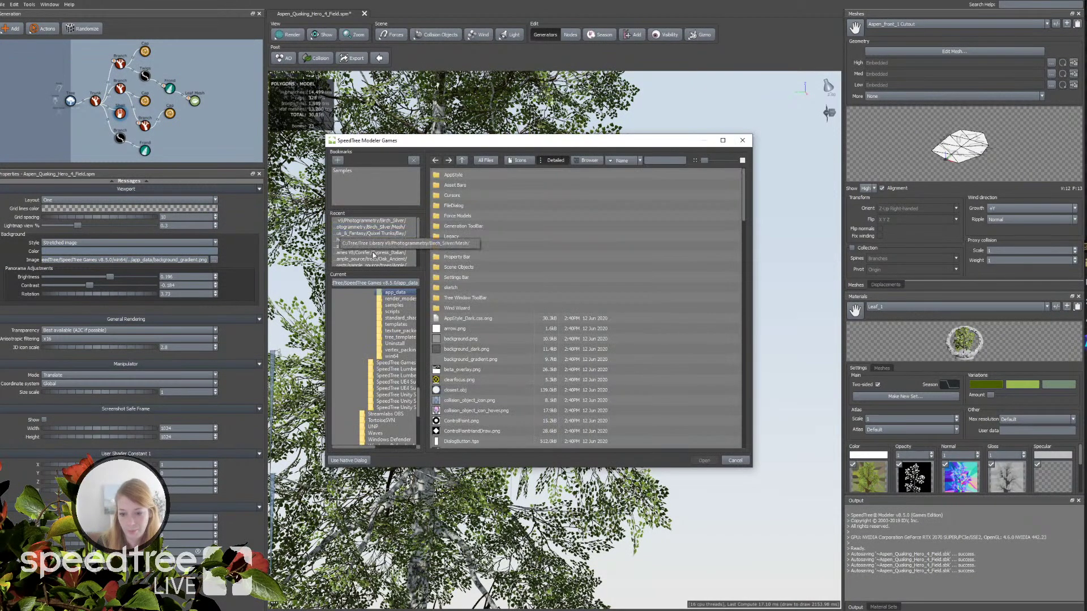
scroll(468, 337, "down", 3)
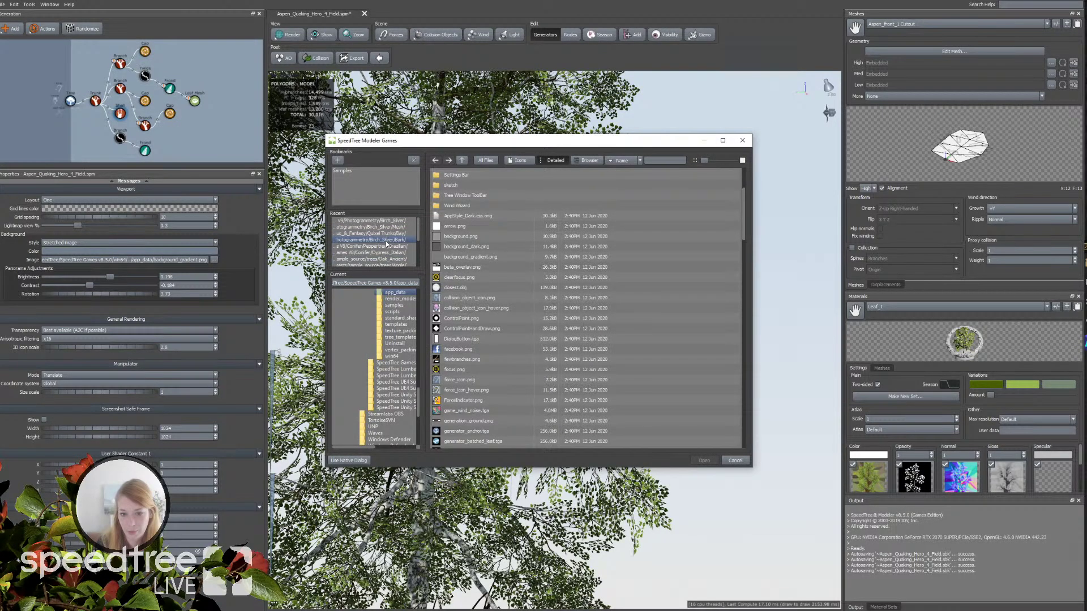
left_click(385, 260)
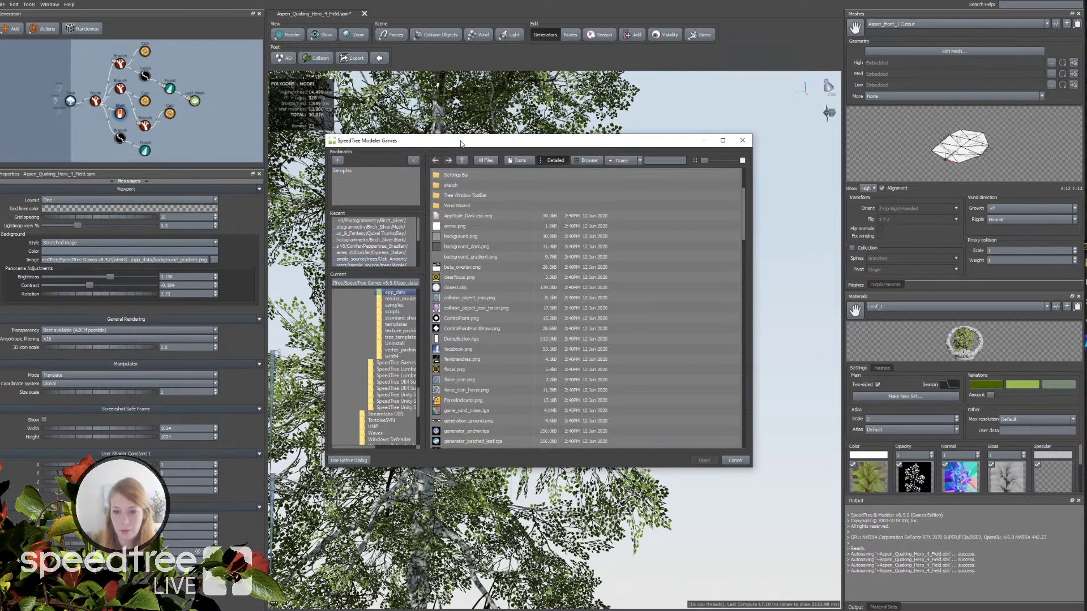
key("Escape")
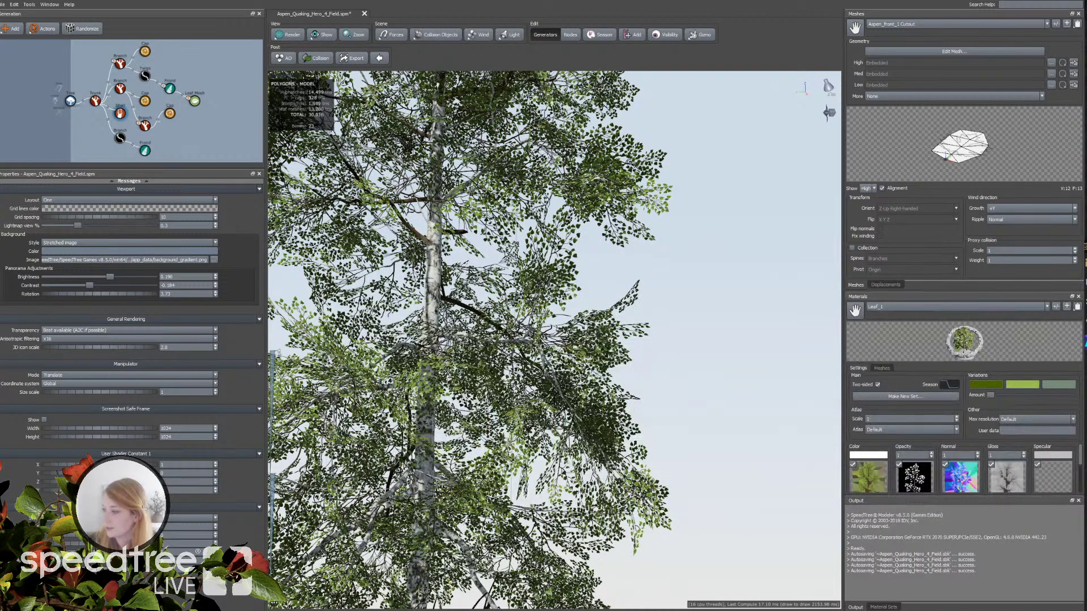
key("ctrl+o")
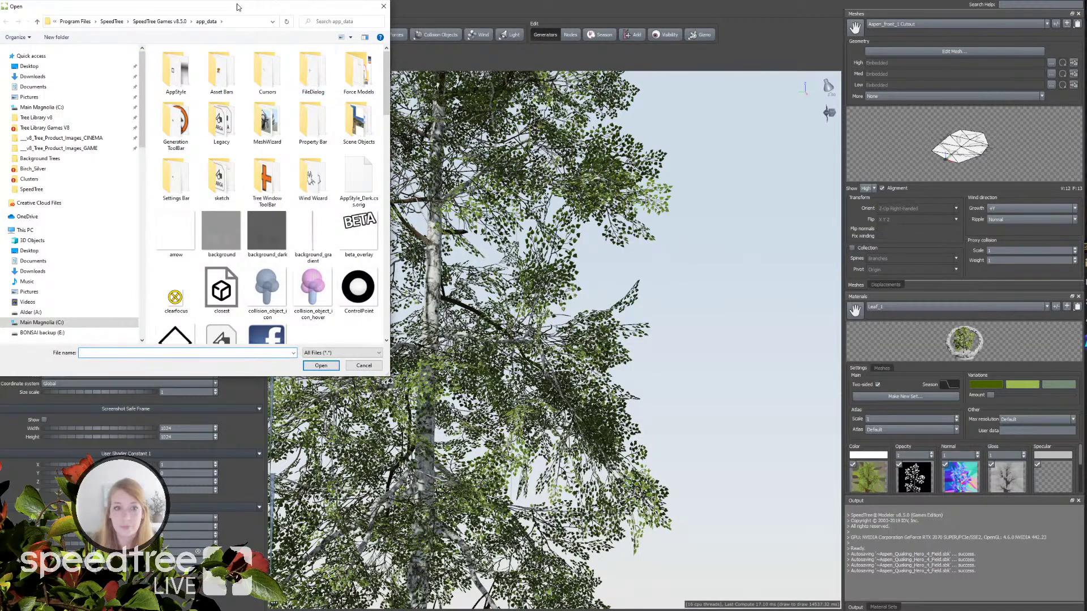
key("Escape")
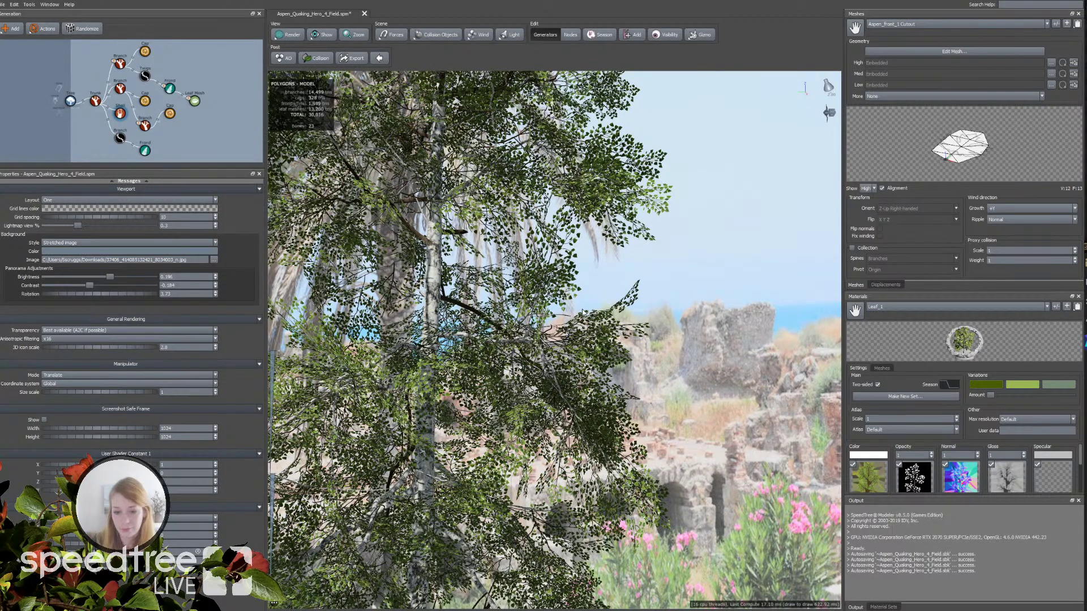
Step: Lower the background image's brightness to about -0.04
left_click_drag(700, 375, 628, 372)
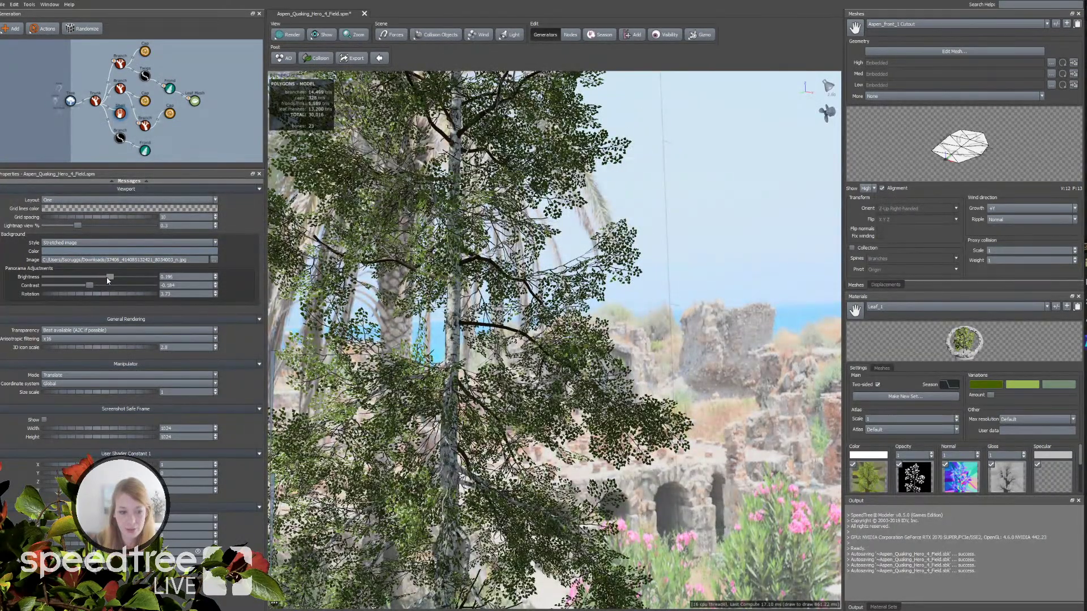
left_click_drag(110, 277, 95, 277)
left_click_drag(521, 462, 432, 455)
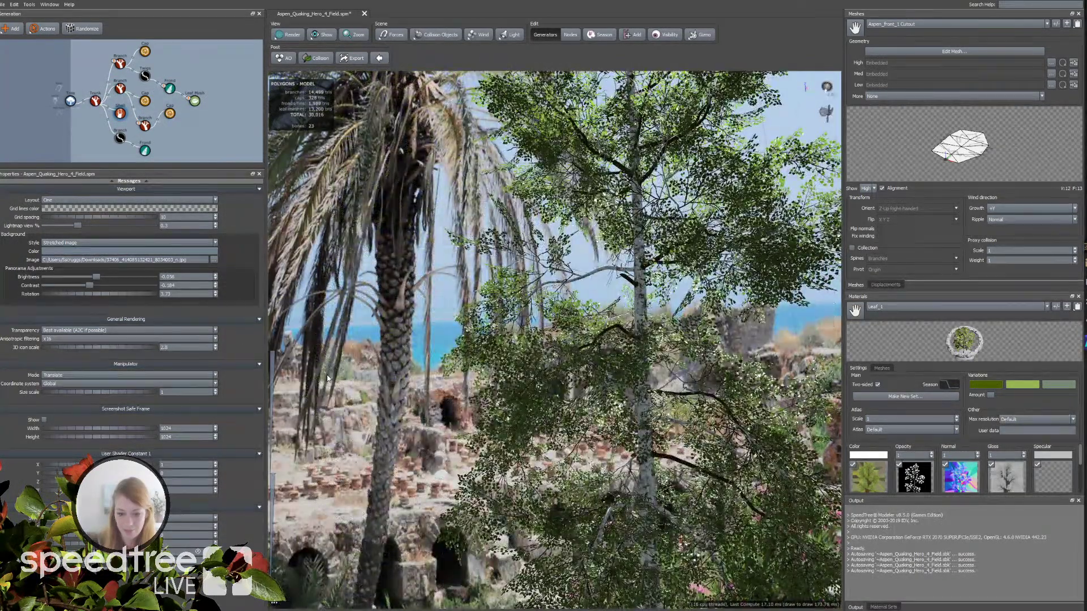
Step: Examine the tree's foliage and trunk bark up close and from several angles against the background photo
left_click_drag(475, 424, 697, 471)
scroll(698, 471, "up", 5)
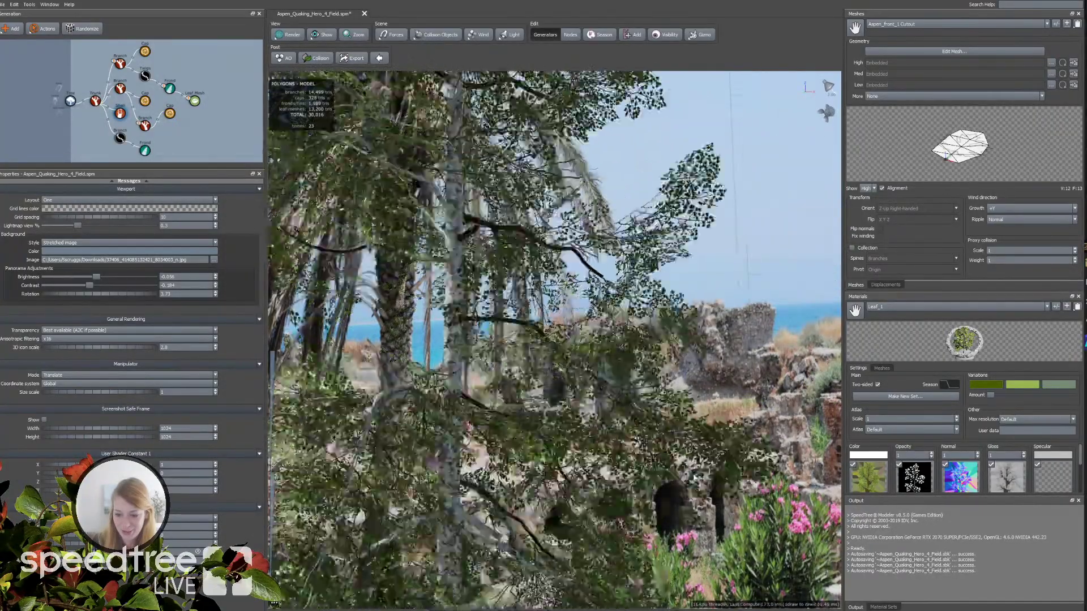
scroll(625, 471, "down", 5)
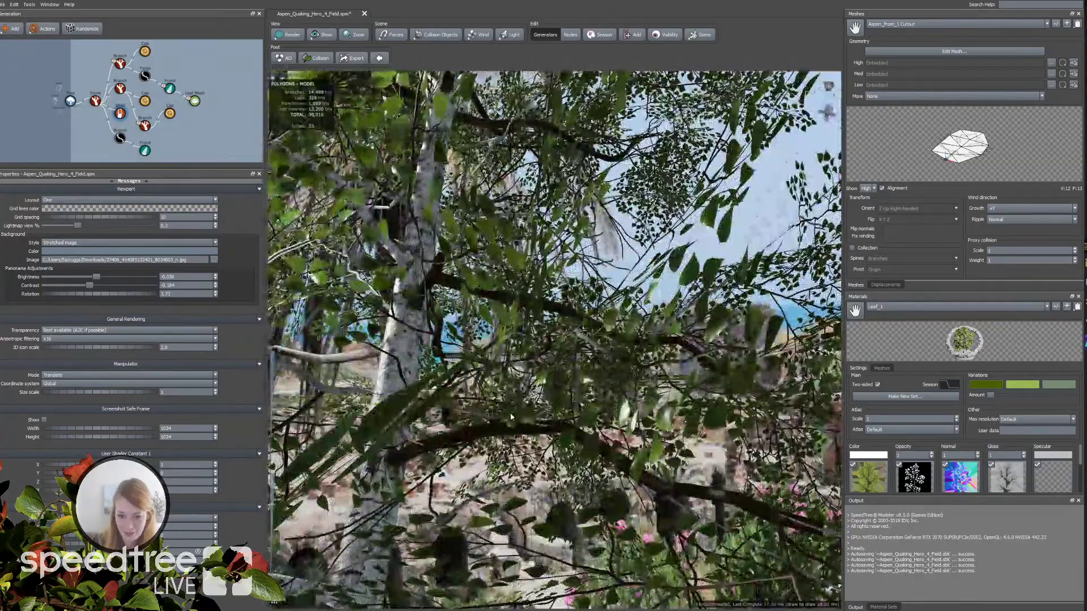
right_click(504, 320)
left_click(505, 466)
scroll(504, 396, "up", 6)
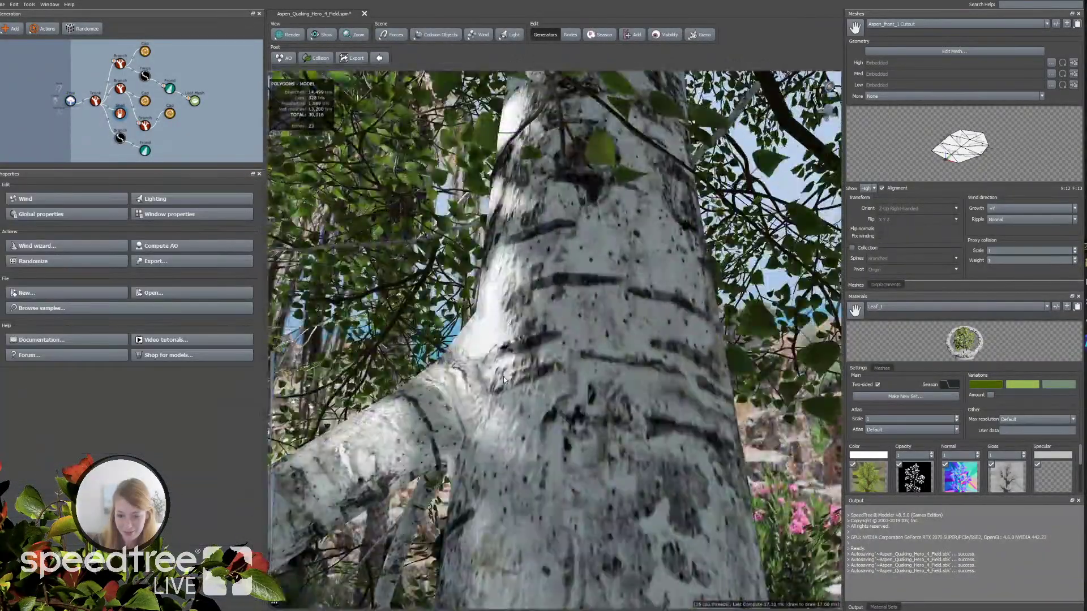
scroll(504, 379, "down", 8)
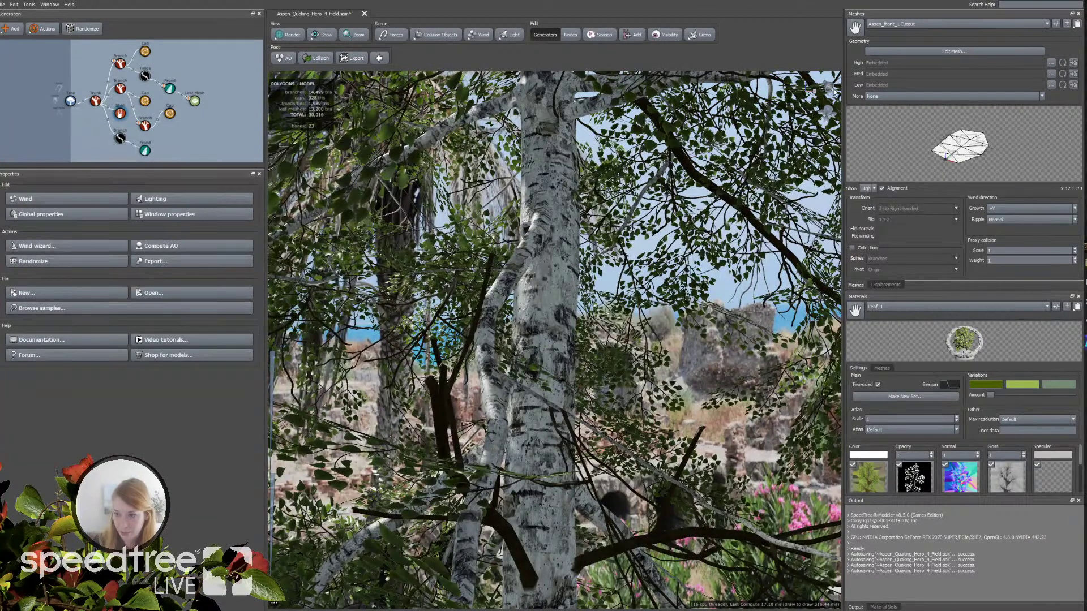
Step: Rotate the scene light so it shines onto the front of the trunk
left_click(822, 79)
left_click_drag(822, 79, 609, 295)
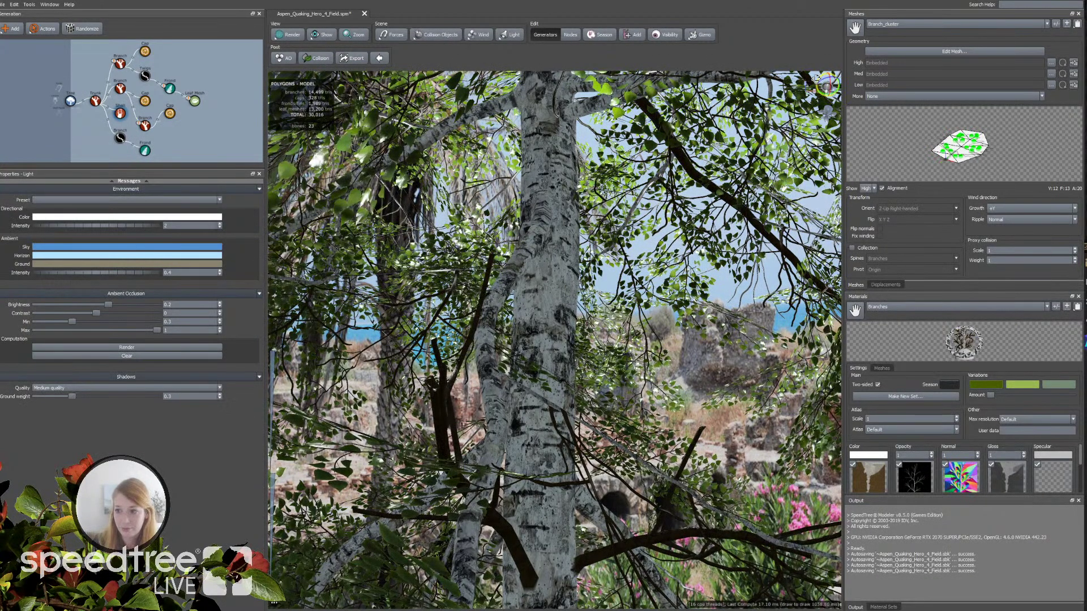
mouse_move(821, 80)
left_mouse_down()
mouse_move(798, 89)
mouse_move(832, 93)
mouse_move(816, 80)
mouse_move(785, 96)
left_mouse_up()
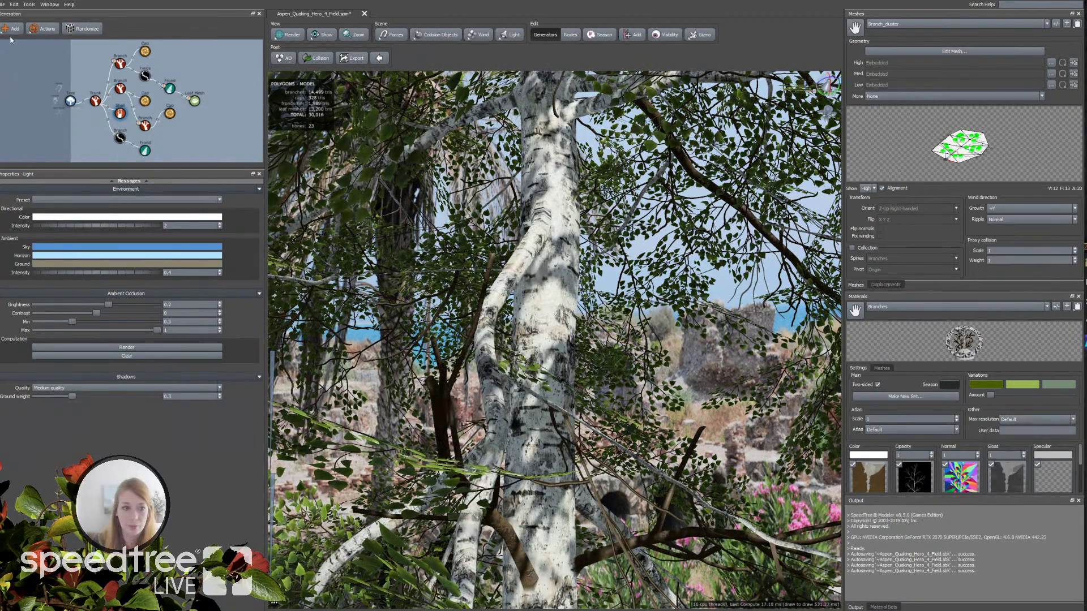
Step: Preview a photo render of the current view with the focus set on the trunk, and close it without rendering
left_click(3, 4)
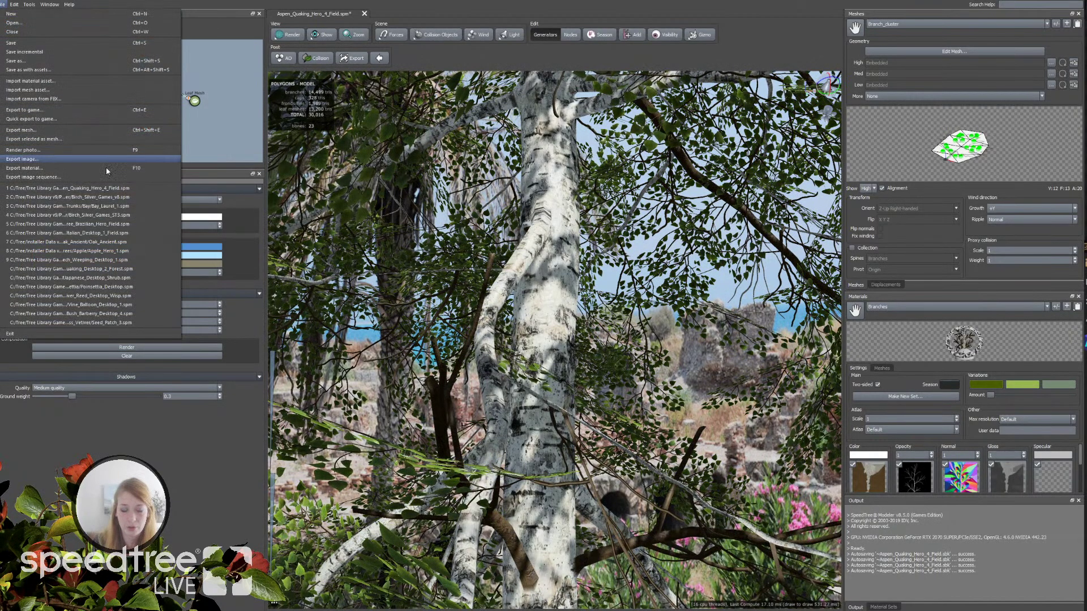
key("Escape")
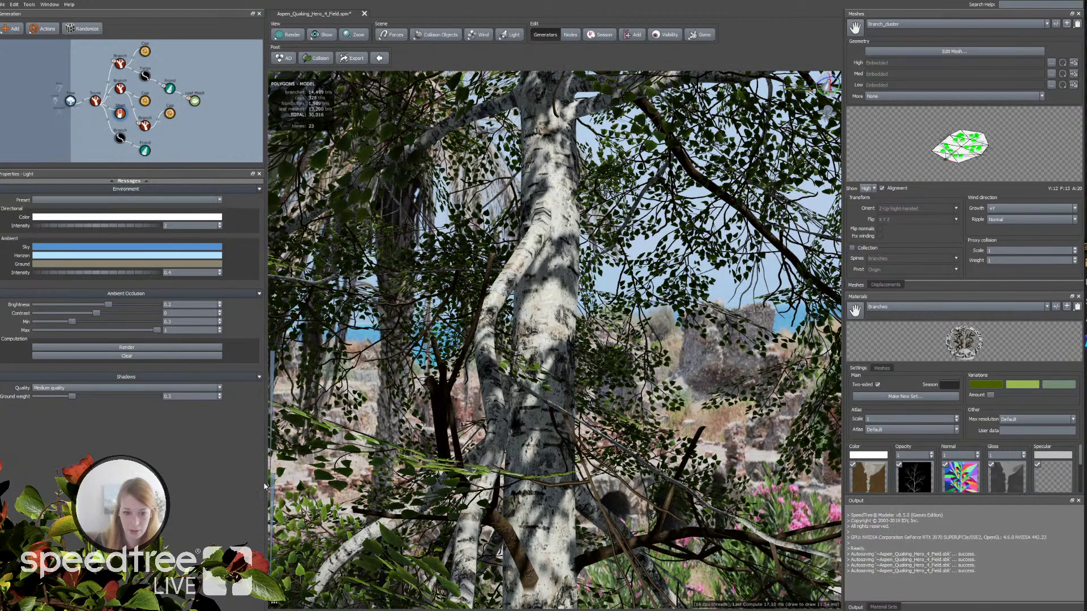
left_click(3, 4)
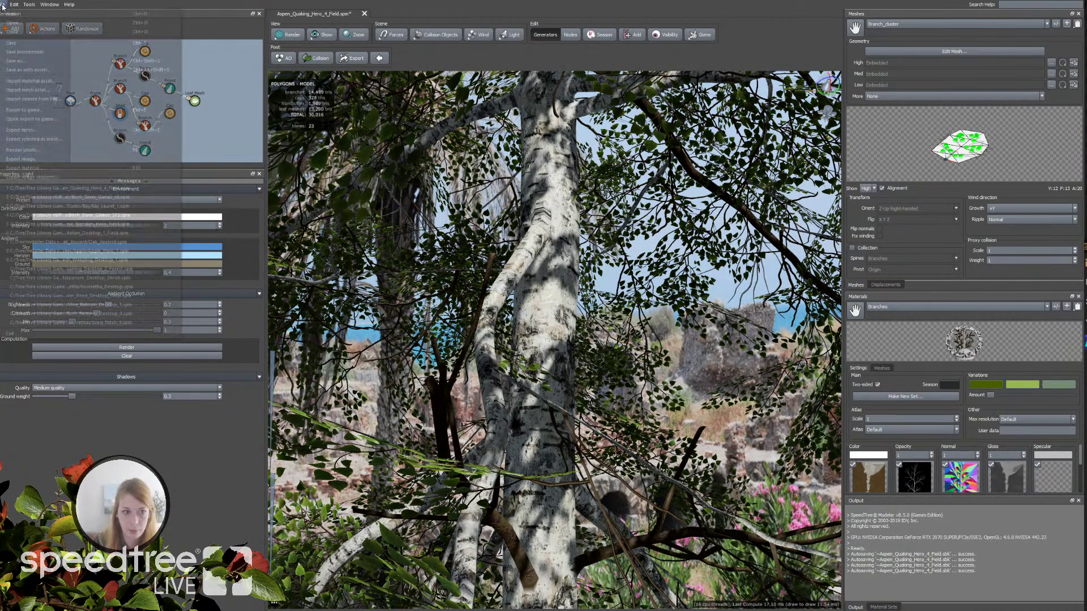
left_click(30, 150)
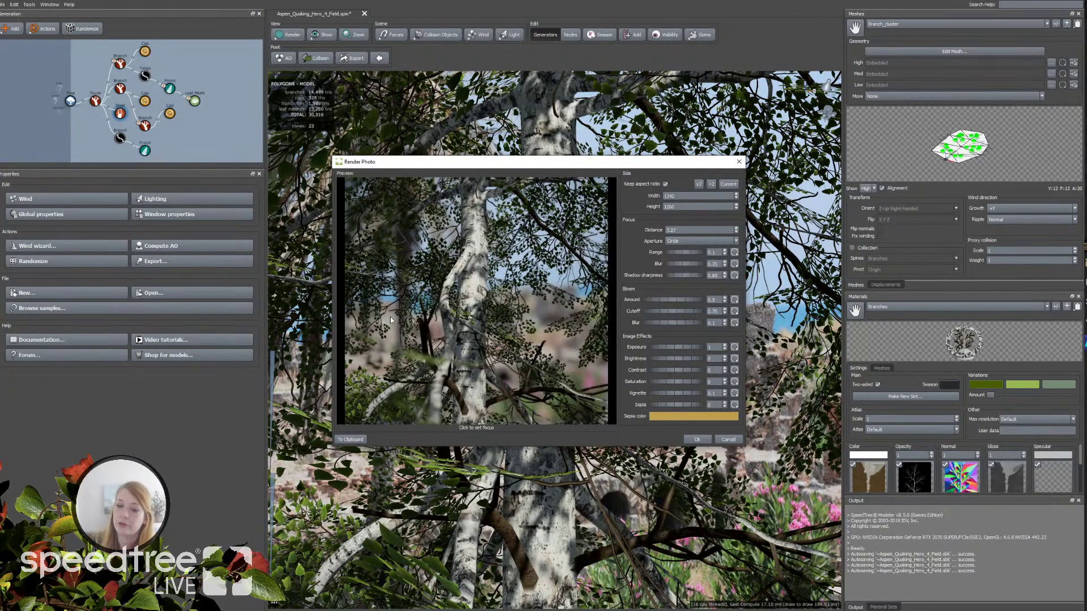
left_click(471, 273)
left_click(682, 229)
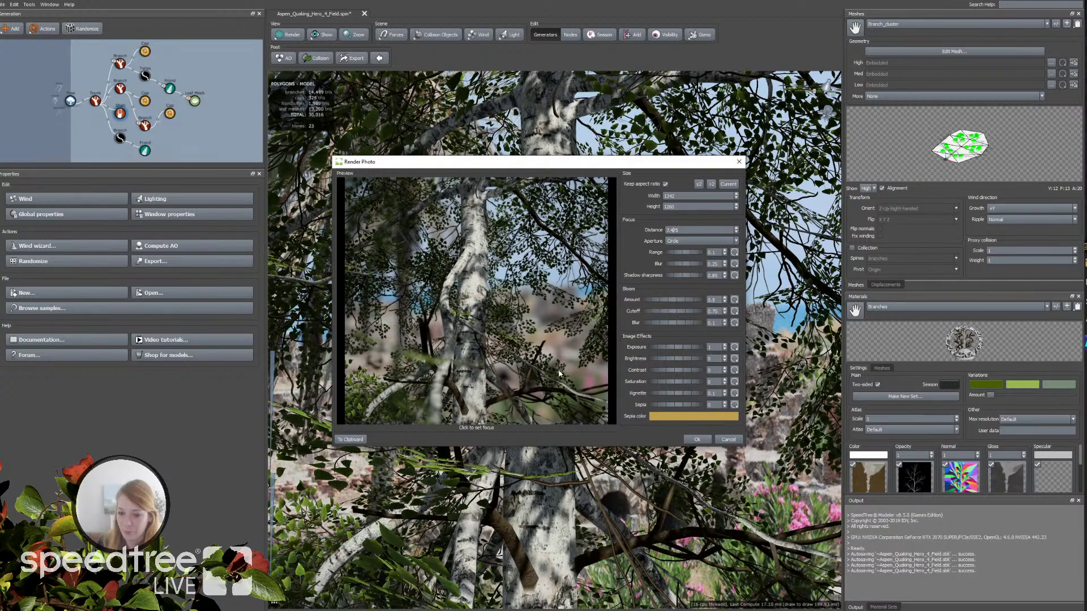
left_click(728, 440)
Step: Clear the leaf mesh selection, set the viewport background style to Solid color and frame the whole tree
scroll(727, 441, "up", 5)
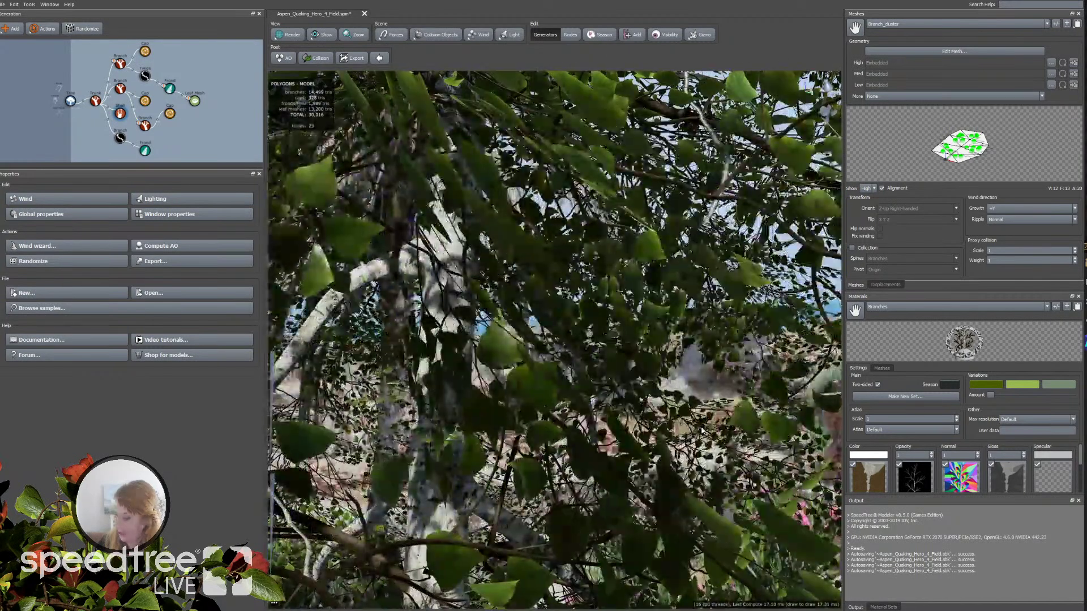
left_click(702, 430)
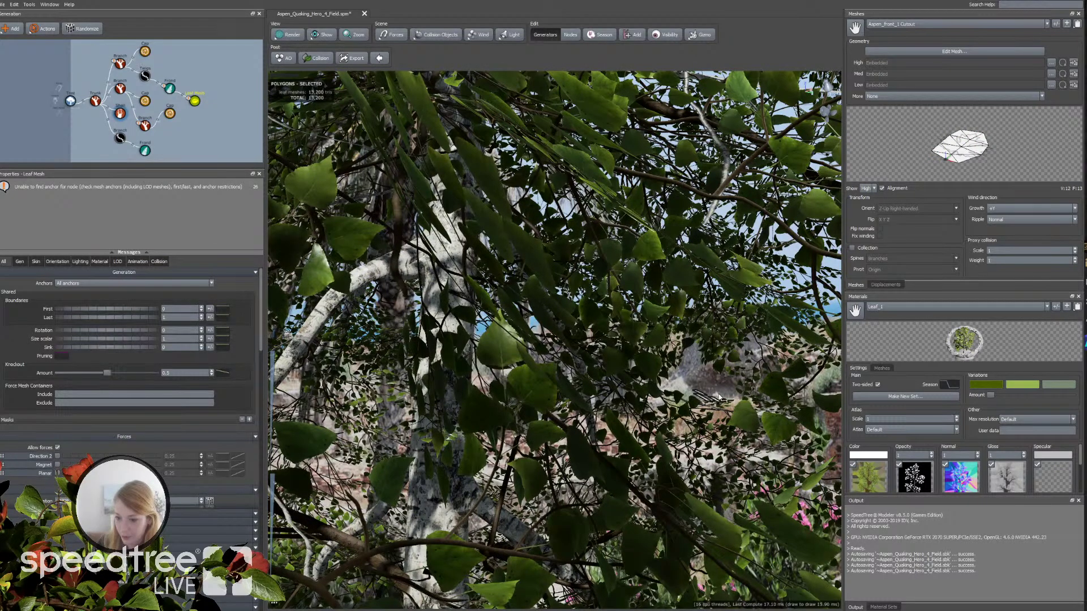
double_click(718, 394)
left_click_drag(718, 394, 673, 398)
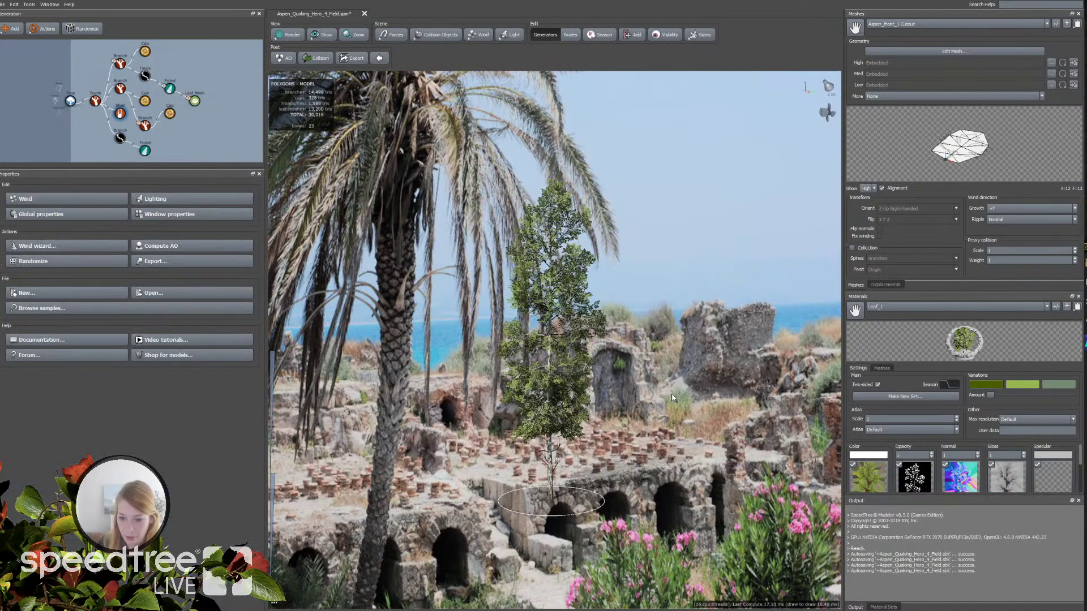
left_click(171, 215)
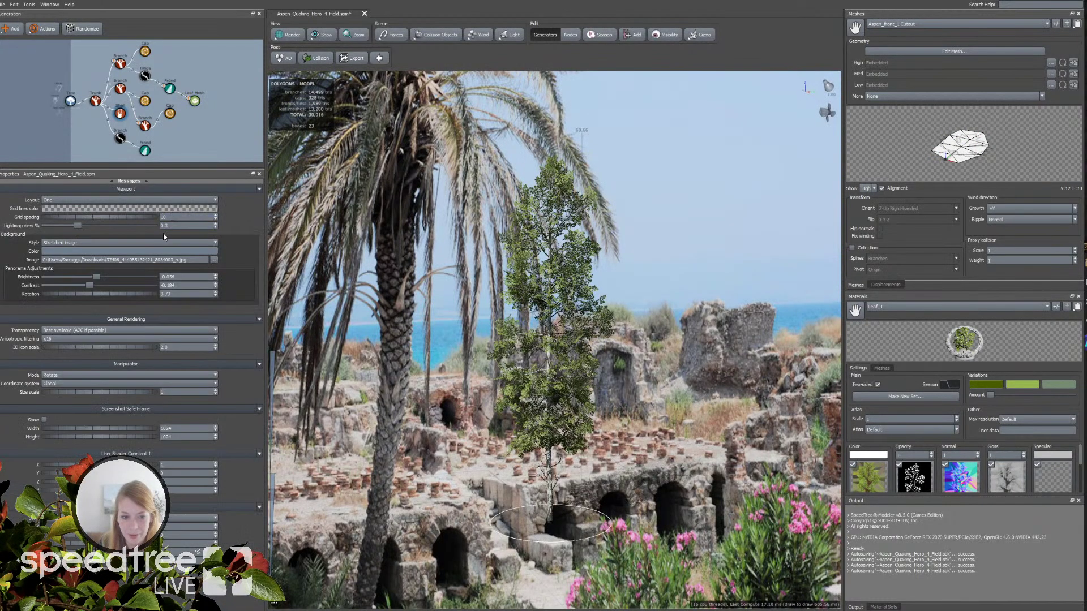
left_click(135, 243)
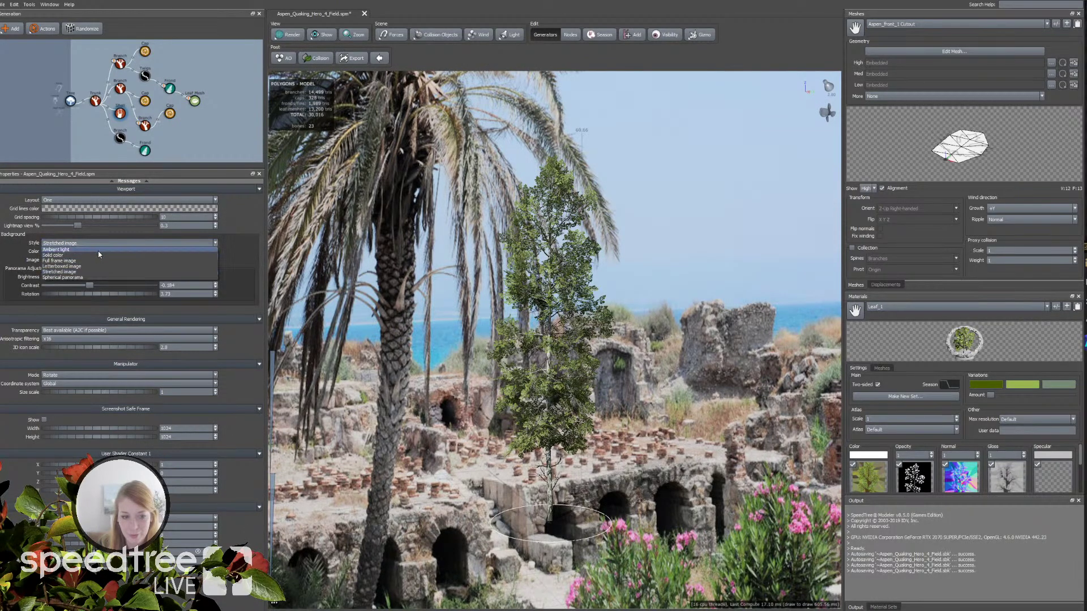
left_click(98, 255)
left_click(385, 297)
scroll(385, 297, "up", 3)
scroll(385, 297, "down", 2)
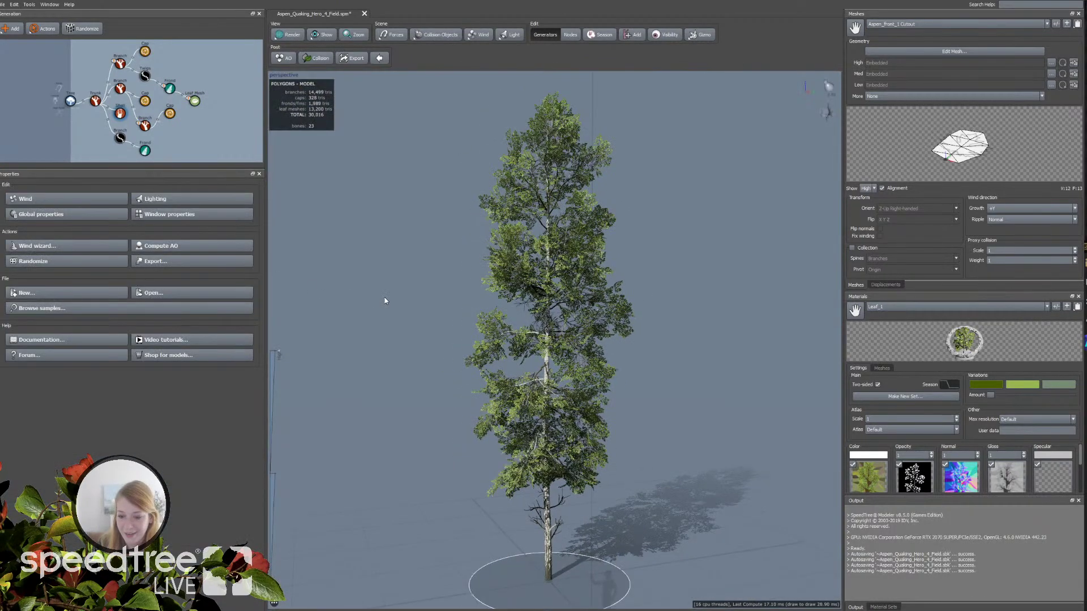
mouse_move(385, 297)
left_mouse_down()
mouse_move(434, 296)
mouse_move(392, 298)
left_mouse_up()
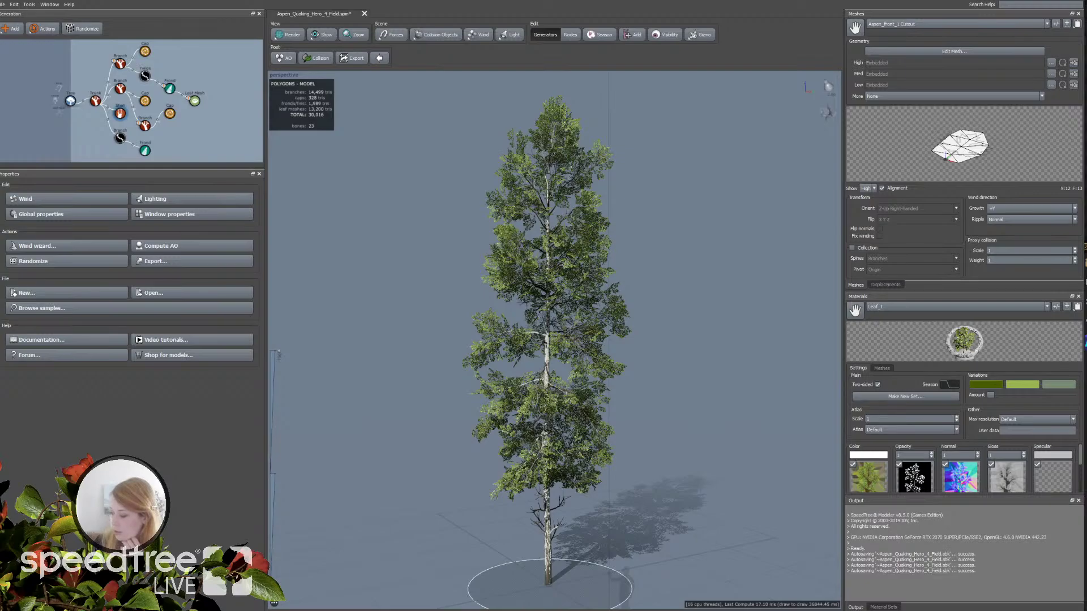
left_click_drag(732, 531, 675, 542)
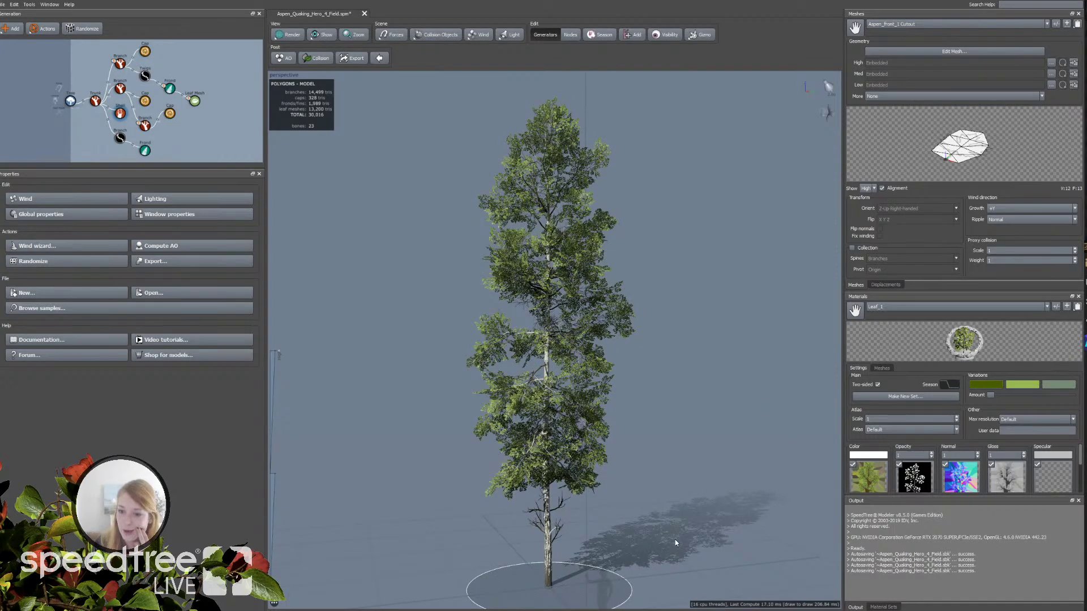
left_click_drag(675, 539, 684, 541)
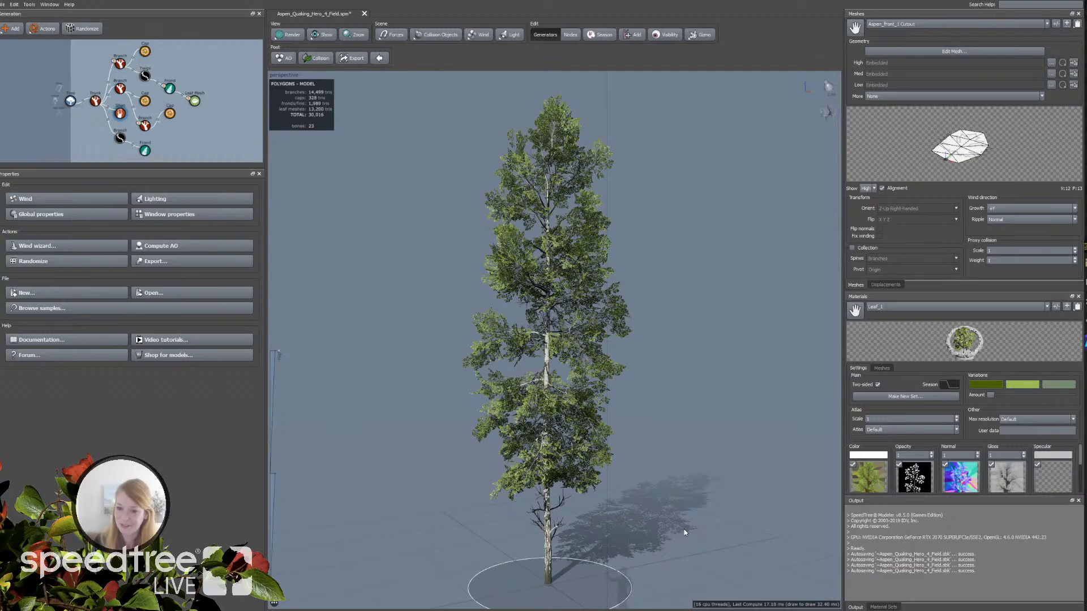
left_click_drag(446, 526, 568, 547)
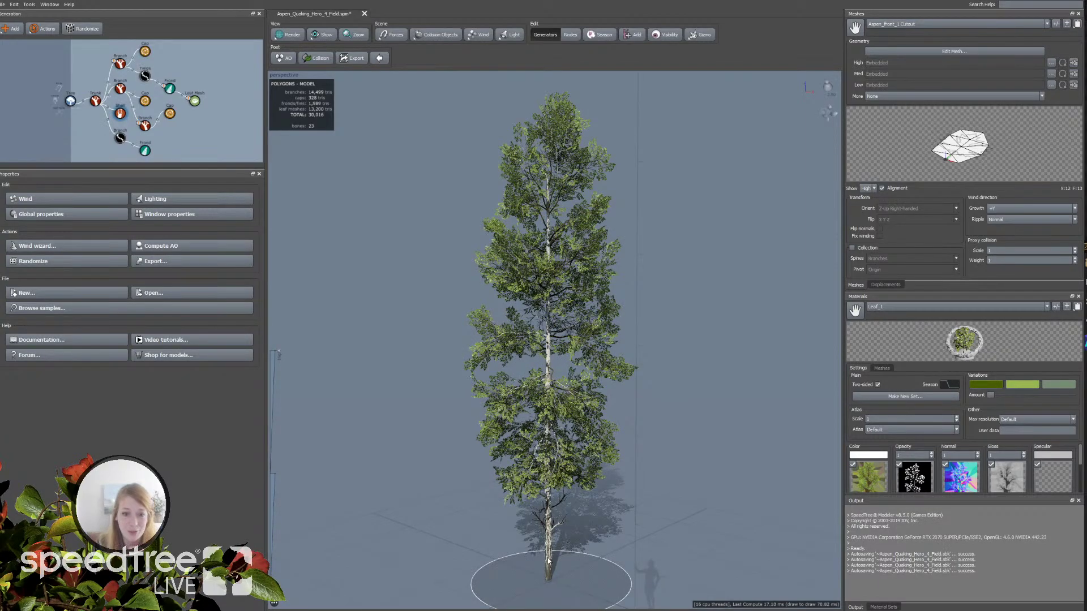